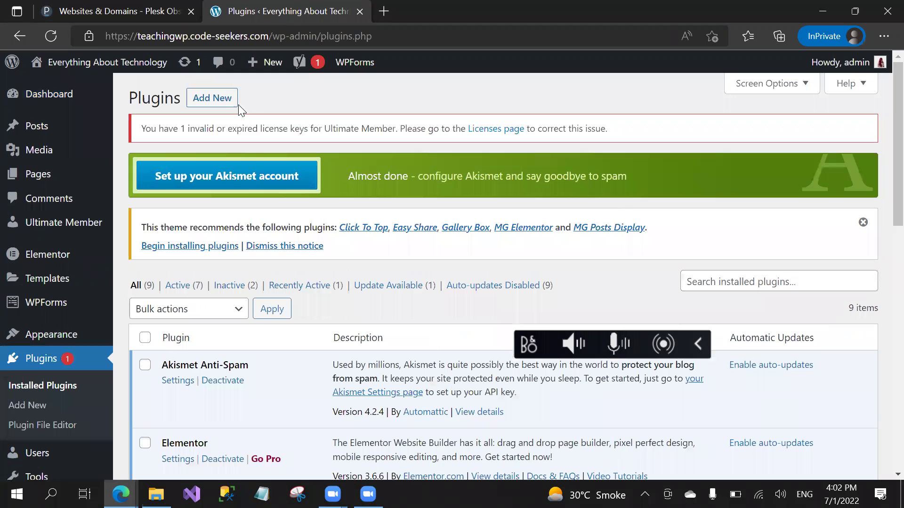
Step: Search the plugin directory for "tutor pro" and try to install the Tutor LMS – eLearning and online course solution plugin
left_click(210, 99)
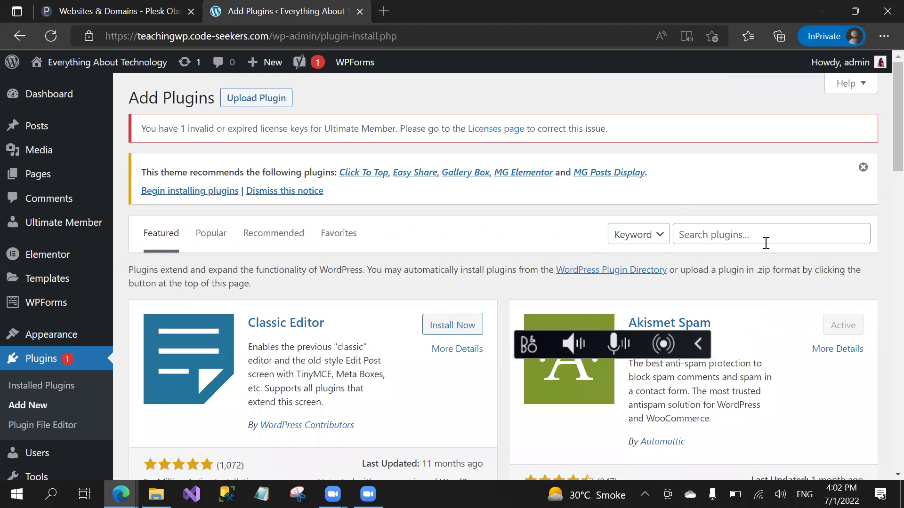
left_click(748, 234)
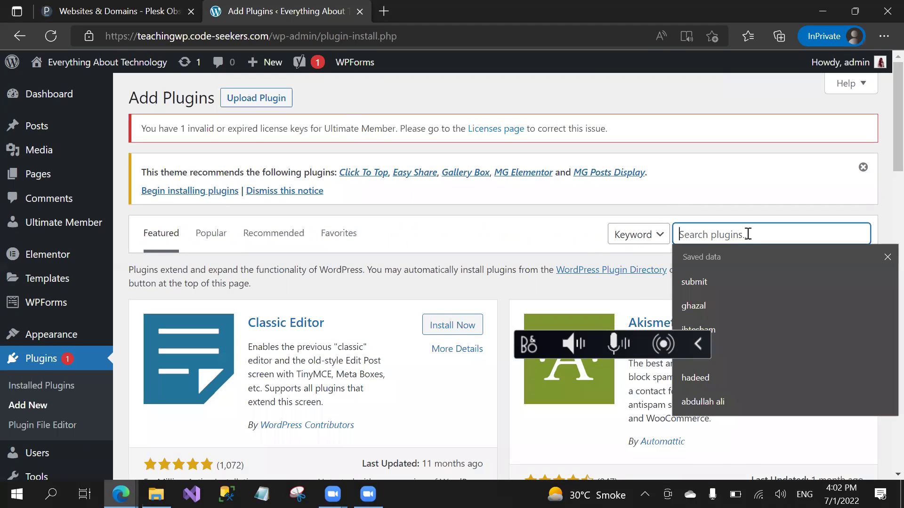
type("tutor pro")
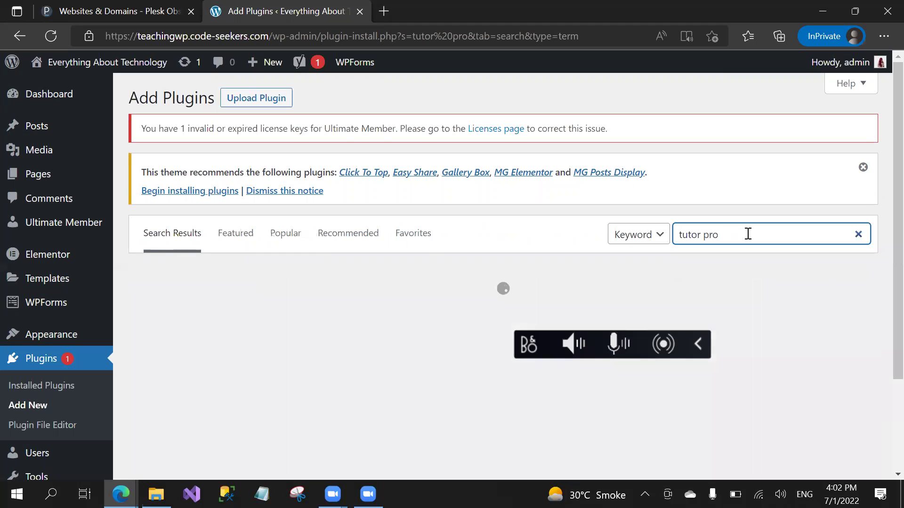
scroll(885, 198, "down", 2)
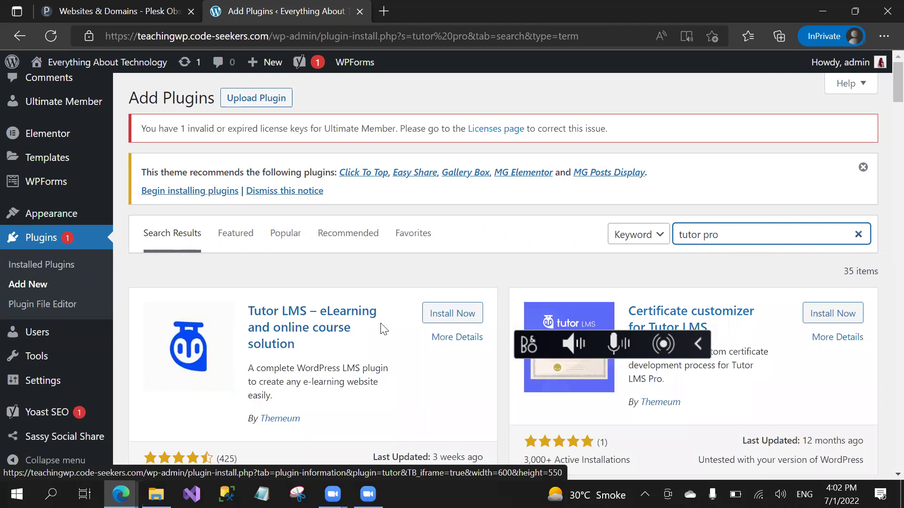
left_click(455, 323)
Step: Look through the other "tutor pro" search results for related Tutor LMS plugins and add-ons
scroll(414, 387, "down", 5)
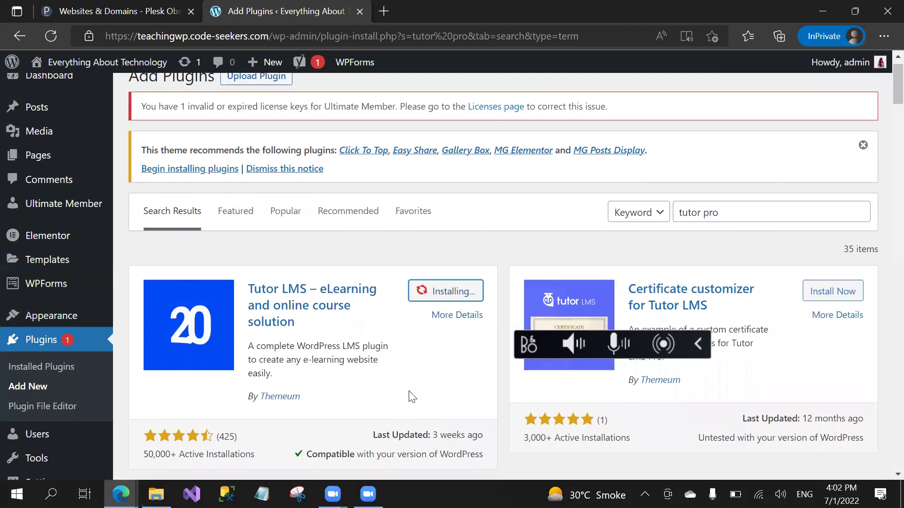
scroll(412, 397, "down", 1)
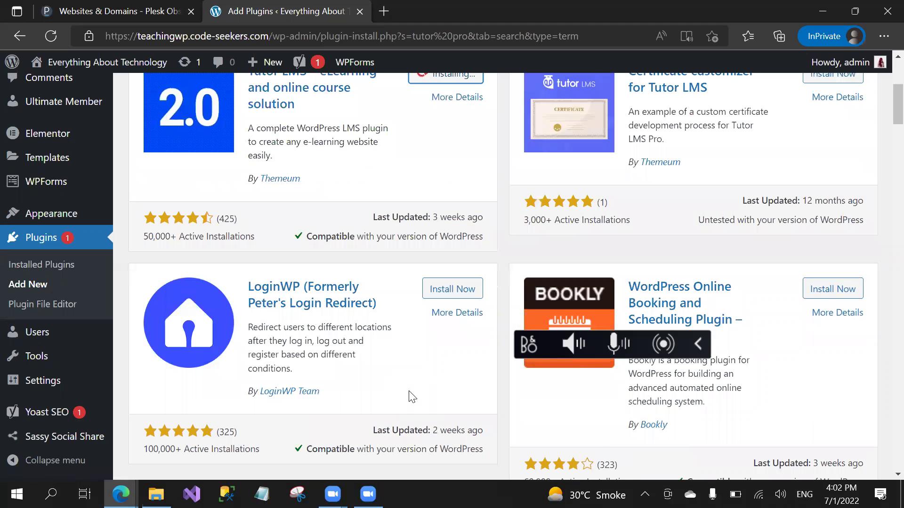
scroll(412, 397, "down", 3)
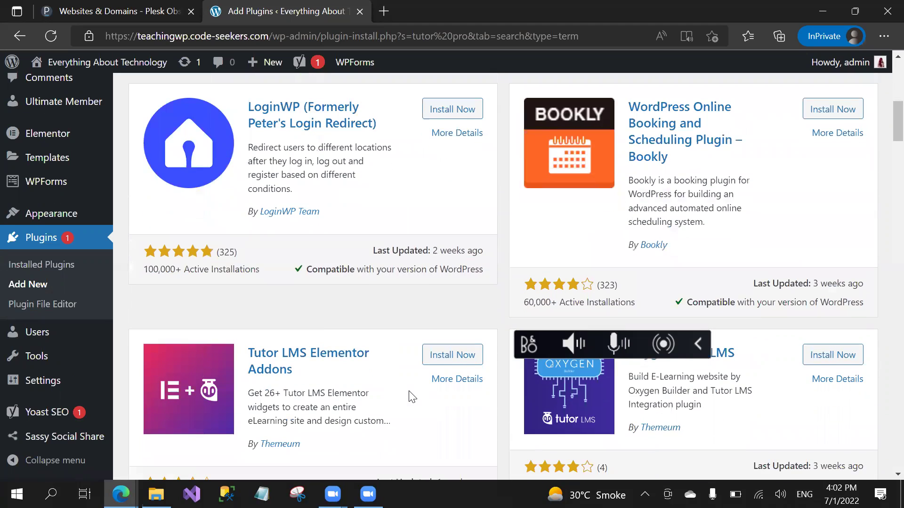
scroll(412, 397, "down", 2)
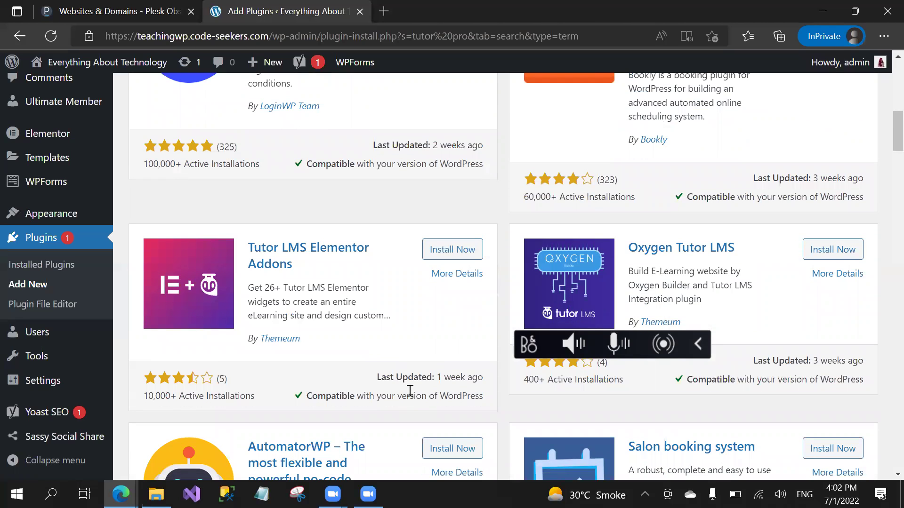
scroll(410, 391, "up", 2)
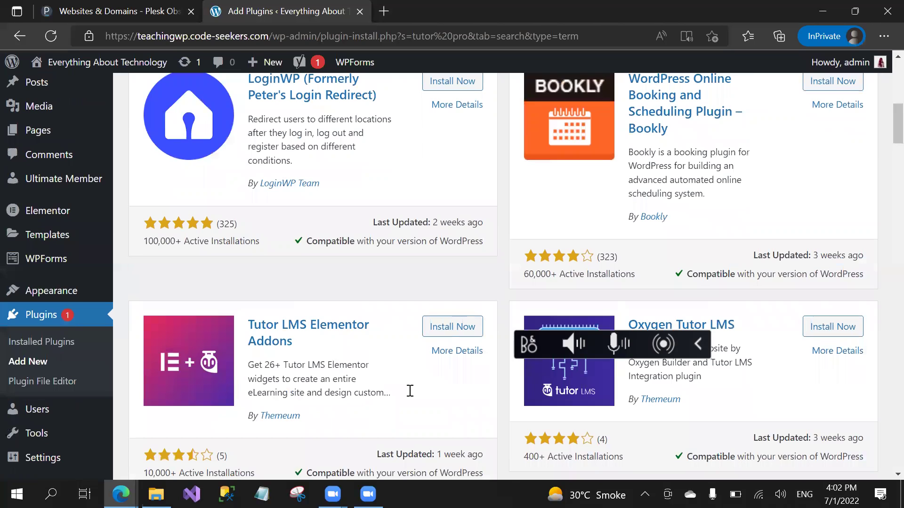
scroll(410, 391, "up", 1)
scroll(410, 391, "up", 9)
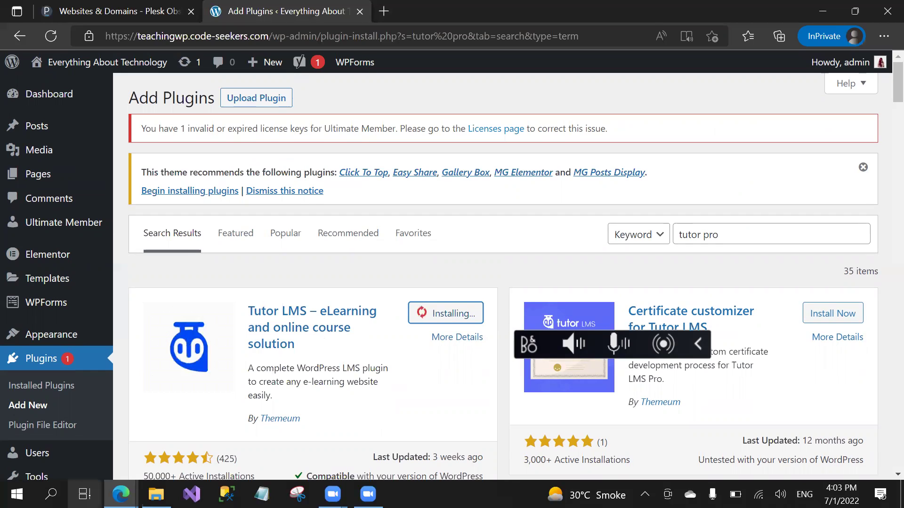
Step: Switch to File Explorer, select the tutor-pro-2.0.6 ZIP archive in the Downloads tutor-pro folder, and return to the browser
mouse_move(120, 494)
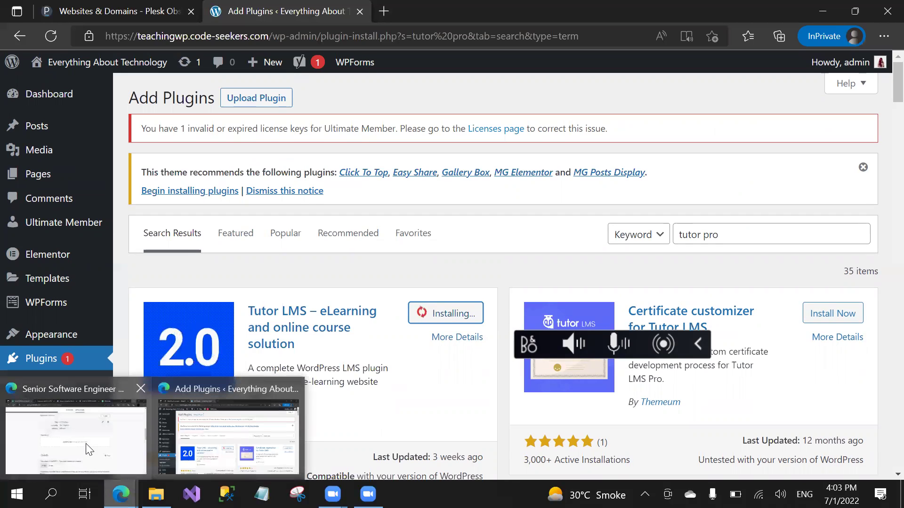
key("alt+Tab")
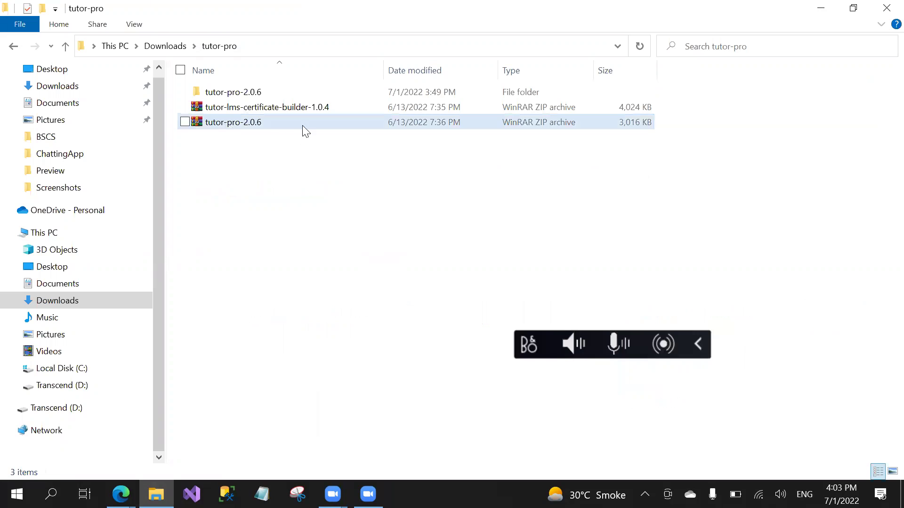
left_click(283, 122)
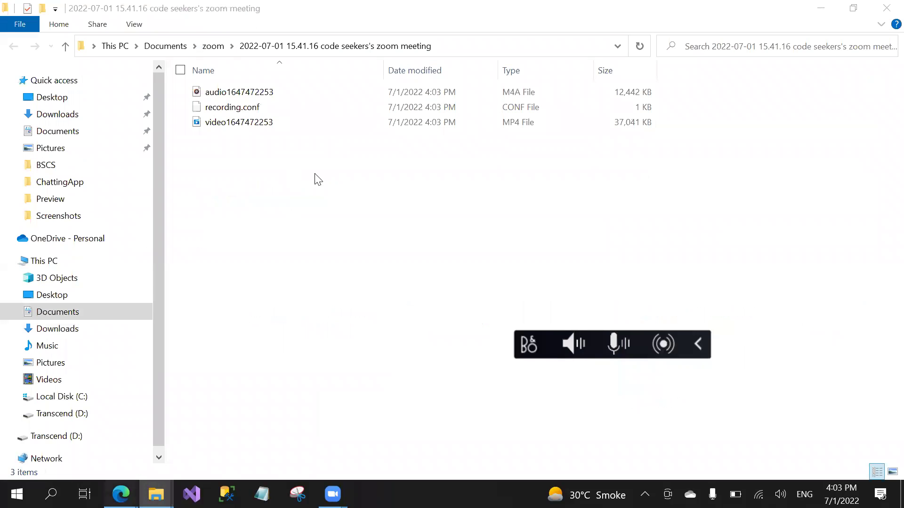
left_click(886, 8)
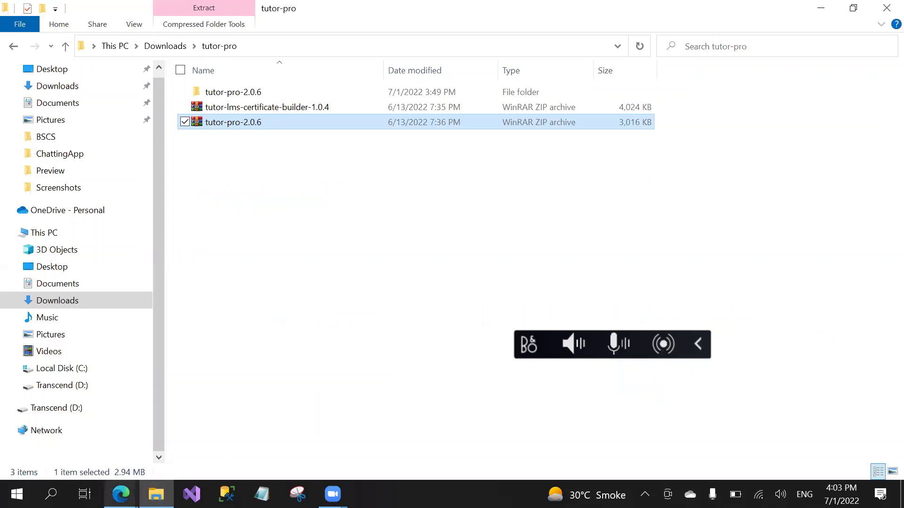
left_click(180, 444)
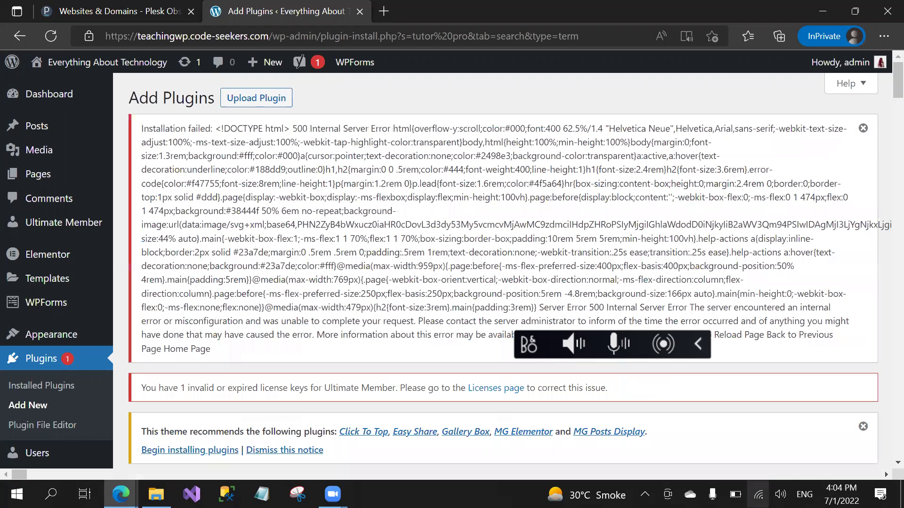
Step: Reload the plugin search page and open the Installed Plugins list in a new browser tab
mouse_move(759, 494)
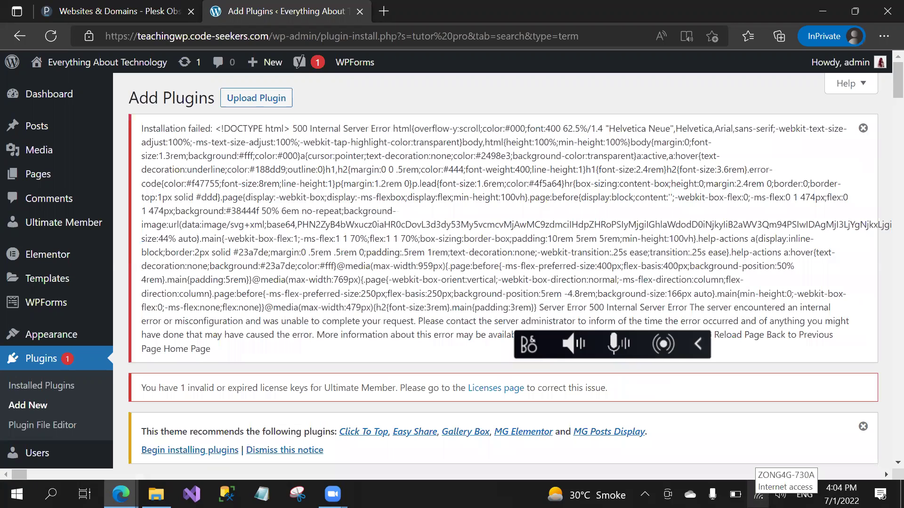
left_click(52, 43)
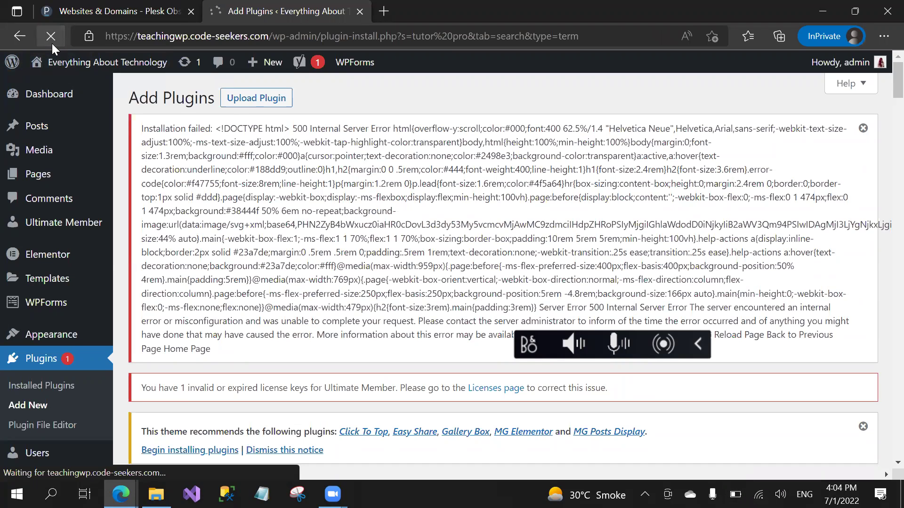
right_click(31, 384)
left_click(123, 150)
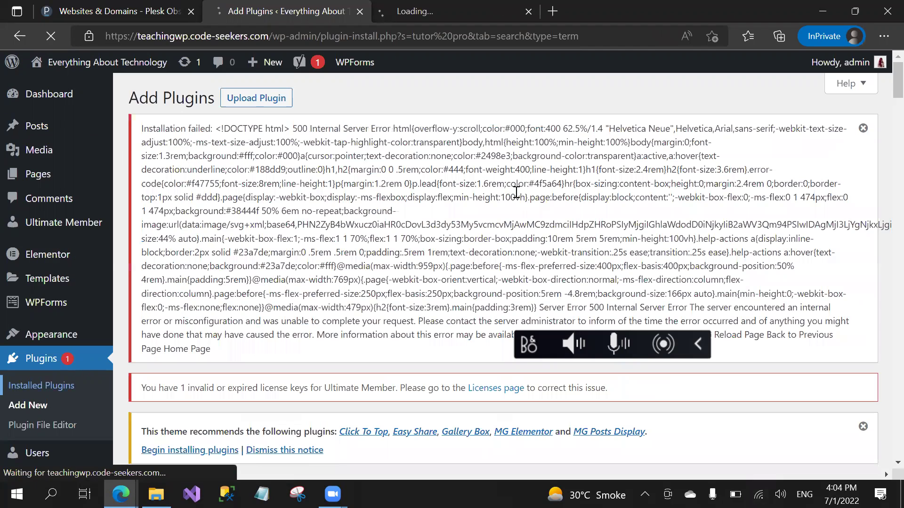
left_click(863, 128)
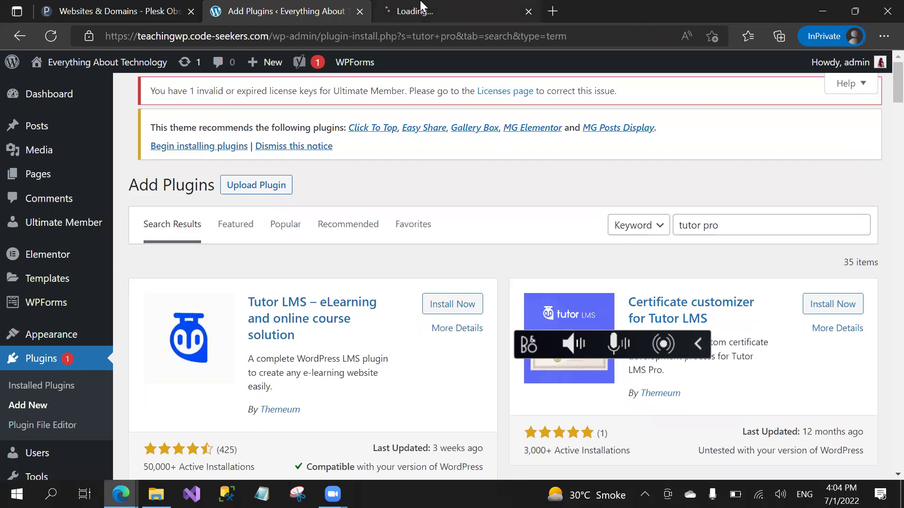
left_click(417, 10)
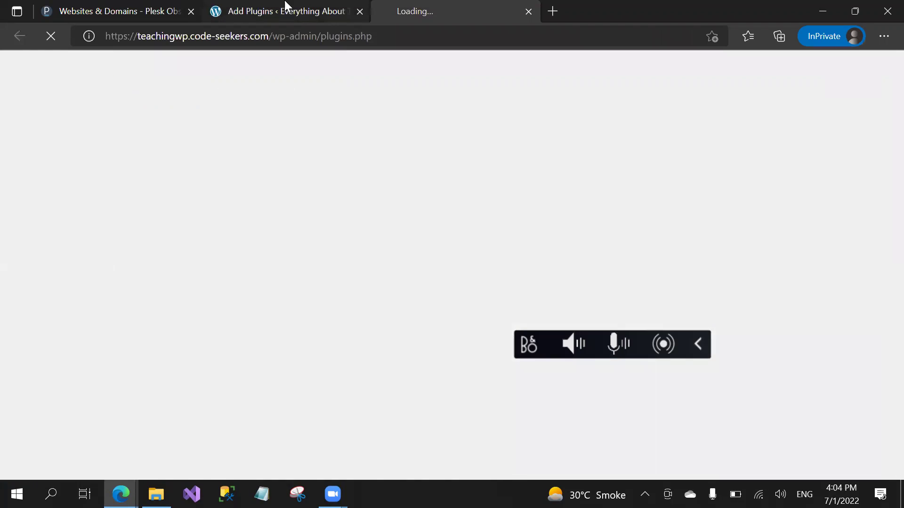
left_click(284, 9)
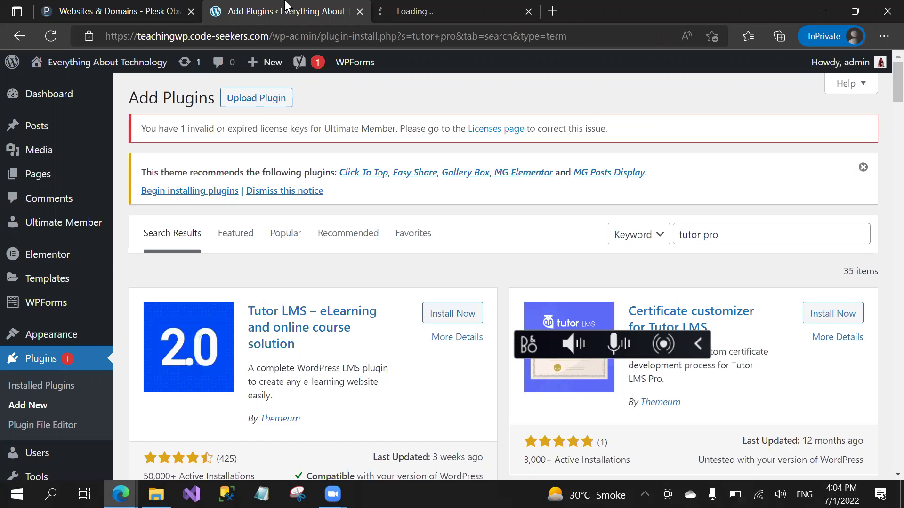
left_click(473, 7)
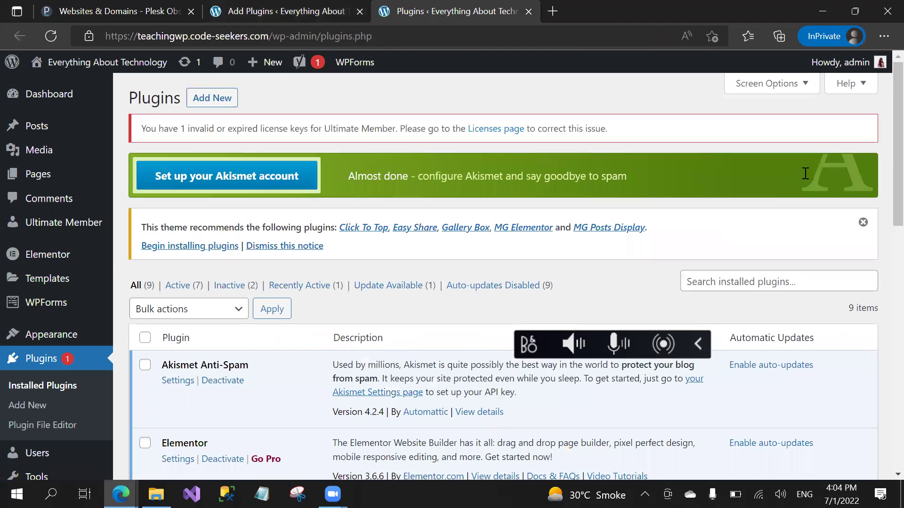
Step: Check the Installed Plugins list for Tutor LMS, reload the list and check it again
scroll(885, 165, "down", 10)
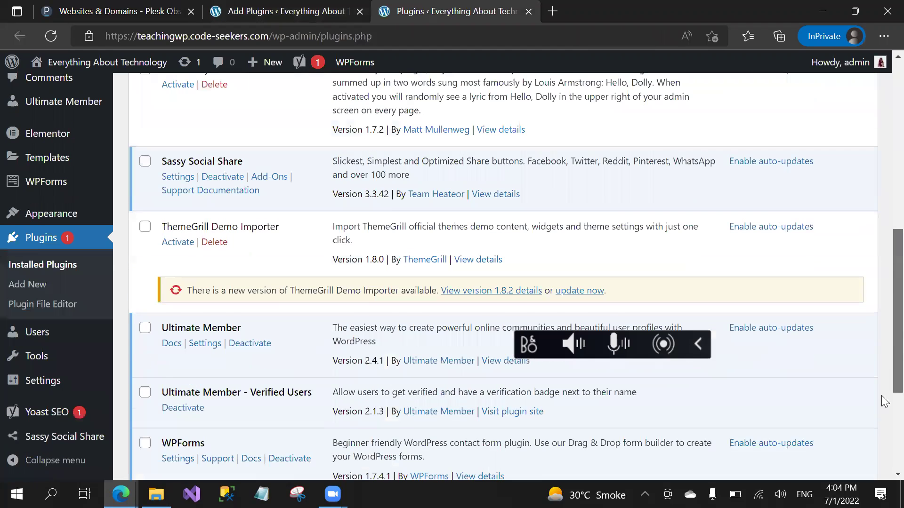
scroll(884, 461, "down", 3)
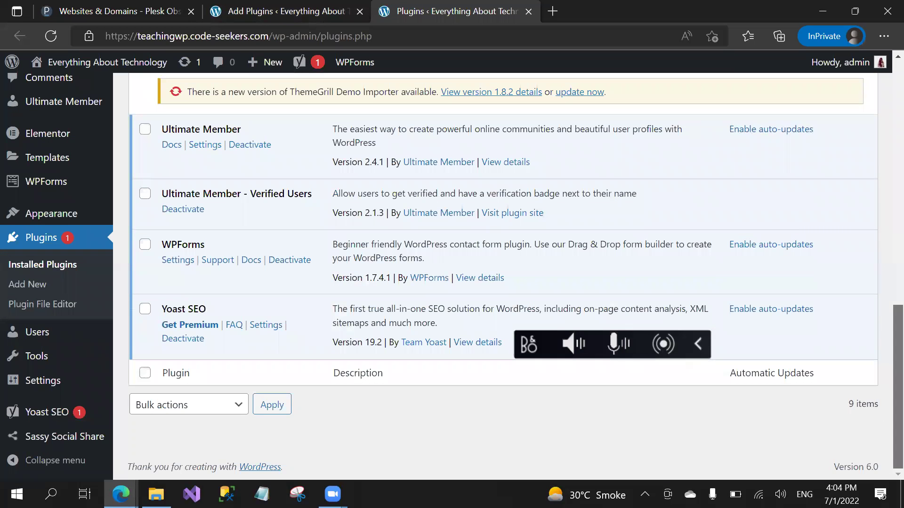
scroll(881, 411, "up", 7)
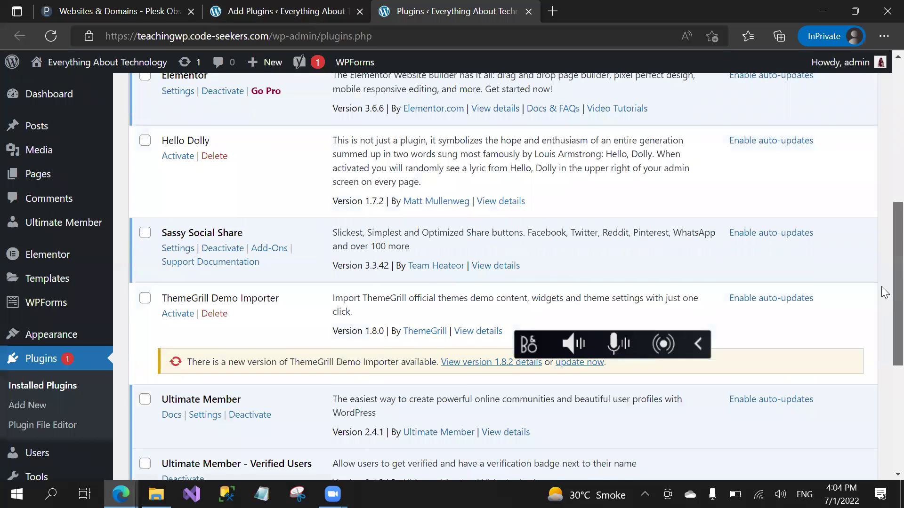
scroll(884, 292, "up", 9)
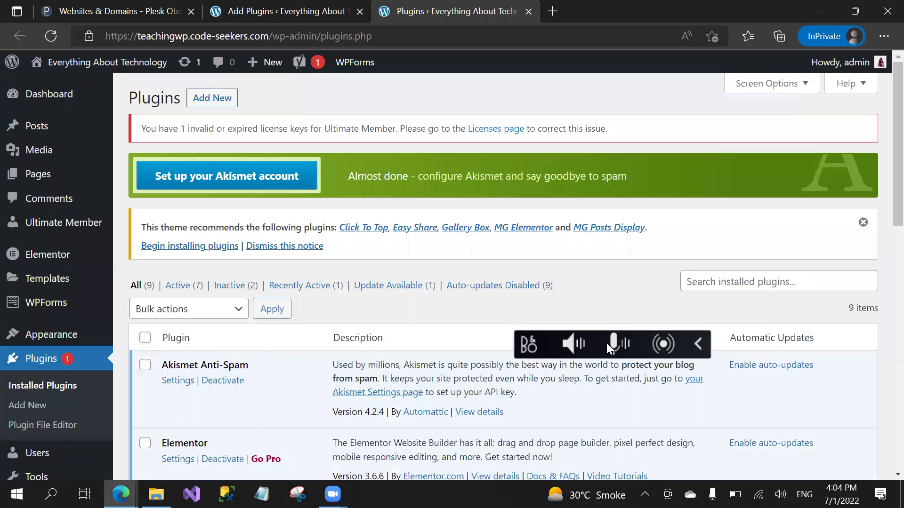
left_click(50, 36)
scroll(881, 238, "down", 10)
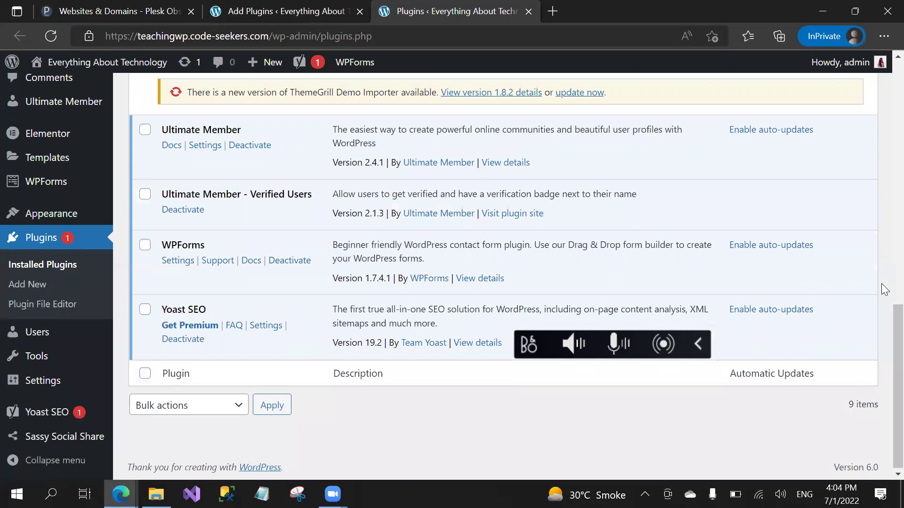
scroll(883, 293, "up", 5)
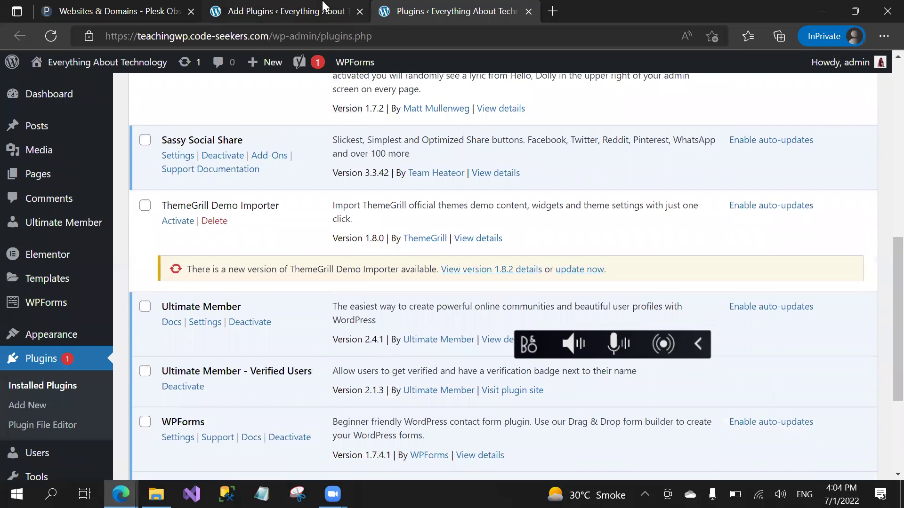
Step: Return to the plugin search results and try again to install Tutor LMS – eLearning and online course solution
left_click(283, 11)
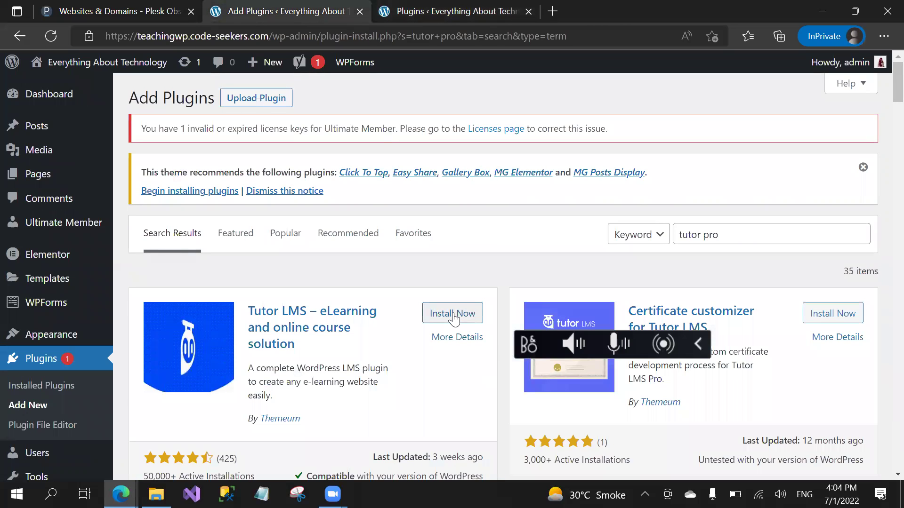
left_click(452, 316)
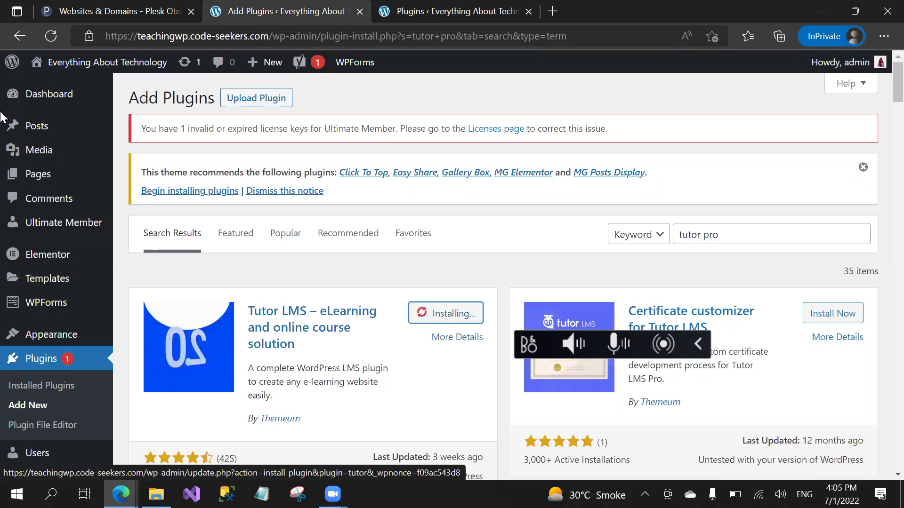
mouse_move(30, 110)
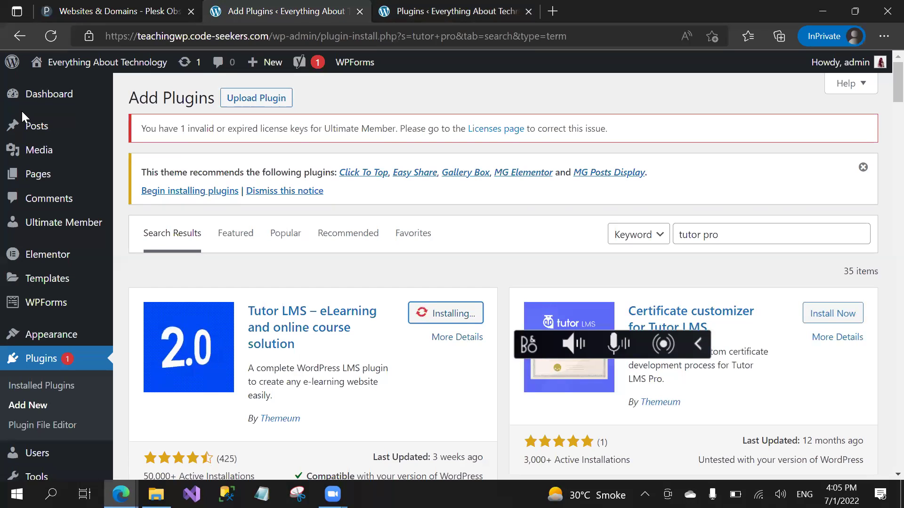
mouse_move(55, 132)
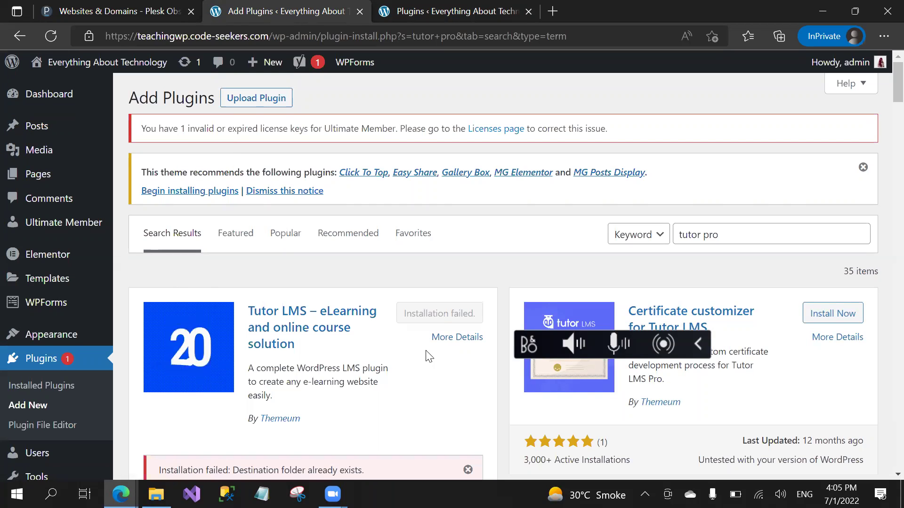
Step: Open and close the Tutor LMS plugin's details, and dismiss the installation failure notice on its card
left_click(456, 337)
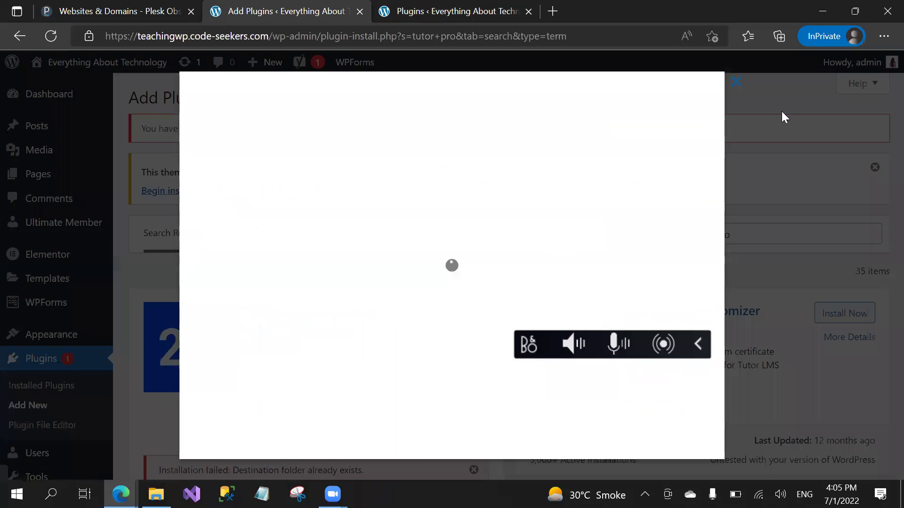
left_click(736, 84)
scroll(701, 156, "down", 2)
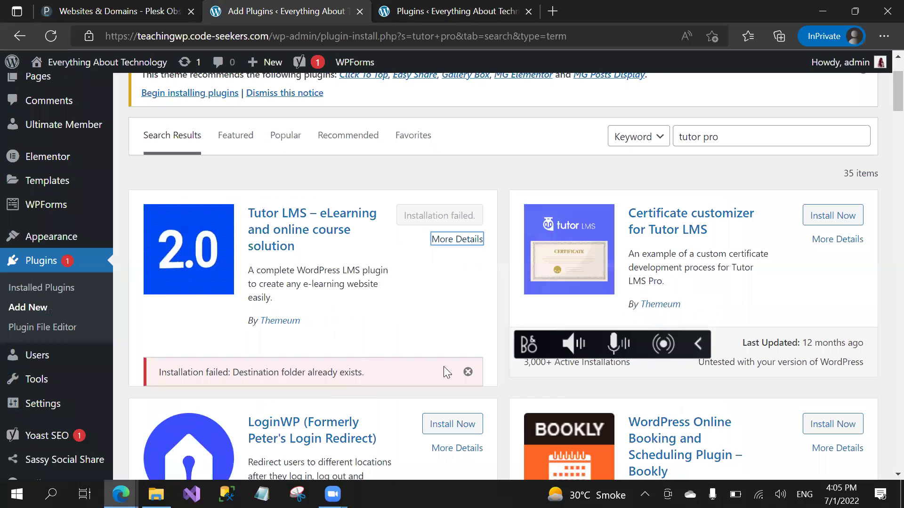
left_click(468, 370)
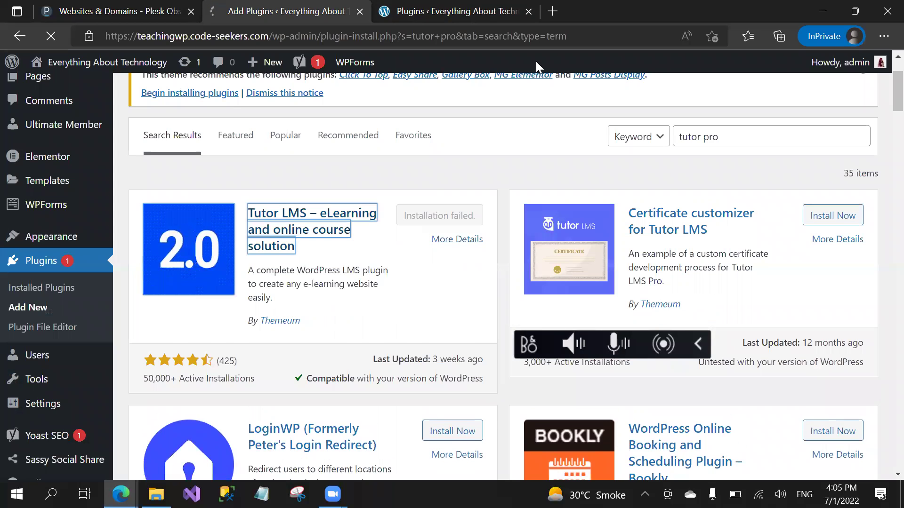
Step: Check the Installed Plugins list for Tutor LMS, reload it, and look through the whole list again
left_click(452, 11)
scroll(512, 216, "down", 4)
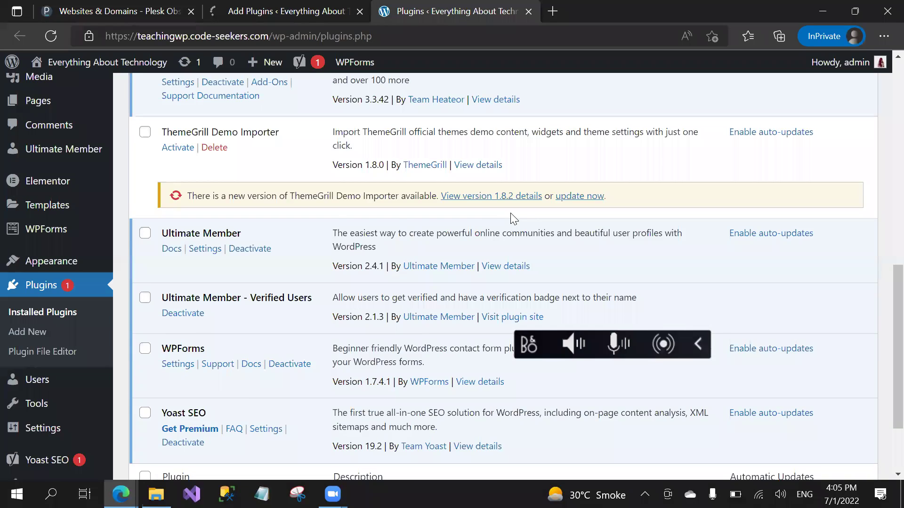
scroll(380, 256, "up", 15)
key("F5")
left_click(323, 6)
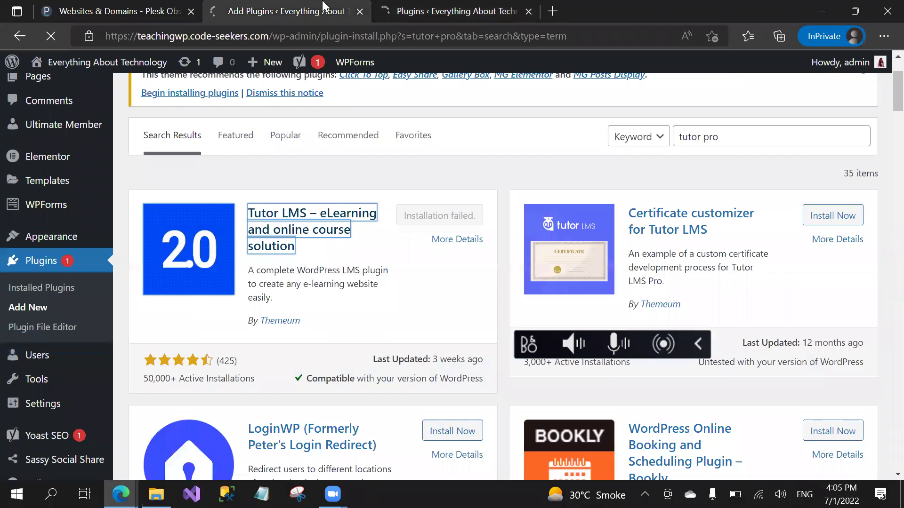
left_click(450, 7)
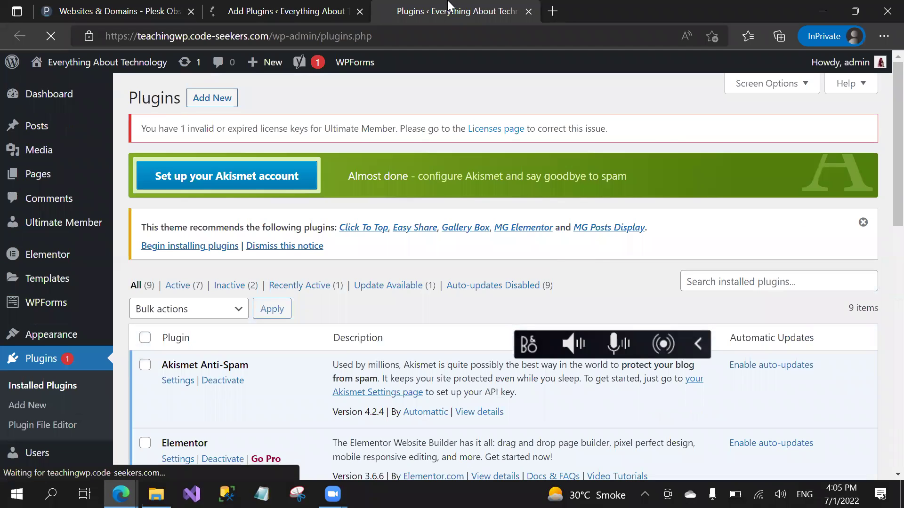
scroll(881, 180, "down", 8)
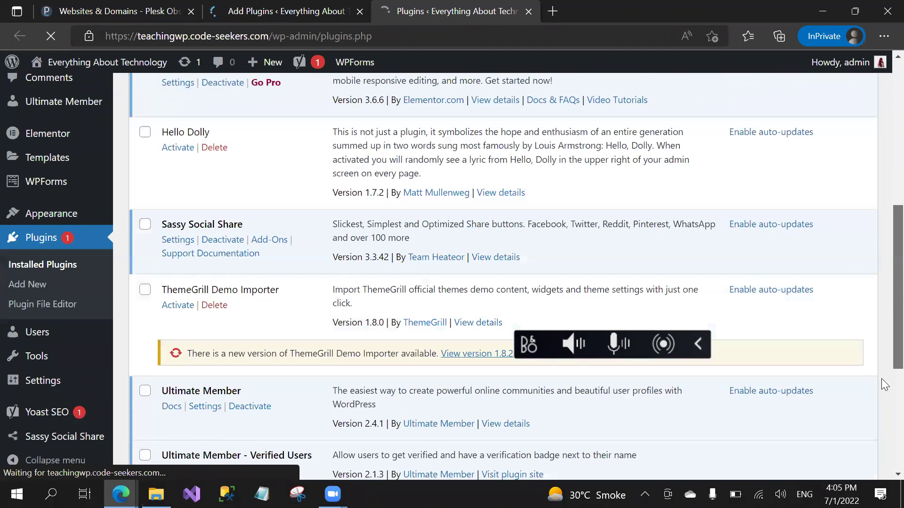
scroll(881, 423, "down", 6)
scroll(881, 369, "up", 3)
scroll(881, 364, "up", 9)
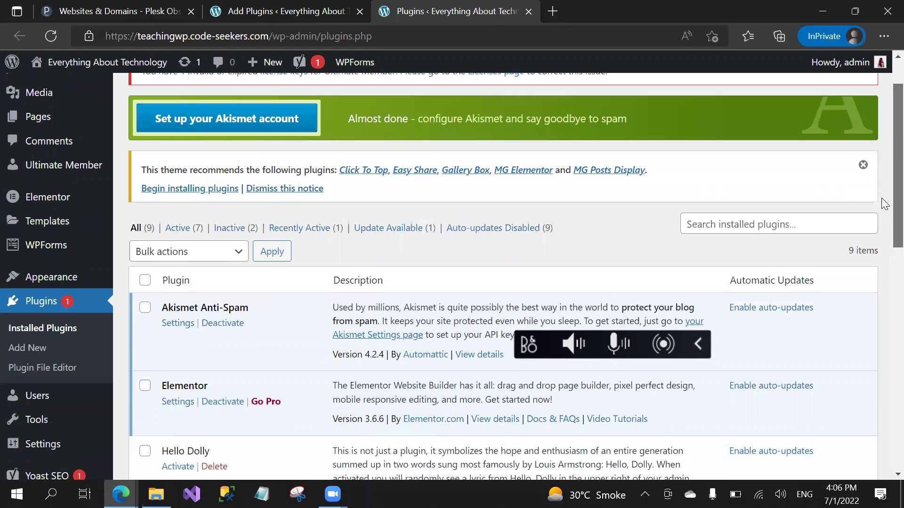
scroll(881, 202, "down", 10)
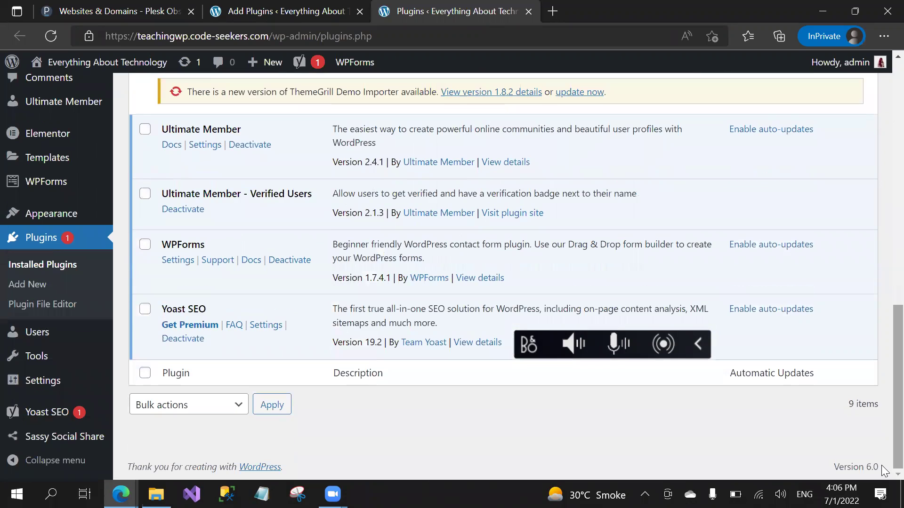
scroll(288, 88, "up", 5)
scroll(289, 88, "up", 5)
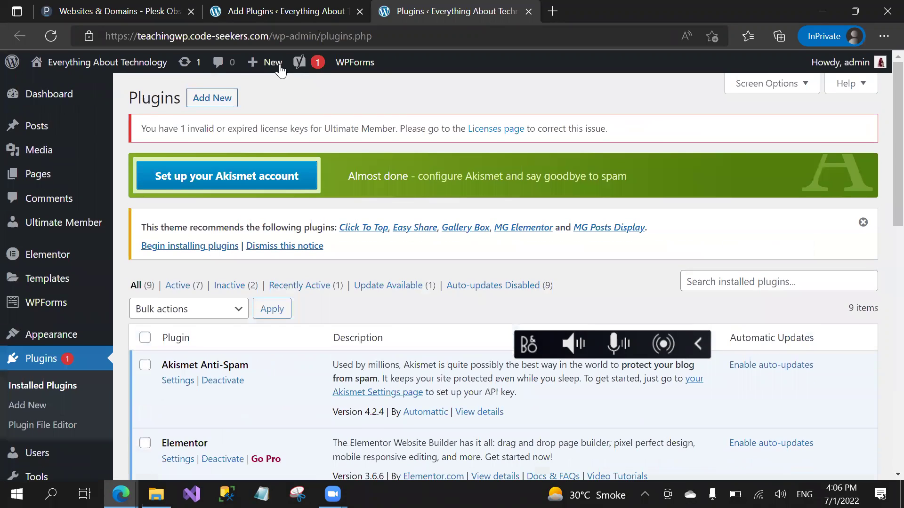
Step: Look over the Tutor LMS card in the plugin search results, and open the WordPress Toolkit in Plesk
left_click(287, 9)
scroll(430, 191, "down", 3)
scroll(429, 191, "up", 5)
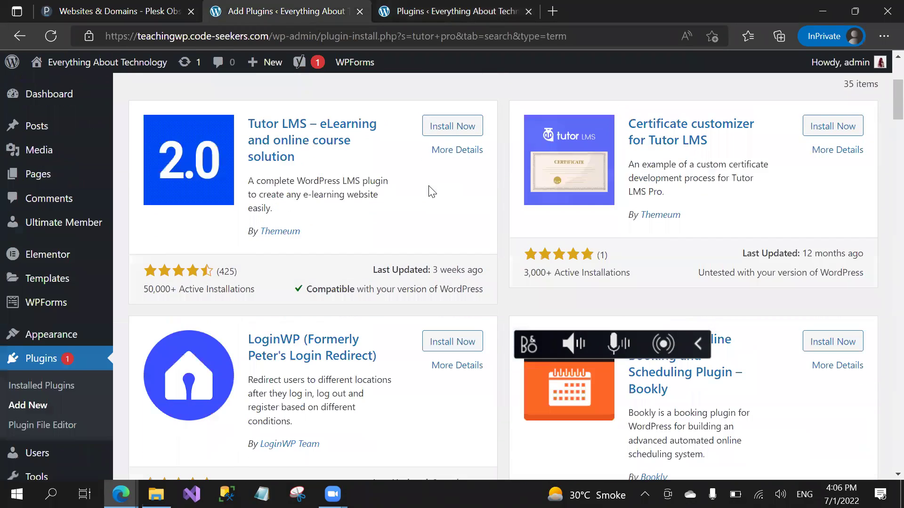
left_click(148, 7)
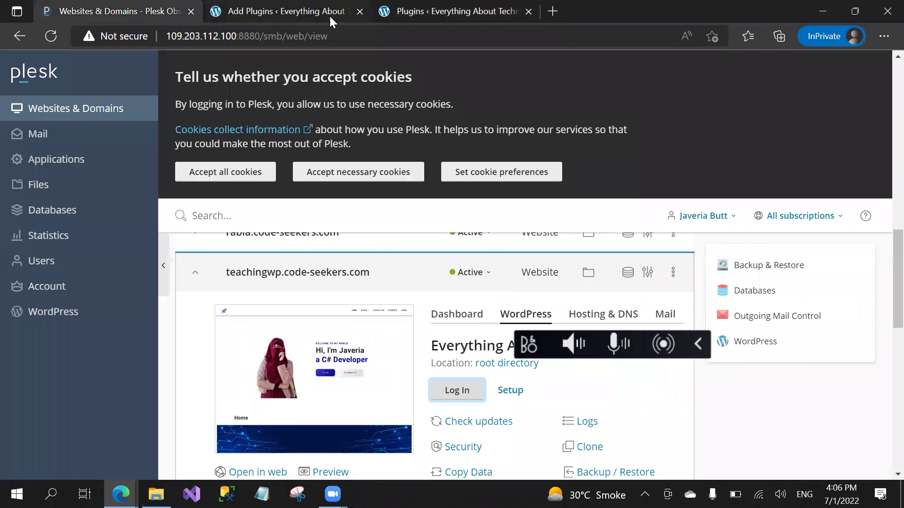
scroll(385, 259, "down", 2)
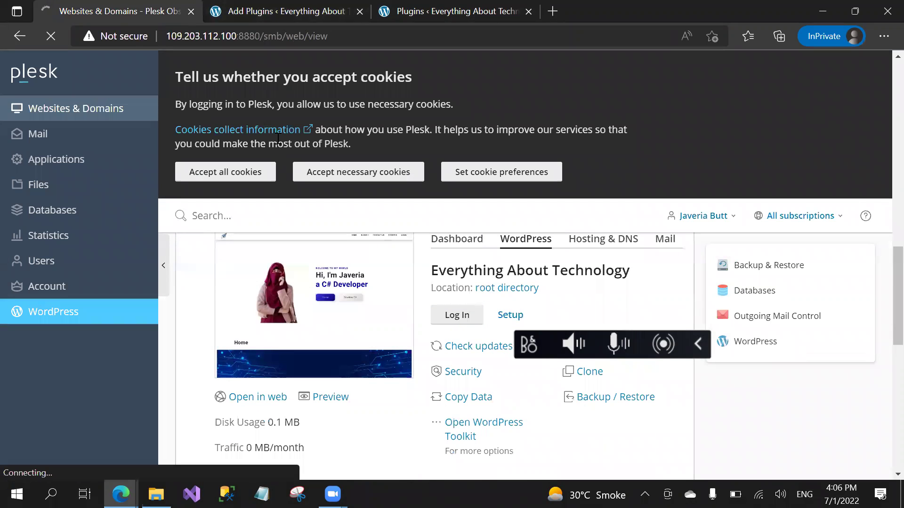
Step: Dismiss the theme's recommended-plugins notice on the Add Plugins page and glance at the Installed Plugins list
left_click(356, 6)
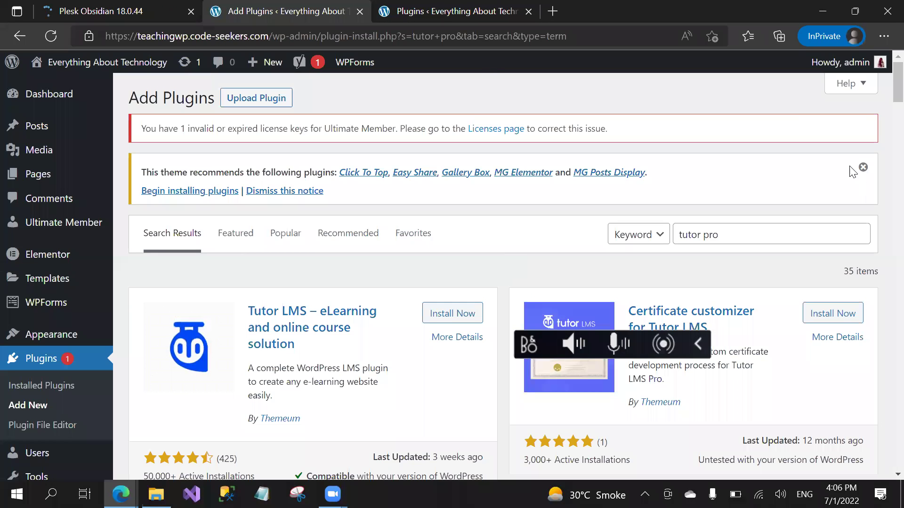
left_click(864, 177)
left_click(454, 9)
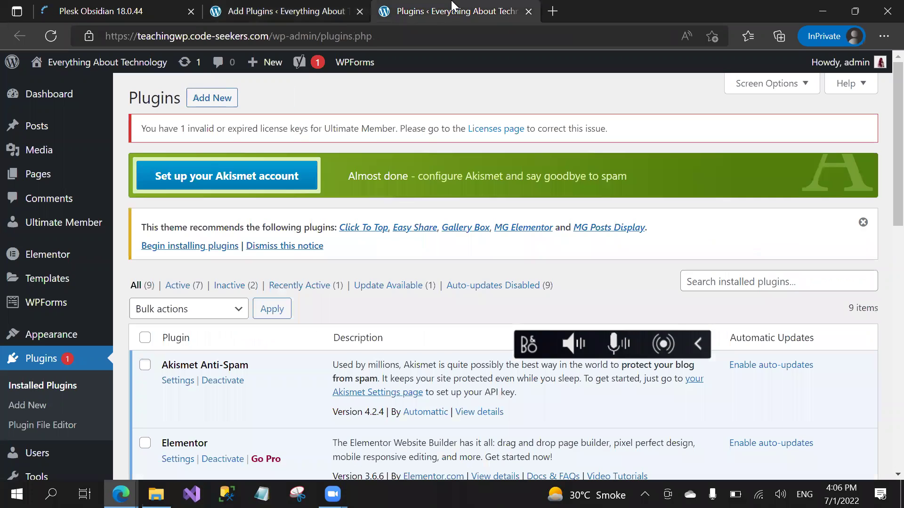
left_click(304, 6)
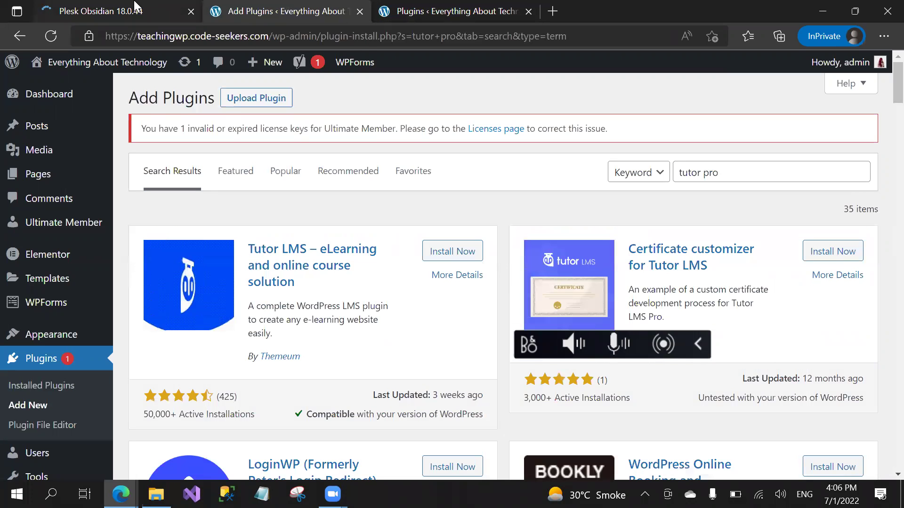
Step: Expand the teachingwp.code-seekers.com site in Plesk's WordPress Toolkit and check its list of installed plugins
left_click(135, 7)
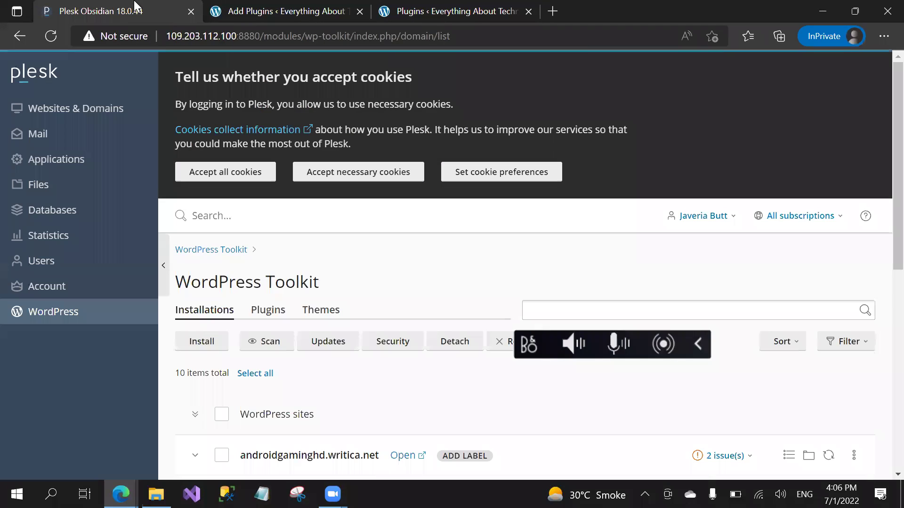
scroll(360, 295, "down", 5)
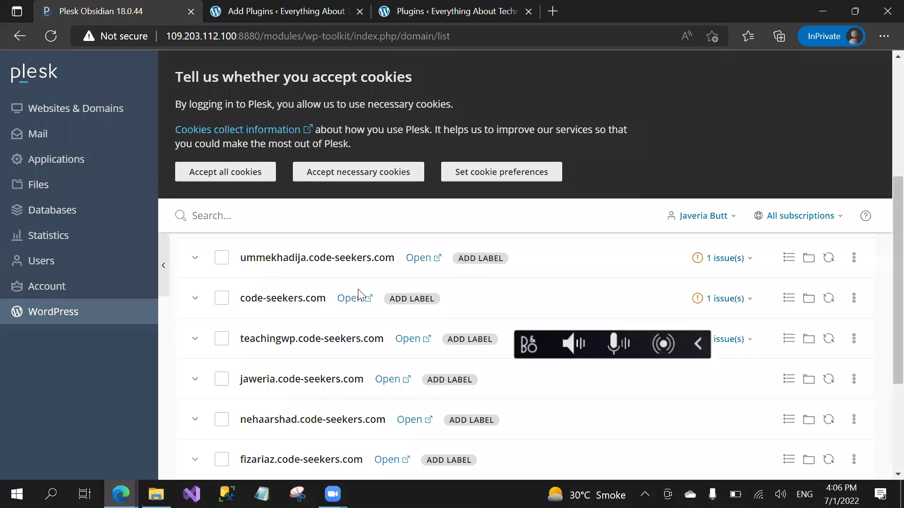
left_click(359, 339)
scroll(383, 276, "down", 3)
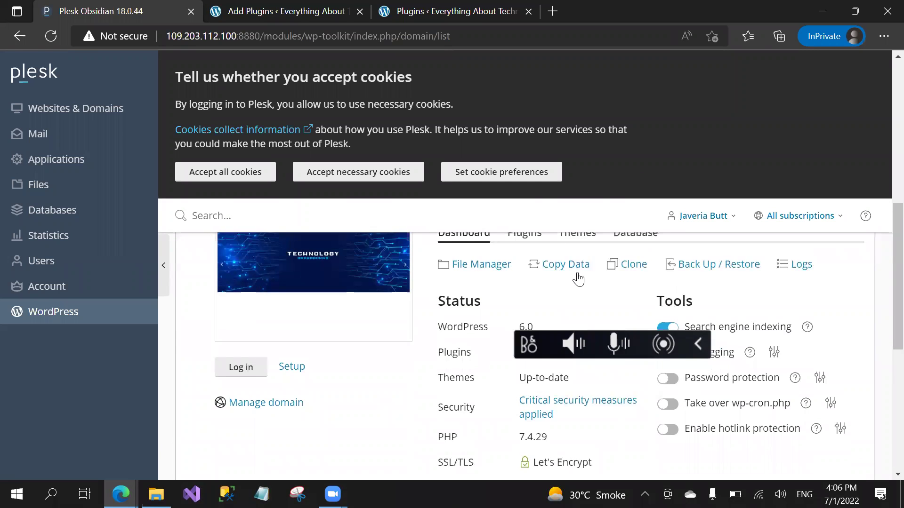
left_click(523, 252)
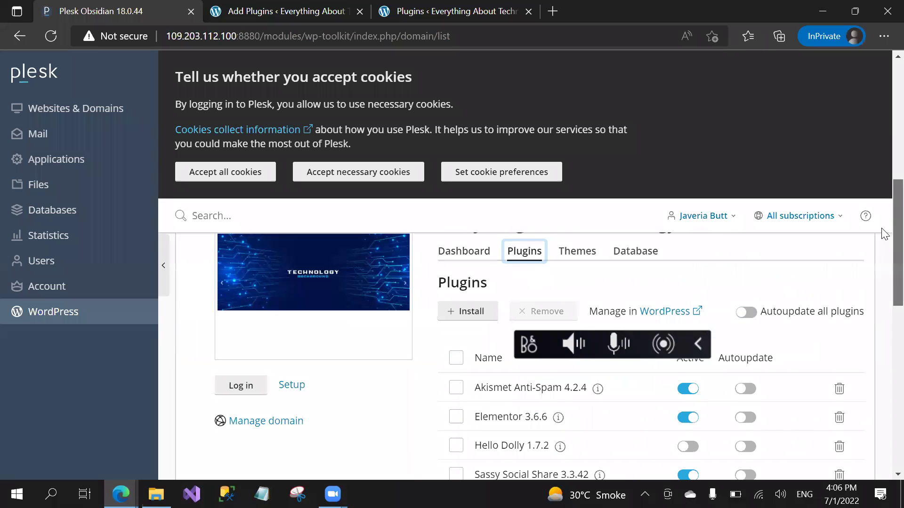
scroll(884, 276, "down", 3)
scroll(883, 282, "down", 4)
scroll(884, 289, "up", 2)
scroll(883, 278, "up", 4)
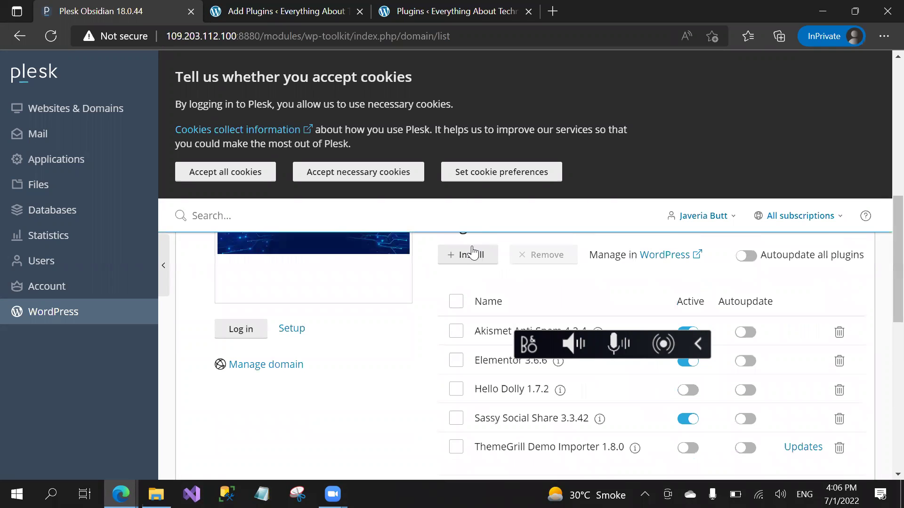
Step: Search the Toolkit's plugin catalogue for "tutor pro" and try to install Tutor LMS – eLearning on teachingwp.code-seekers.com
left_click(467, 270)
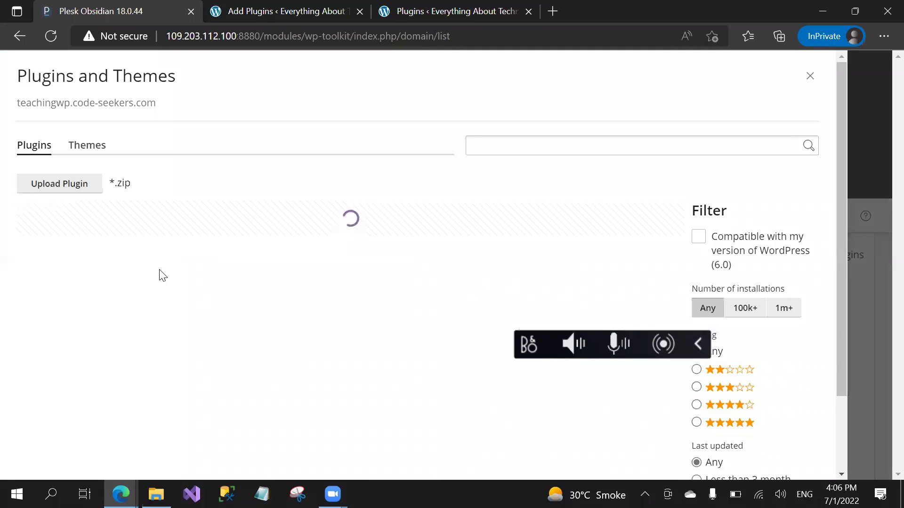
left_click(508, 148)
type("tutor proro")
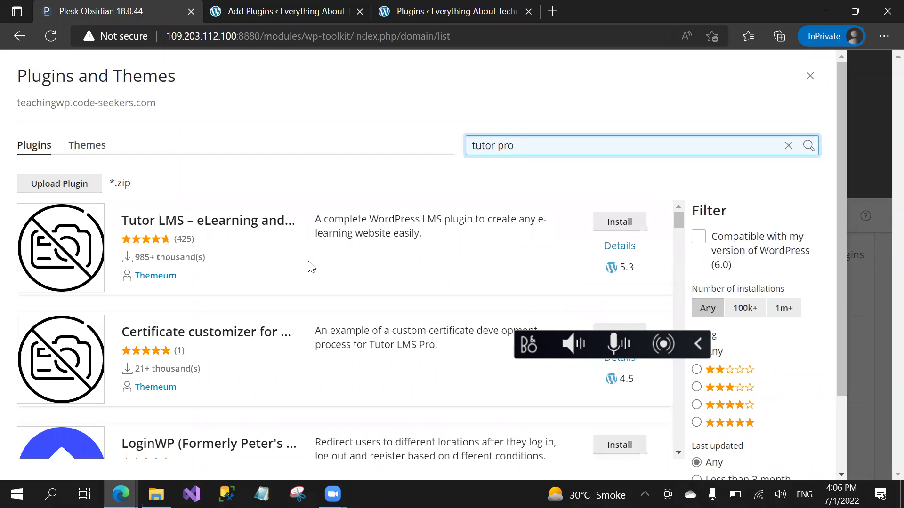
left_click(635, 232)
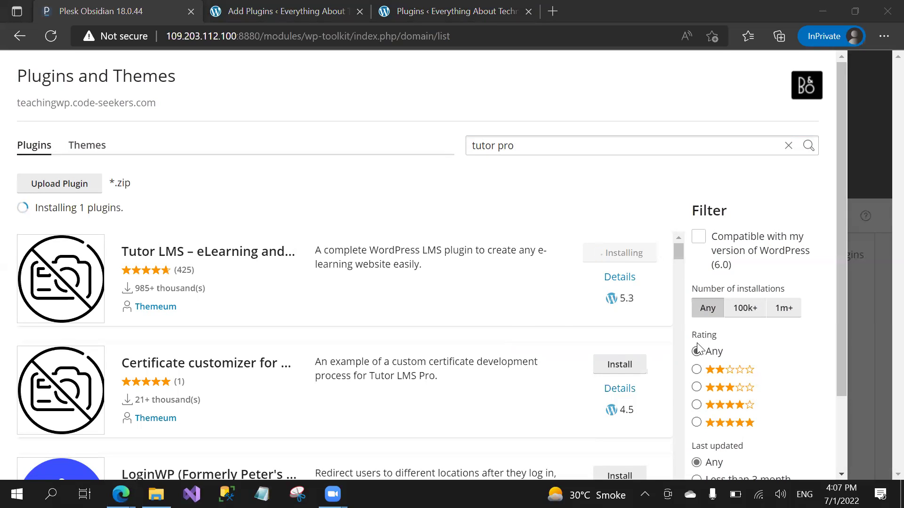
Step: View the WordPress Add Plugins page, return to Plesk to check the Tutor LMS installation, and reload the Toolkit page
key("ctrl+Tab")
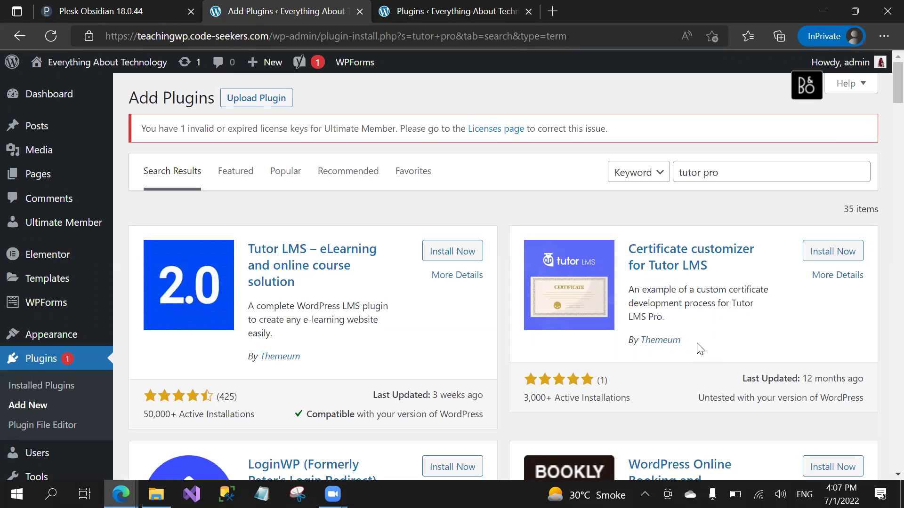
left_click(120, 494)
left_click(202, 430)
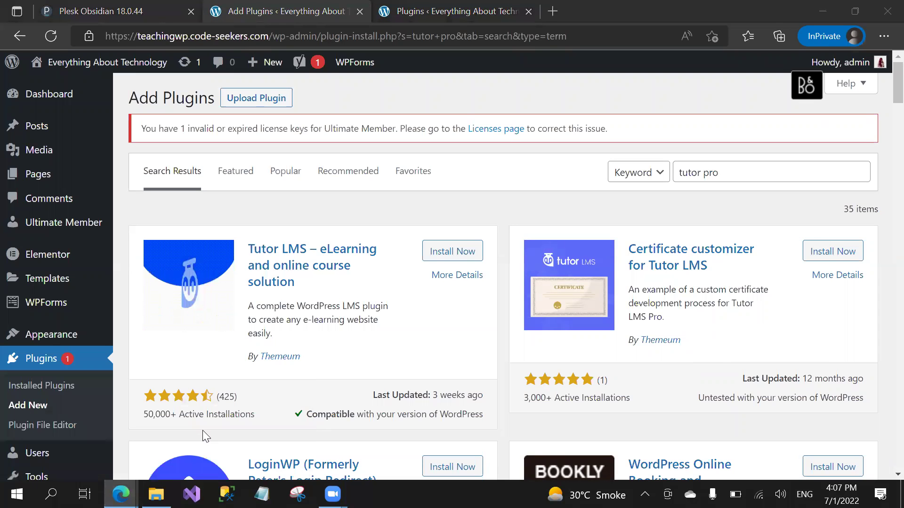
key("ctrl+shift+Tab")
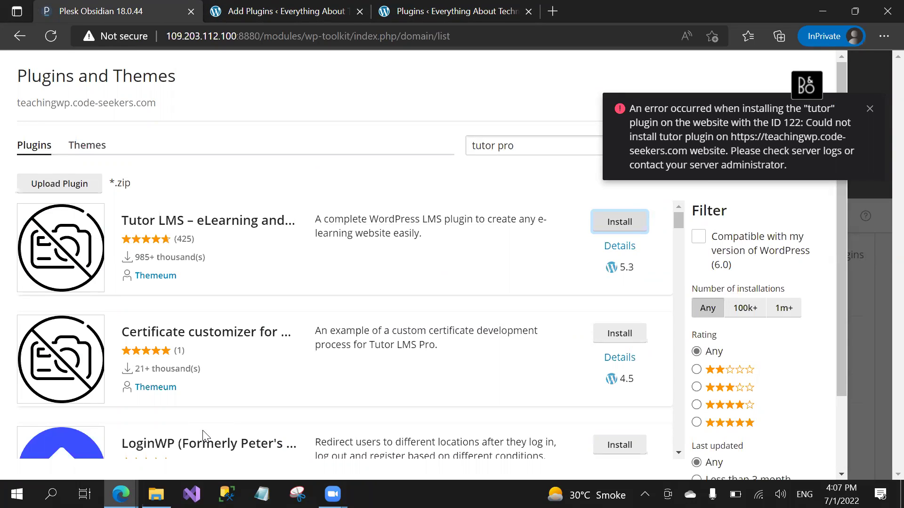
key("F5")
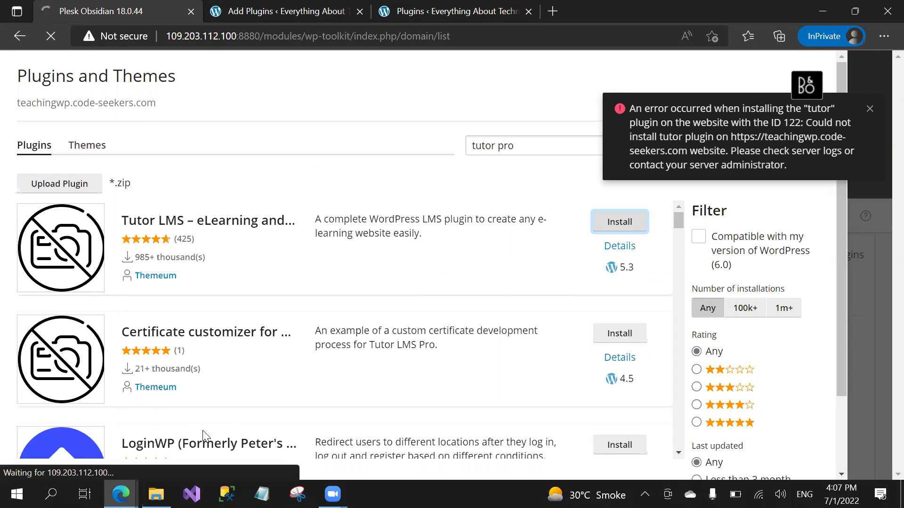
Step: Choose tutor-pro-2.0.6.zip from the Downloads folder as the plugin upload on the Add Plugins page and start installing it
key("ctrl+Tab")
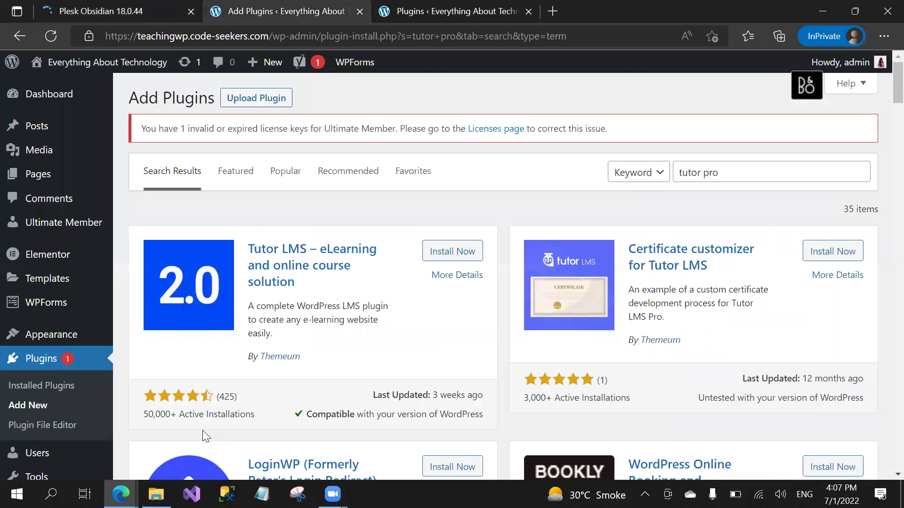
key("Return")
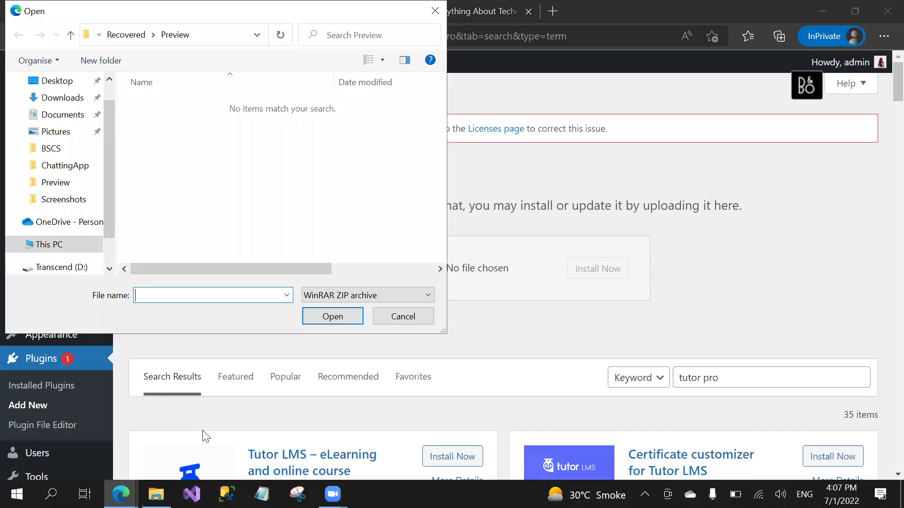
left_click(46, 139)
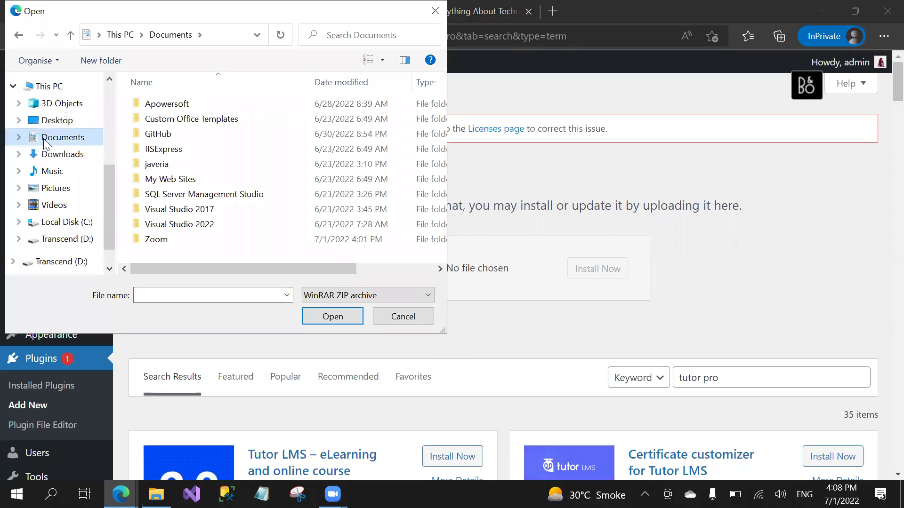
left_click(67, 154)
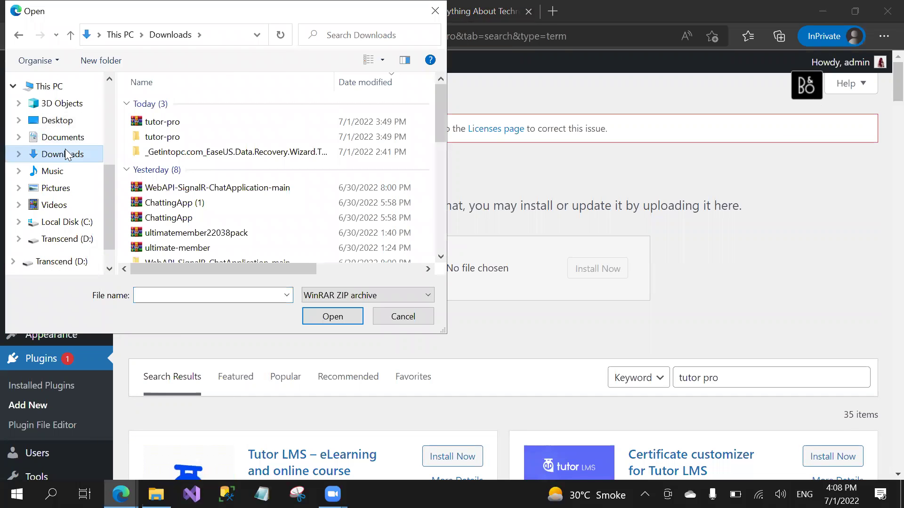
double_click(151, 138)
left_click(148, 137)
left_click(314, 319)
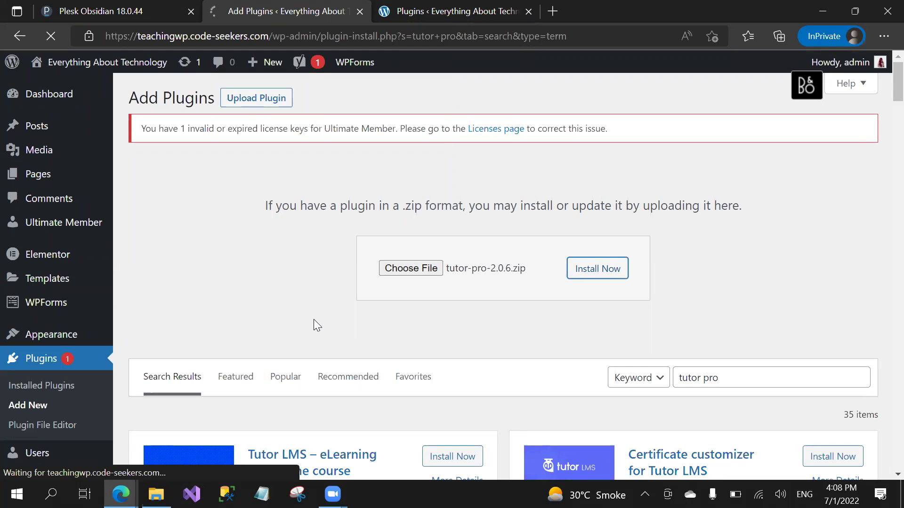
Step: Review the Installed Plugins list, deactivate Ultimate Member - Verified Users, and return to the plugin upload page
key("ctrl+Tab")
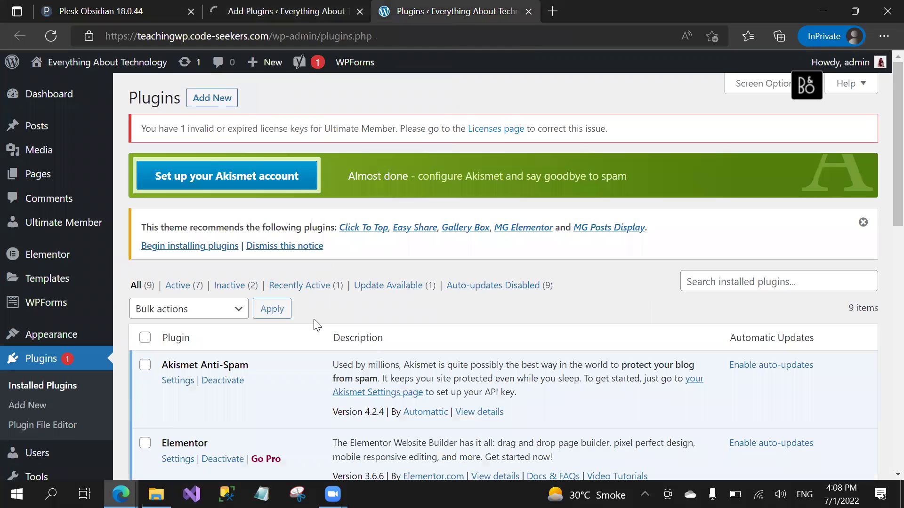
scroll(317, 325, "down", 10)
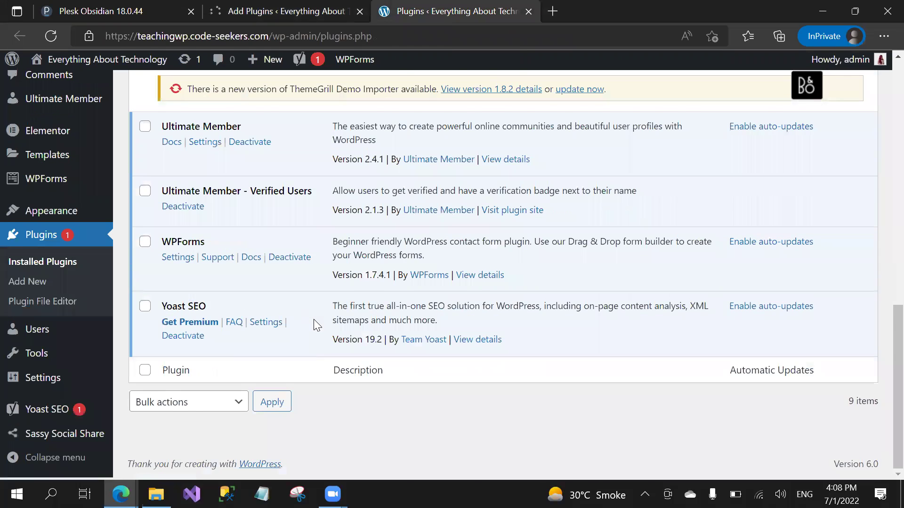
scroll(314, 321, "up", 10)
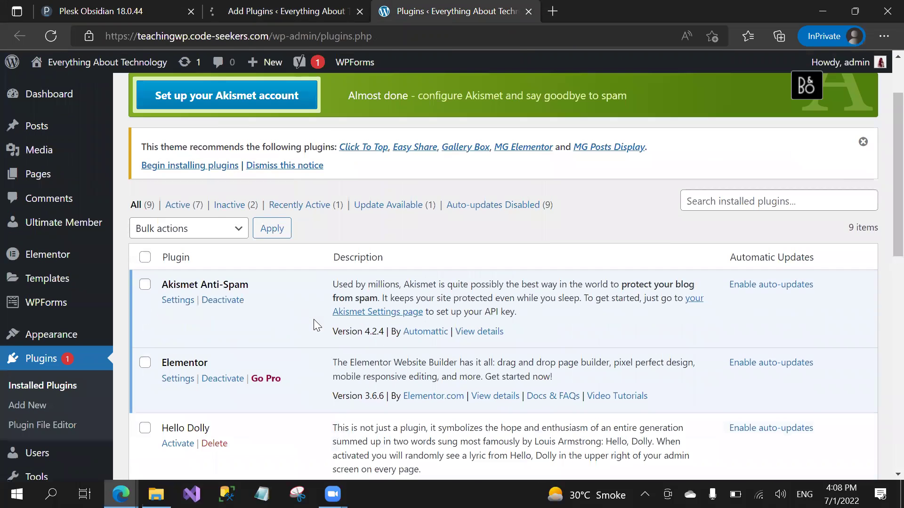
scroll(313, 319, "down", 10)
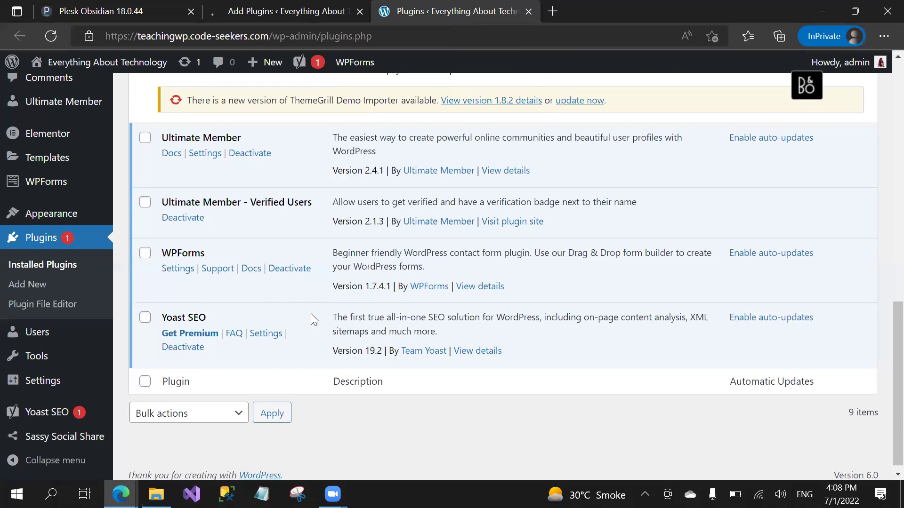
left_click(184, 217)
left_click(286, 11)
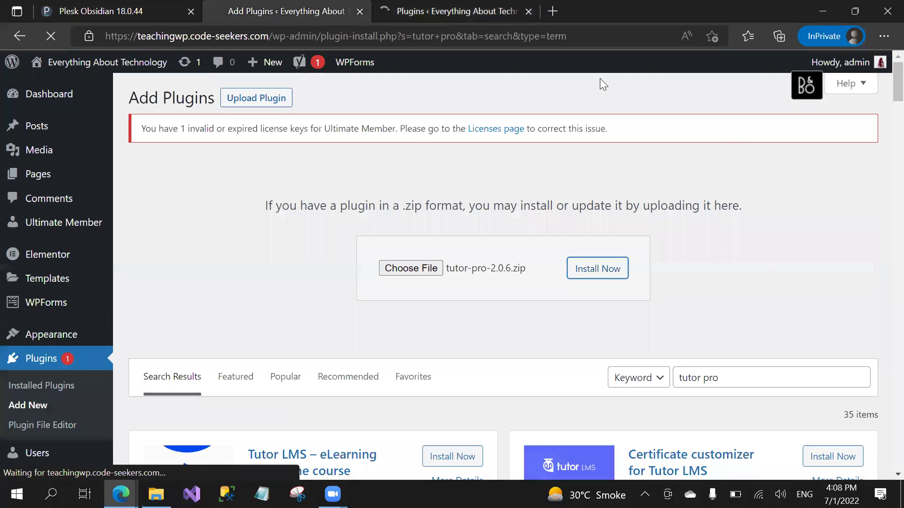
Step: Check the tutor-pro-2.0.6.zip upload's progress, the Installed Plugins list and the Plesk WordPress Toolkit page
left_click(495, 6)
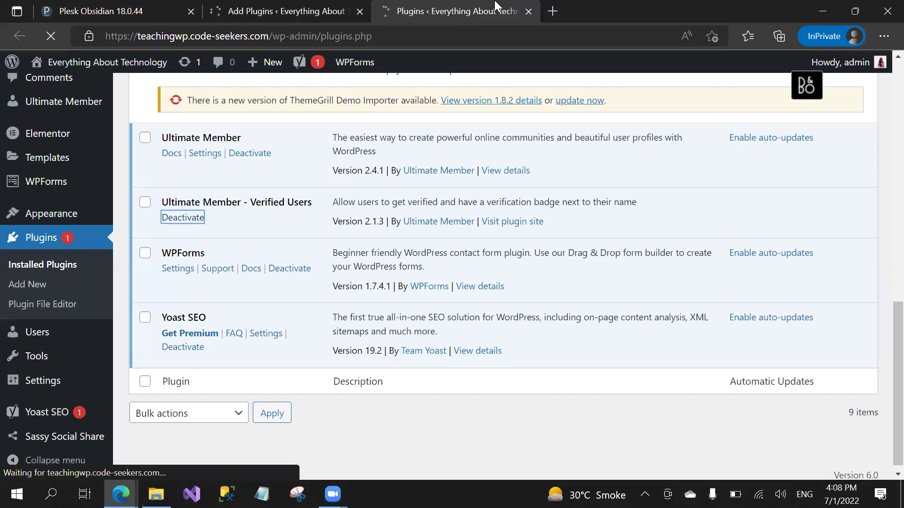
left_click(331, 6)
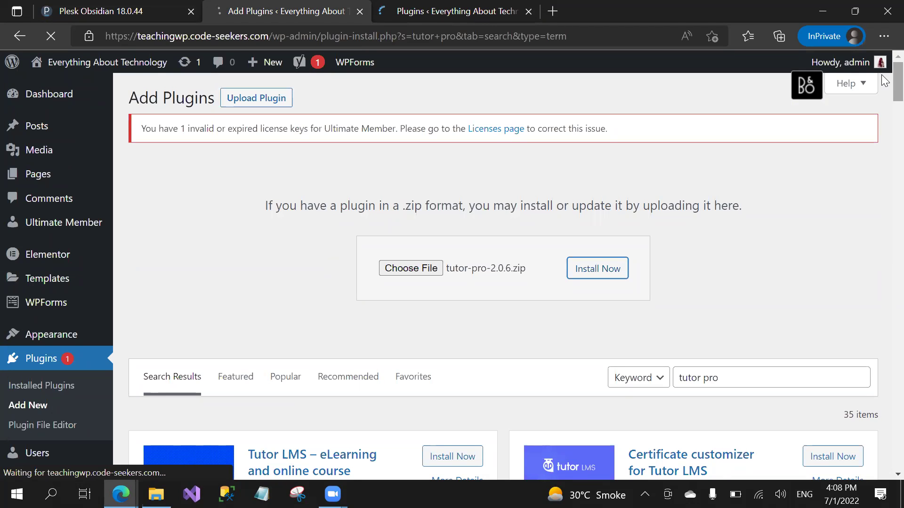
left_click(443, 9)
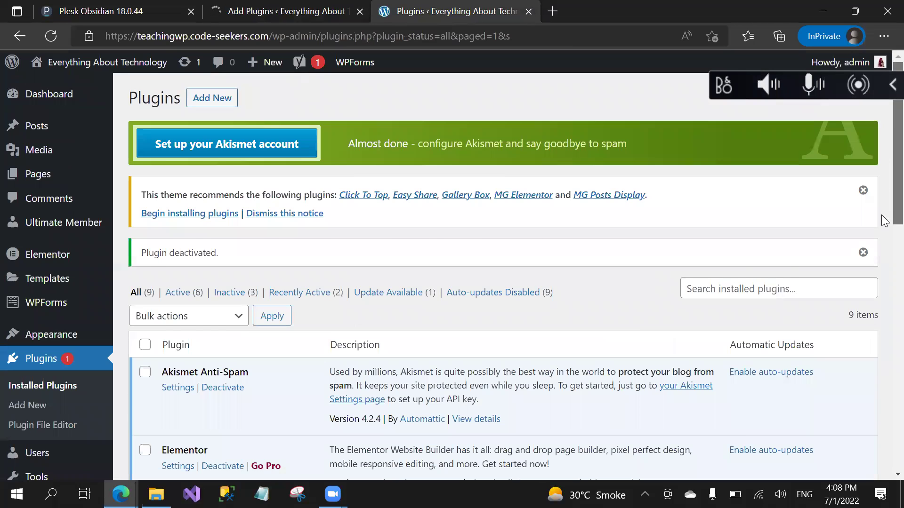
scroll(883, 212, "down", 10)
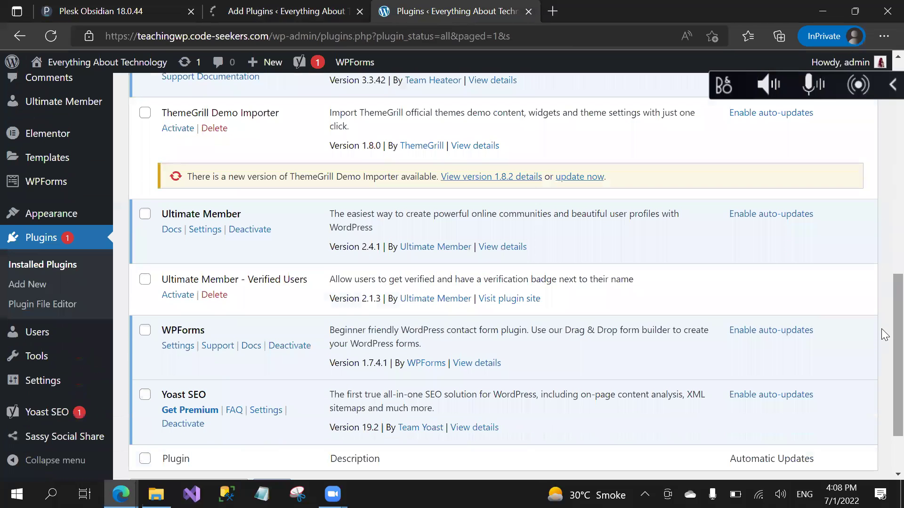
left_click(330, 6)
left_click(456, 19)
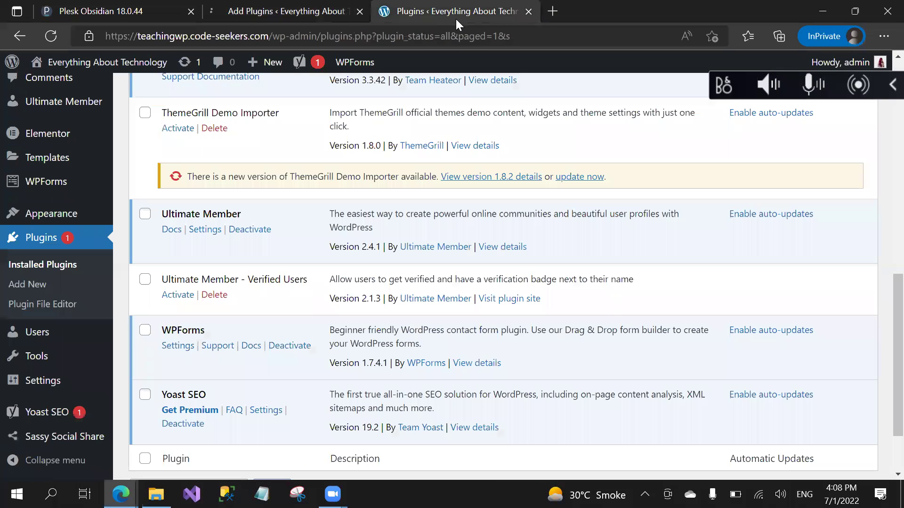
left_click(272, 6)
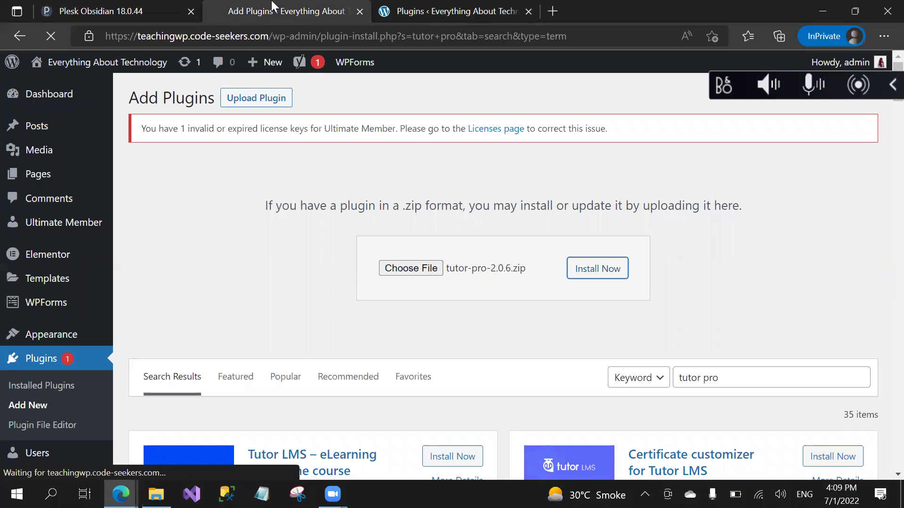
left_click(110, 6)
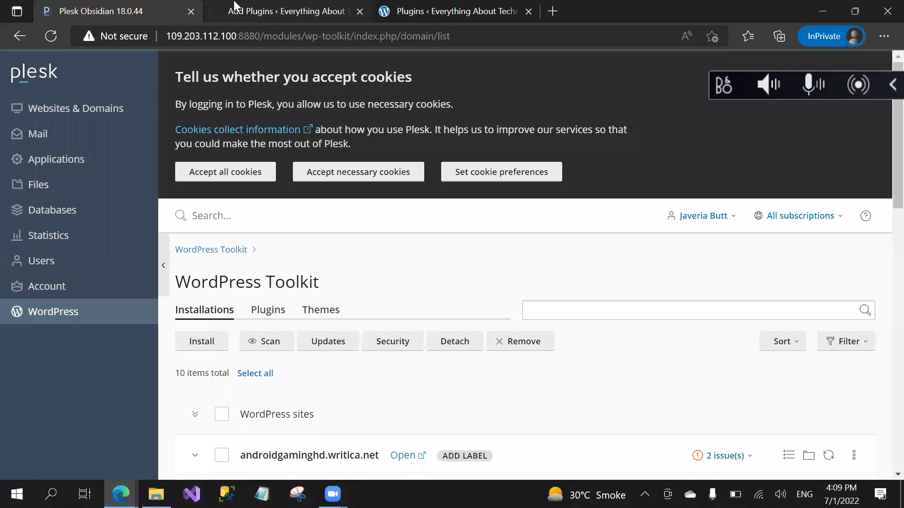
left_click(234, 6)
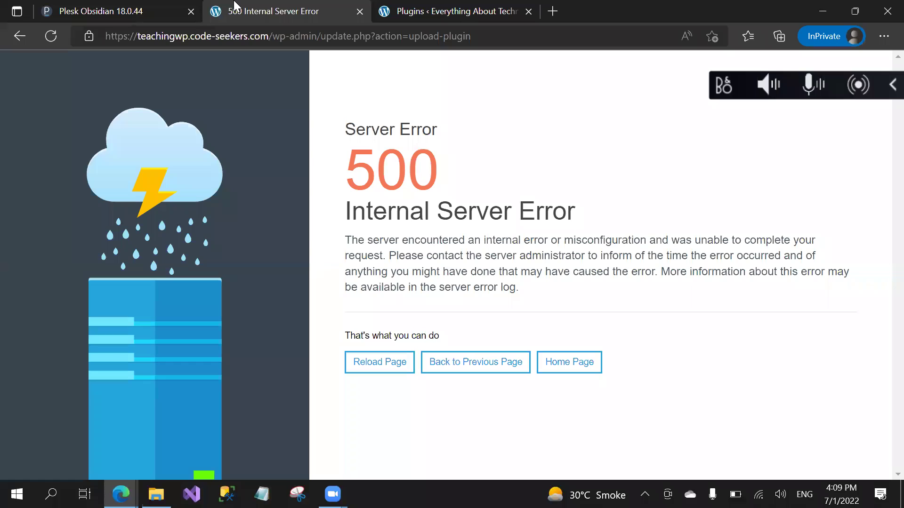
Step: Reload the plugin upload page and the Installed Plugins list, and look through the list for Tutor LMS Pro
left_click(386, 367)
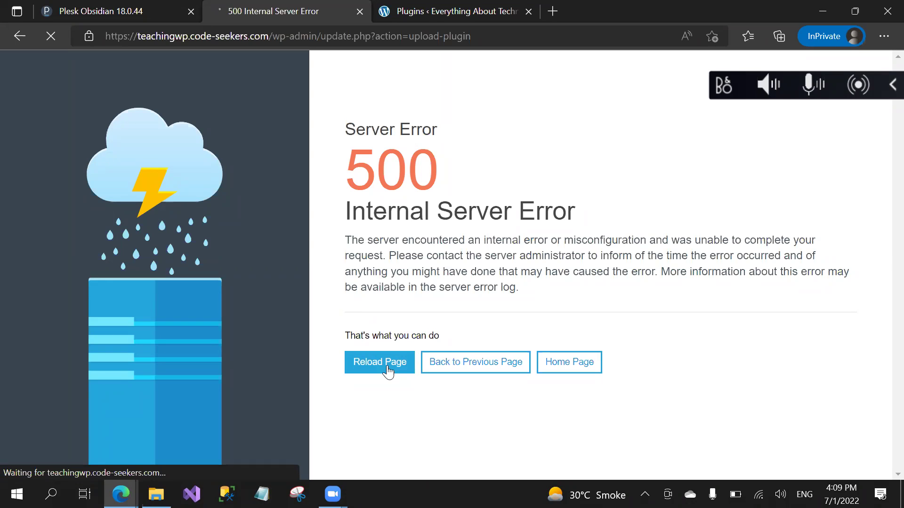
left_click(516, 7)
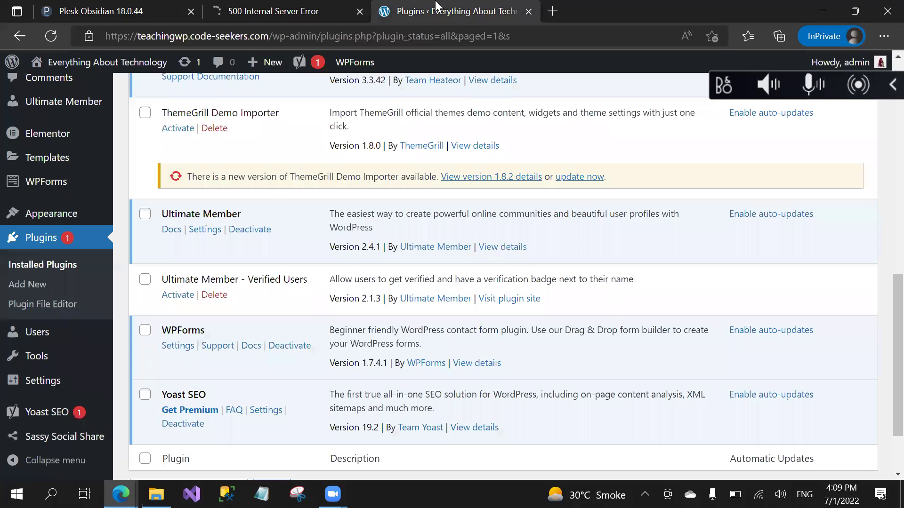
left_click(55, 34)
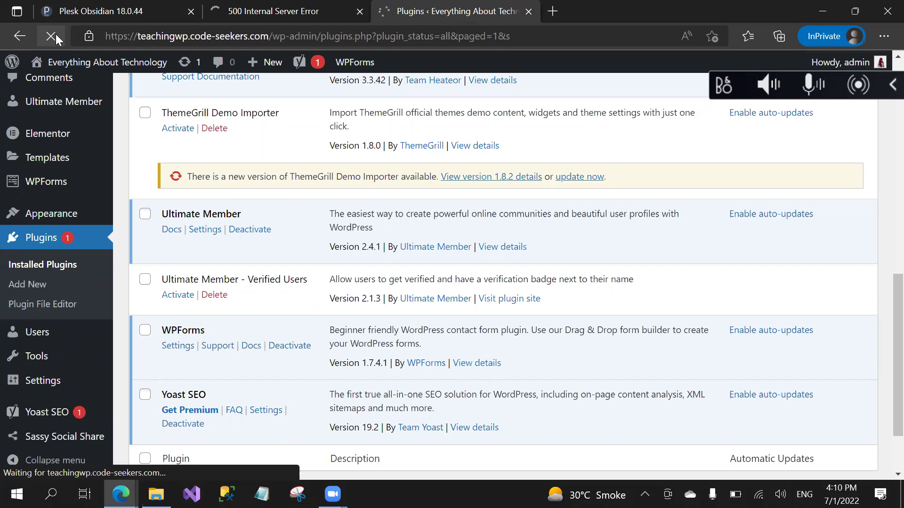
left_click(287, 11)
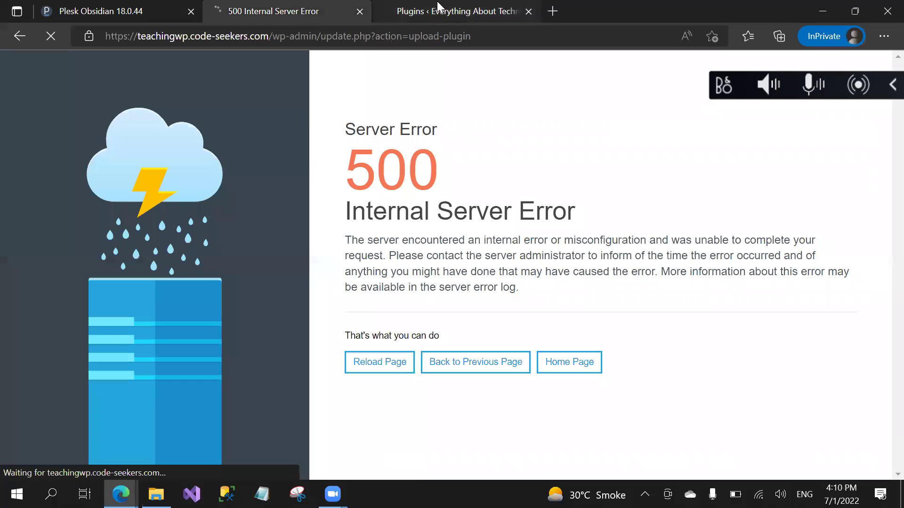
left_click(436, 2)
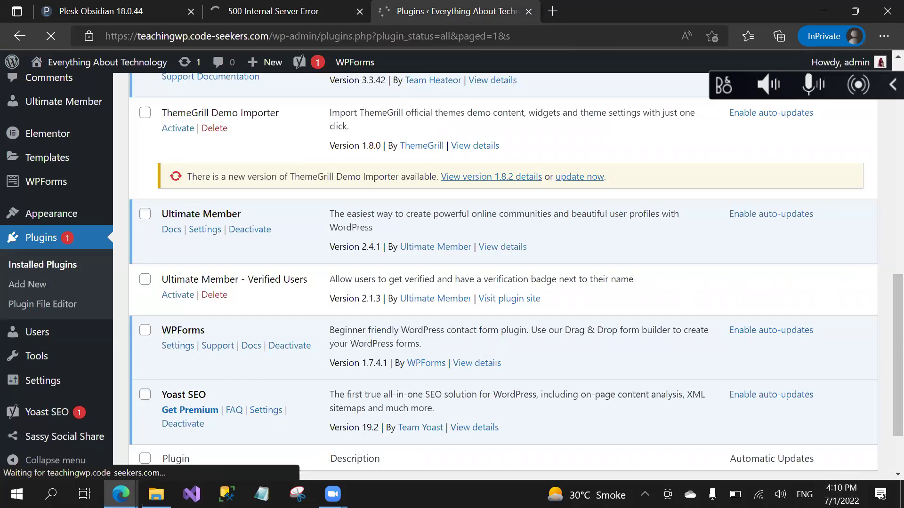
scroll(884, 209, "up", 3)
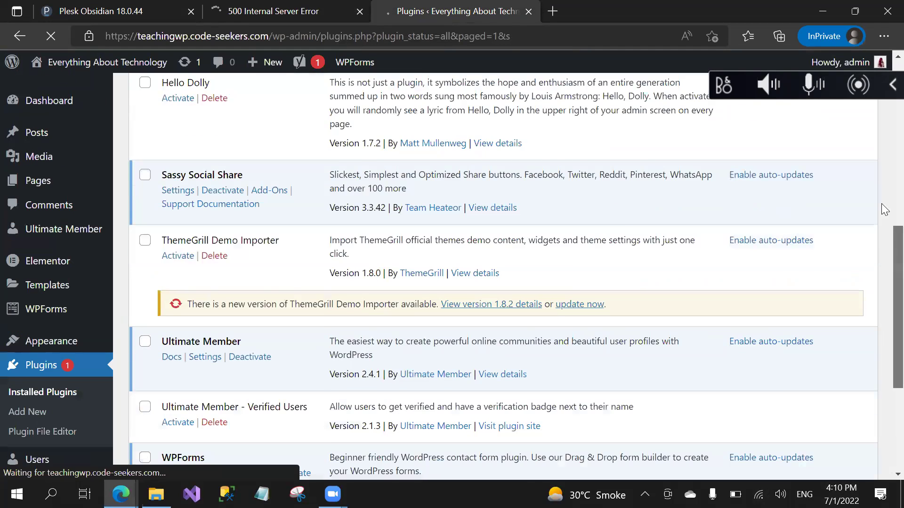
scroll(884, 207, "up", 10)
scroll(884, 188, "down", 5)
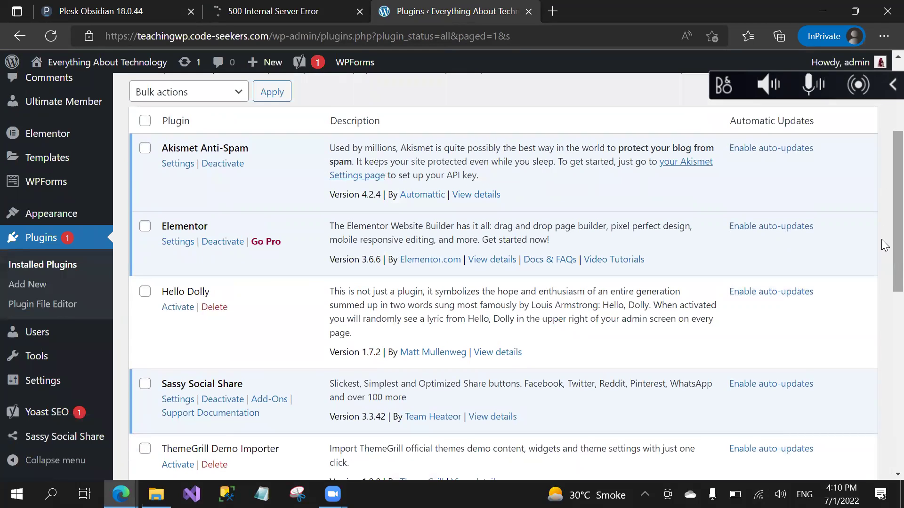
scroll(882, 240, "down", 8)
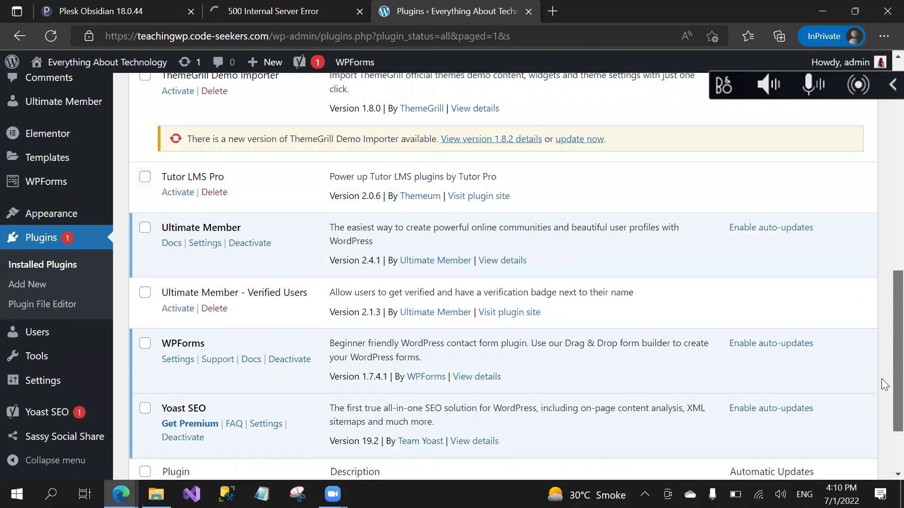
Step: Activate the Tutor LMS Pro plugin in the Installed Plugins list after checking the upload page once more
scroll(881, 371, "up", 3)
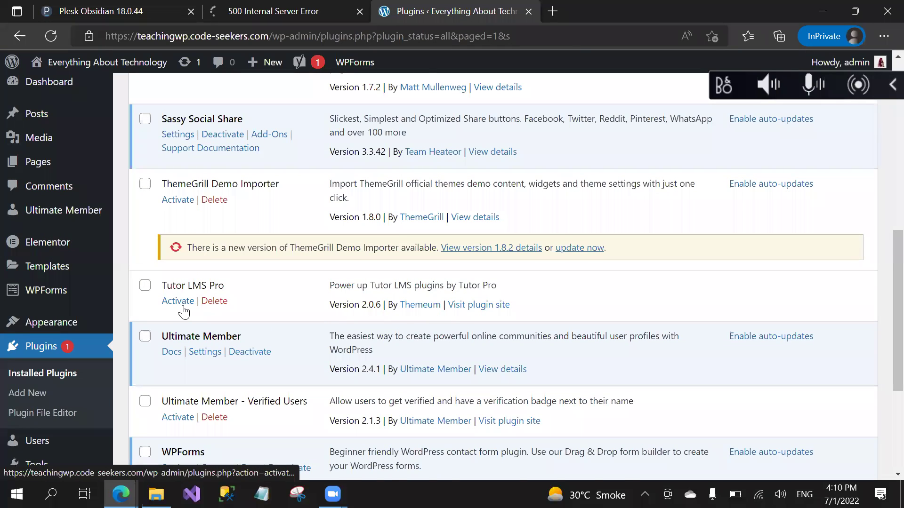
left_click(285, 7)
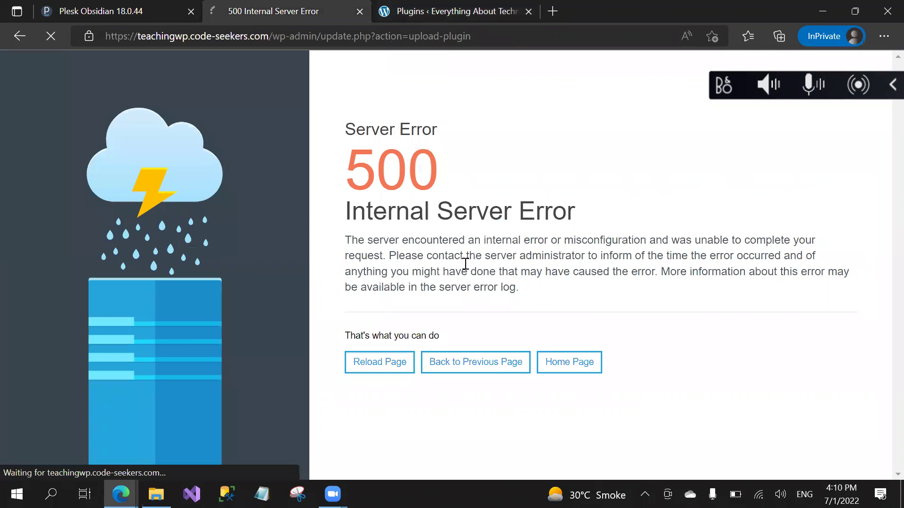
left_click(414, 8)
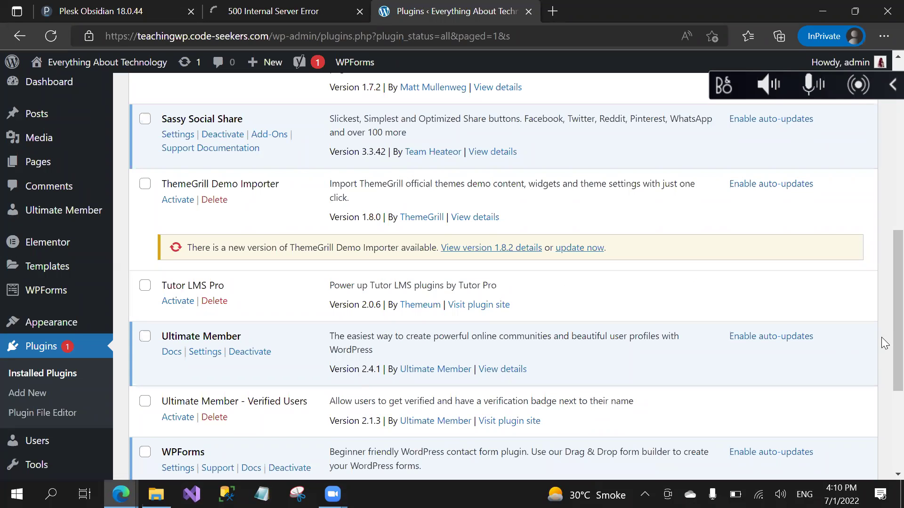
scroll(882, 344, "up", 7)
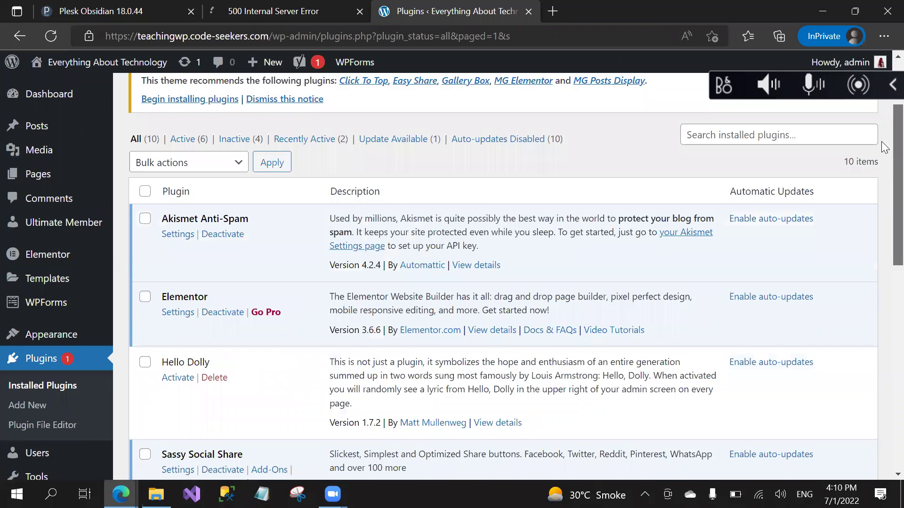
scroll(884, 147, "up", 3)
scroll(467, 296, "down", 2)
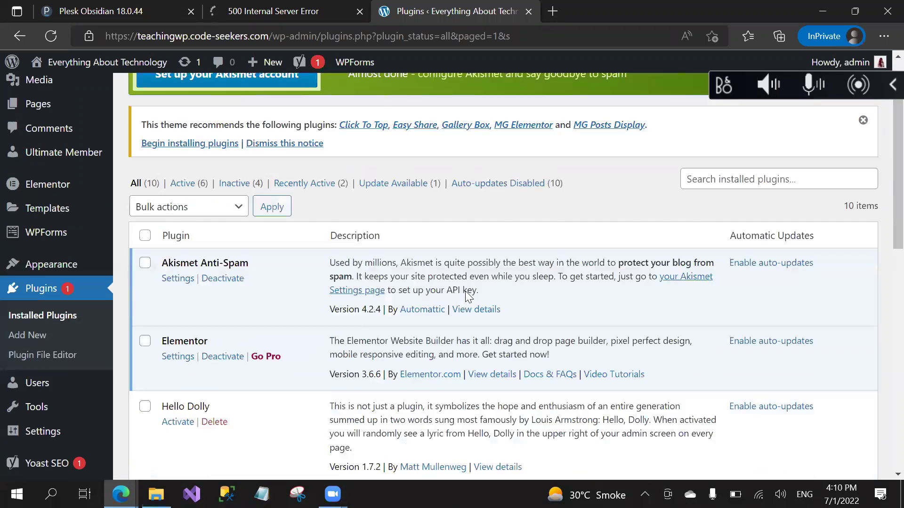
scroll(468, 296, "down", 7)
left_click(178, 342)
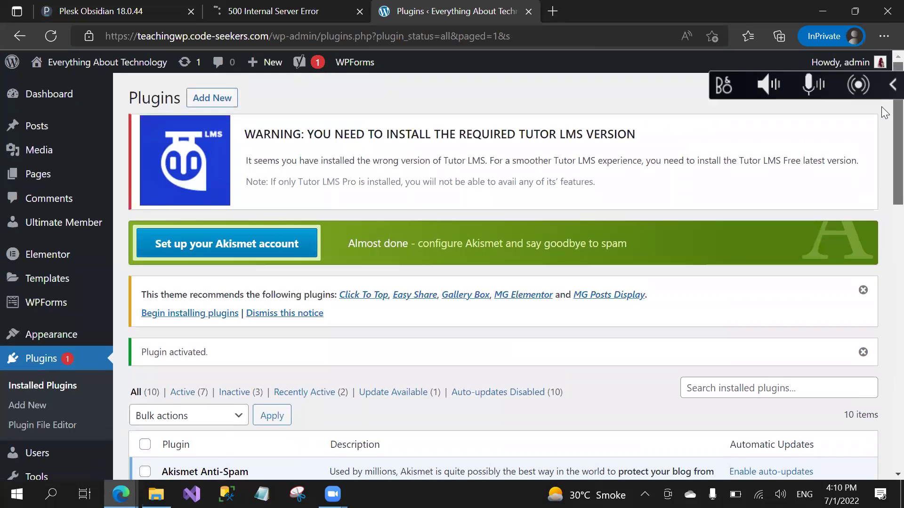
Step: Open the page for adding plugins and check the tutor-pro-2.0.6 archive in File Explorer's tutor-pro download folder while it loads
left_click(213, 105)
mouse_move(120, 494)
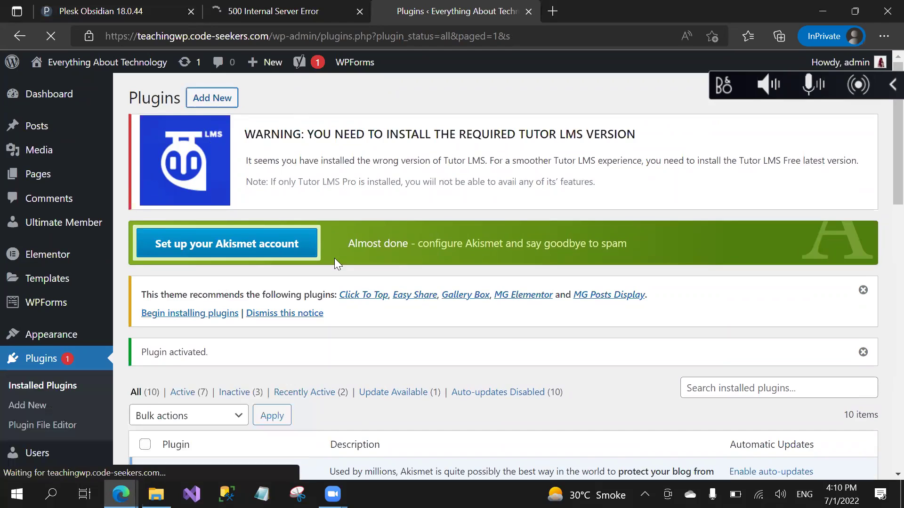
key("alt+Tab")
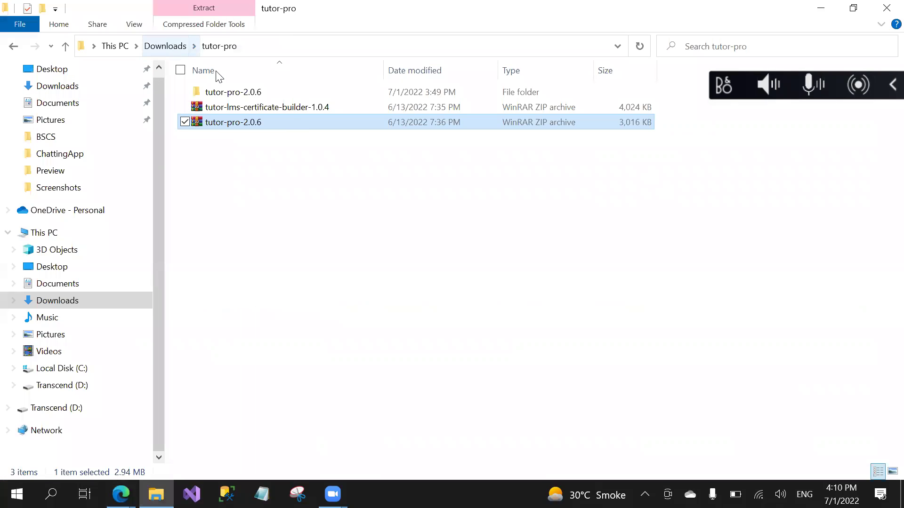
left_click_drag(328, 214, 295, 99)
left_click(318, 204)
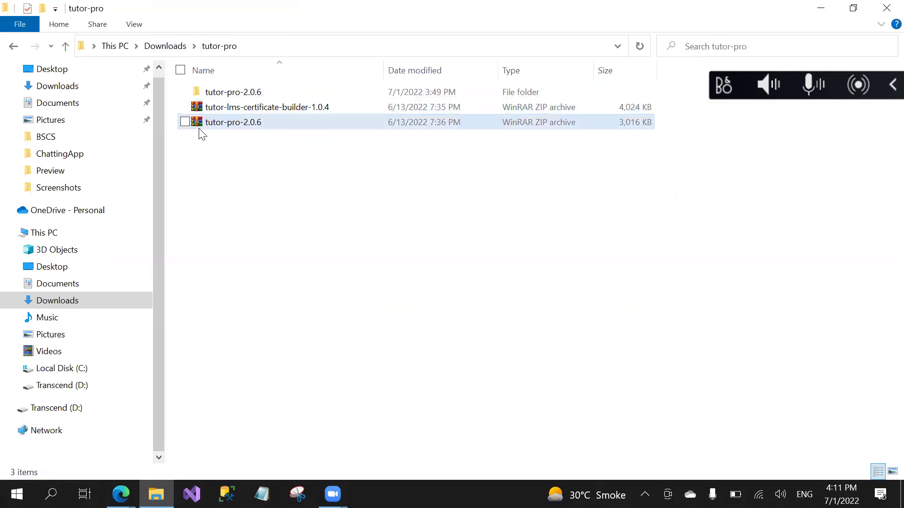
left_click(243, 125)
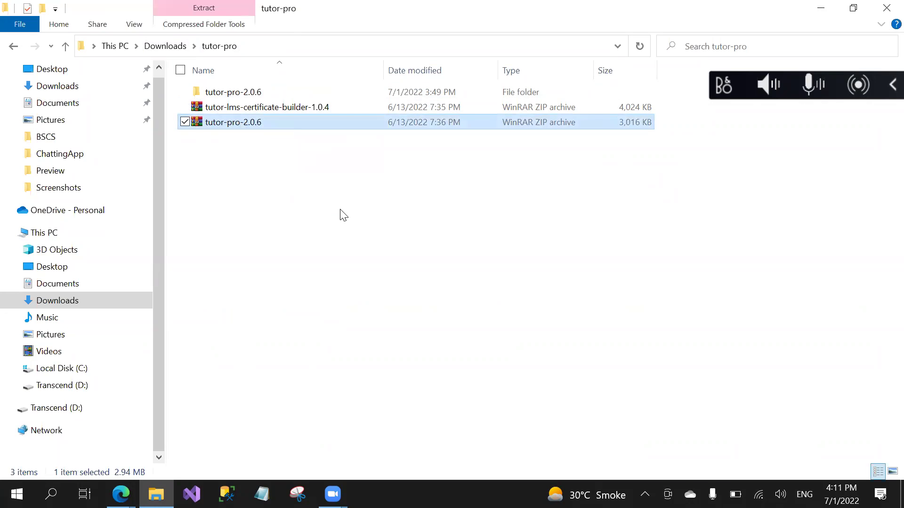
left_click(121, 493)
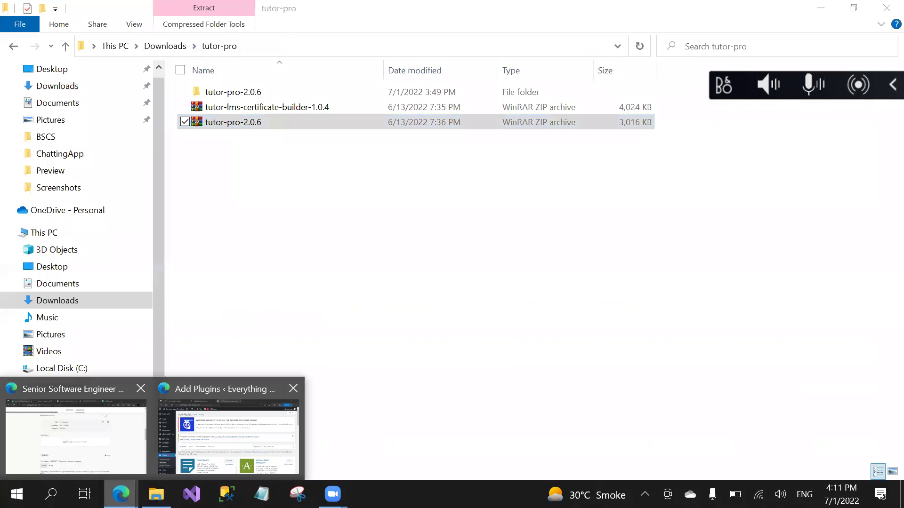
left_click(212, 453)
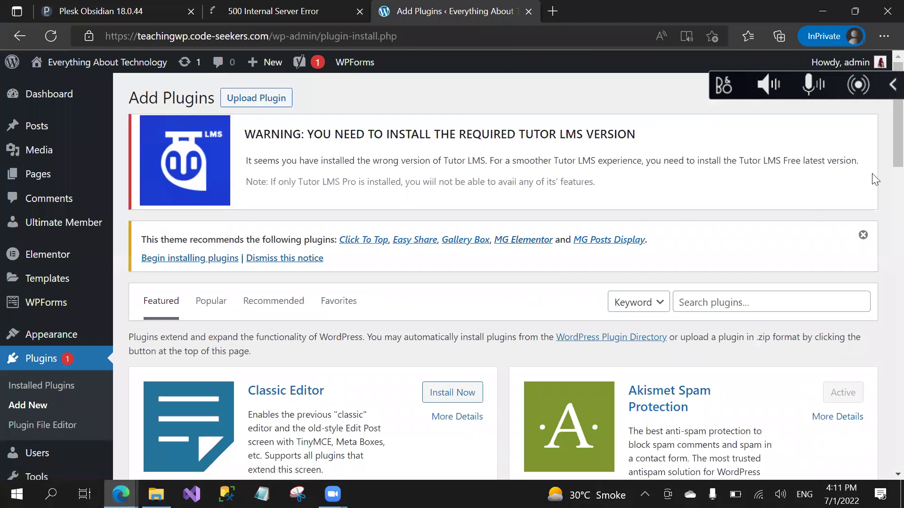
Step: Search the WordPress plugin directory for "tutor pro" on the Add Plugins page
scroll(880, 180, "down", 4)
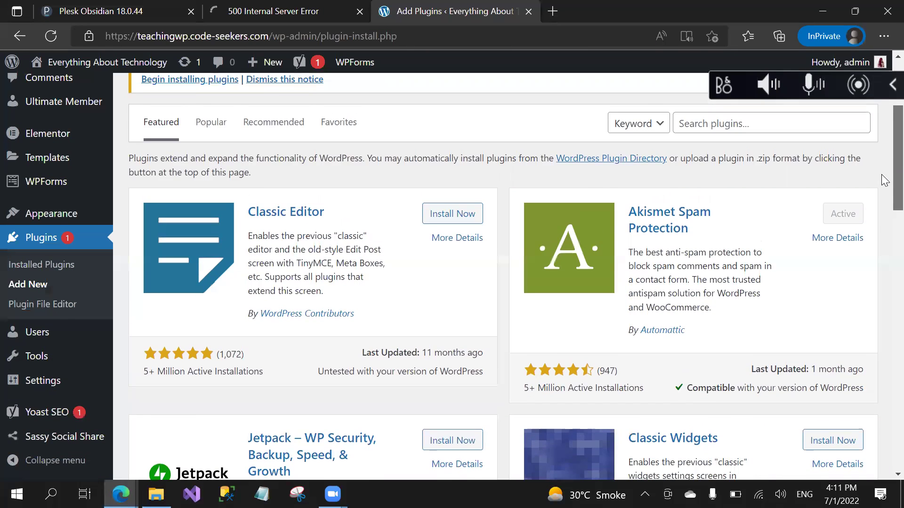
scroll(885, 181, "up", 3)
left_click(775, 234)
type("tu")
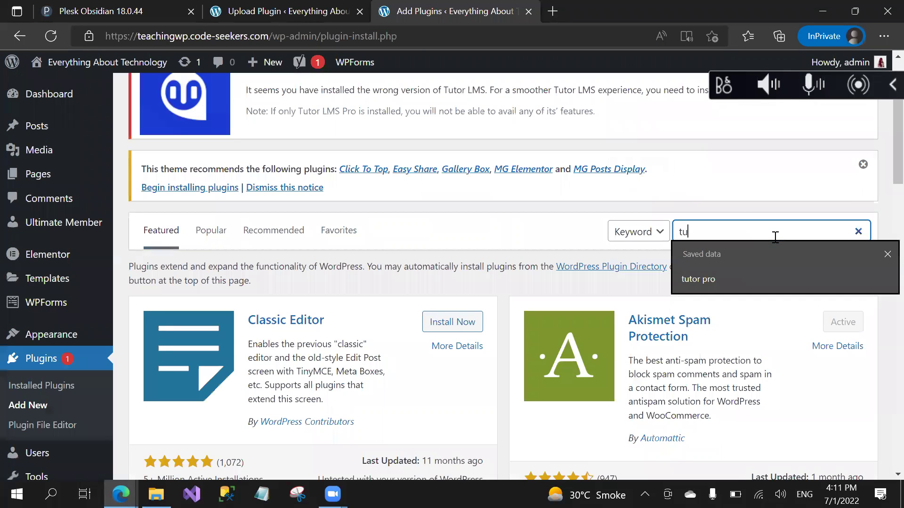
key("Down")
key("Return")
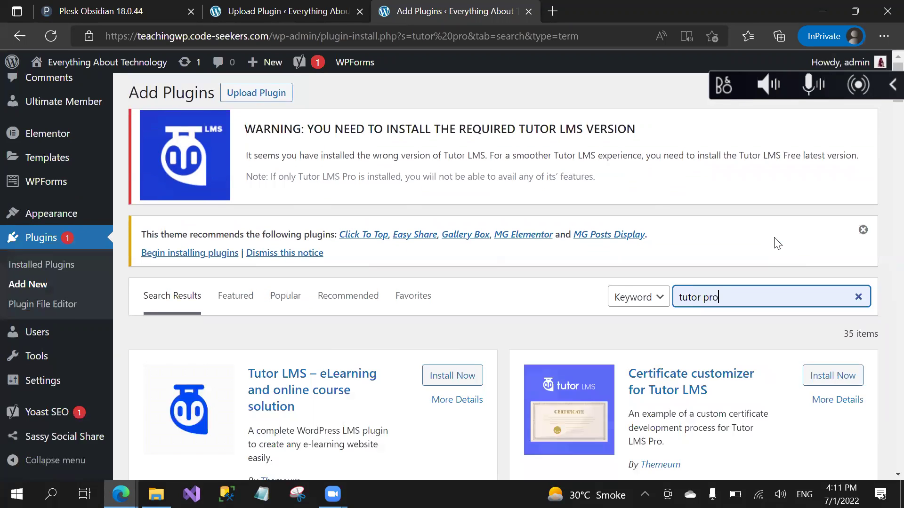
Step: Try to install Tutor LMS – eLearning and online course solution, dismiss its notice, and check the page of the uploaded tutor-pro-2.0.6.zip
scroll(777, 243, "down", 3)
key("Tab")
key("Tab")
key("Return")
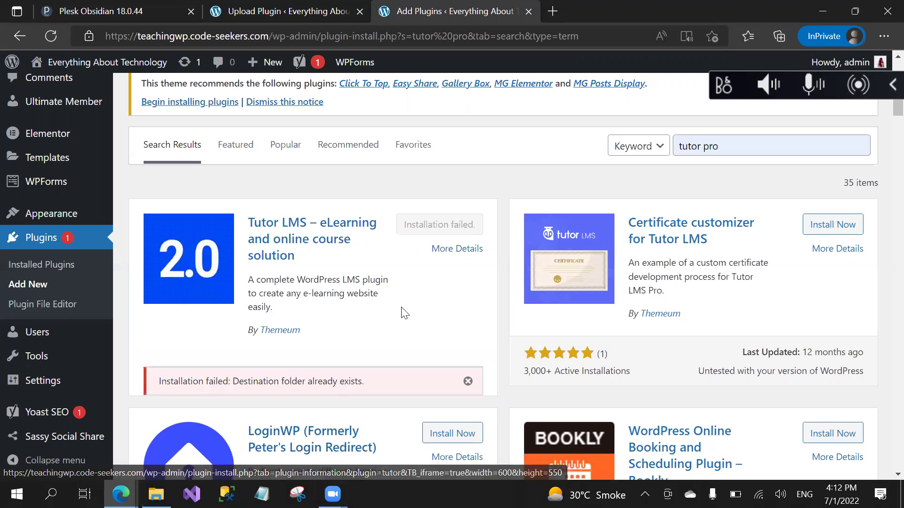
triple_click(351, 381)
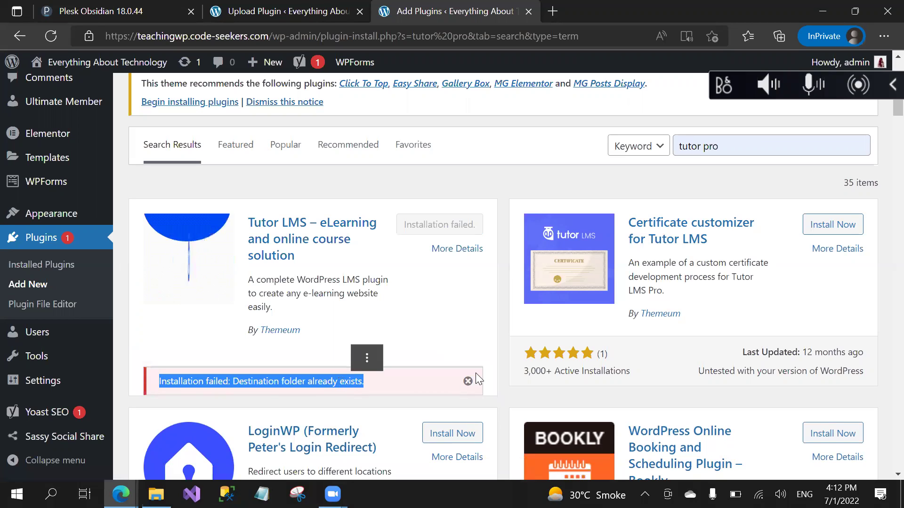
left_click(468, 383)
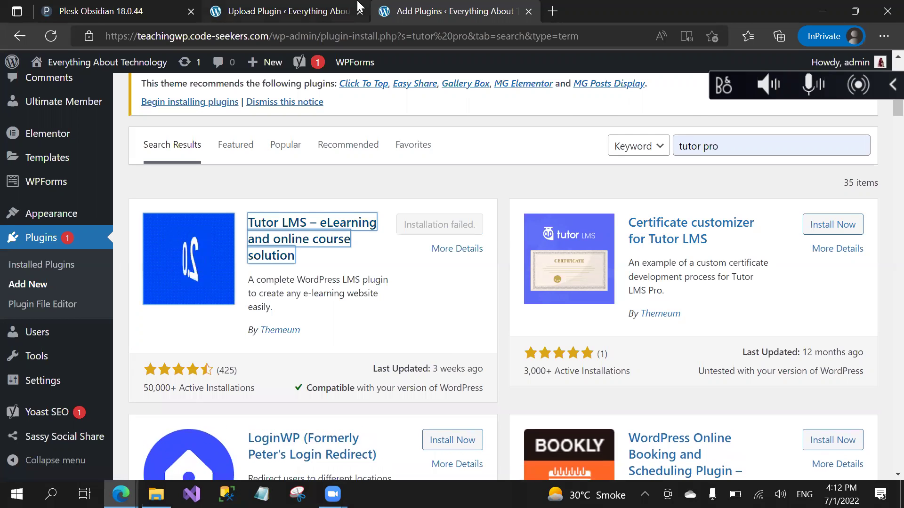
left_click(299, 8)
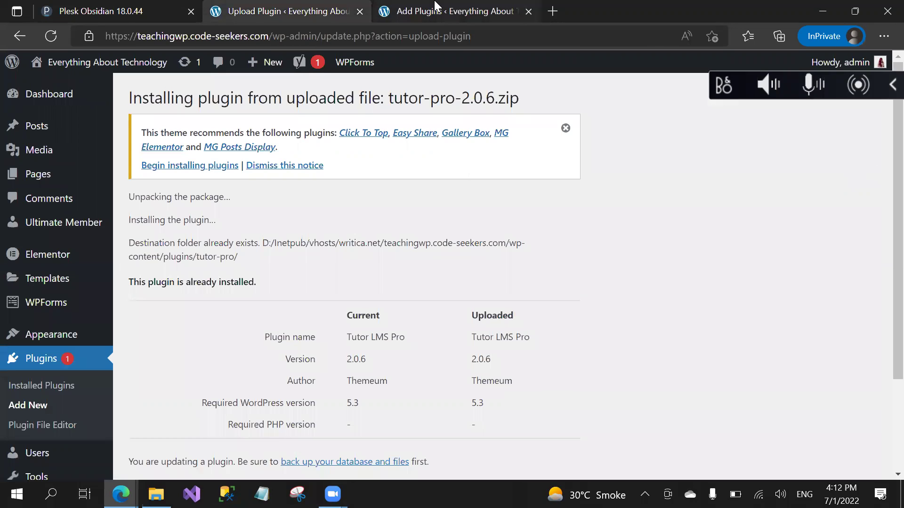
Step: Switch to Plesk's WordPress Toolkit, expand the MyPortfolio installation, and log in to its WordPress admin
left_click(121, 10)
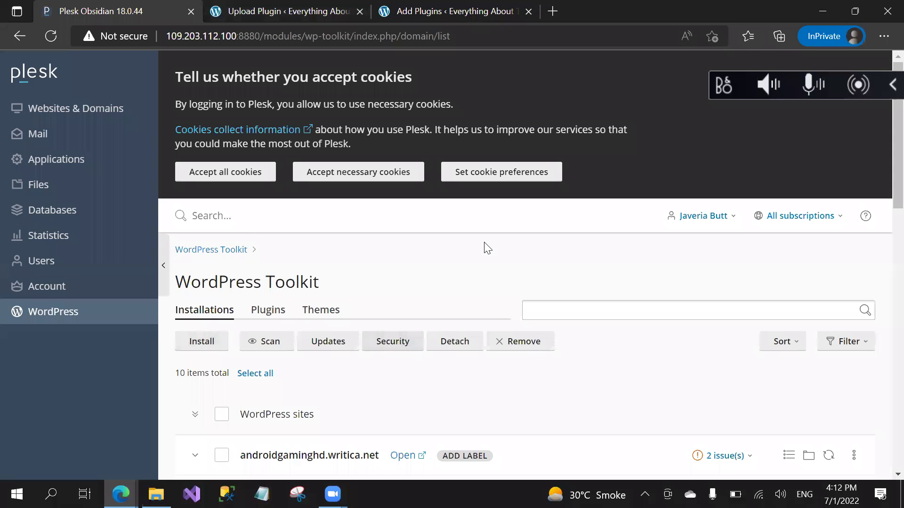
scroll(485, 246, "down", 3)
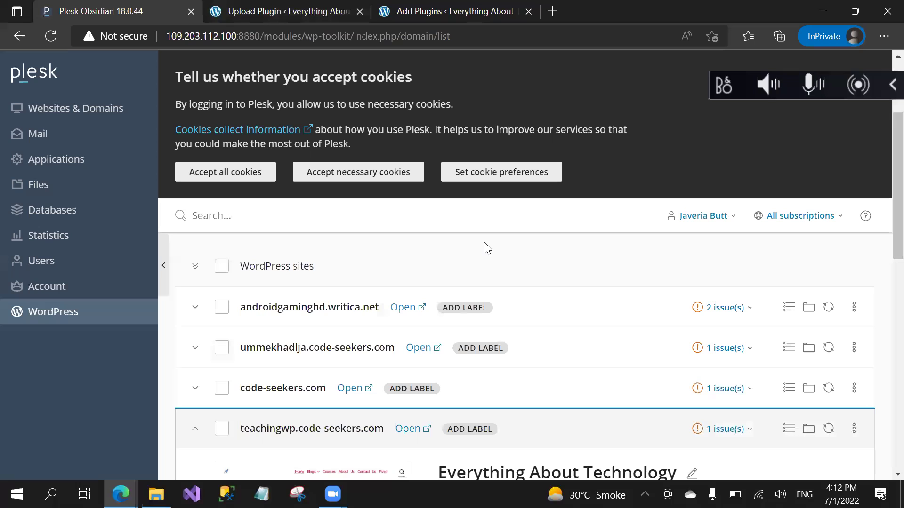
left_click(464, 422)
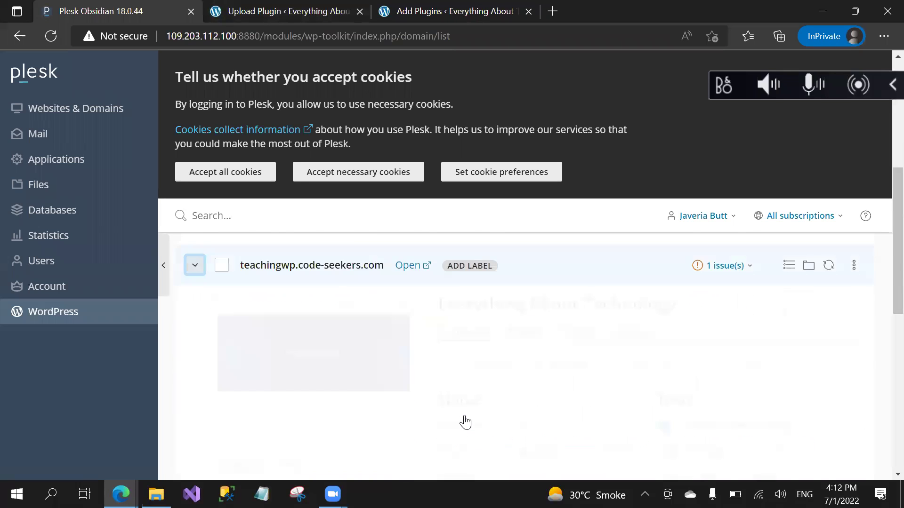
left_click(195, 281)
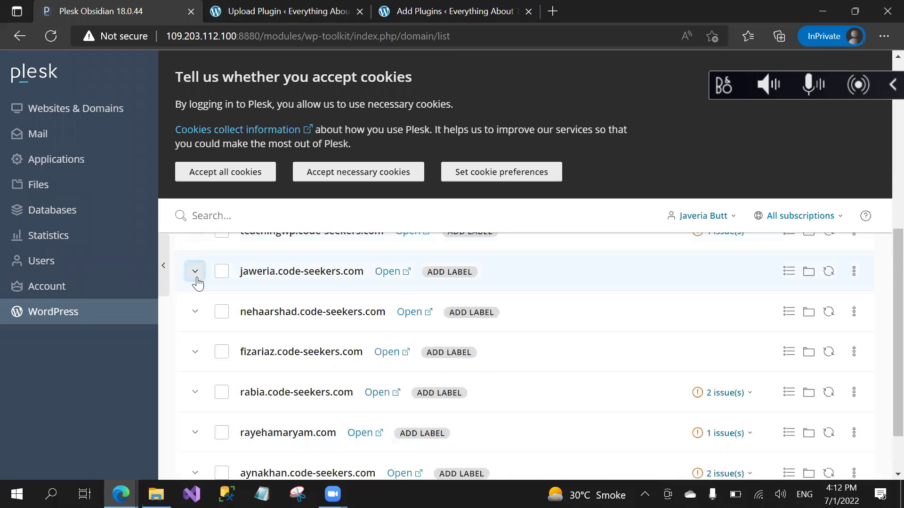
left_click(504, 347)
left_click(466, 346)
scroll(485, 351, "down", 3)
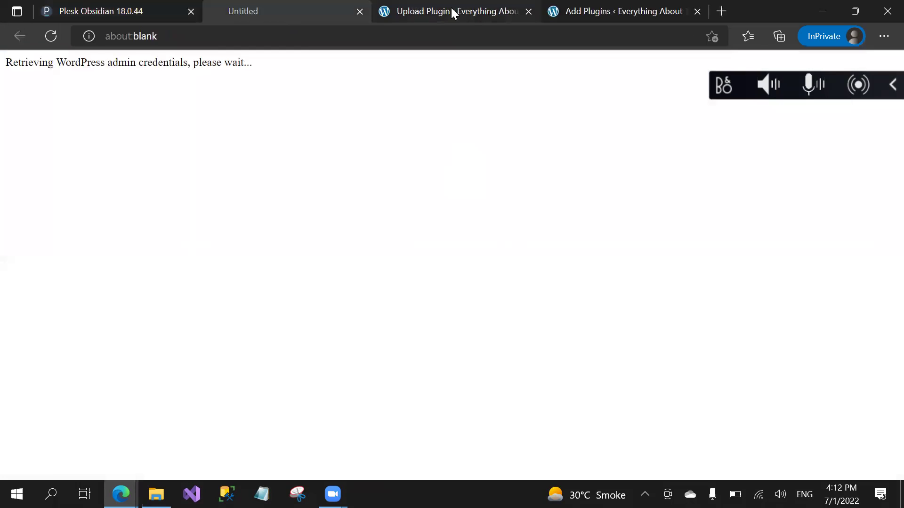
Step: Close the two teachingwp.code-seekers.com admin tabs and return to the MyPortfolio login tab after checking Plesk
left_click(453, 10)
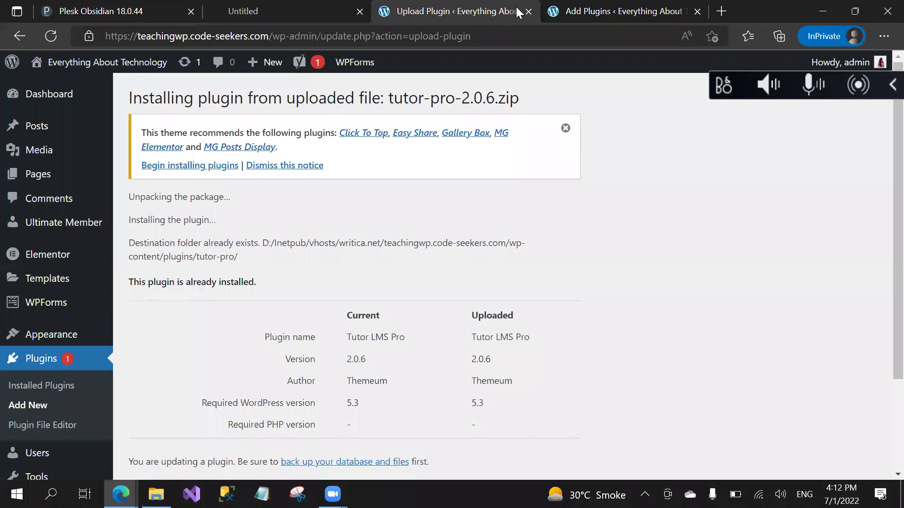
left_click(530, 9)
left_click(530, 9)
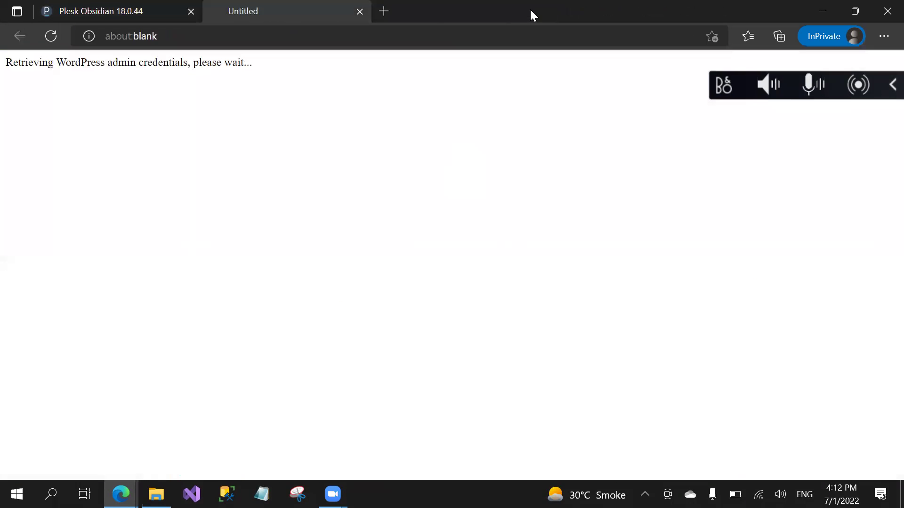
left_click(127, 6)
left_click(224, 172)
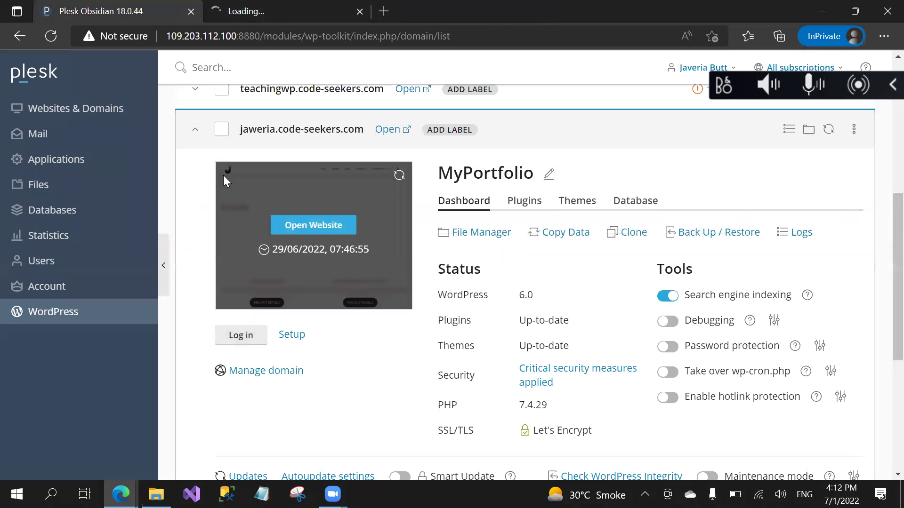
left_click(329, 7)
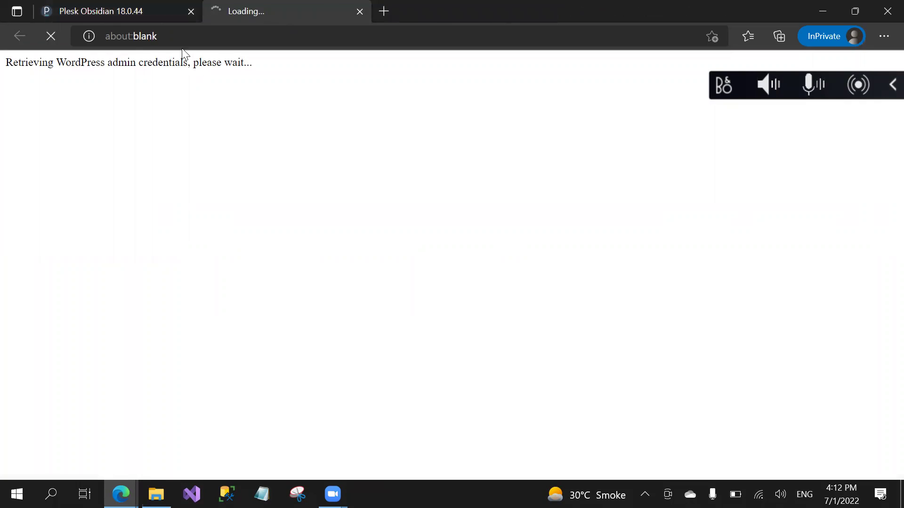
left_click(120, 494)
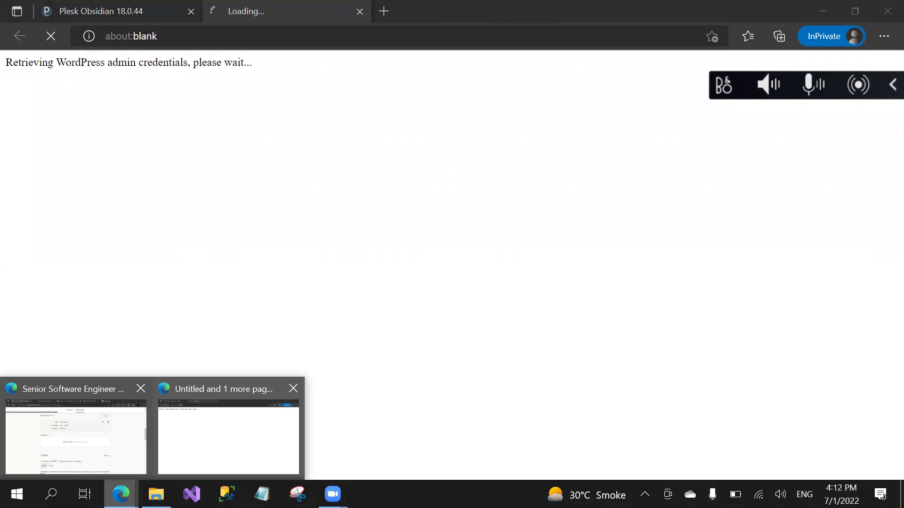
left_click(86, 444)
left_click(121, 494)
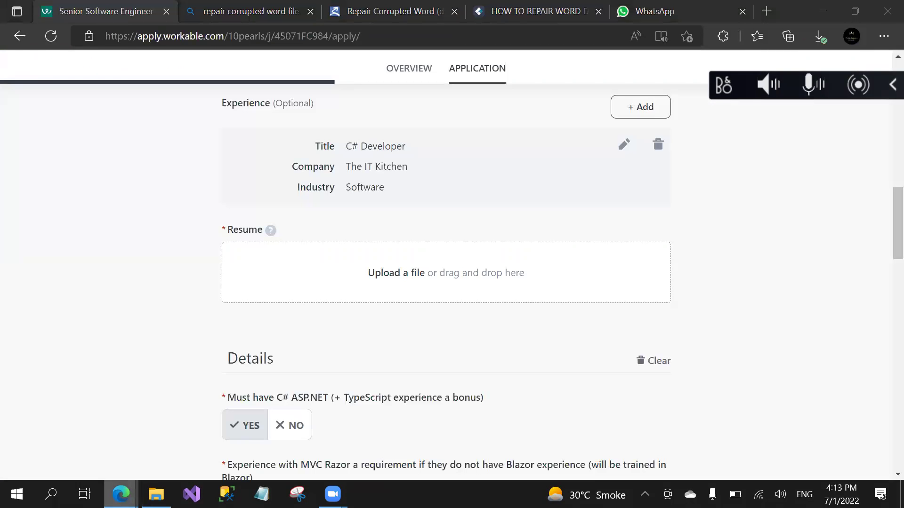
left_click(207, 434)
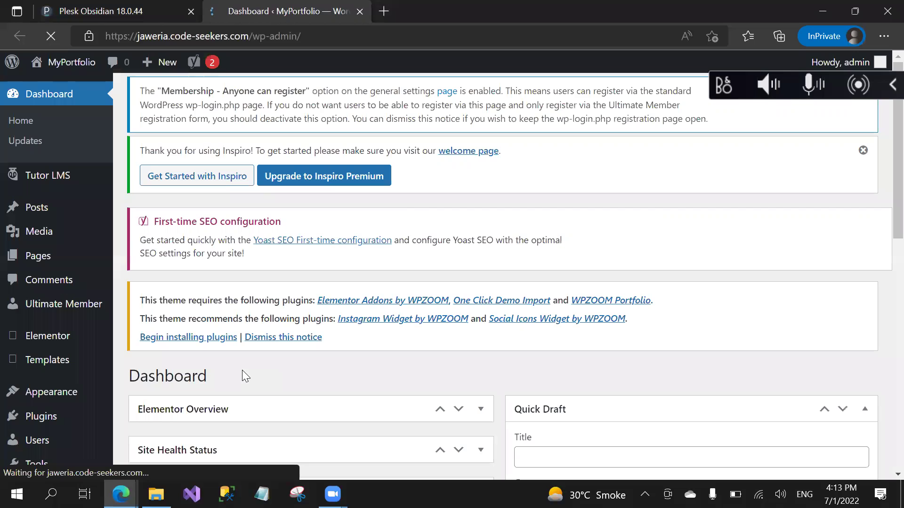
Step: Open the MyPortfolio site's Plugins page in a new browser tab
mouse_move(35, 179)
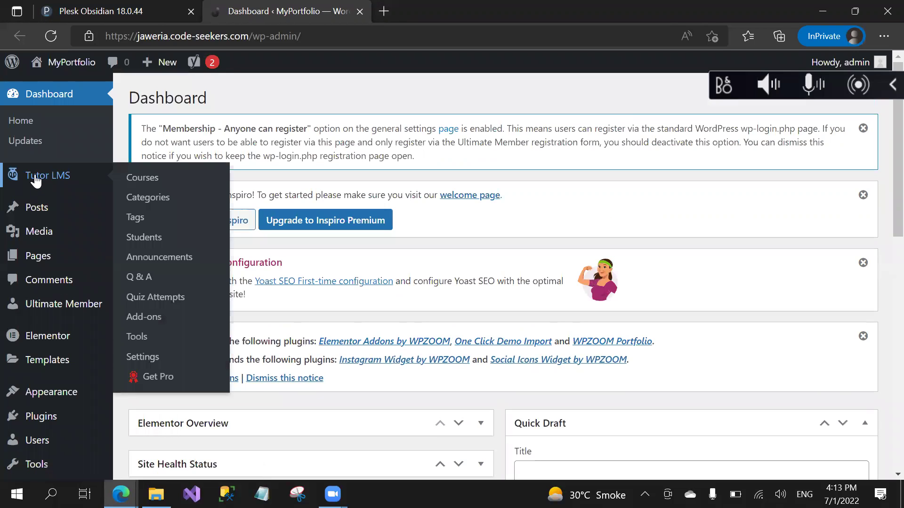
mouse_move(33, 396)
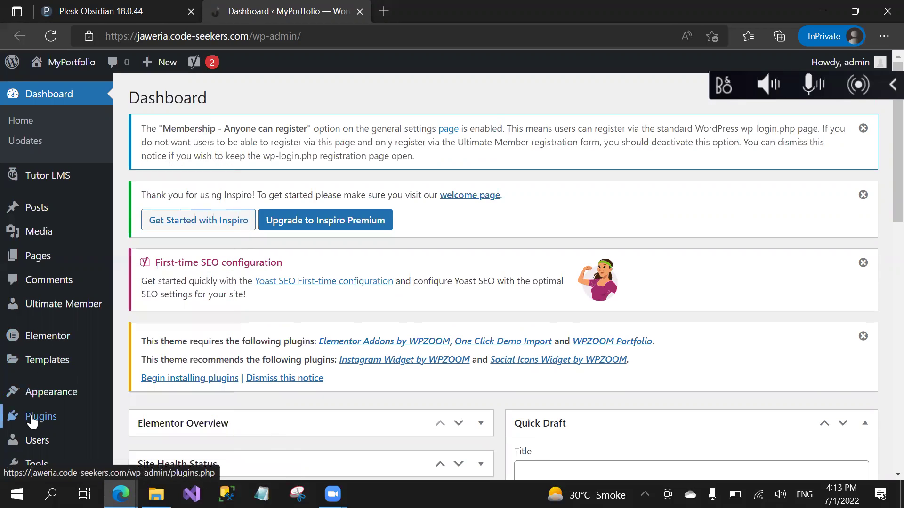
right_click(45, 422)
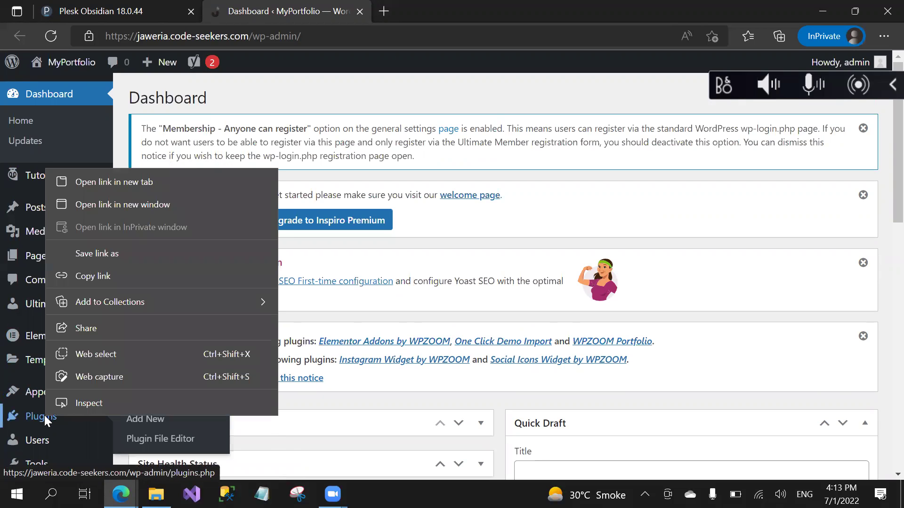
left_click(193, 173)
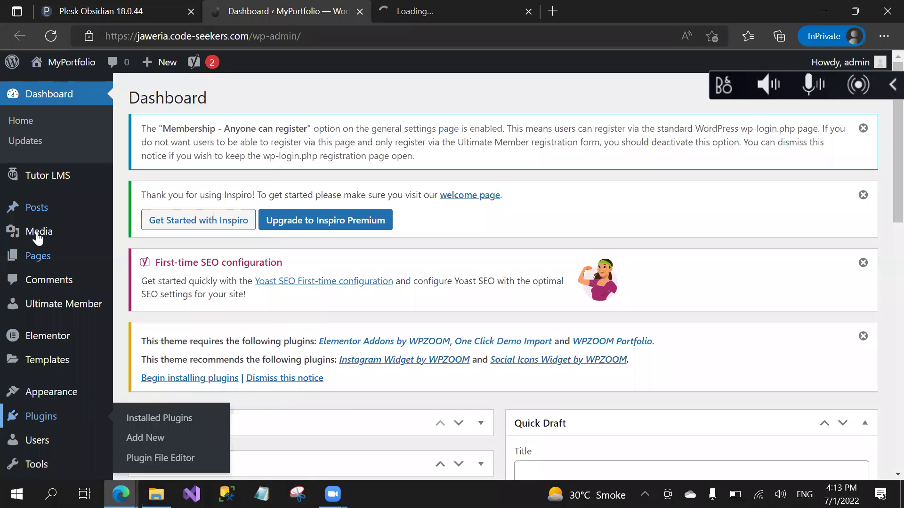
Step: Dismiss the Yoast SEO configuration, theme plugin and Inspiro welcome notices on the MyPortfolio dashboard
mouse_move(64, 177)
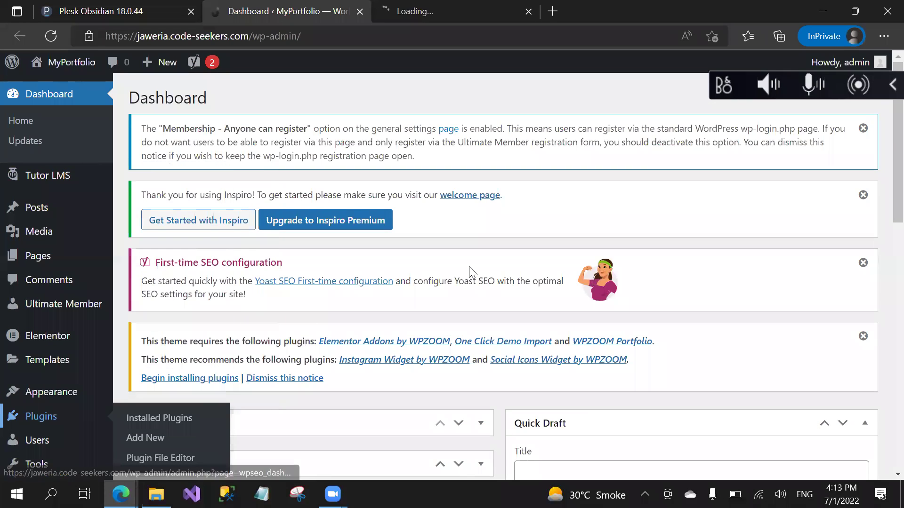
left_click(864, 194)
left_click(862, 262)
left_click(861, 264)
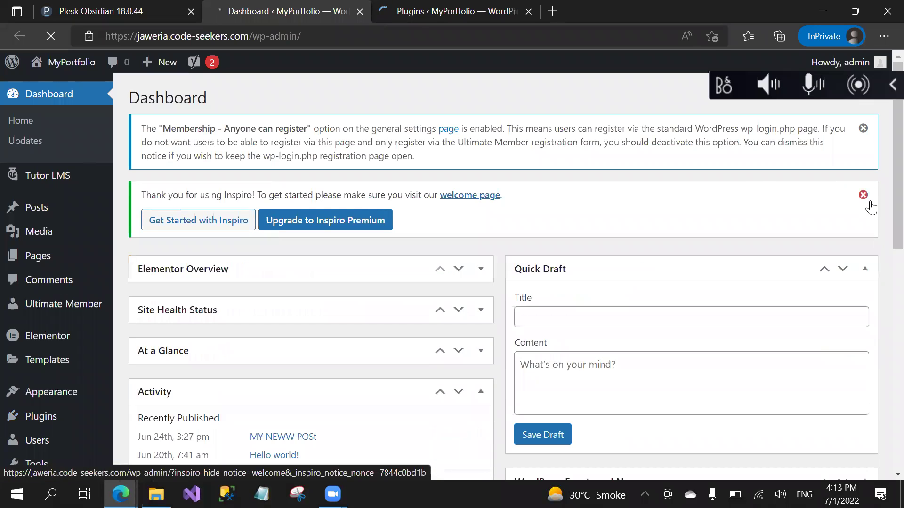
left_click(864, 201)
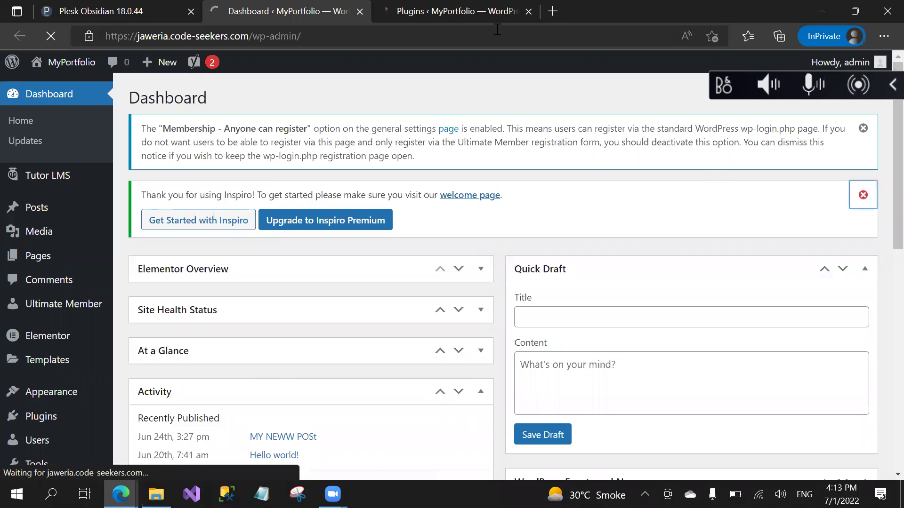
Step: Examine the Tutor LMS and Tutor LMS Pro entries in MyPortfolio's installed plugins list
left_click(442, 6)
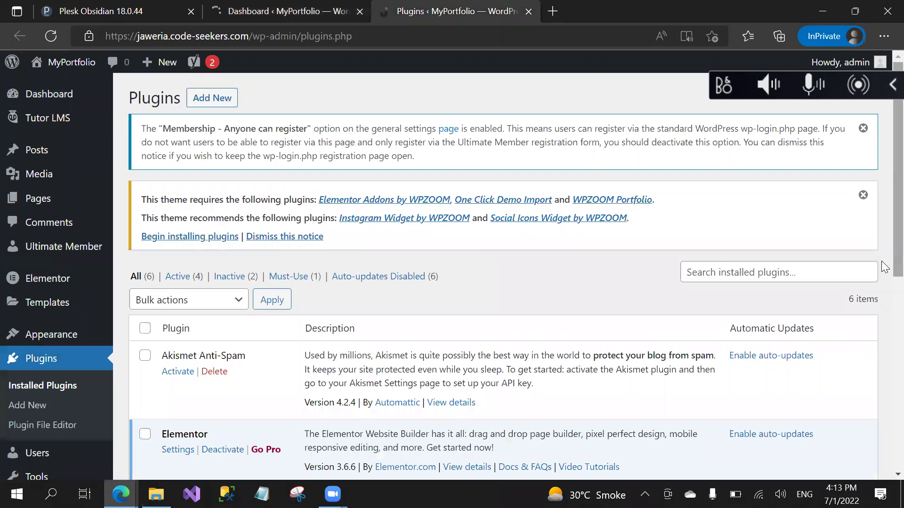
scroll(883, 329, "down", 5)
scroll(882, 328, "down", 3)
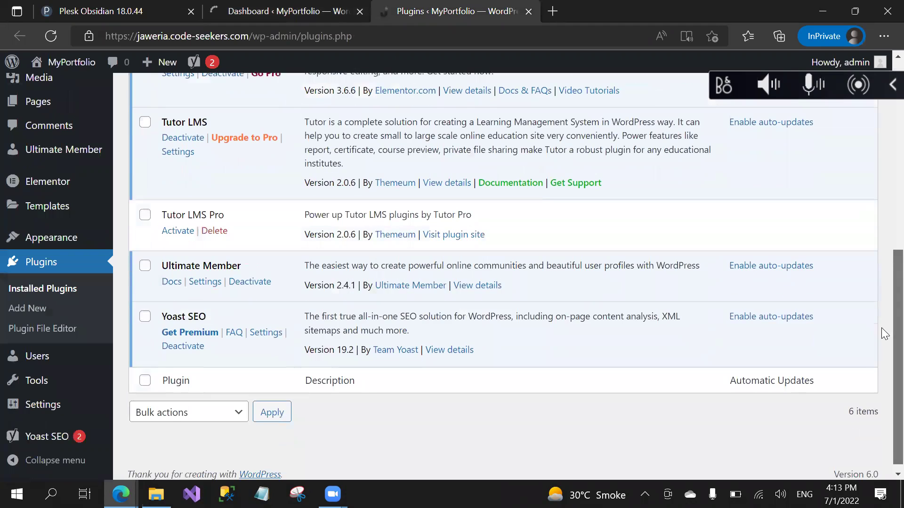
scroll(881, 306, "up", 2)
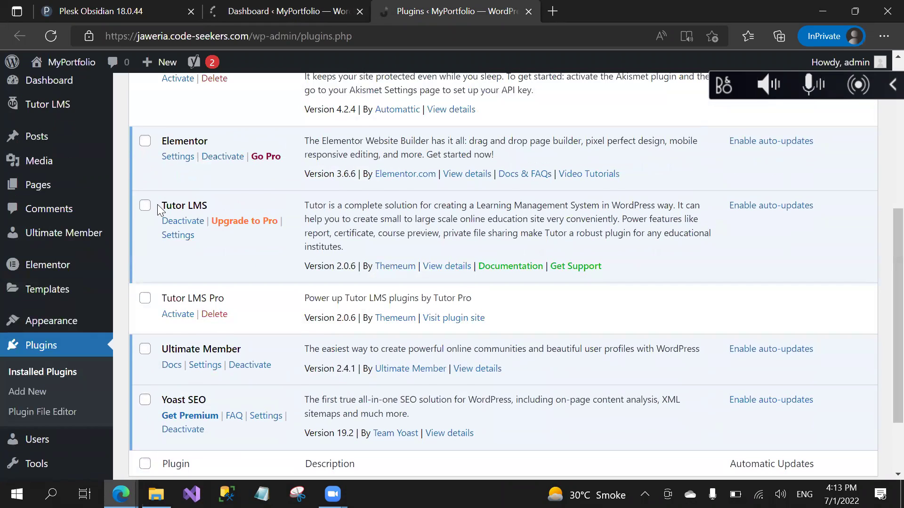
left_click_drag(166, 205, 227, 207)
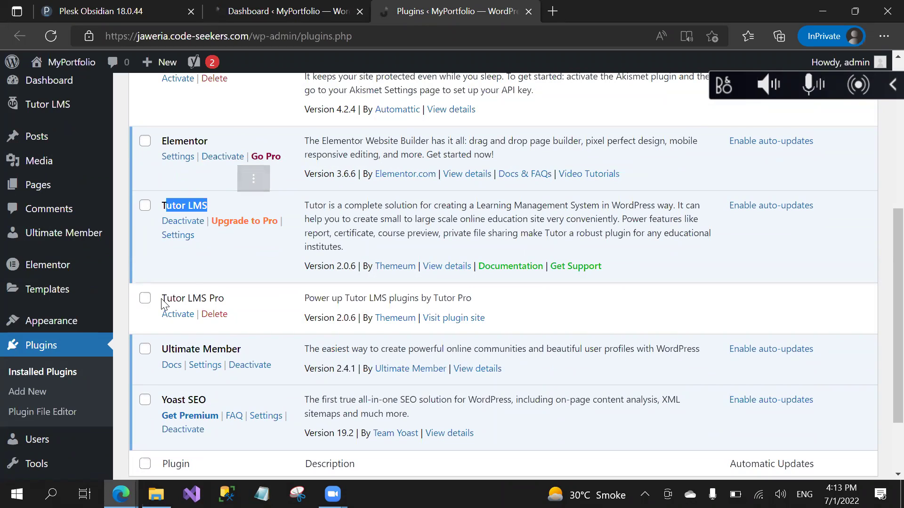
left_click_drag(162, 300, 227, 298)
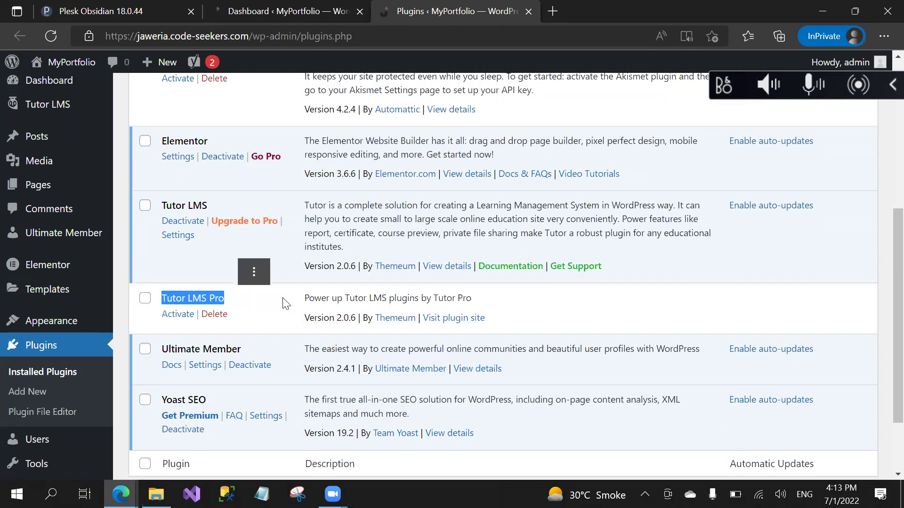
left_click_drag(883, 297, 883, 268)
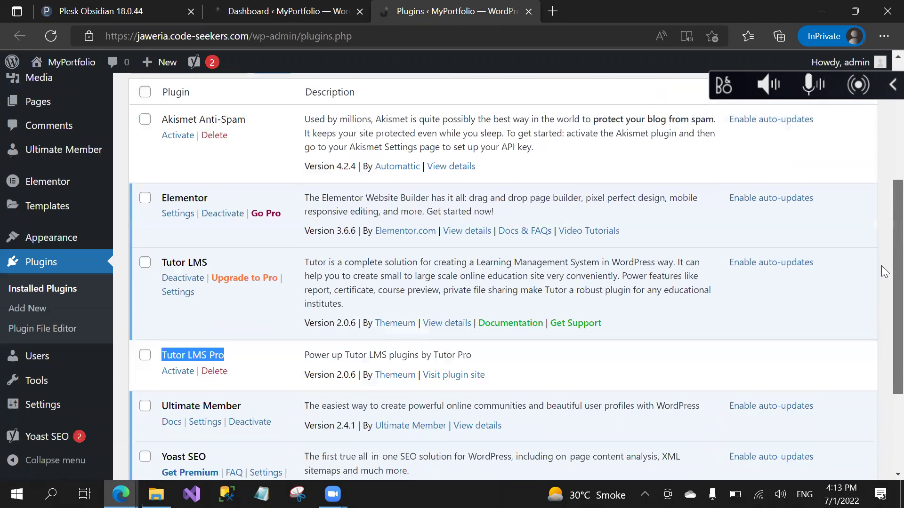
left_click_drag(162, 267, 221, 264)
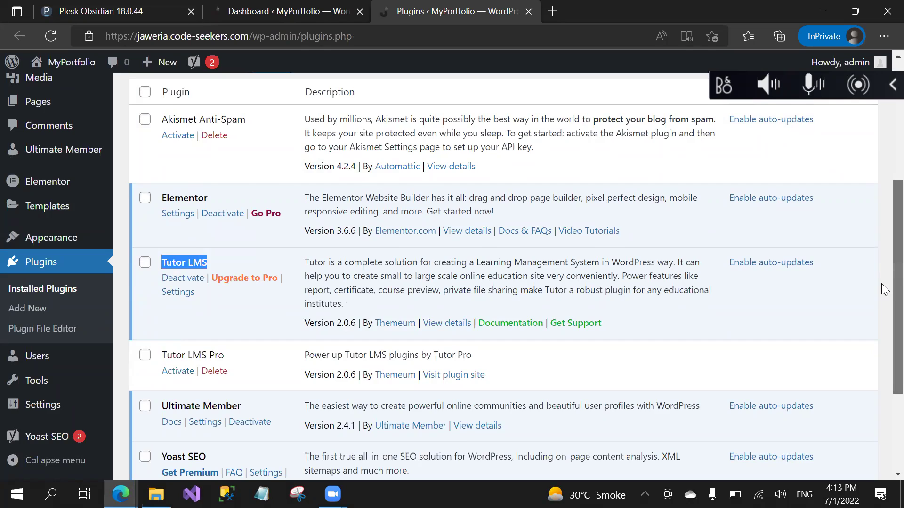
Step: Open the Tutor LMS Add-ons page and look through the add-ons offered there
scroll(884, 199, "up", 5)
mouse_move(45, 127)
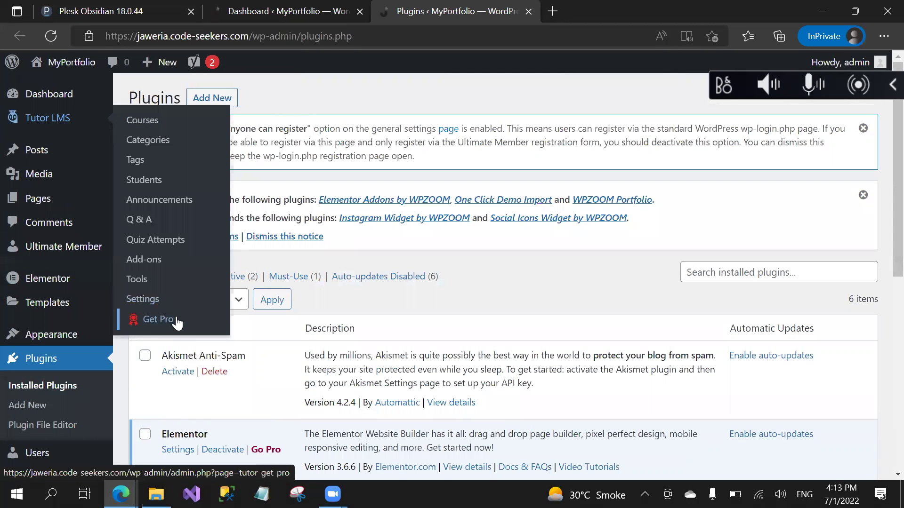
left_click(135, 266)
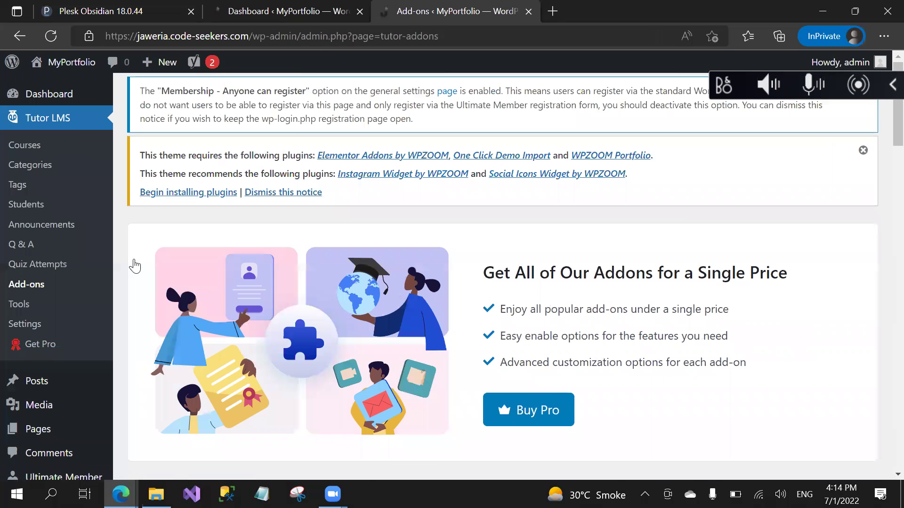
scroll(135, 266, "down", 10)
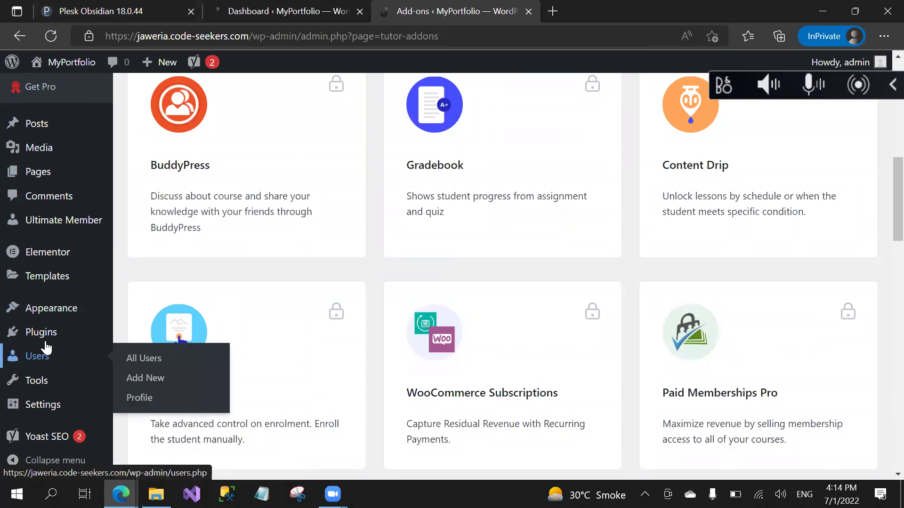
Step: Return to the installed plugins list and activate Tutor LMS Pro
mouse_move(73, 337)
left_click(131, 338)
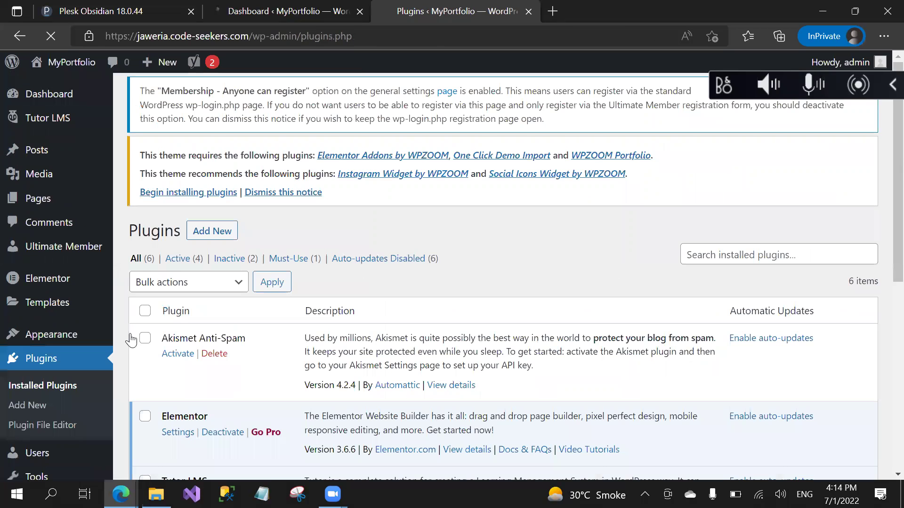
scroll(131, 338, "down", 3)
scroll(131, 338, "down", 4)
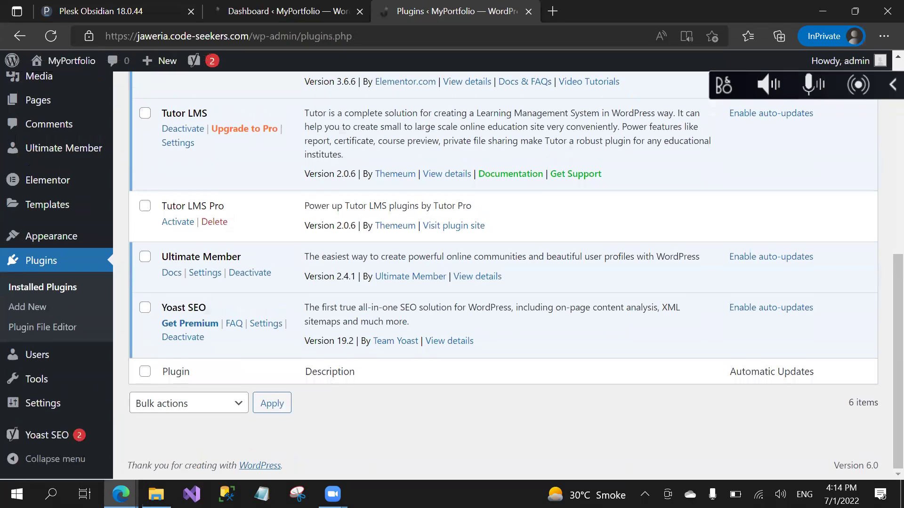
left_click(177, 225)
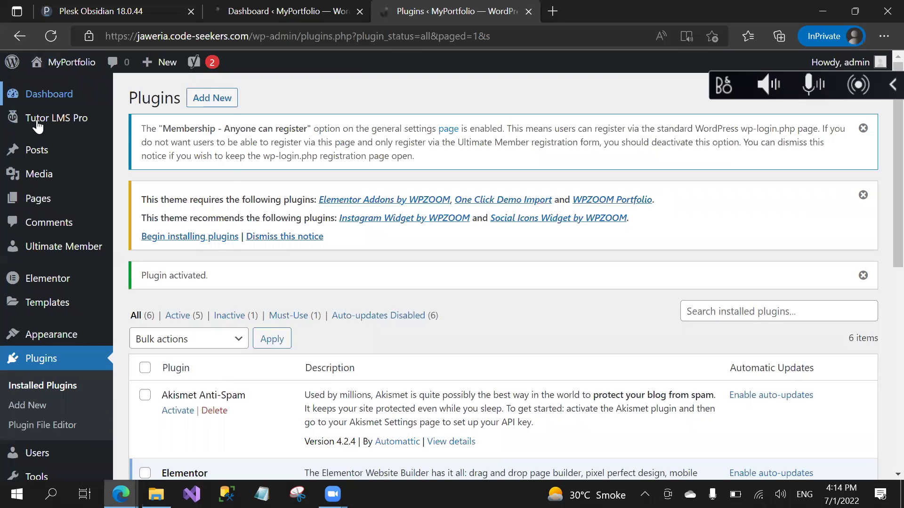
Step: Open the Add-ons page of Tutor LMS Pro and look over its contents
mouse_move(44, 122)
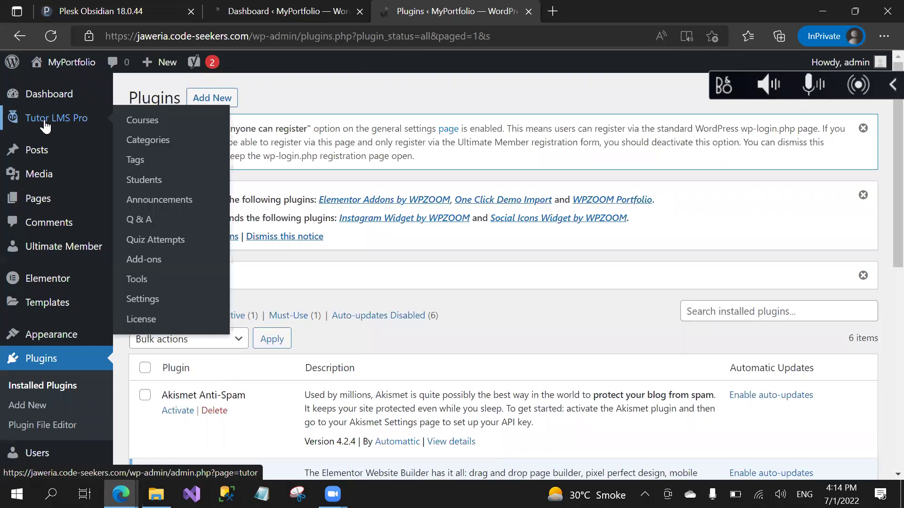
left_click(156, 270)
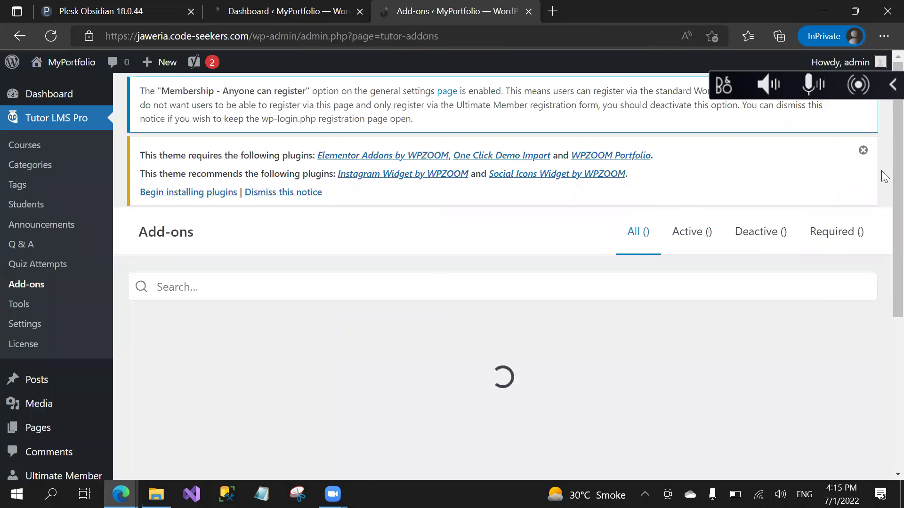
scroll(884, 287, "down", 5)
scroll(884, 287, "up", 5)
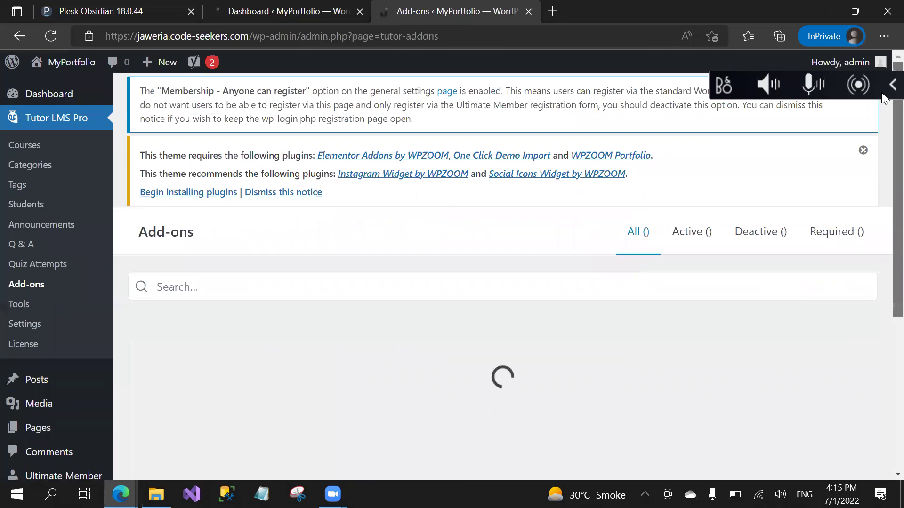
Step: Dismiss the notice about plugins required by the theme and look through the Tutor LMS Pro add-on cards
left_click(863, 150)
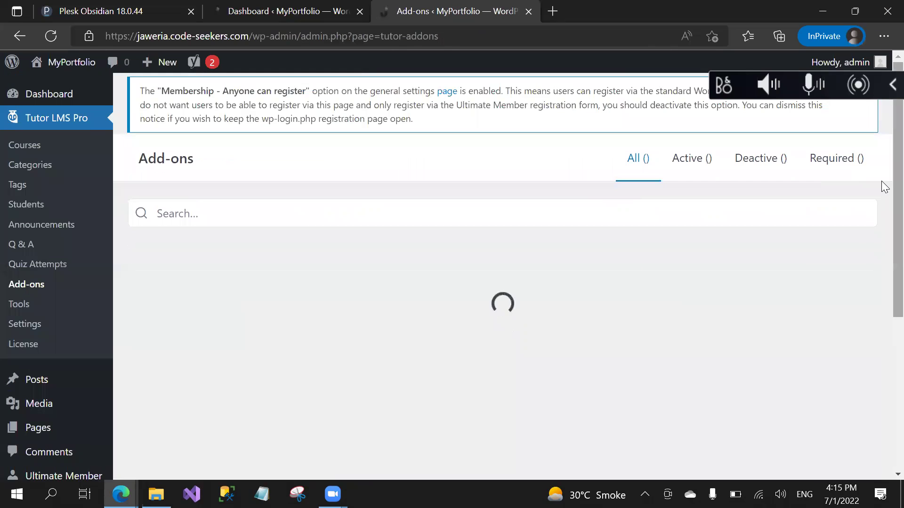
scroll(881, 180, "down", 5)
scroll(884, 187, "up", 5)
scroll(882, 307, "down", 7)
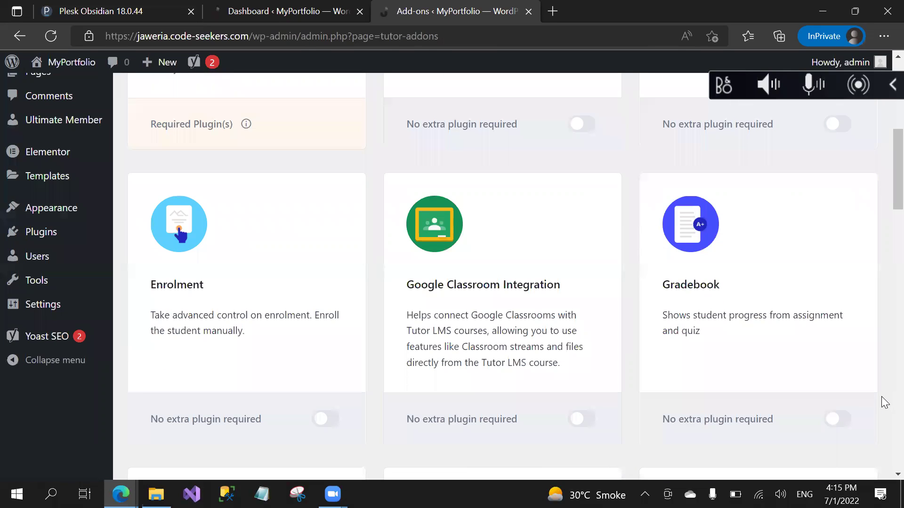
scroll(883, 358, "up", 5)
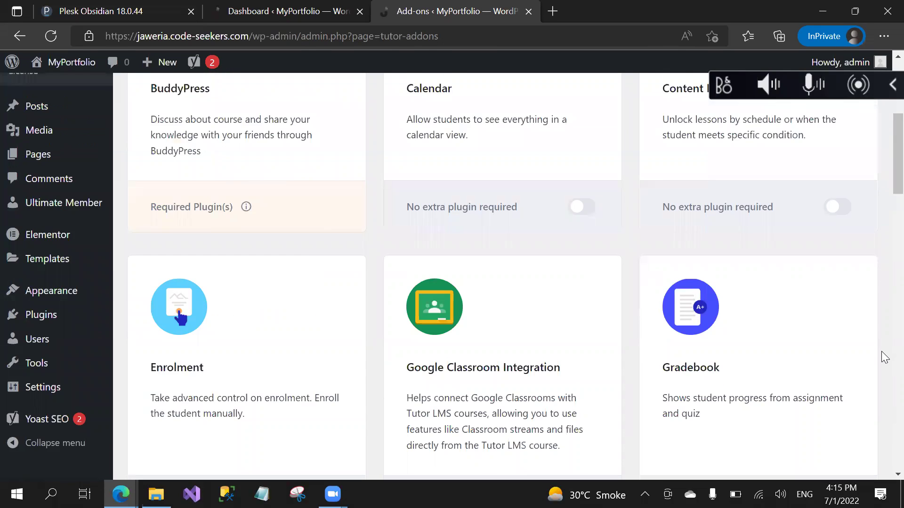
mouse_move(244, 347)
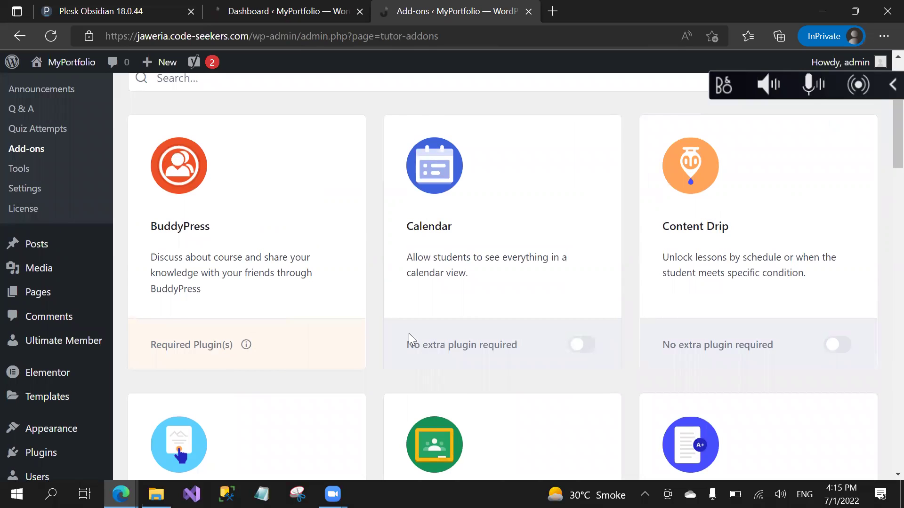
scroll(409, 335, "up", 3)
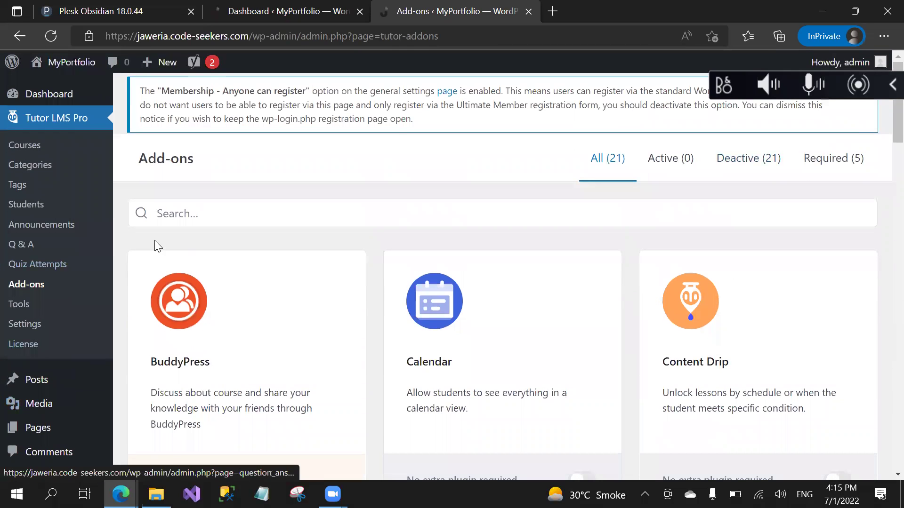
Step: Collapse the floating audio overlay, move it clear of the membership notice, and read the notice about user registration
left_click(893, 85)
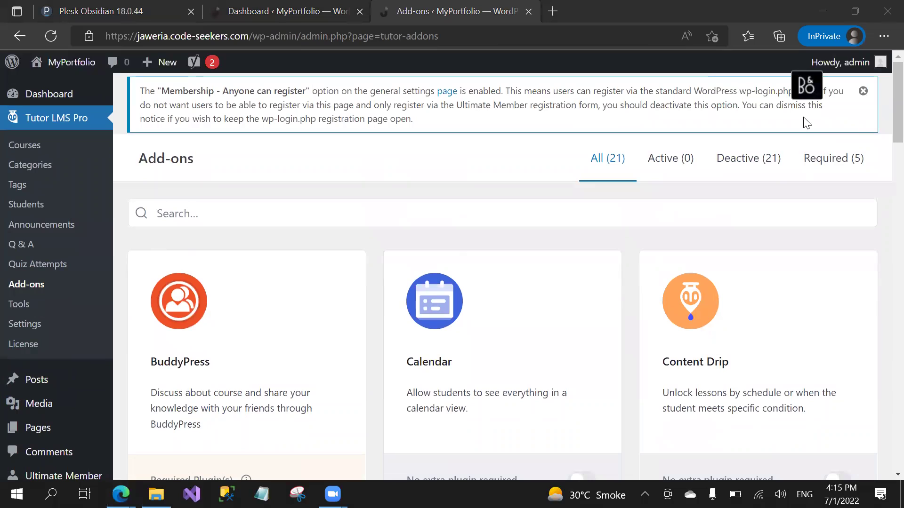
left_click_drag(804, 86, 843, 315)
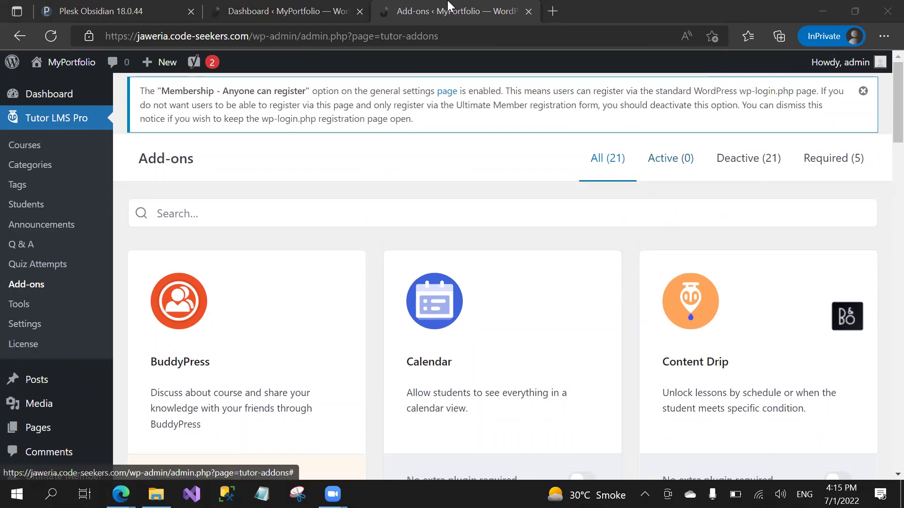
mouse_move(170, 63)
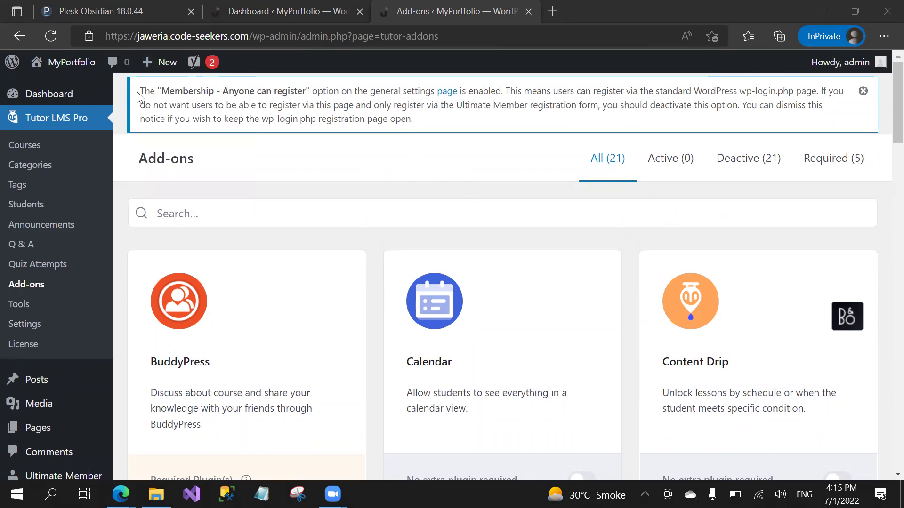
left_click_drag(140, 91, 429, 128)
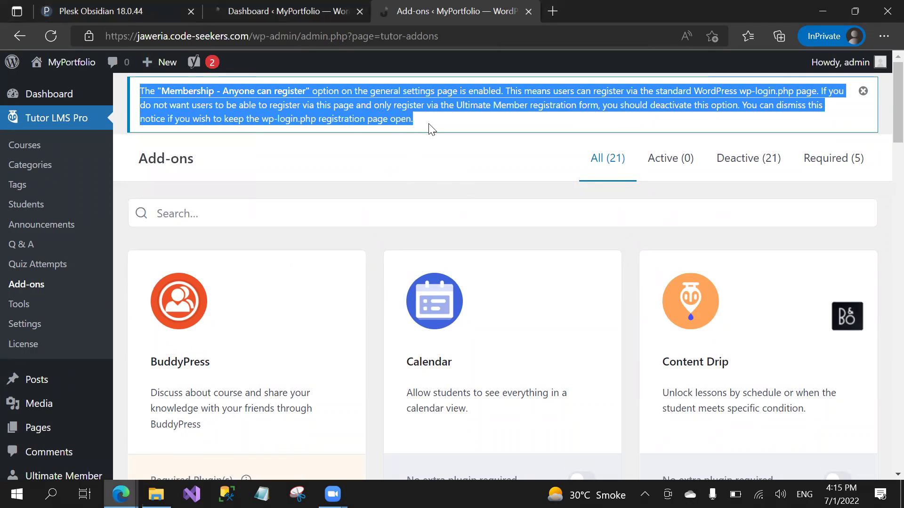
left_click(425, 161)
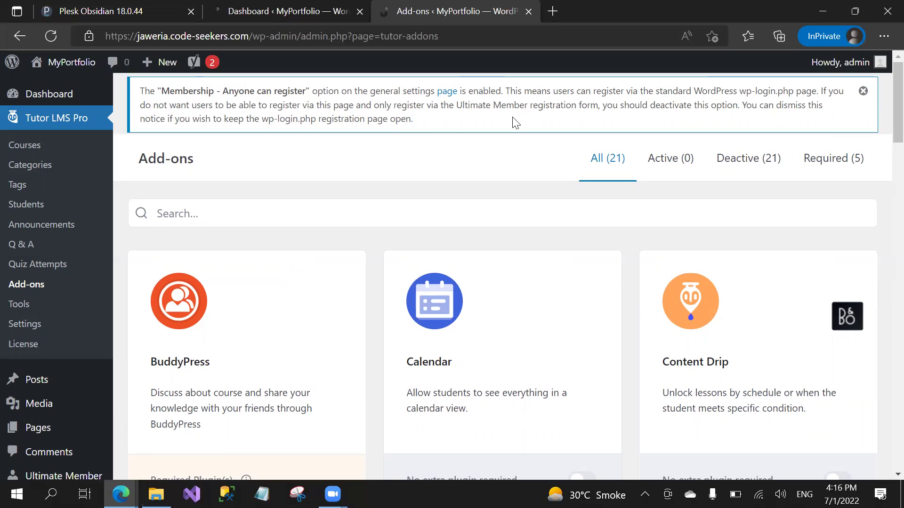
left_click_drag(307, 95, 162, 94)
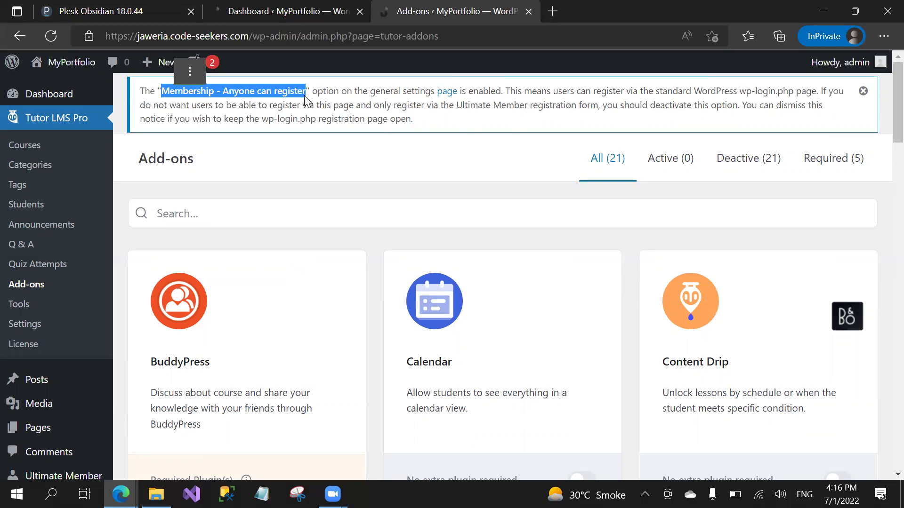
left_click(444, 128)
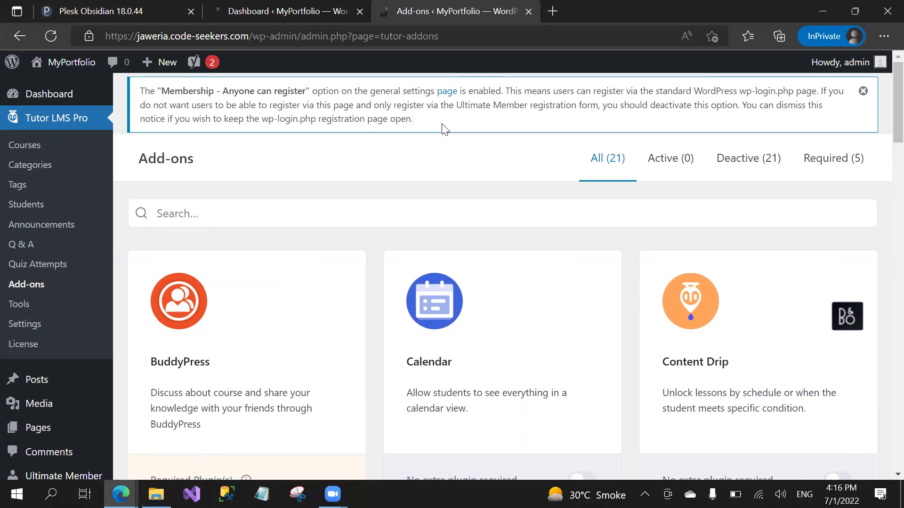
left_click_drag(442, 125, 420, 116)
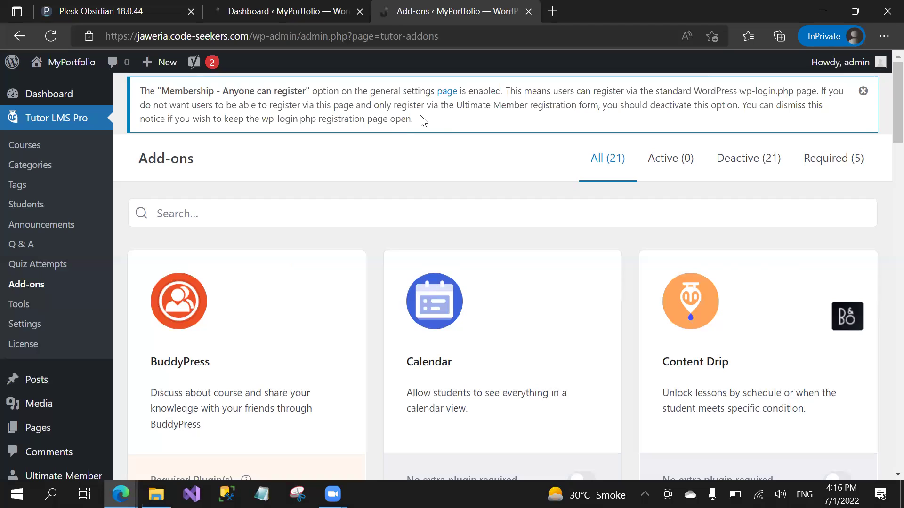
Step: Open the home page of the Born To Be seeker site in a new browser tab
left_click(553, 11)
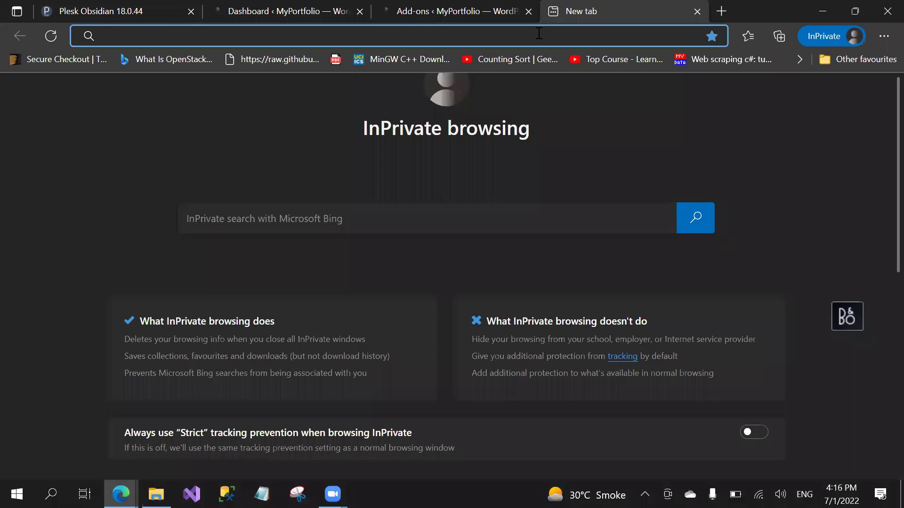
type("https")
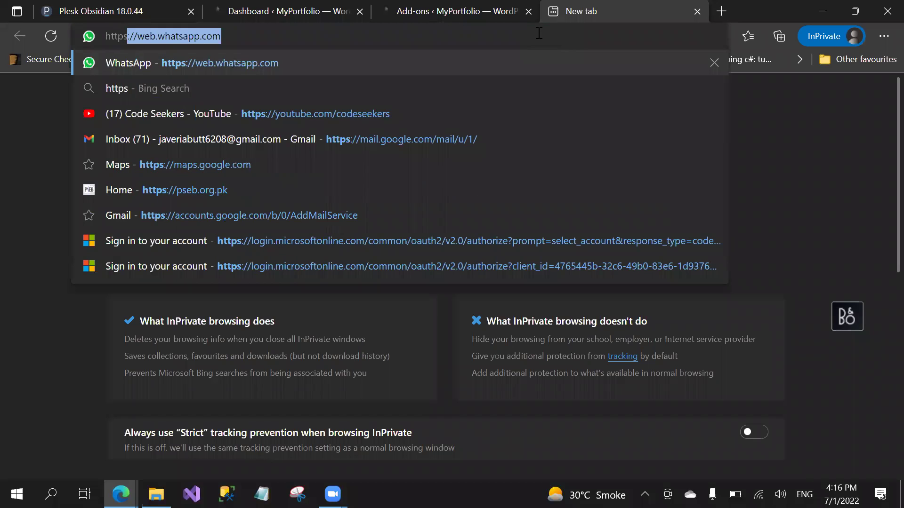
type("://")
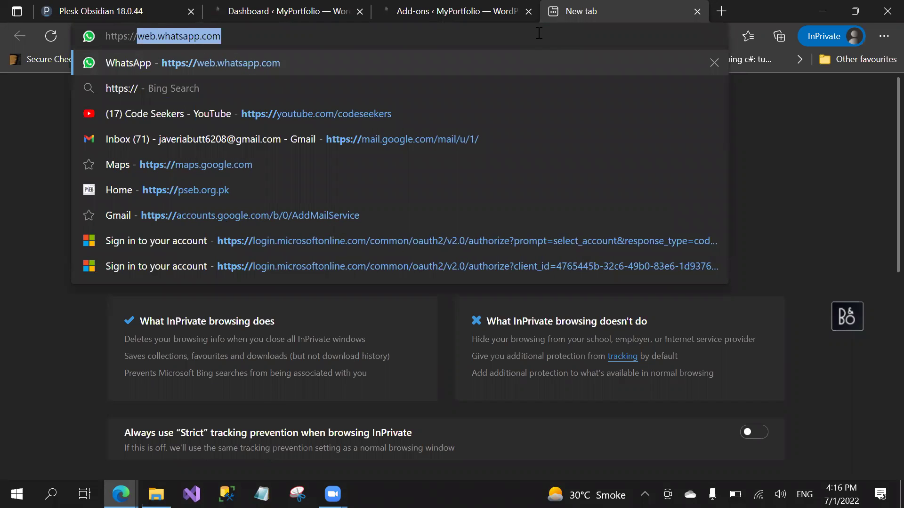
type("ummekh")
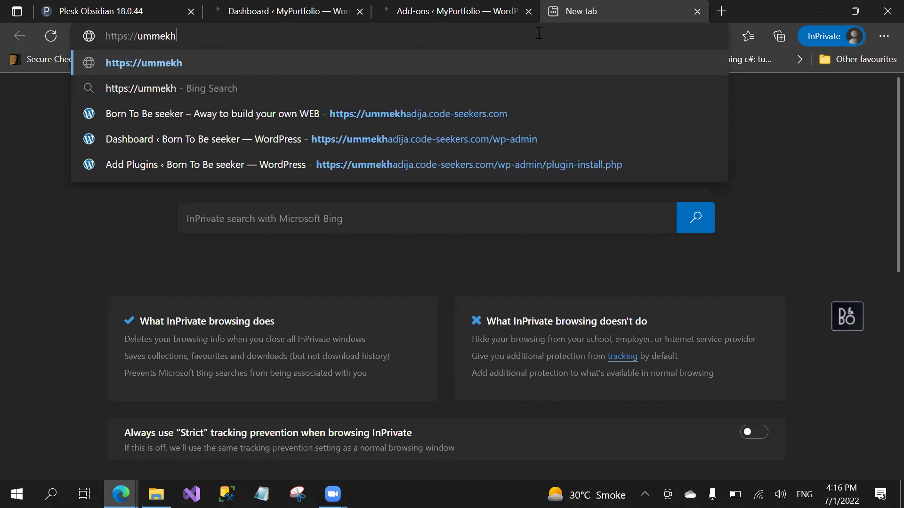
type("adija.code-seekers")
key("Down")
key("Down")
key("Return")
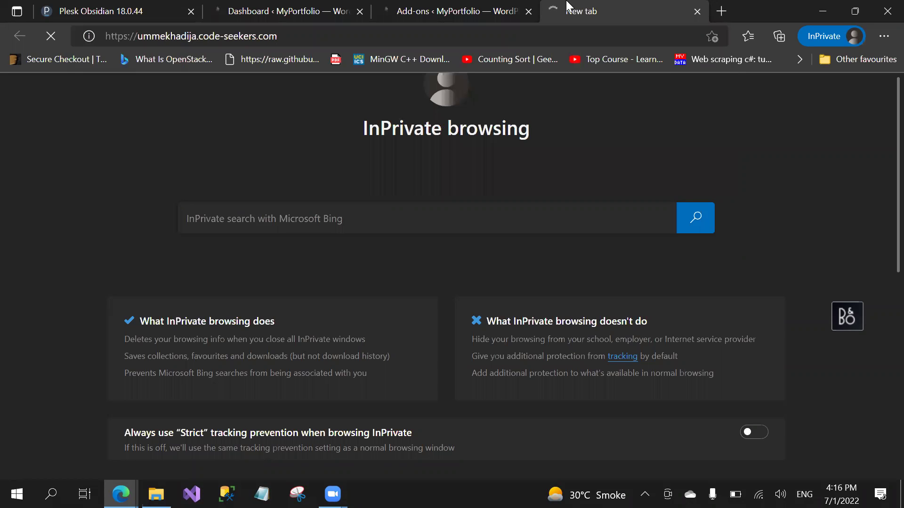
left_click(460, 6)
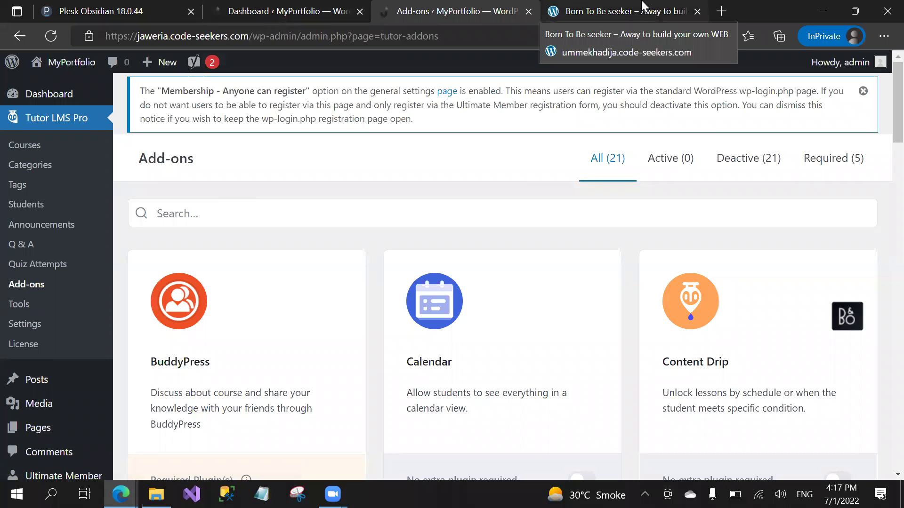
left_click(643, 6)
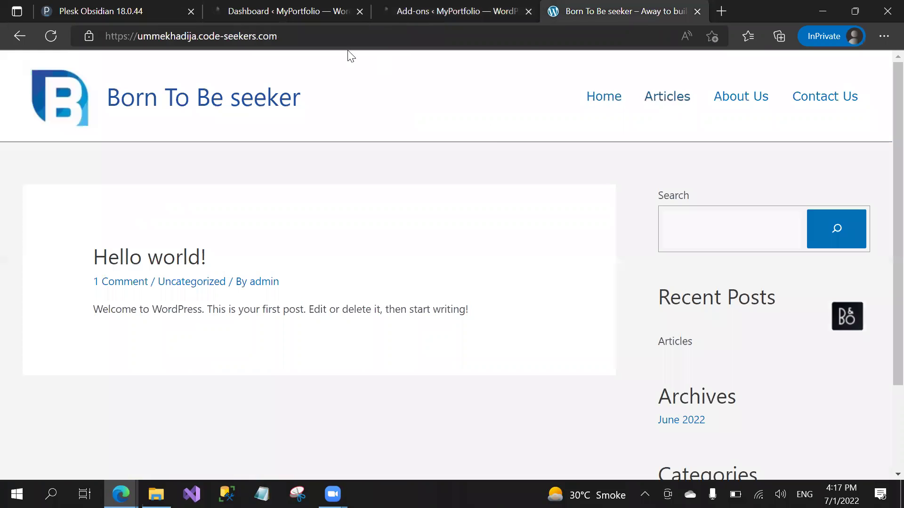
Step: Request the /wp-admin page of the Born To Be seeker site and close that site's tab
double_click(348, 36)
left_click(348, 35)
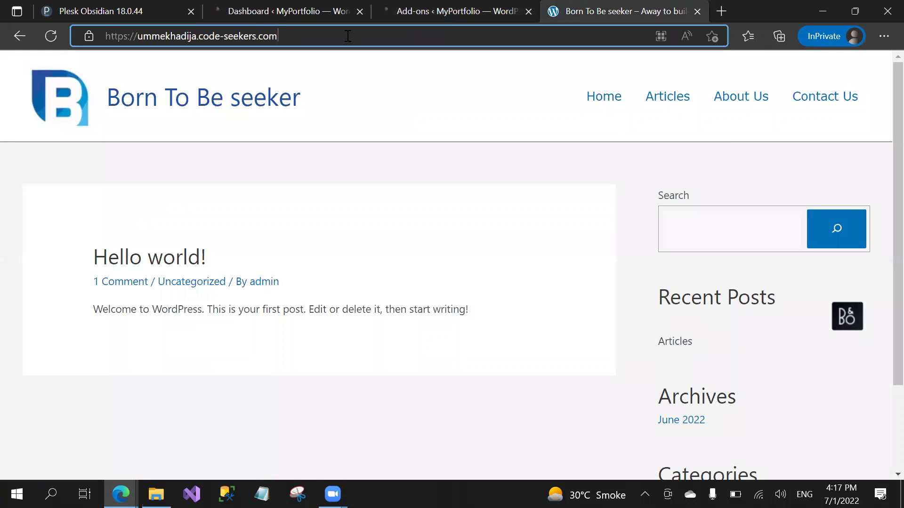
type("/wp-admin")
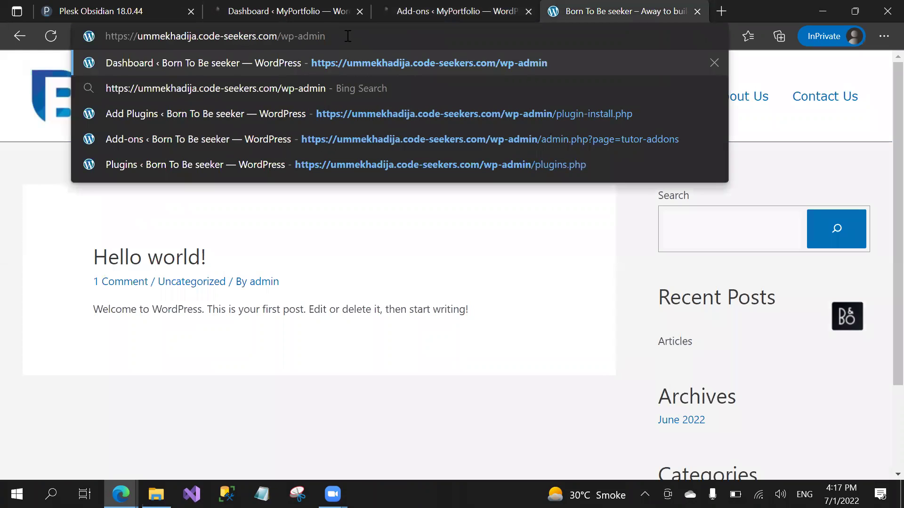
key("Return")
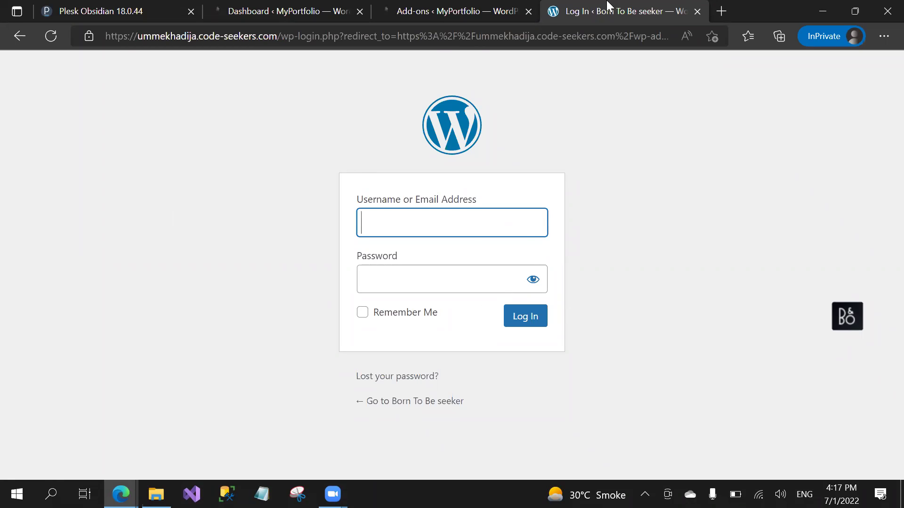
left_click(697, 12)
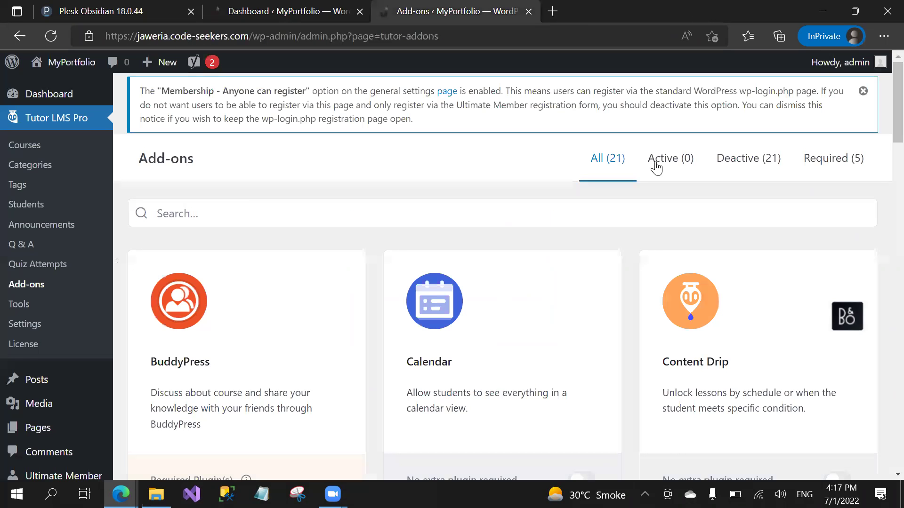
Step: Check the membership notice on the MyPortfolio Dashboard tab and close that tab
left_click(255, 10)
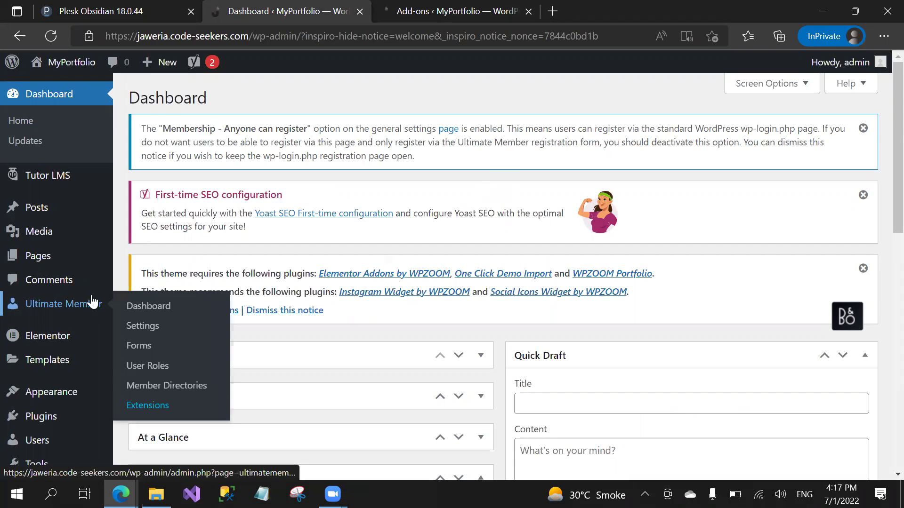
left_click_drag(428, 166, 150, 130)
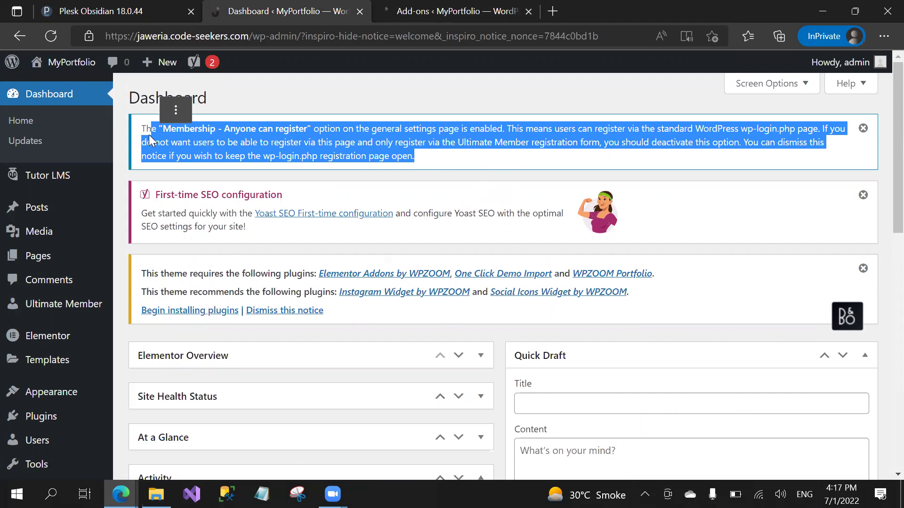
left_click(143, 126)
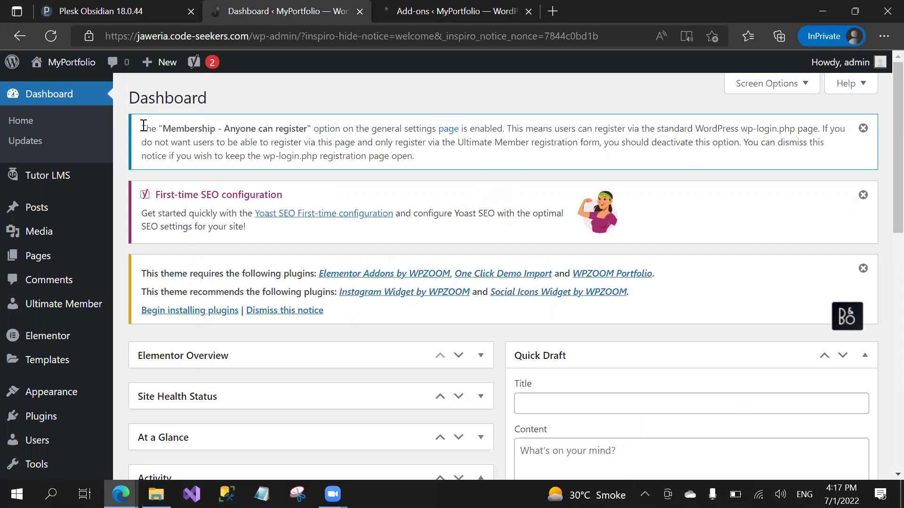
left_click(457, 3)
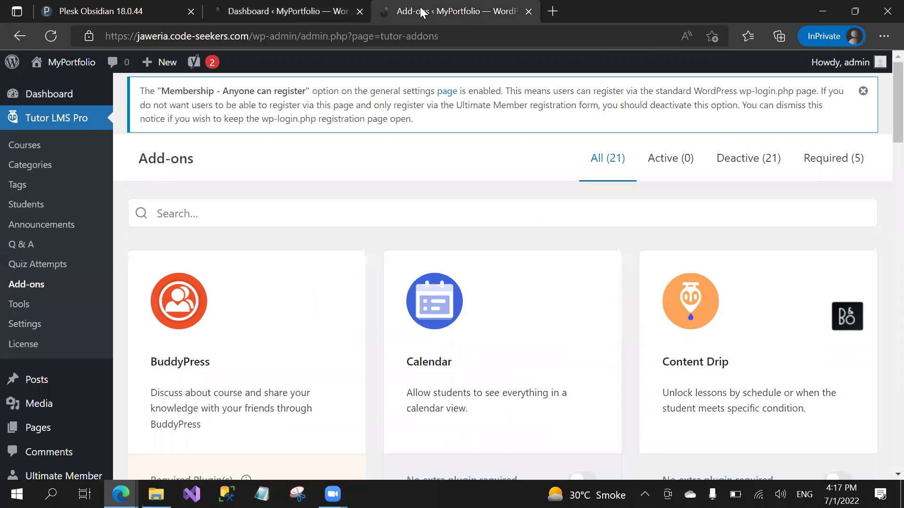
left_click(360, 11)
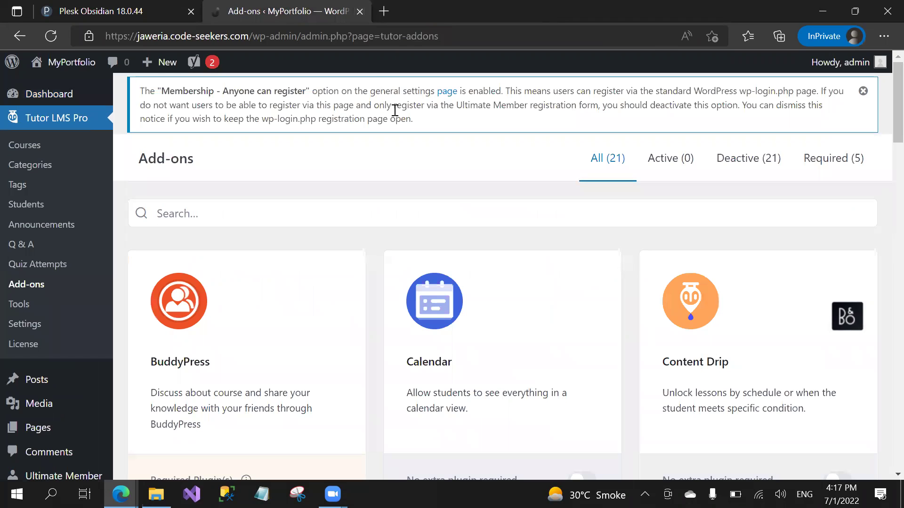
Step: Read the part of the membership notice on the Add-ons page that explains registration via wp-login.php
mouse_move(414, 123)
left_mouse_down()
mouse_move(258, 92)
mouse_move(395, 104)
mouse_move(420, 127)
left_mouse_up()
left_click_drag(507, 95, 620, 121)
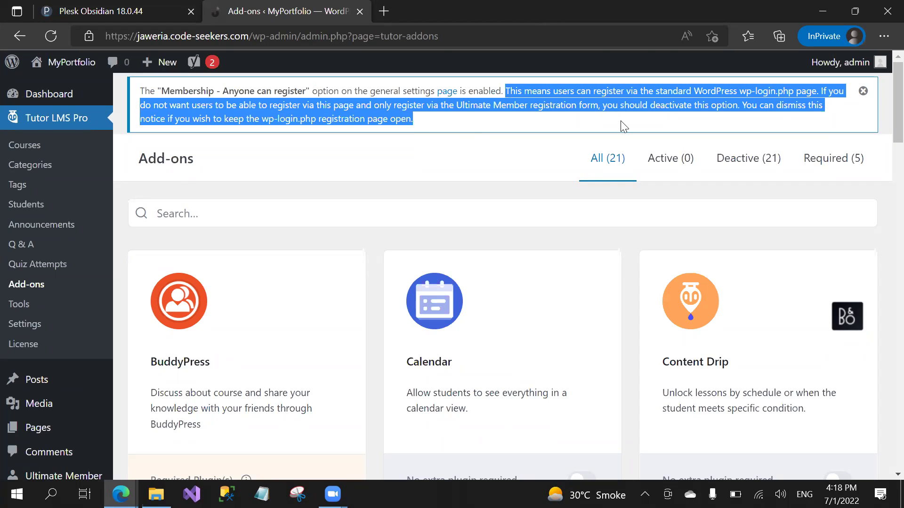
left_click(525, 131)
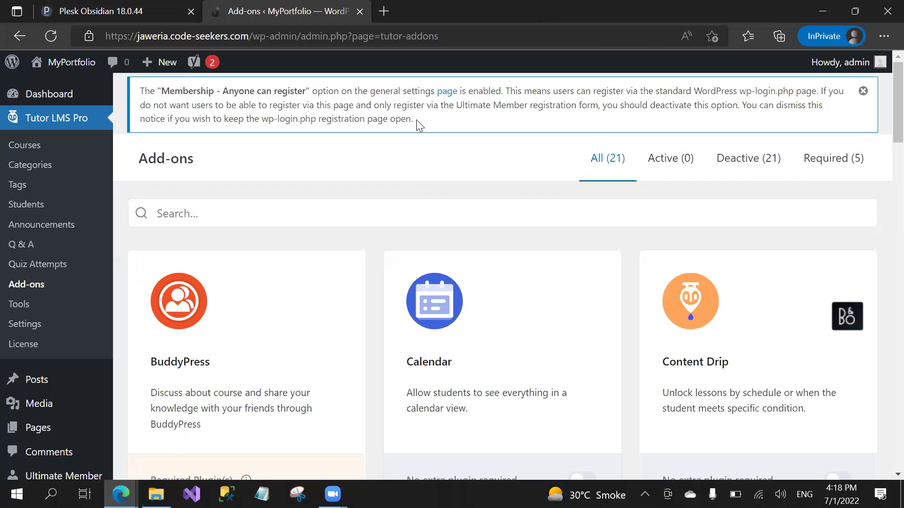
Step: Open the Tutor LMS Pro Courses, Categories, Tags and Students pages, each in its own new browser tab
right_click(15, 150)
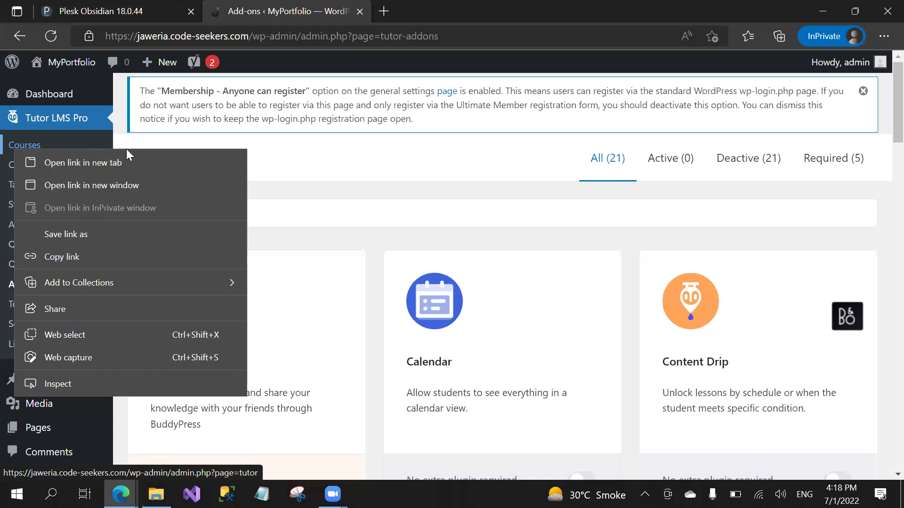
left_click(313, 182)
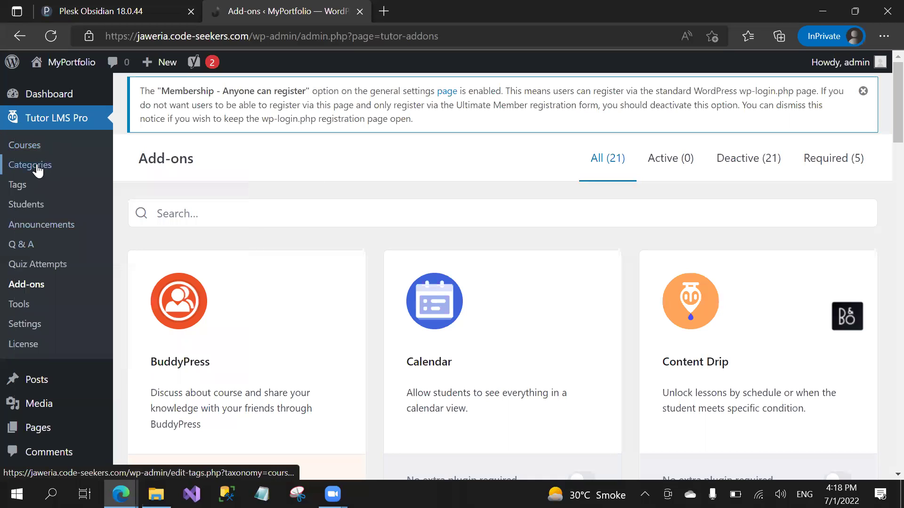
right_click(59, 146)
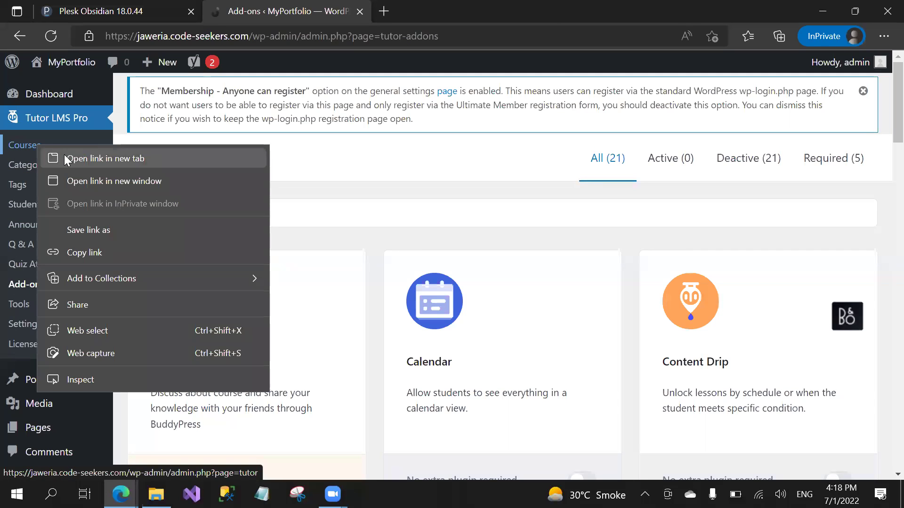
left_click(68, 156)
right_click(35, 163)
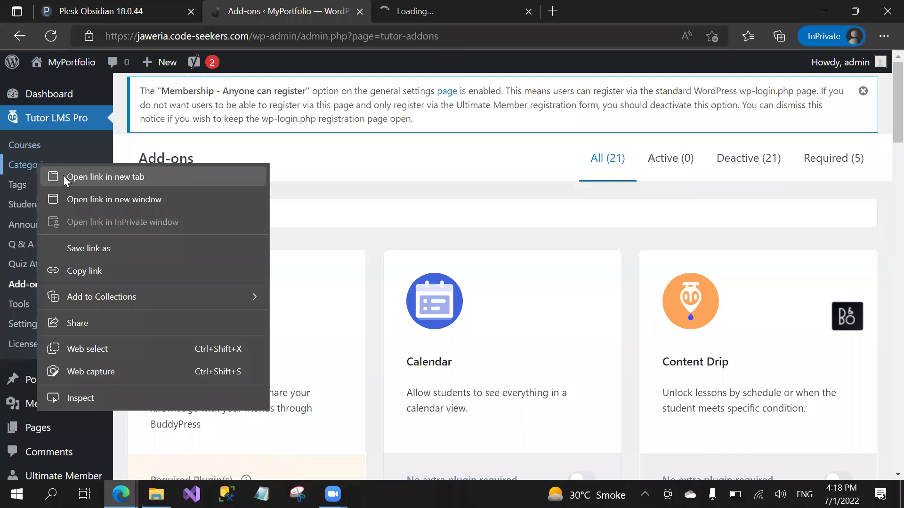
left_click(63, 176)
right_click(24, 182)
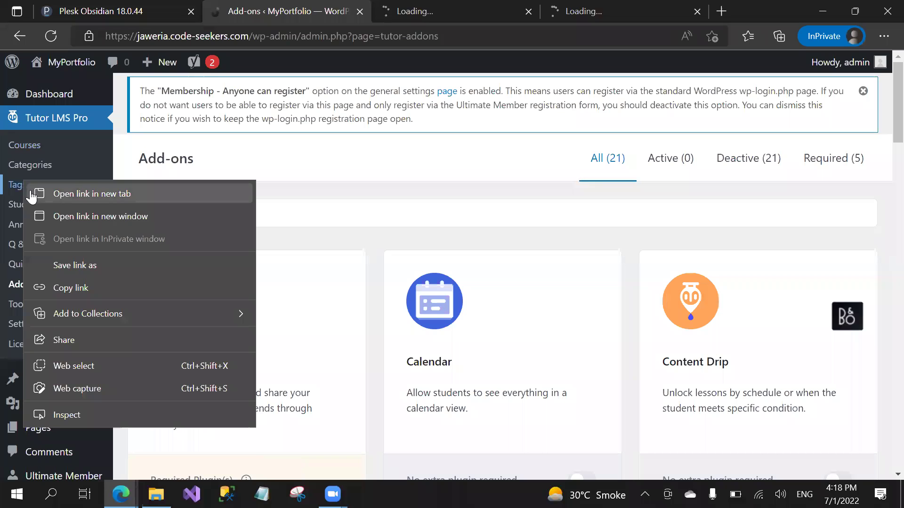
left_click(38, 196)
right_click(27, 196)
left_click(38, 209)
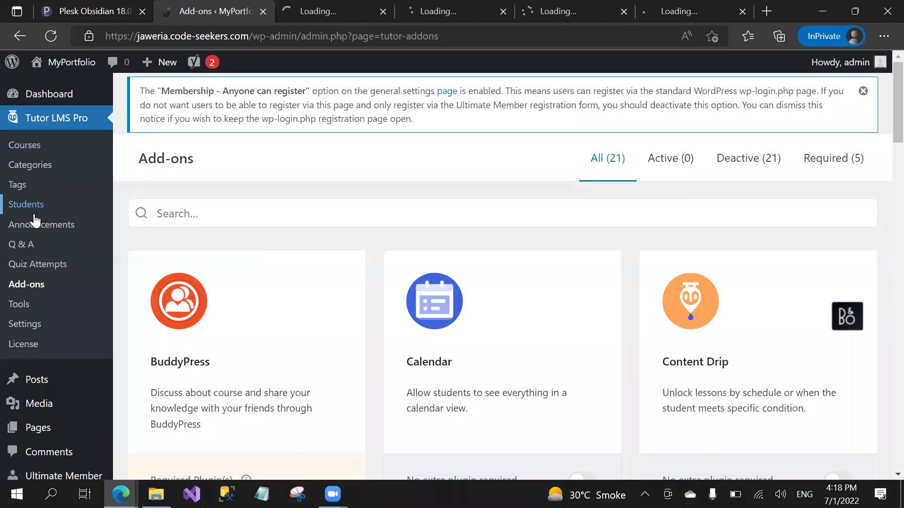
Step: Open the Tutor LMS Pro Announcements, Q & A, Quiz Attempts, Tools and Settings pages in separate new browser tabs
right_click(31, 230)
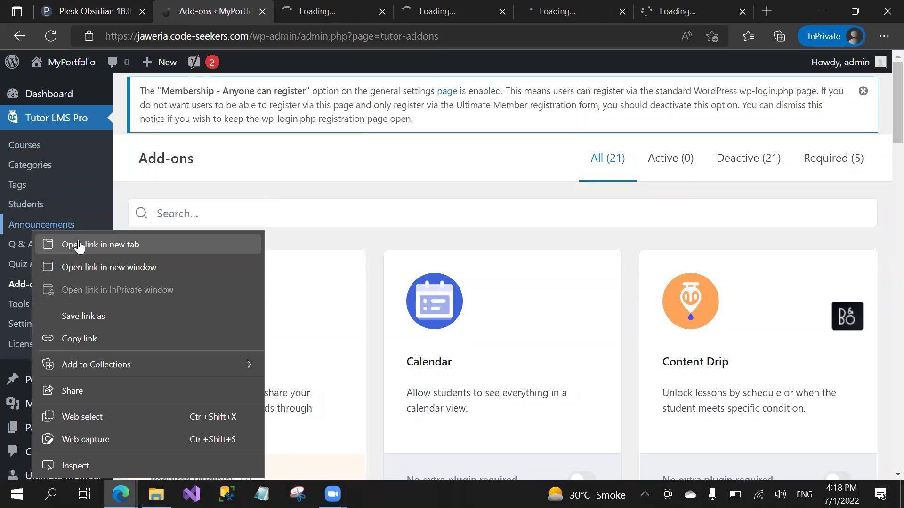
left_click(78, 242)
right_click(58, 239)
left_click(75, 246)
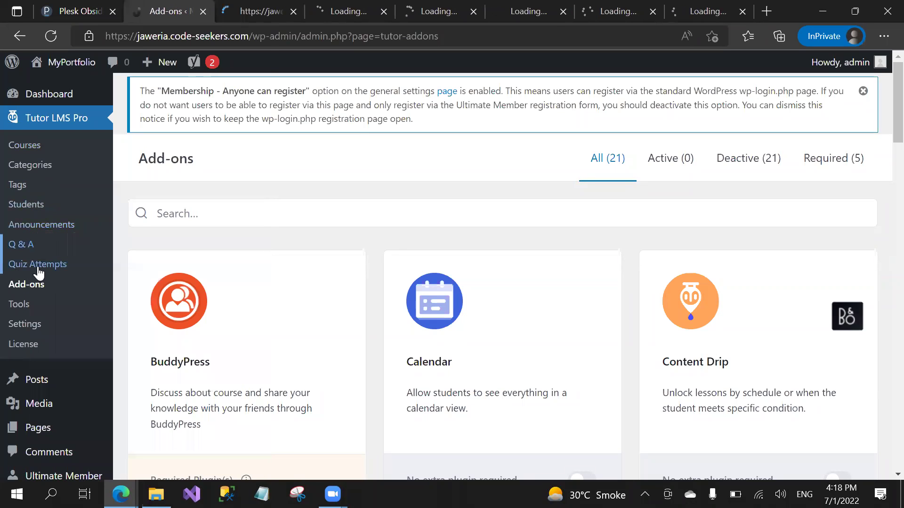
right_click(38, 264)
left_click(117, 31)
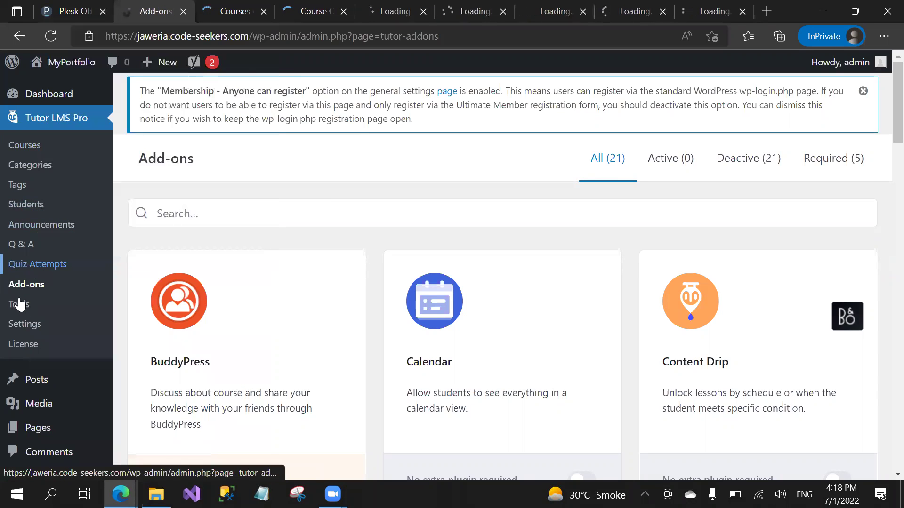
right_click(18, 302)
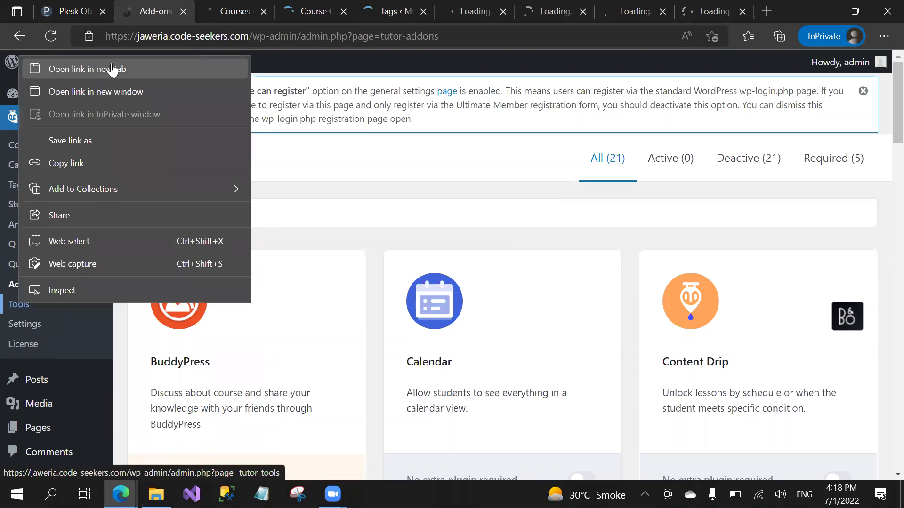
left_click(115, 68)
right_click(26, 329)
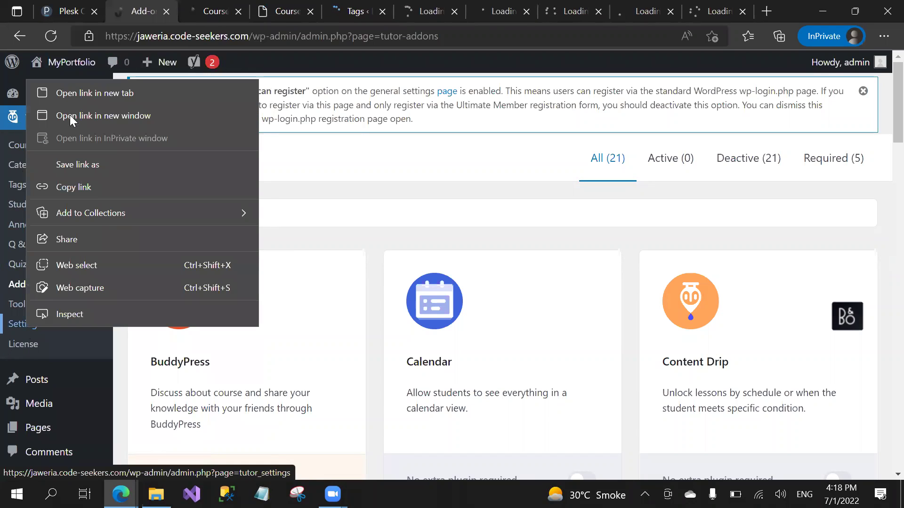
left_click(88, 92)
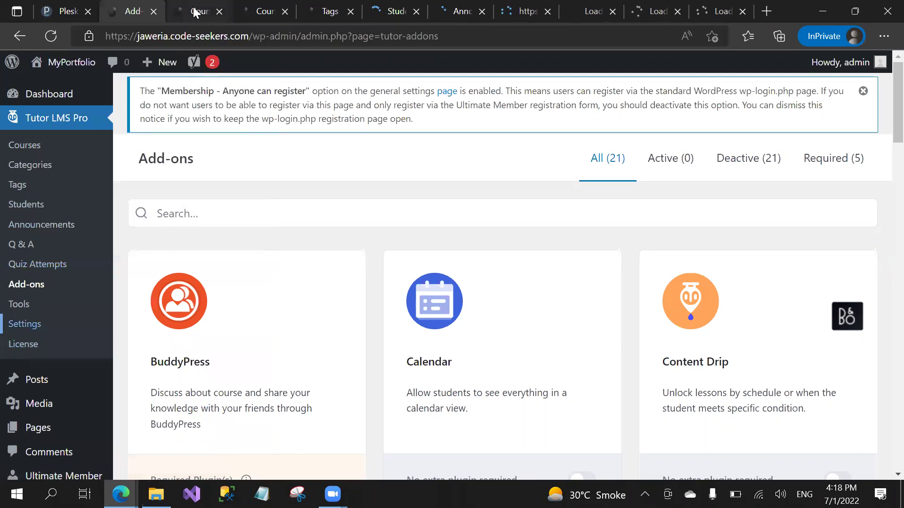
Step: Switch to the Courses tab and dismiss its membership notice and theme plugins notice
left_click(195, 11)
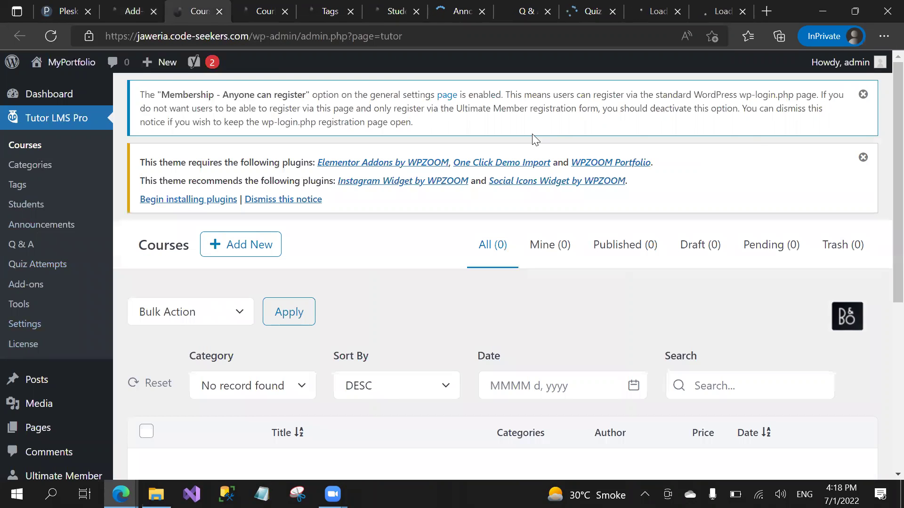
left_click(864, 159)
left_click(865, 97)
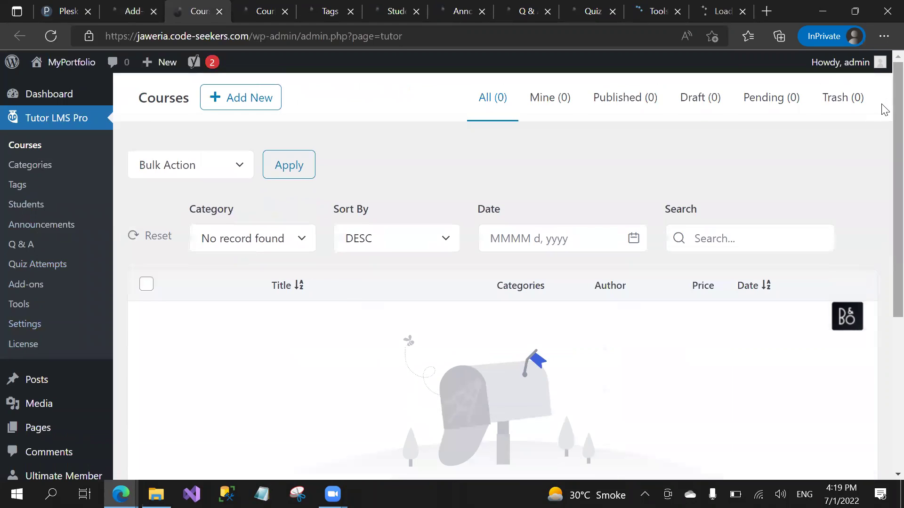
scroll(880, 226, "down", 5)
scroll(880, 183, "up", 5)
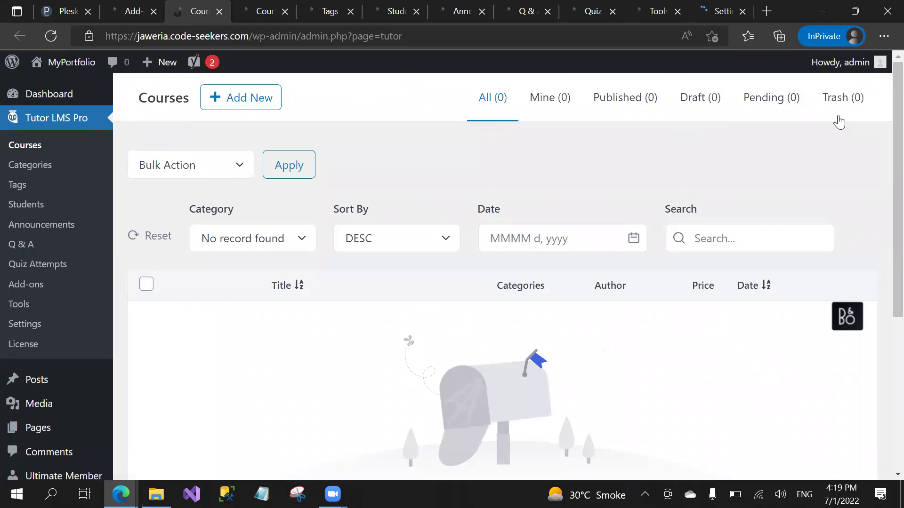
Step: Start adding a new course and dismiss the theme plugins notice on its edit page
left_click(248, 105)
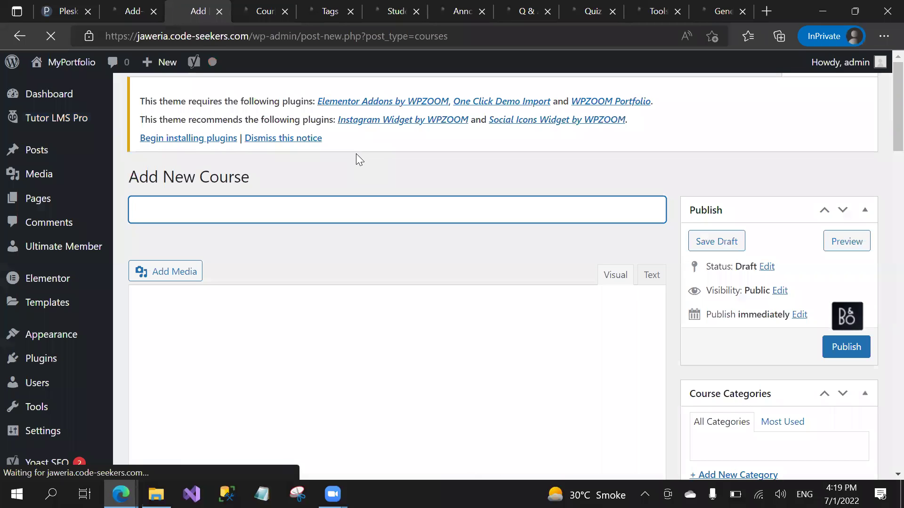
scroll(881, 160, "down", 10)
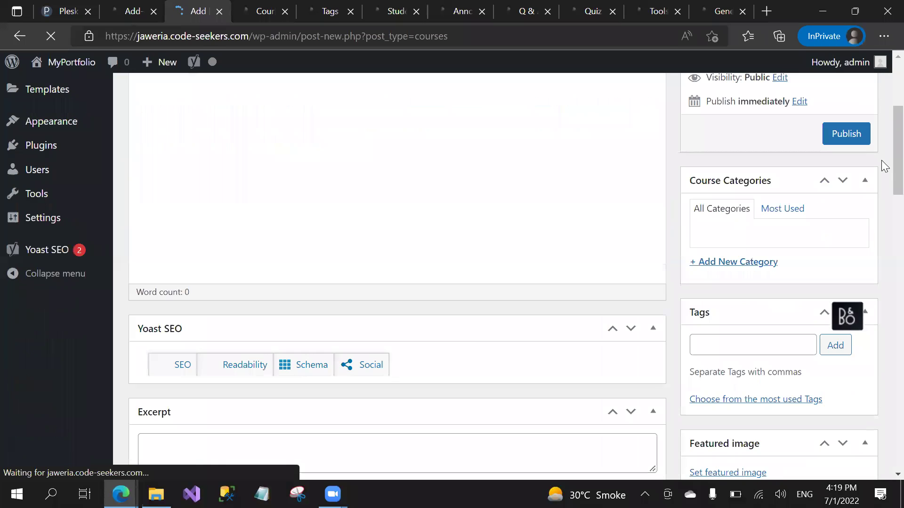
left_click_drag(897, 319, 896, 407)
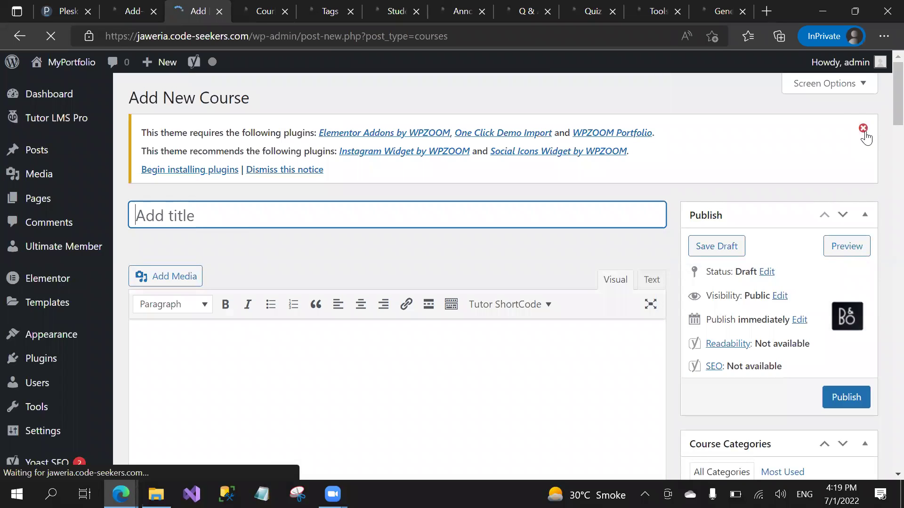
left_click(863, 128)
Step: Enter "Wordpress Course" as the title of the new course
left_click(356, 121)
type("Wo")
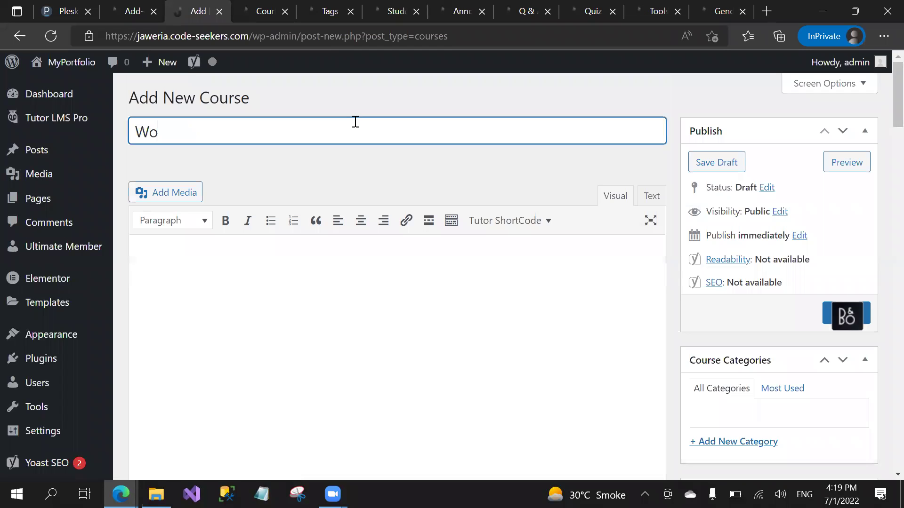
type("rdpress Cource")
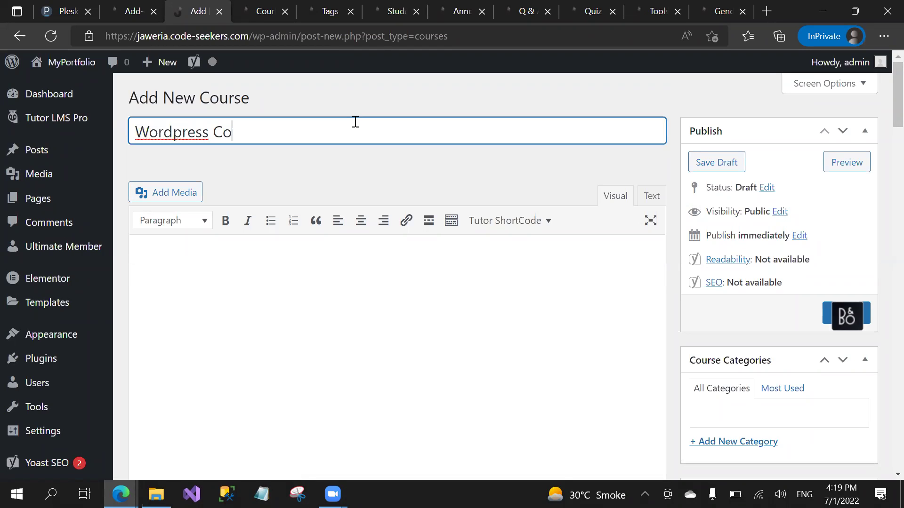
key("BackSpace")
key("BackSpace")
type("se")
key("Tab")
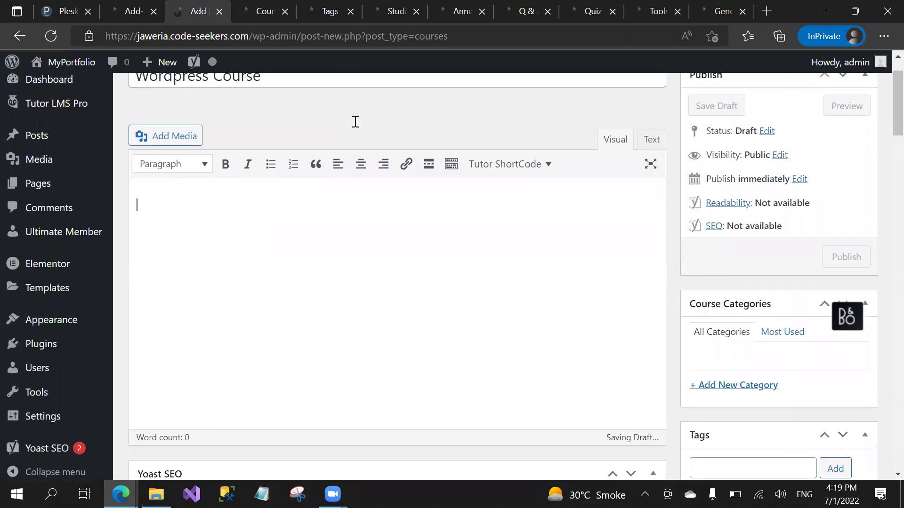
scroll(356, 122, "up", 1)
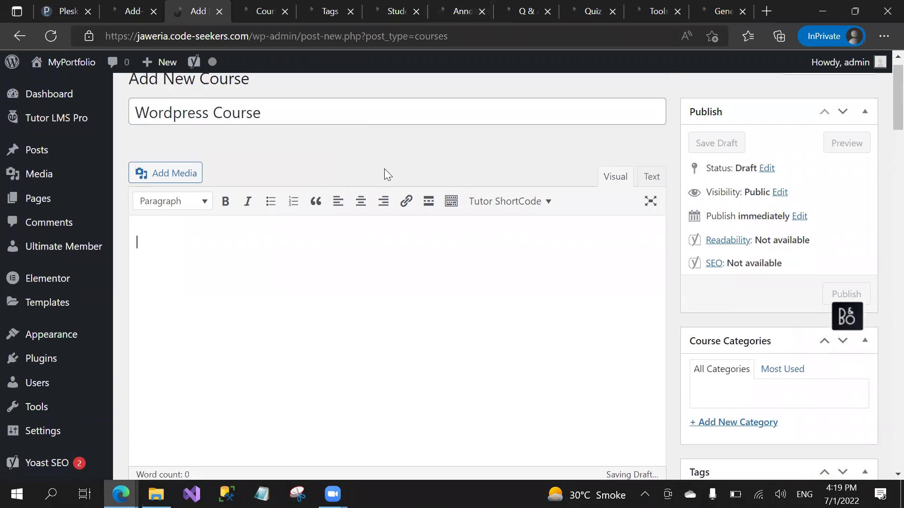
Step: Switch to the other browser window and open the Courses page of code-seekers.com in a new tab
left_click(120, 494)
left_click(108, 426)
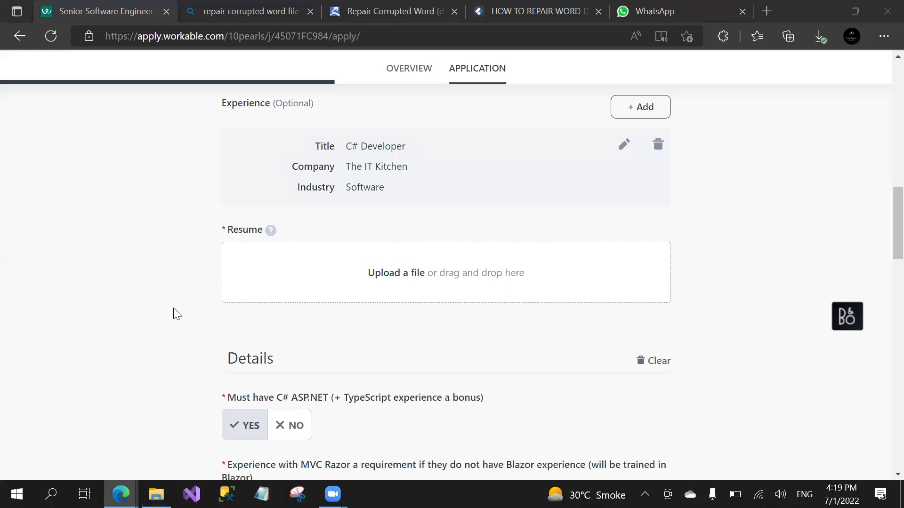
left_click(766, 13)
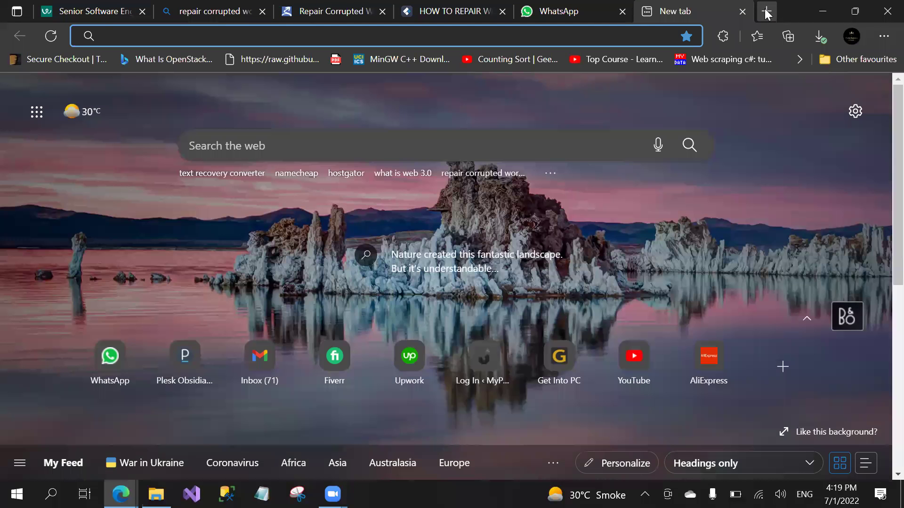
type("code-")
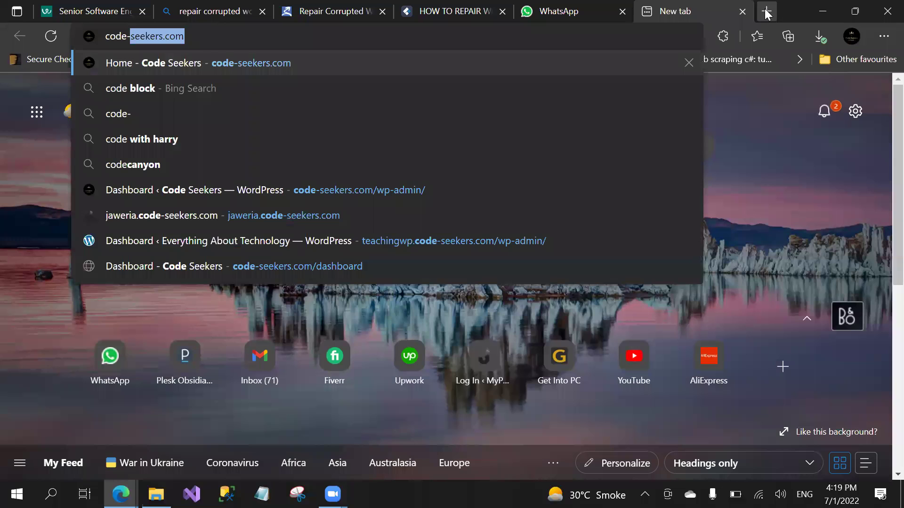
key("Return")
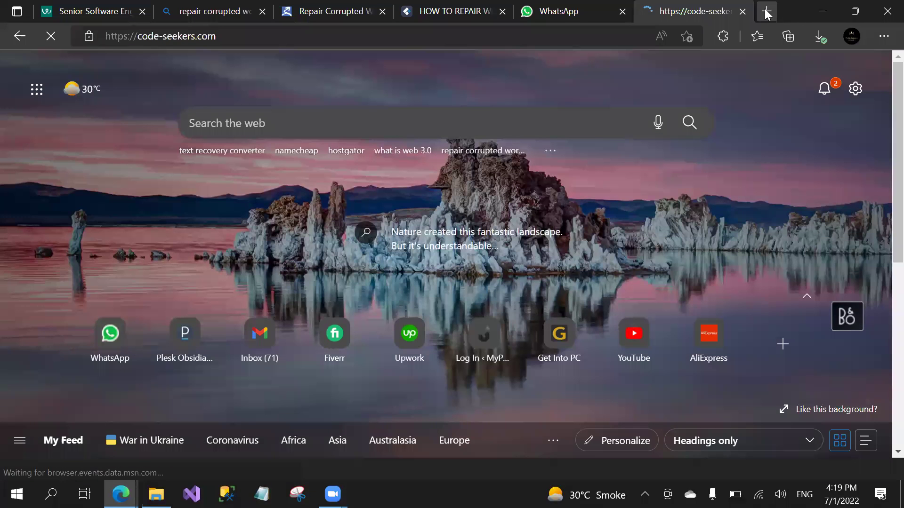
mouse_move(532, 129)
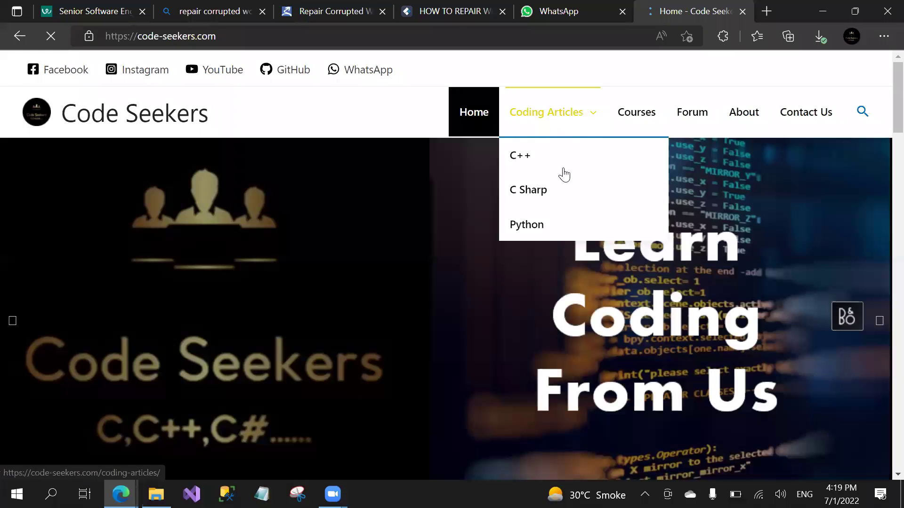
left_click(647, 123)
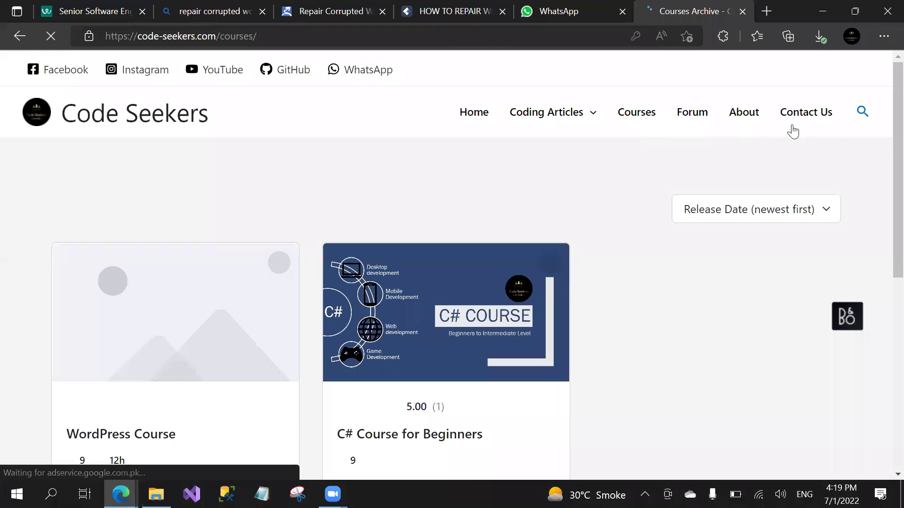
Step: Look through the course cards on the Code Seekers site and try to open C# Course for Beginners
scroll(882, 198, "down", 2)
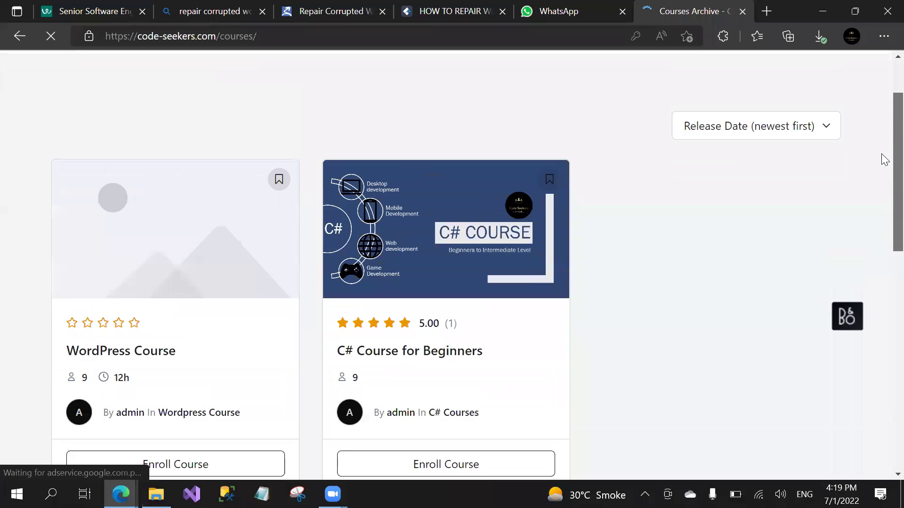
scroll(875, 226, "down", 4)
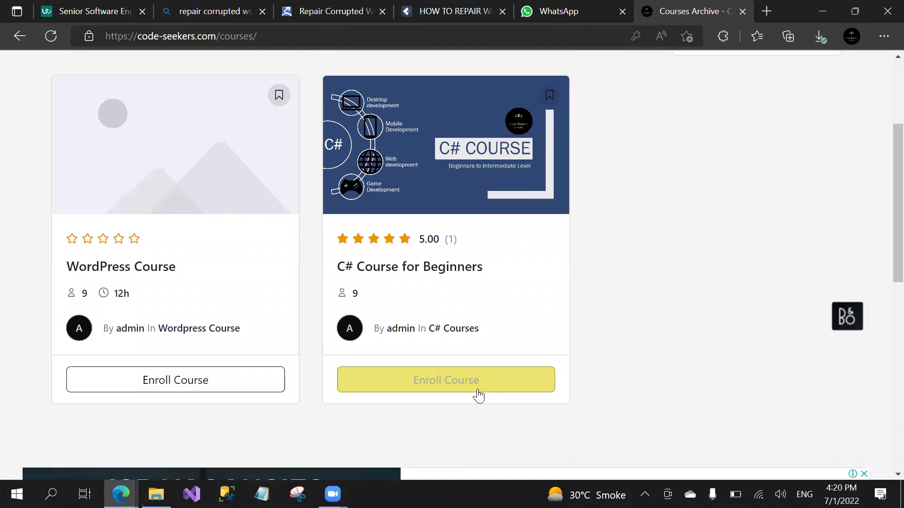
left_click(540, 205)
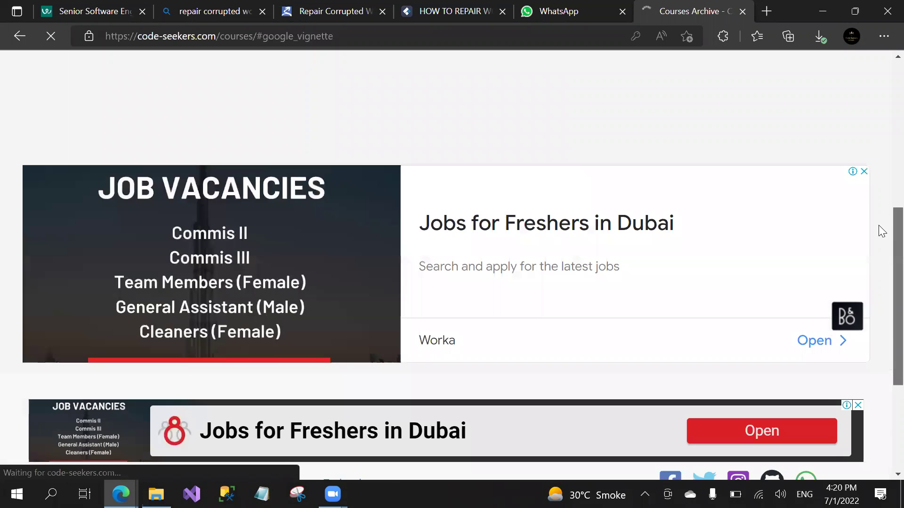
left_click_drag(878, 225, 882, 99)
scroll(885, 106, "down", 1)
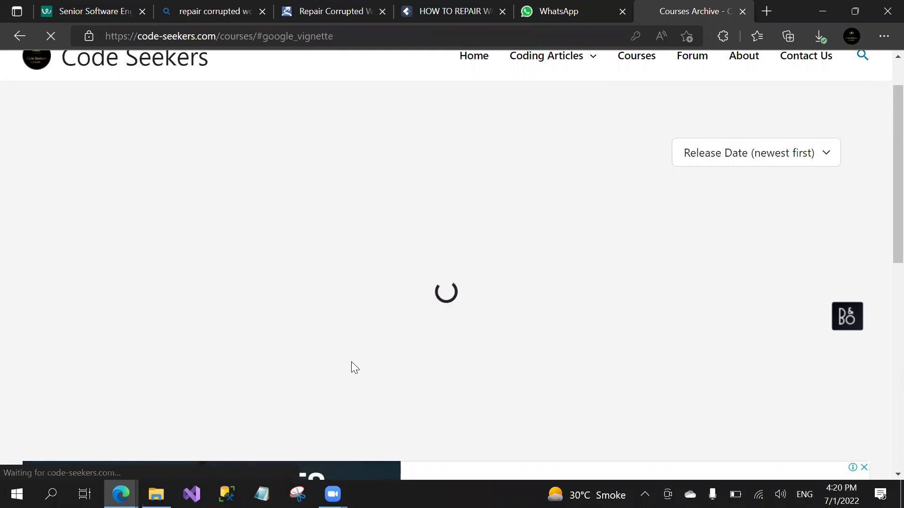
Step: Return to the new course in the WordPress window and enter the description "This Wordpress course is designed for beginners..."
mouse_move(121, 494)
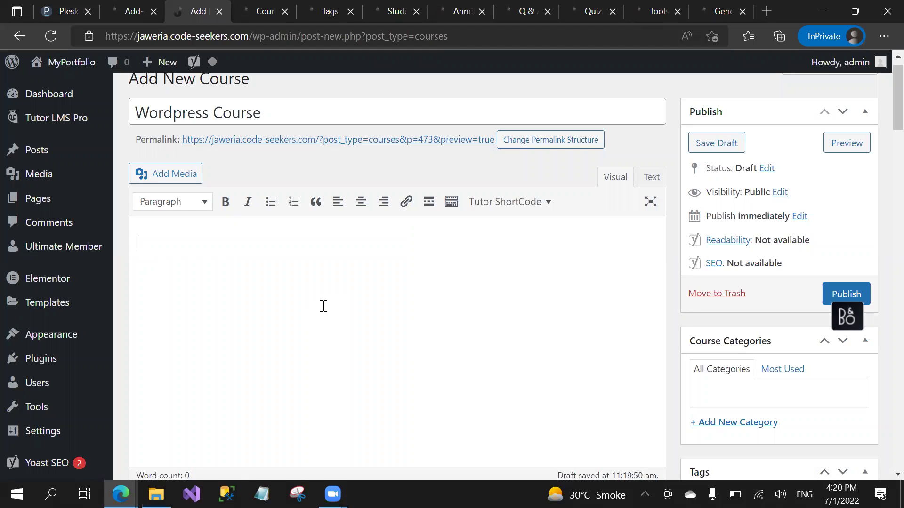
type("T")
type("his Web")
key("BackSpace")
key("BackSpace")
type("ordpress course is d")
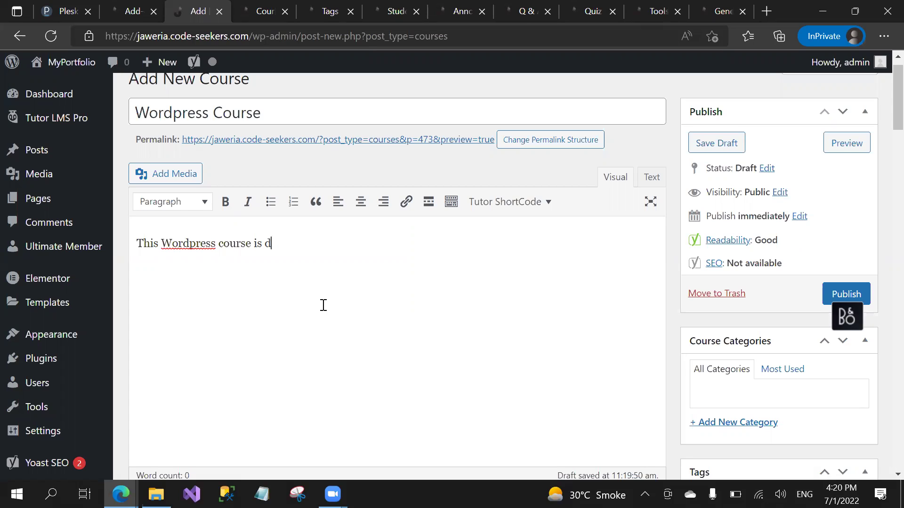
type("esigned for beginners...")
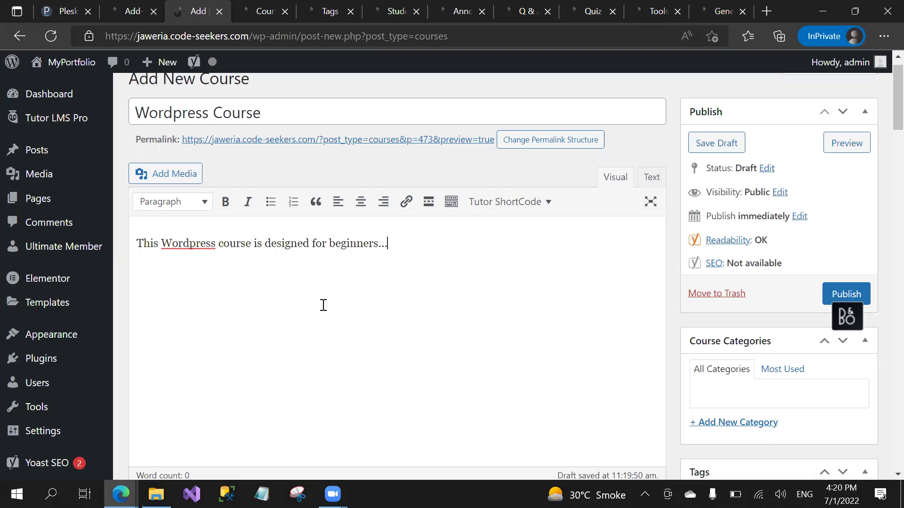
Step: Add the line "we will learn." below the opening sentence of the course description
left_click(226, 202)
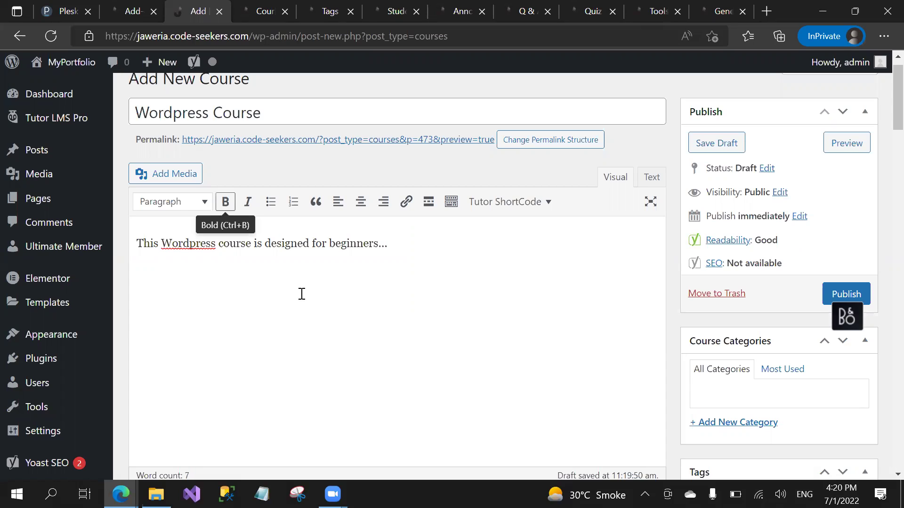
key("Return")
type("w")
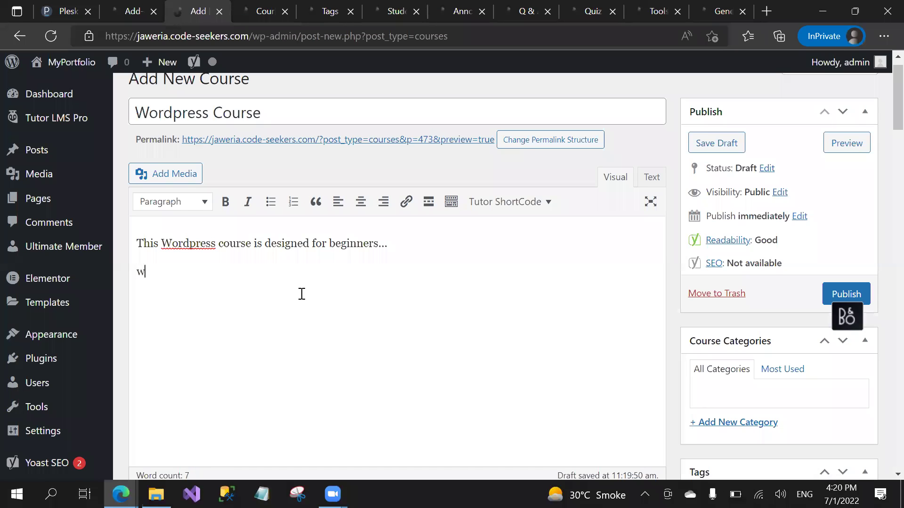
type("e will learn.")
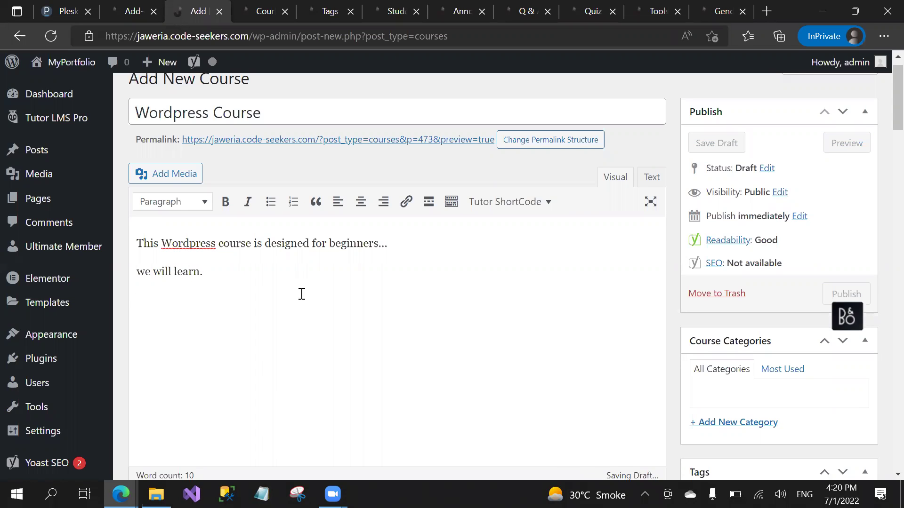
Step: Enter the description topics wordpress installation, theme customization, elementor and plugins on separate lines
key("Return")
type("theme ma")
key("BackSpace")
key("BackSpace")
key("BackSpace")
key("BackSpace")
key("BackSpace")
key("BackSpace")
type("wordpress ins")
type("tallation ")
type("theme customiz")
type("ation")
key("Return")
type("elementor")
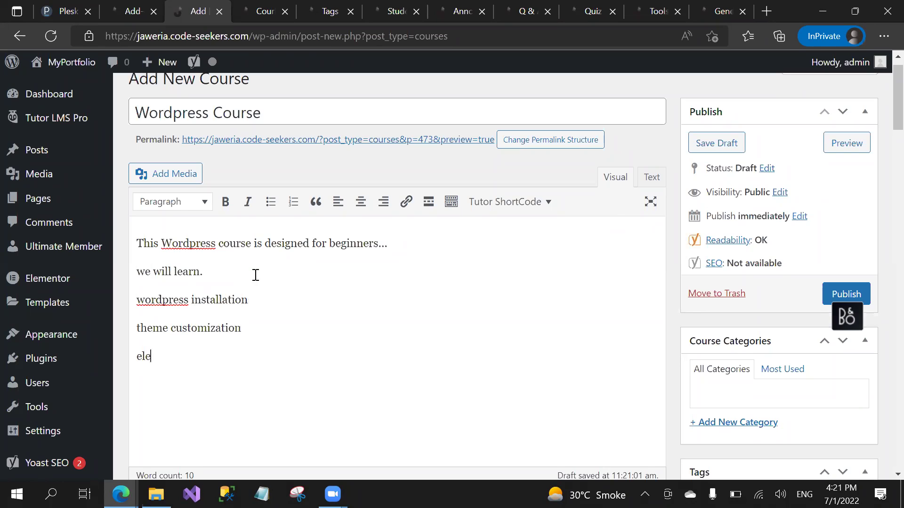
key("Return")
type("plugin")
Step: Format the four topic lines in the course description as a bold numbered list
left_click_drag(188, 394, 135, 300)
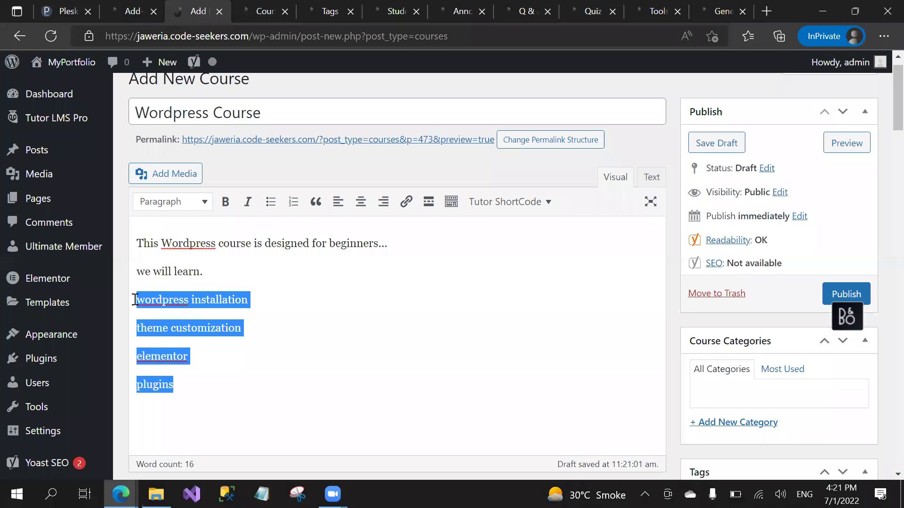
left_click(270, 201)
left_click(293, 202)
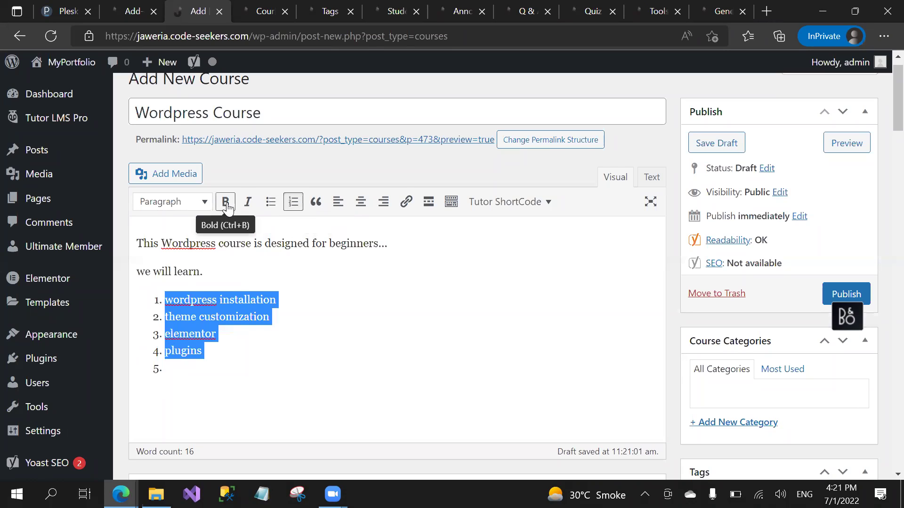
left_click(225, 203)
Step: Open the media library from the course description and close it without inserting anything
left_click(187, 175)
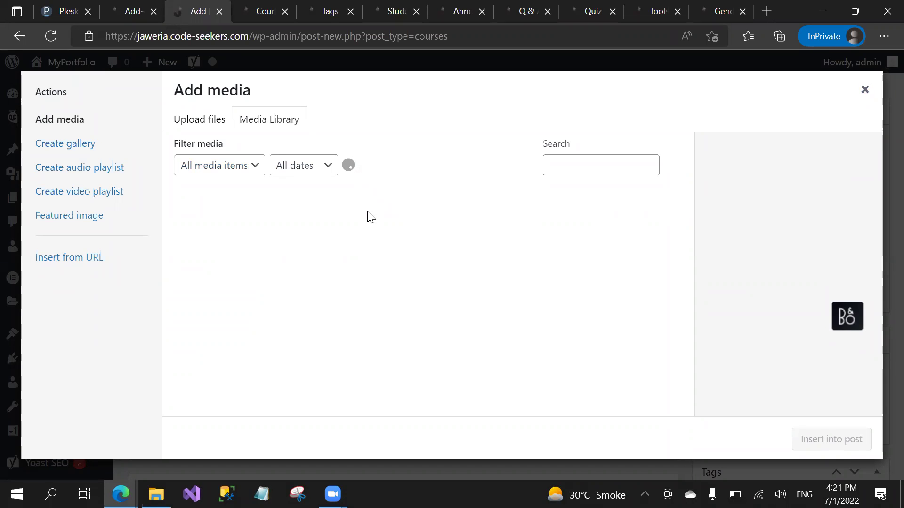
left_click(865, 91)
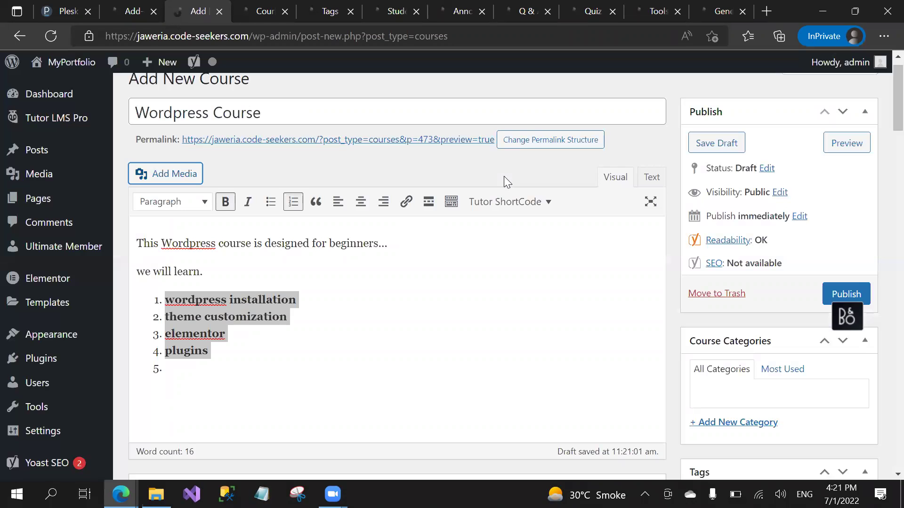
left_click(390, 273)
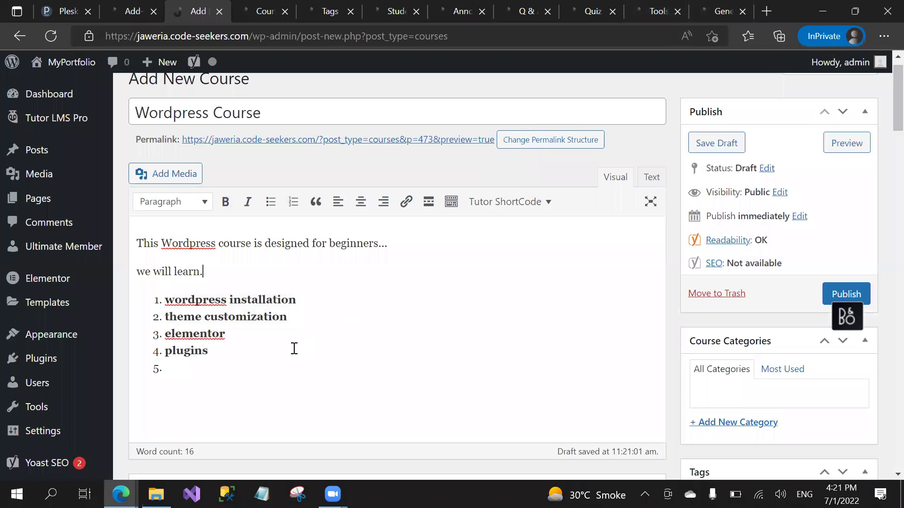
Step: Collapse the Yoast SEO and Excerpt sections of the new course
scroll(294, 348, "down", 7)
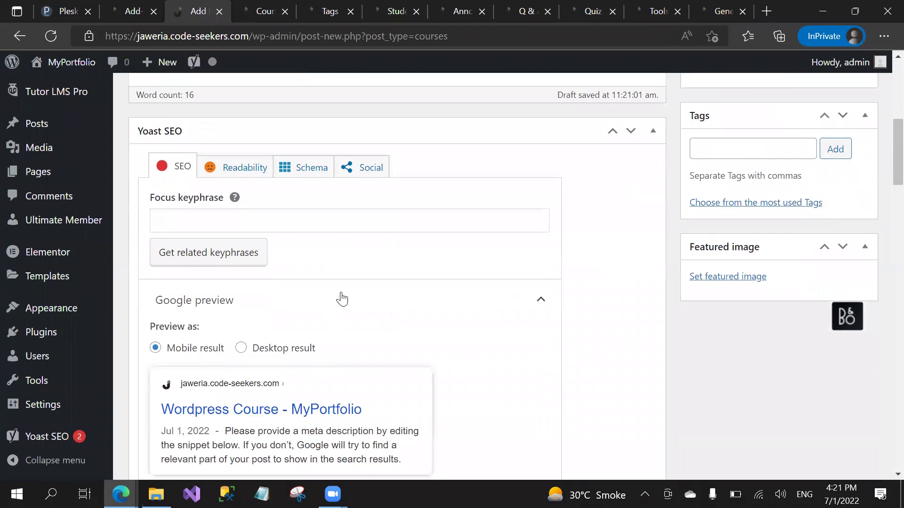
left_click(654, 138)
left_click(366, 210)
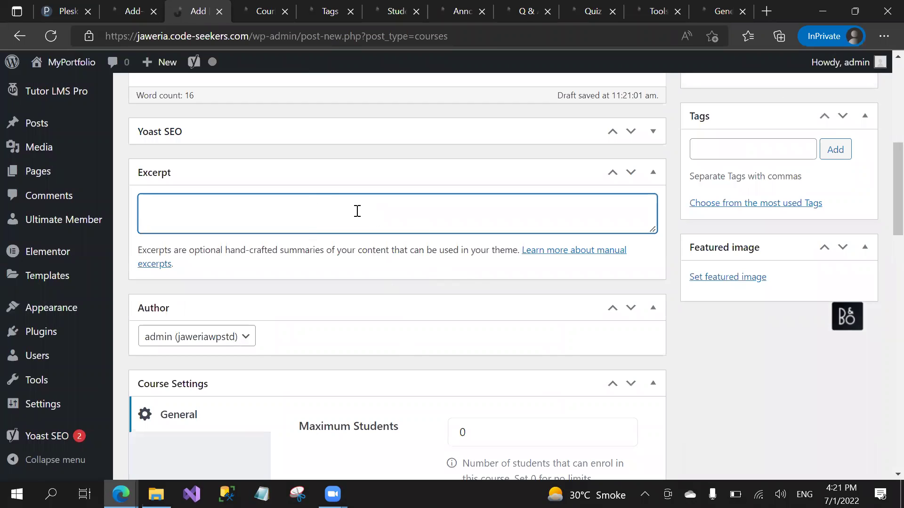
left_click(653, 173)
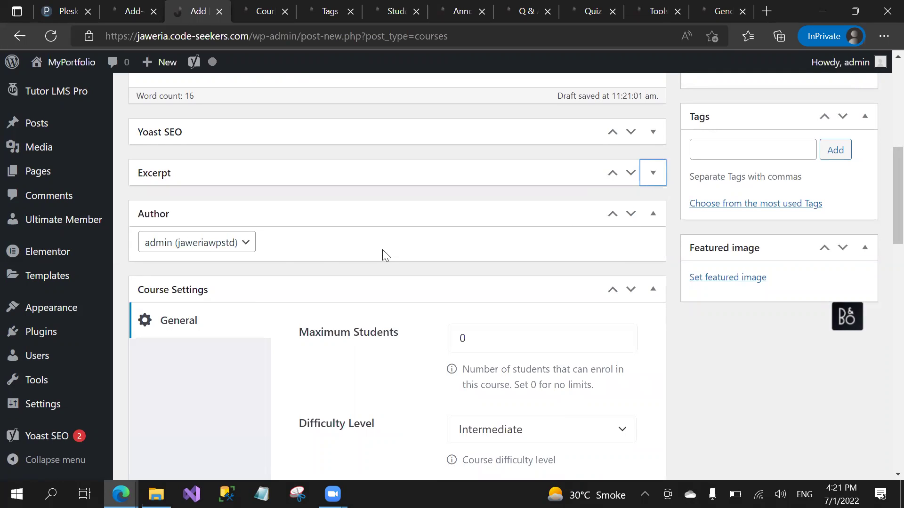
Step: Look at the Author choices and the Maximum Students setting of the new course
left_click(246, 243)
left_click(352, 251)
scroll(882, 226, "down", 3)
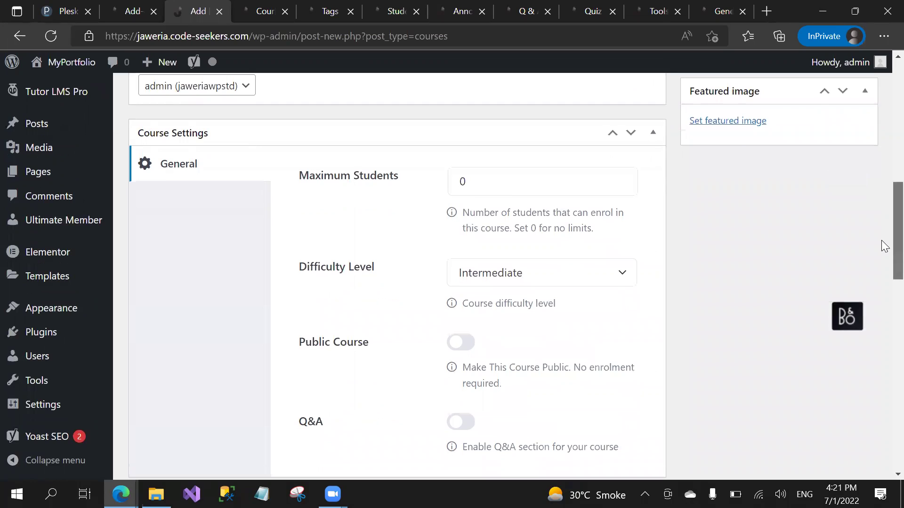
left_click(485, 183)
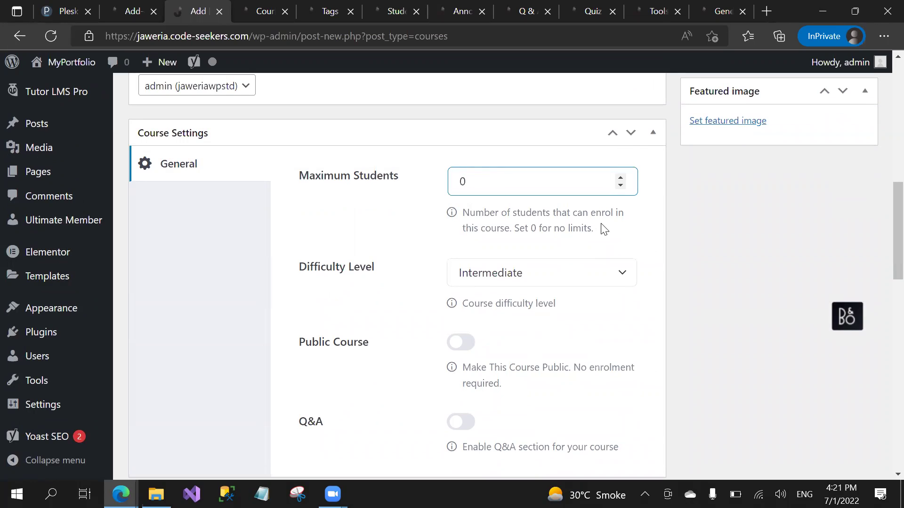
left_click_drag(599, 229, 468, 178)
left_click(401, 208)
left_click(476, 183)
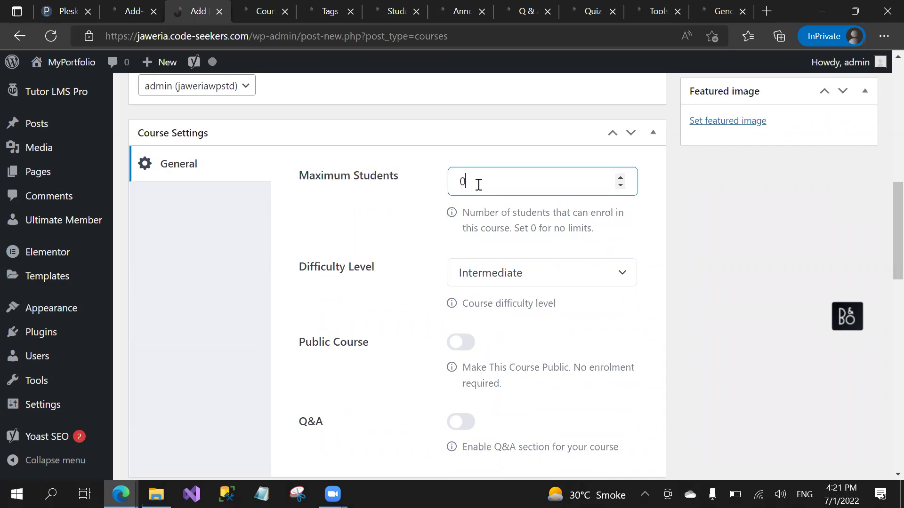
Step: View the Difficulty Level options in the course settings without choosing a different one
left_click(520, 287)
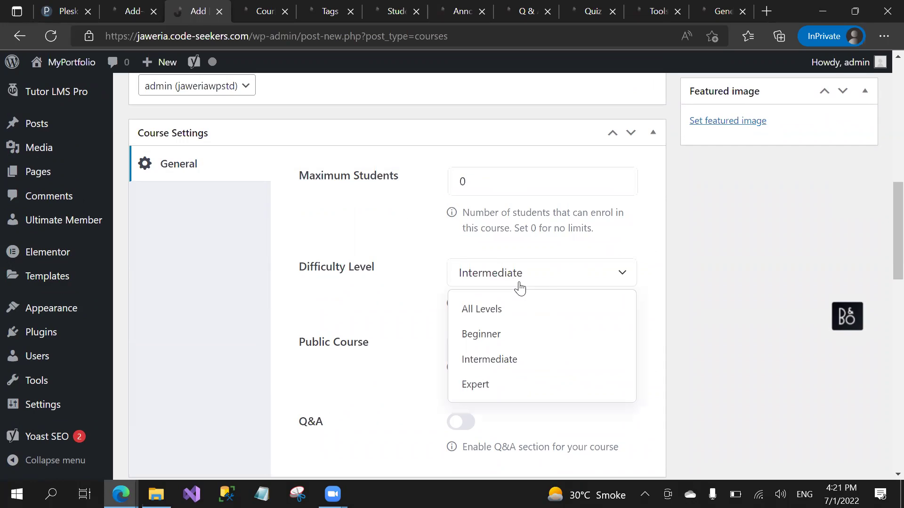
left_click(646, 304)
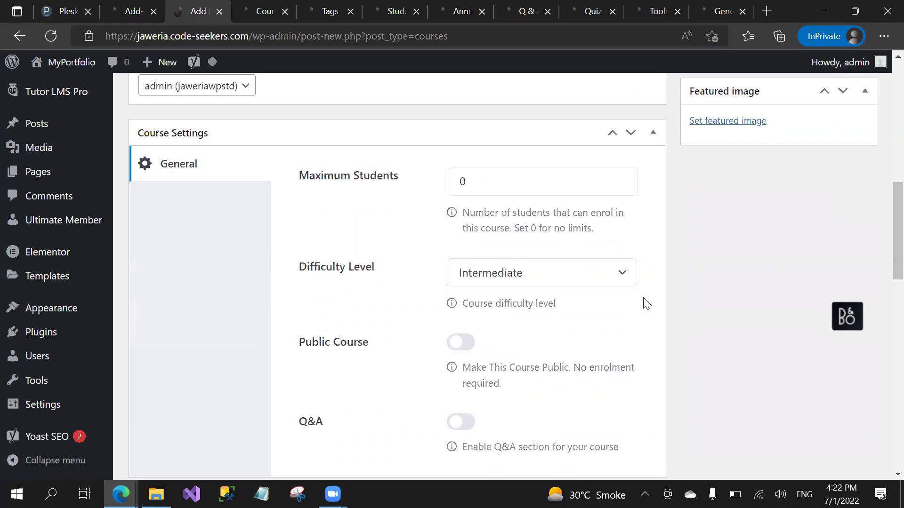
left_click(600, 278)
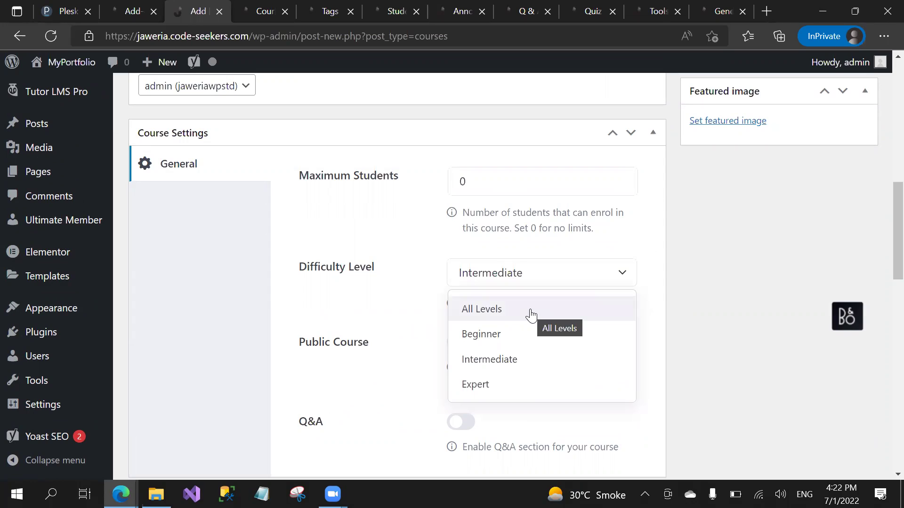
left_click(415, 297)
scroll(416, 297, "down", 2)
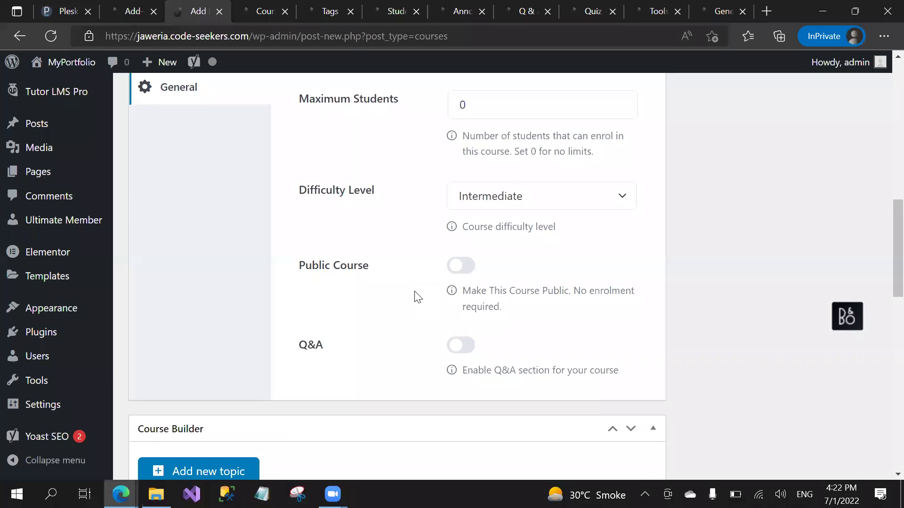
Step: Switch Public Course on and back off, and toggle the Q&A setting of the course
left_click(466, 268)
left_click(451, 270)
left_click(466, 355)
left_click(453, 354)
left_click(469, 352)
Step: Open and close the Add Topic form, and look over the Additional Data fields of the course
scroll(411, 343, "down", 6)
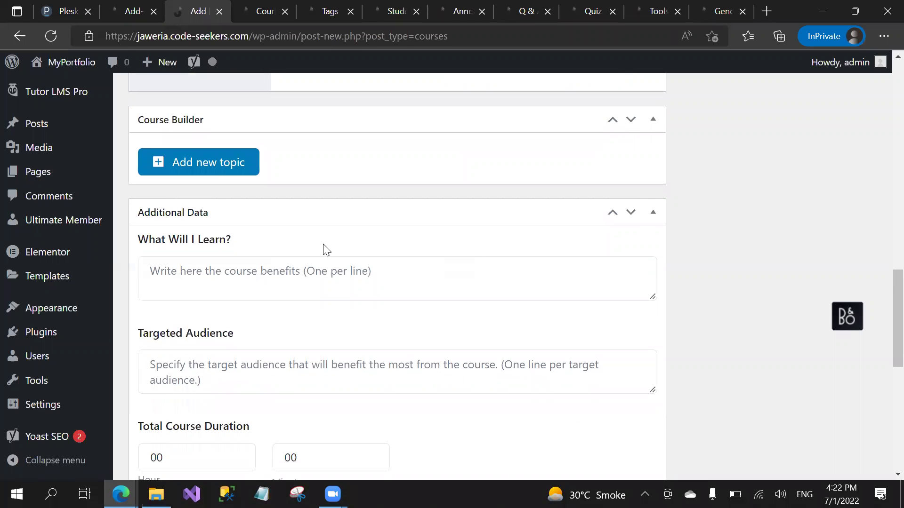
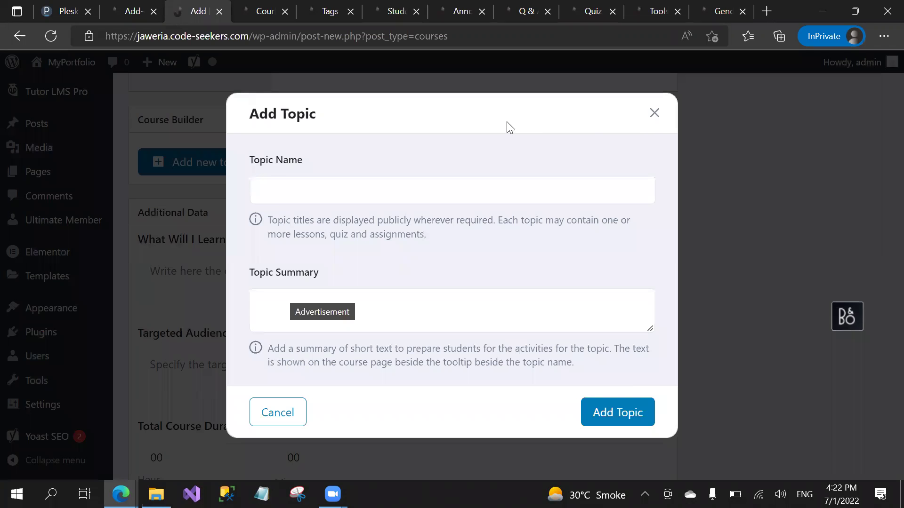
left_click(655, 113)
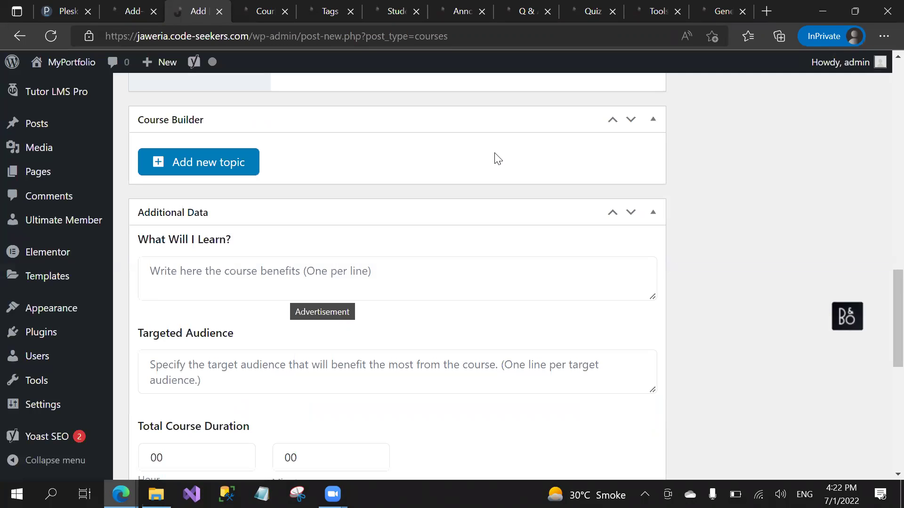
left_click(461, 280)
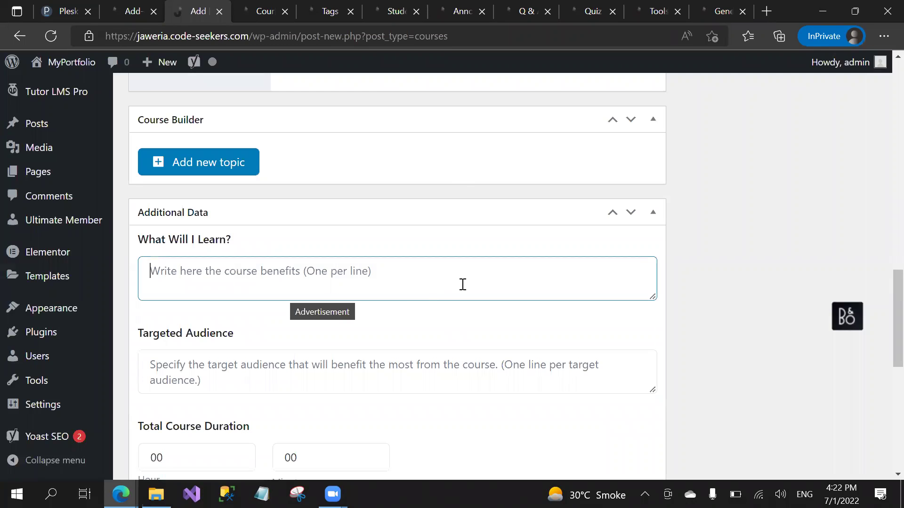
left_click(423, 335)
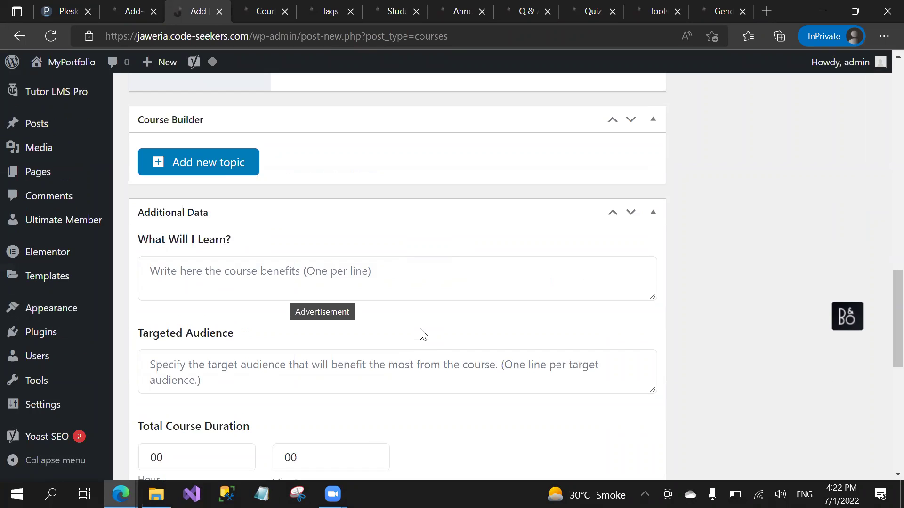
scroll(423, 335, "down", 2)
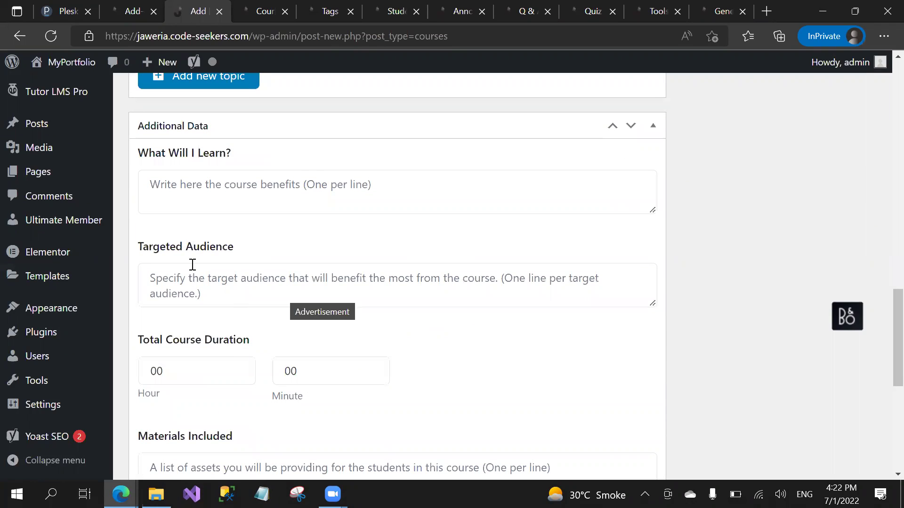
left_click(311, 182)
scroll(312, 183, "down", 5)
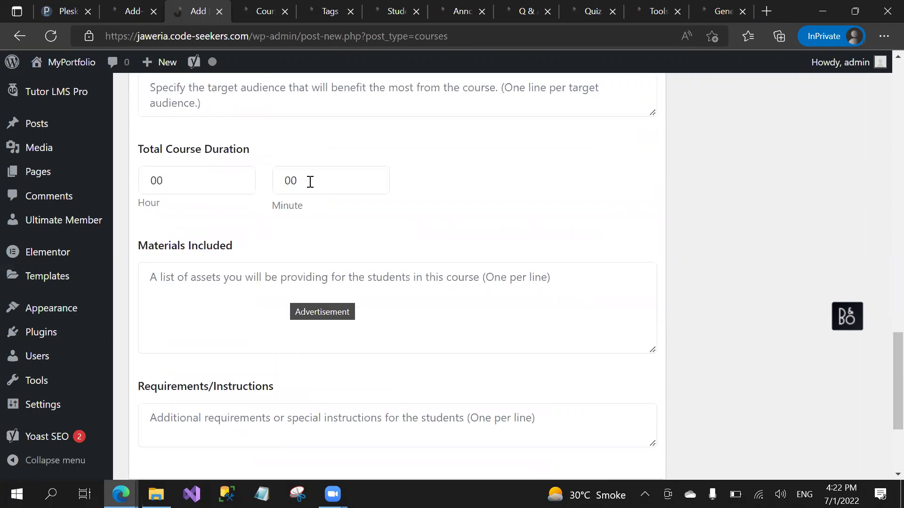
scroll(310, 182, "up", 6)
scroll(311, 183, "up", 2)
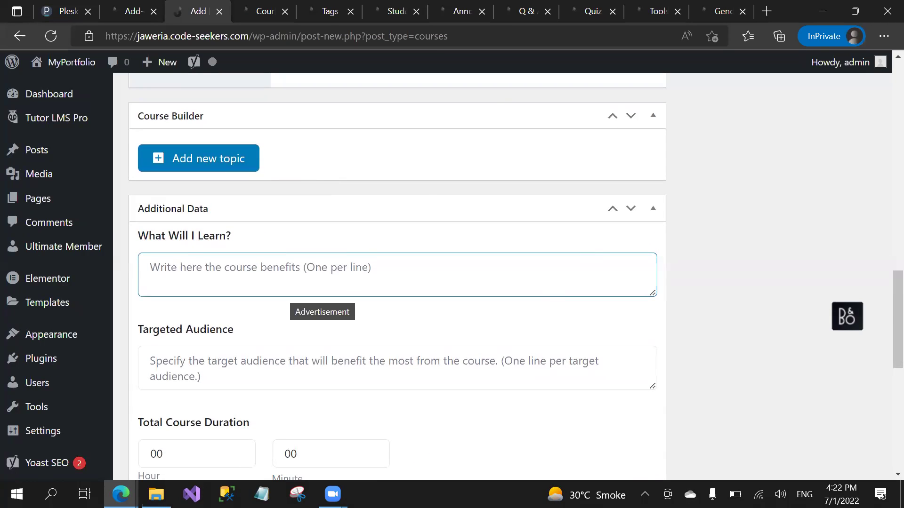
Step: Switch to the other browser window and review the course info and content of C# Course for Beginners
left_click(121, 494)
left_click(69, 464)
scroll(272, 375, "down", 10)
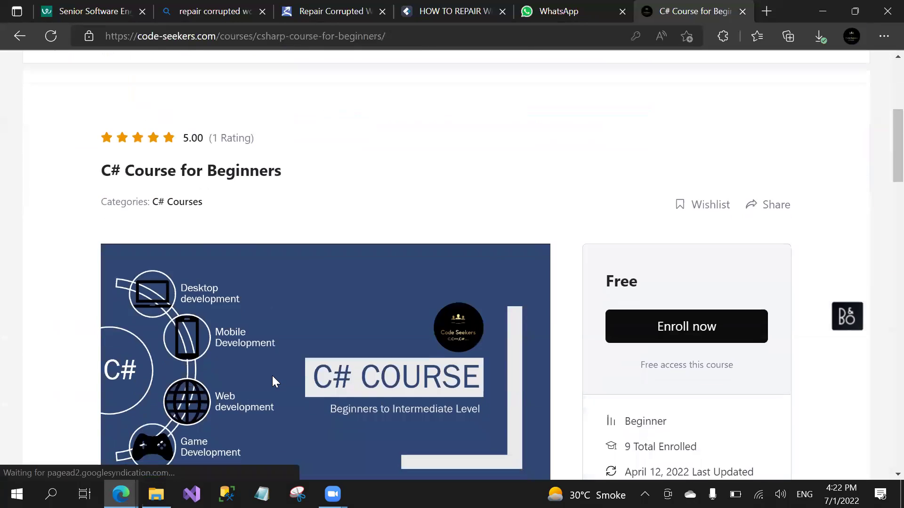
scroll(262, 219, "down", 2)
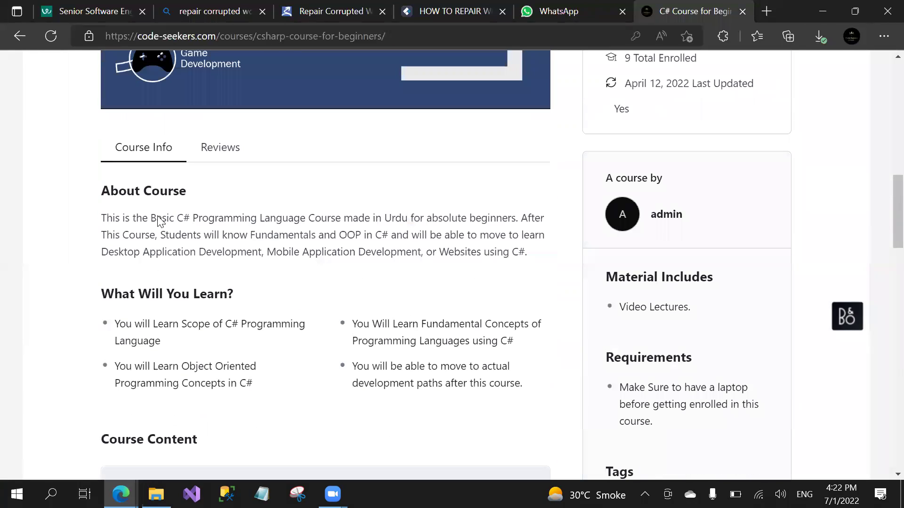
scroll(292, 291, "down", 6)
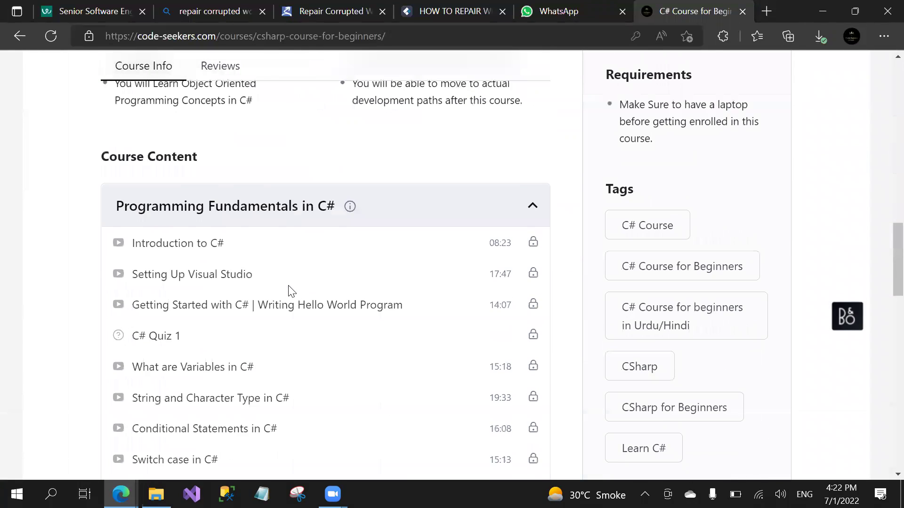
scroll(291, 290, "up", 6)
Step: Return to the Add New Course window and look through the remaining Additional Data fields and the Video section
left_click(121, 495)
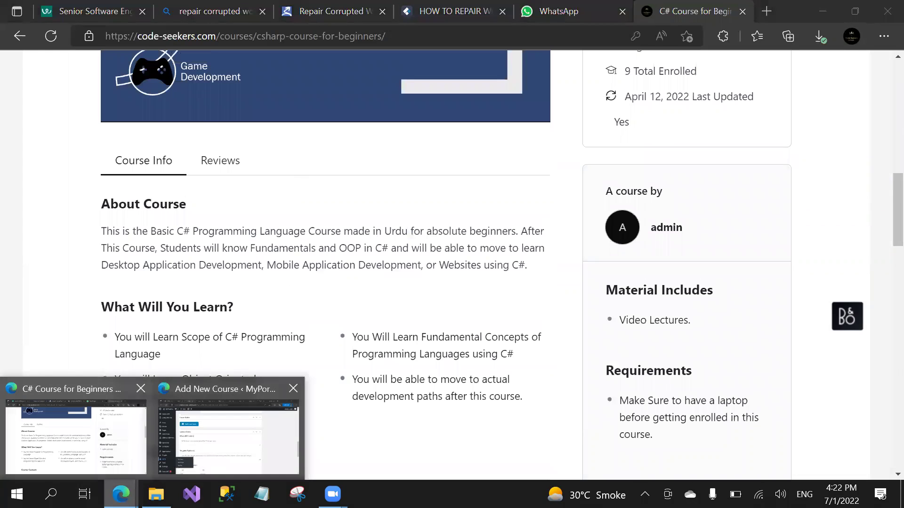
left_click(229, 436)
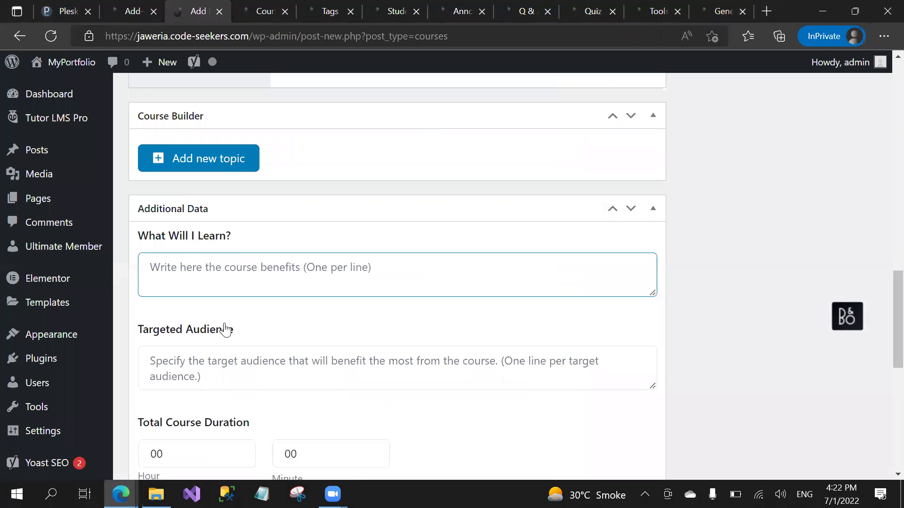
scroll(248, 365, "down", 4)
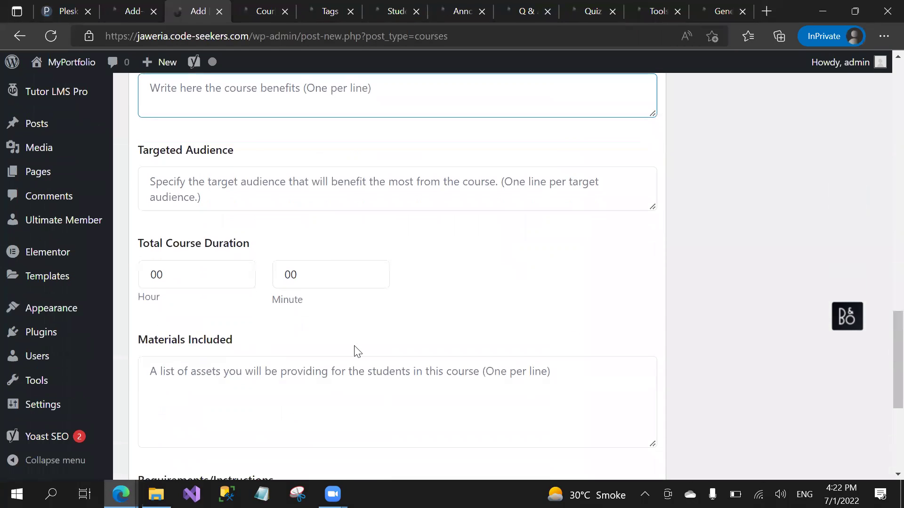
scroll(356, 352, "down", 3)
left_click(288, 372)
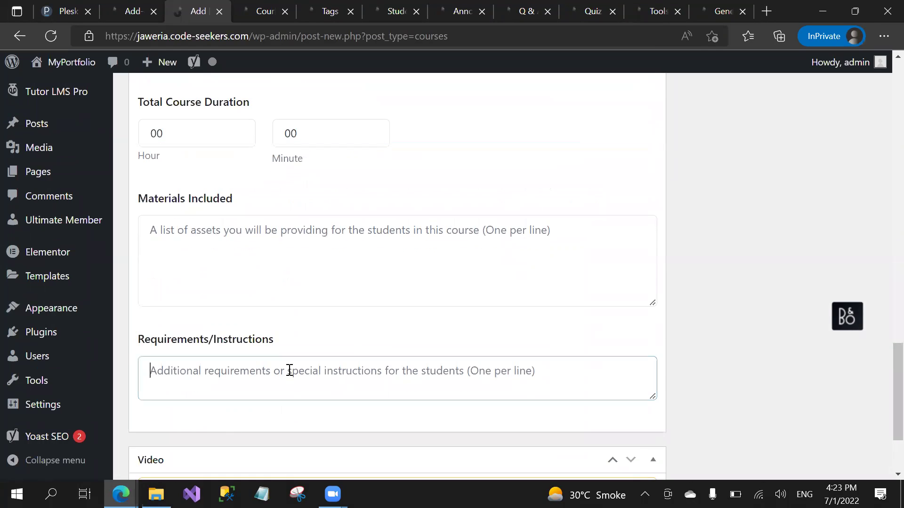
scroll(288, 371, "down", 3)
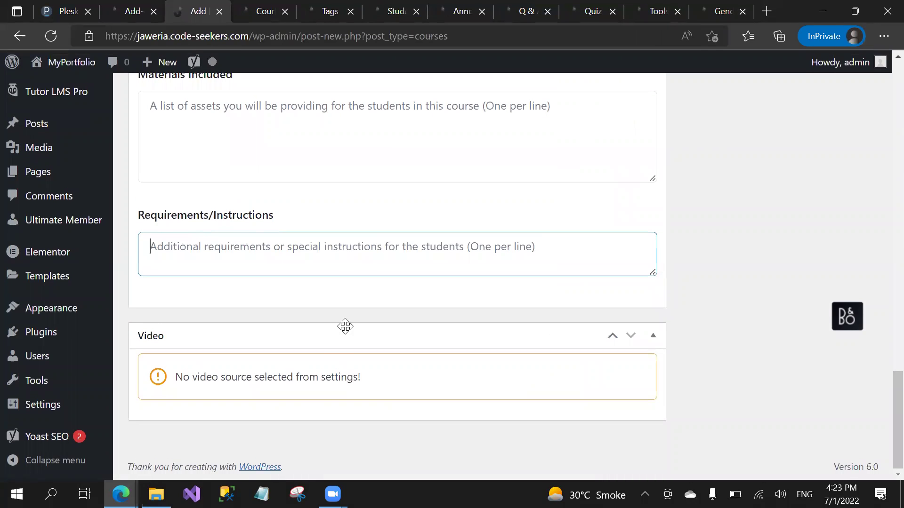
Step: Check the About Course text on the C# Course for Beginners page in the other browser window, and return to the Add New Course window
left_click(120, 494)
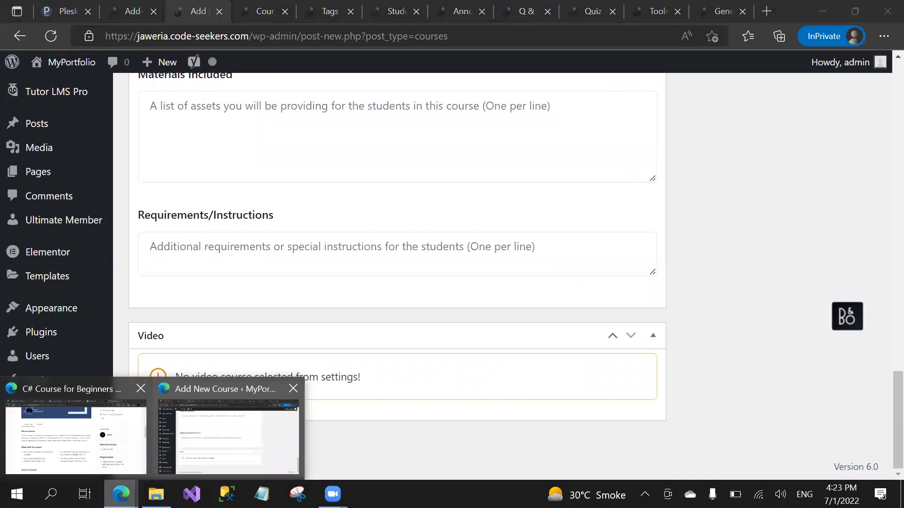
left_click(76, 435)
left_click_drag(93, 219, 426, 266)
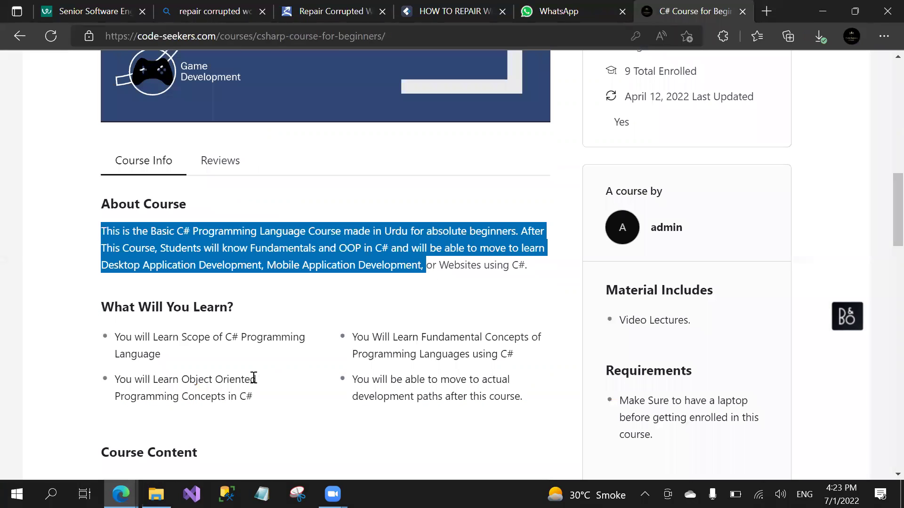
mouse_move(120, 494)
left_click(226, 448)
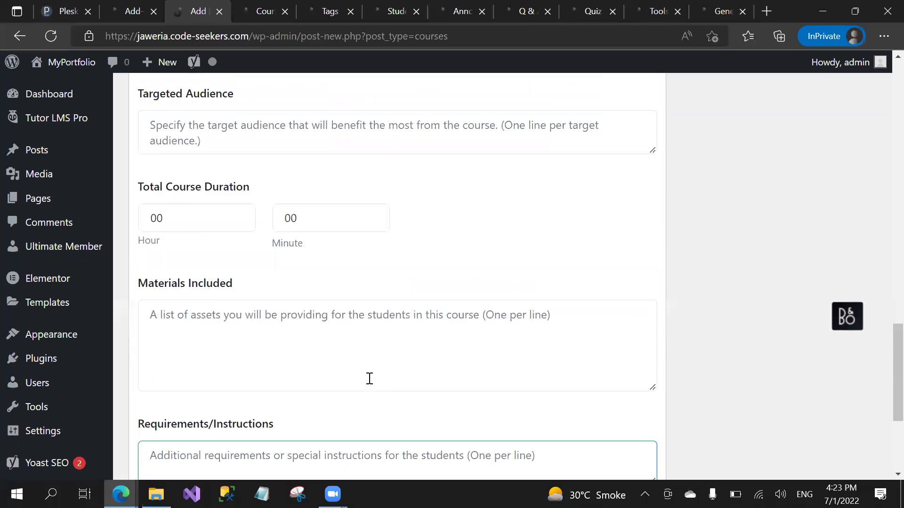
Step: Enter "Wordpress Installation and hosting" as the first course benefit under What Will I Learn
scroll(370, 379, "up", 5)
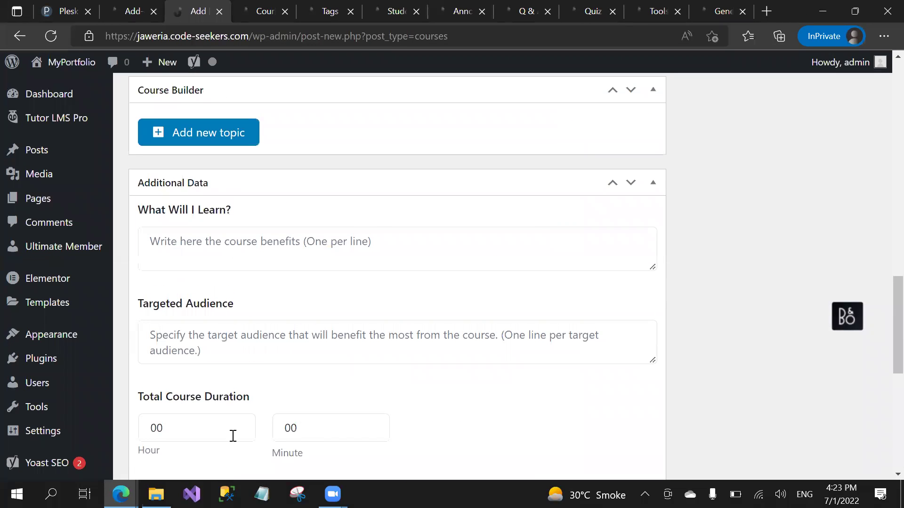
left_click(237, 243)
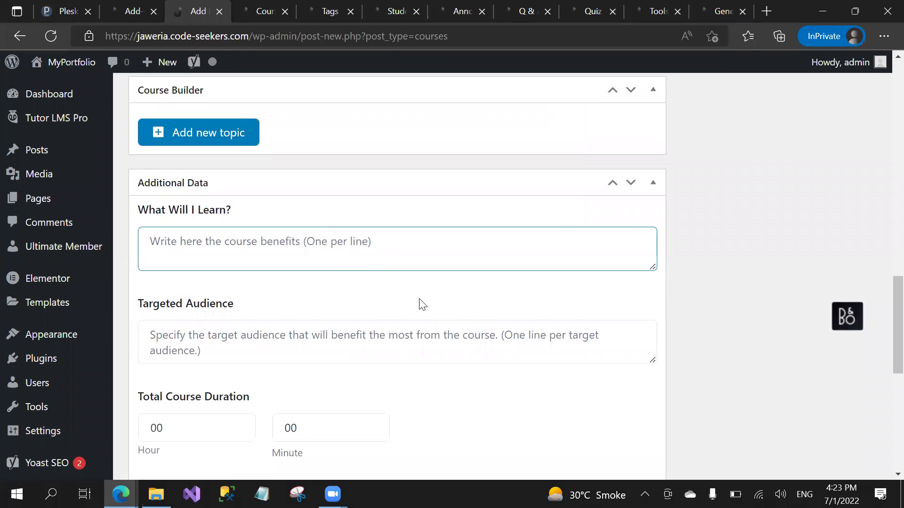
type("Th")
key("BackSpace")
key("BackSpace")
type("Wordp")
key("BackSpace")
type("dpress")
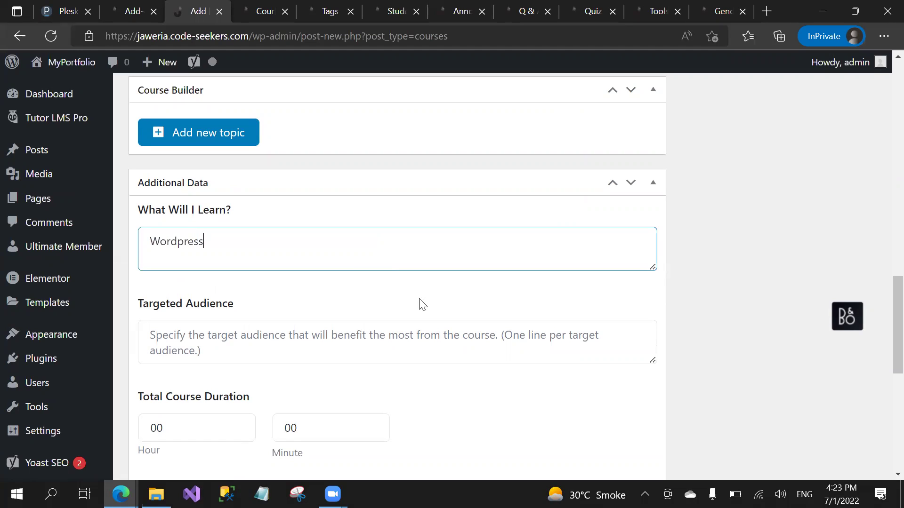
type(" Installai")
type("o")
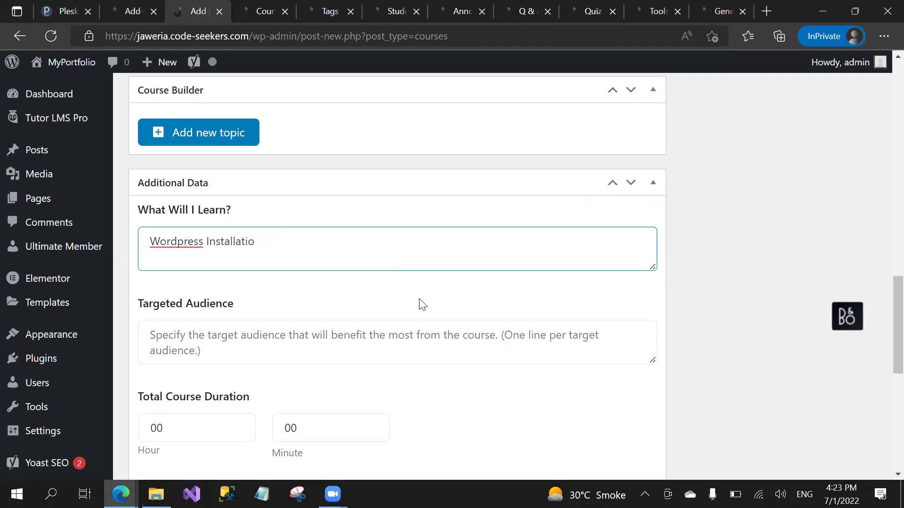
type(" ann and hosting")
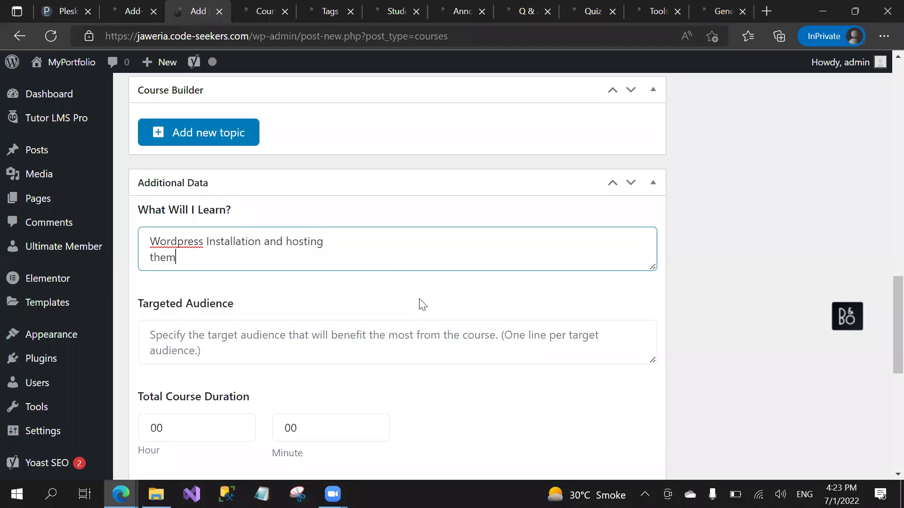
Step: Add themes, posts, menus, plugins, elementor and tutor pro as further What Will I Learn benefits, one per line
key("Return")
type("post")
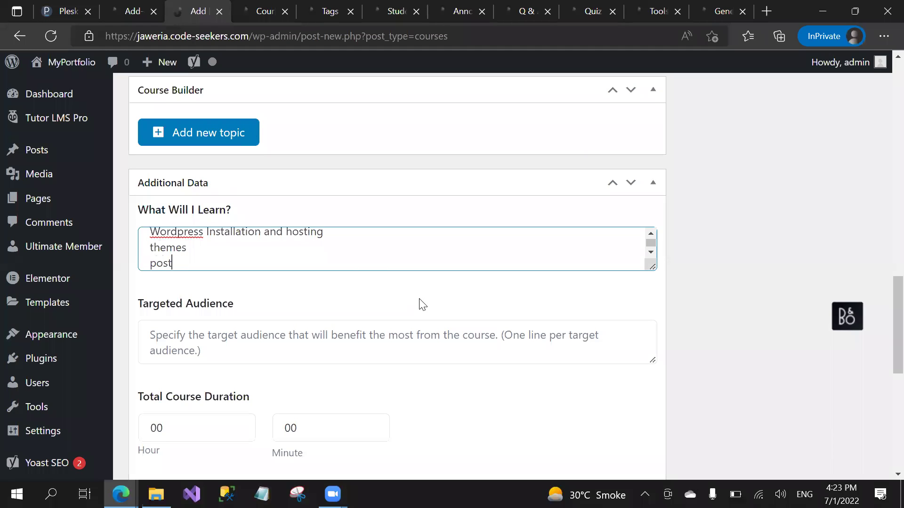
type("s")
key("Return")
type("menus")
key("Return")
type("plugins")
key("Return")
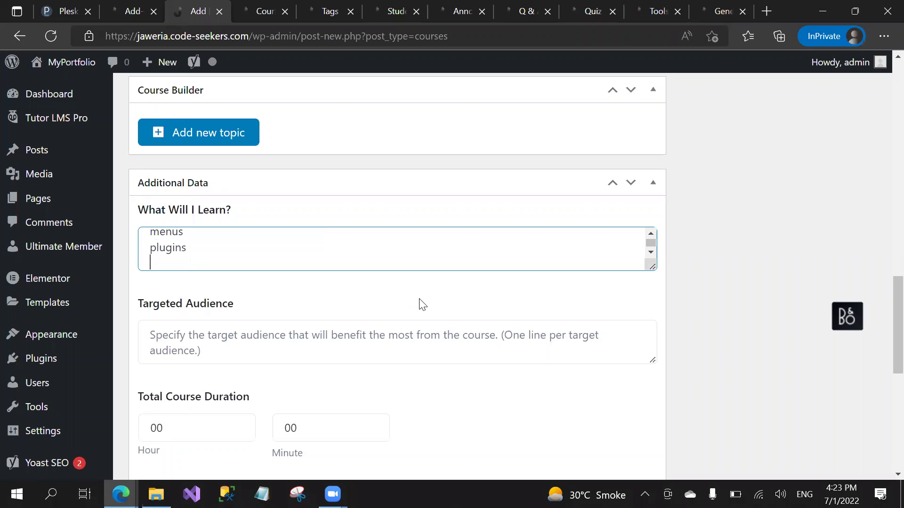
type("elementor")
key("Return")
type("tutor pro")
key("Return")
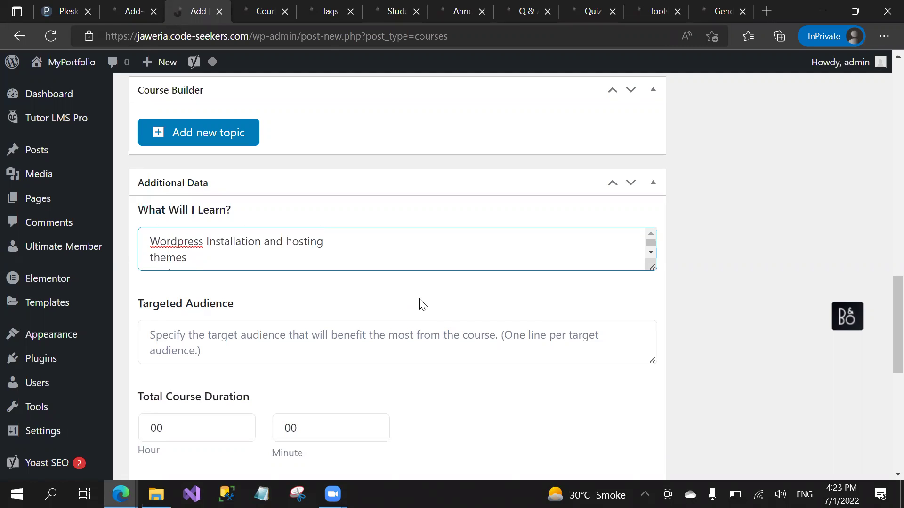
Step: Enter "Any one with passion to learn" as the course's Targeted Audience
scroll(422, 304, "down", 1)
key("Tab")
type("Any one with ")
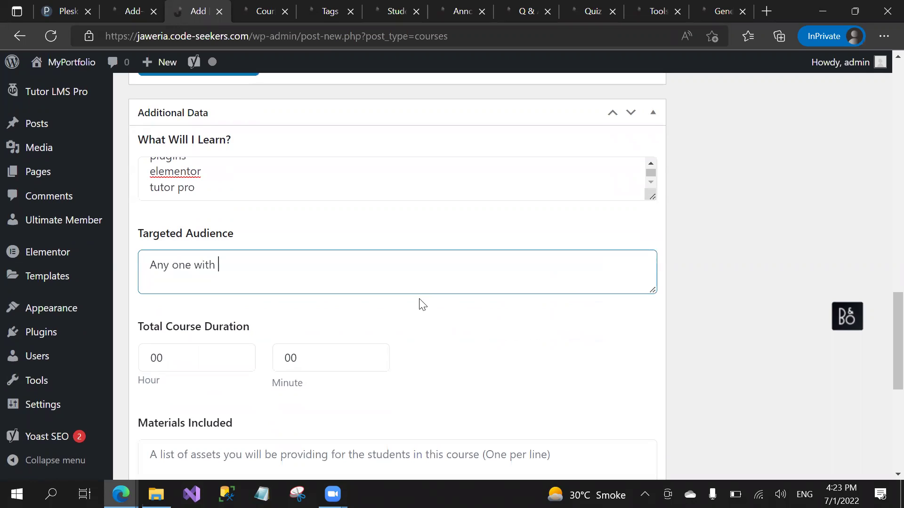
type("patsio to lea")
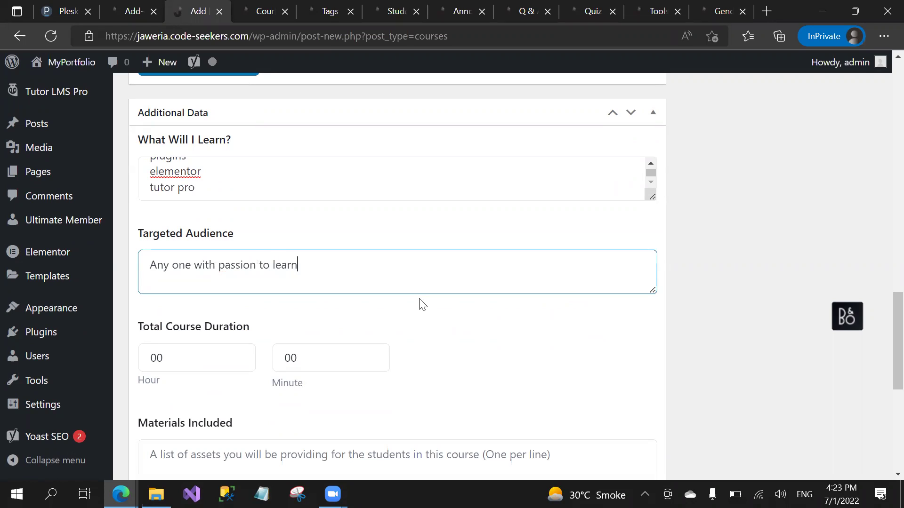
Step: Set the hours of the Total Course Duration to 3
left_click(161, 365)
key("BackSpace")
key("BackSpace")
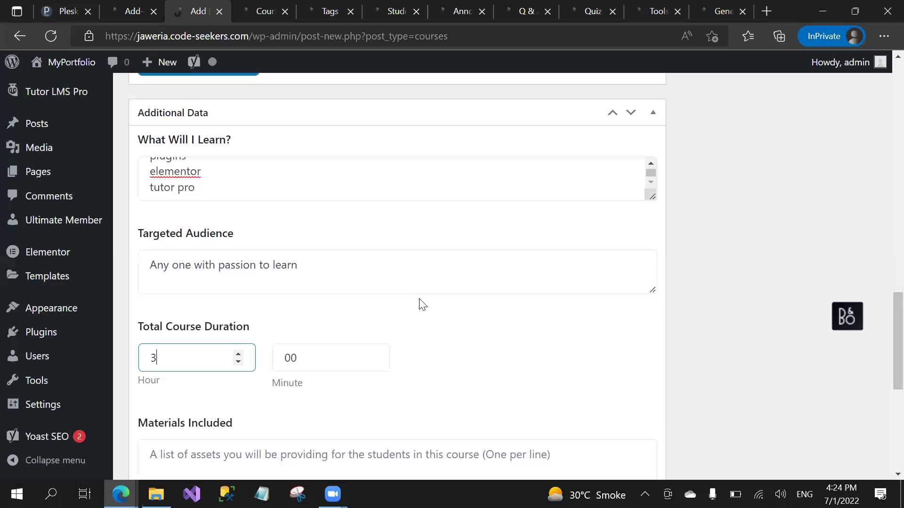
scroll(422, 305, "down", 1)
left_click(295, 313)
Step: Enter "Free Access to Tutor Pro." under Materials Included for the course
scroll(295, 273, "down", 2)
key("Tab")
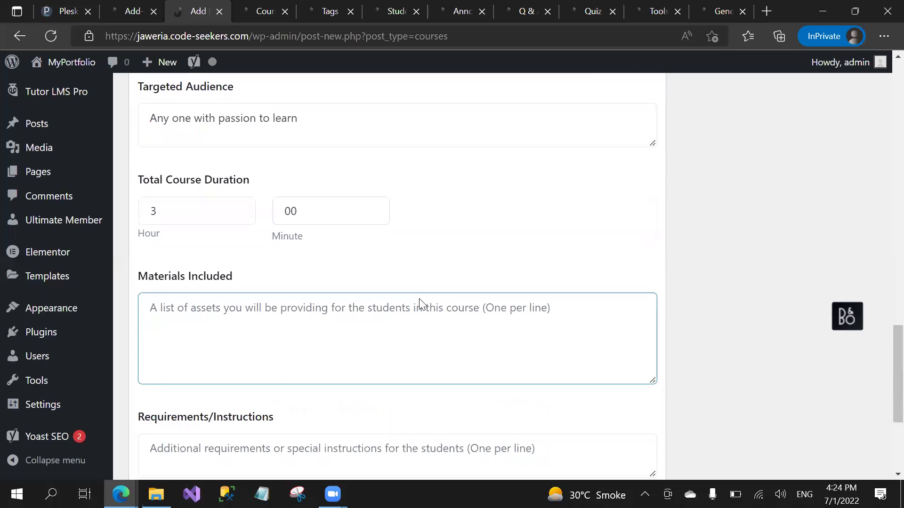
scroll(420, 303, "down", 1)
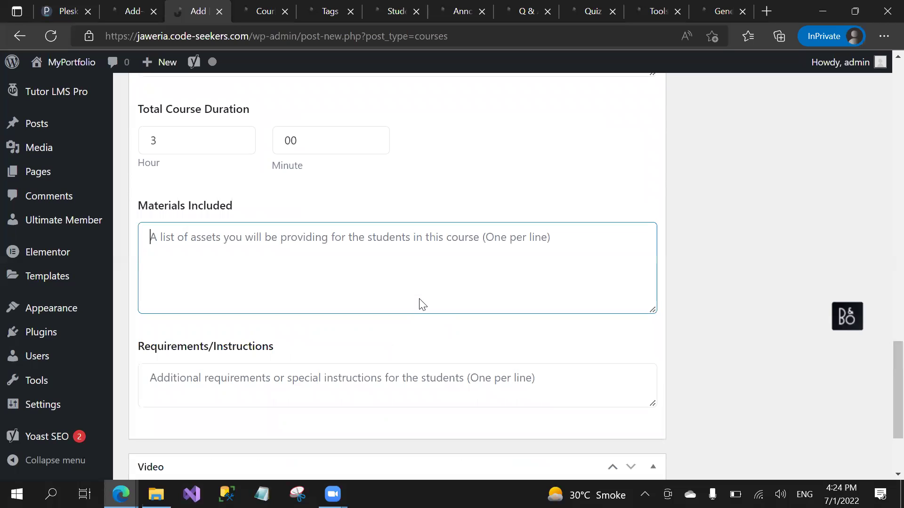
type("Free Access to Tutor Pro.")
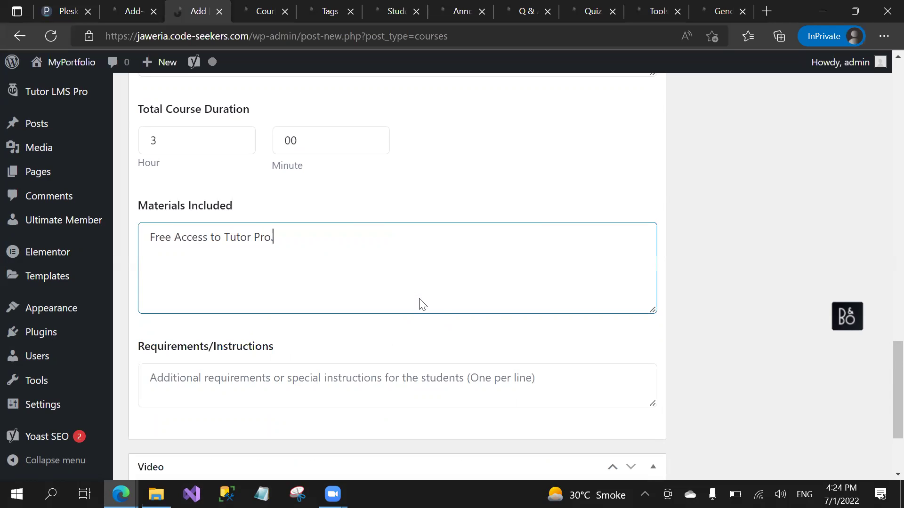
scroll(420, 304, "down", 3)
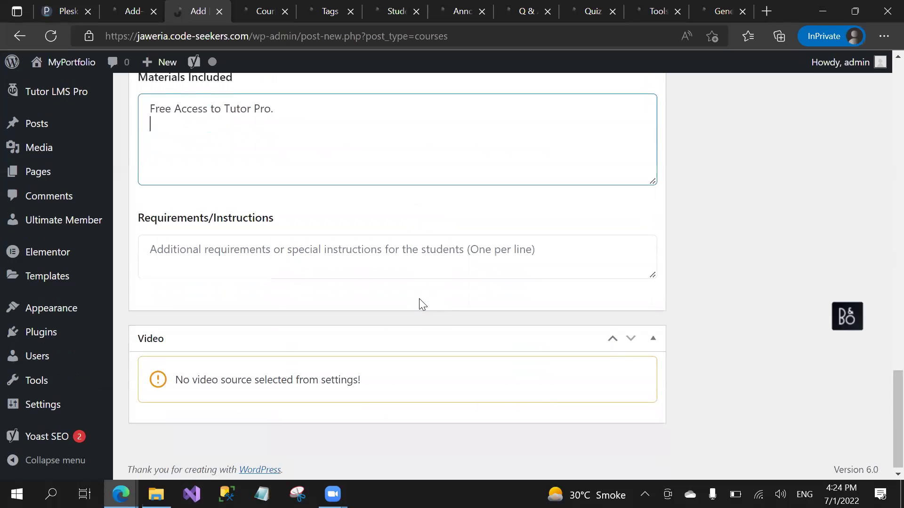
Step: Switch to the C# Course for Beginners window and examine its About Course and What Will You Learn sections
left_click(330, 267)
left_click(121, 494)
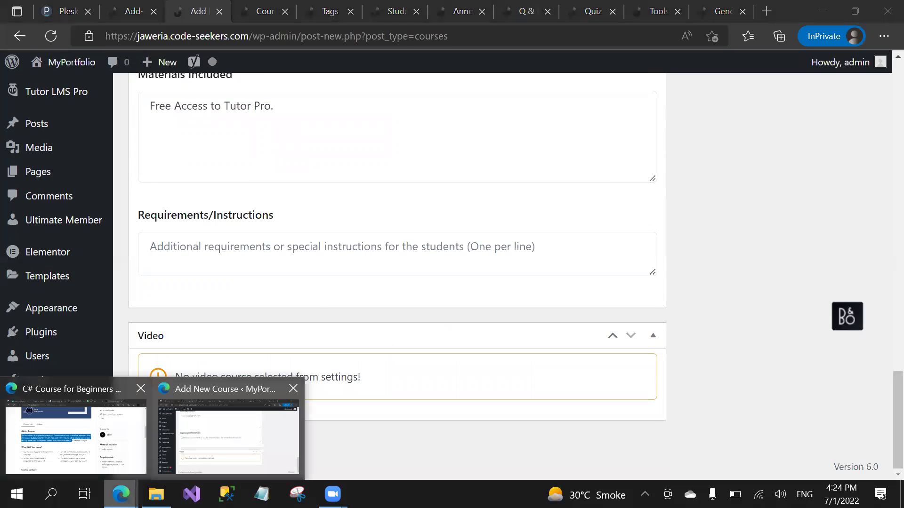
left_click(75, 438)
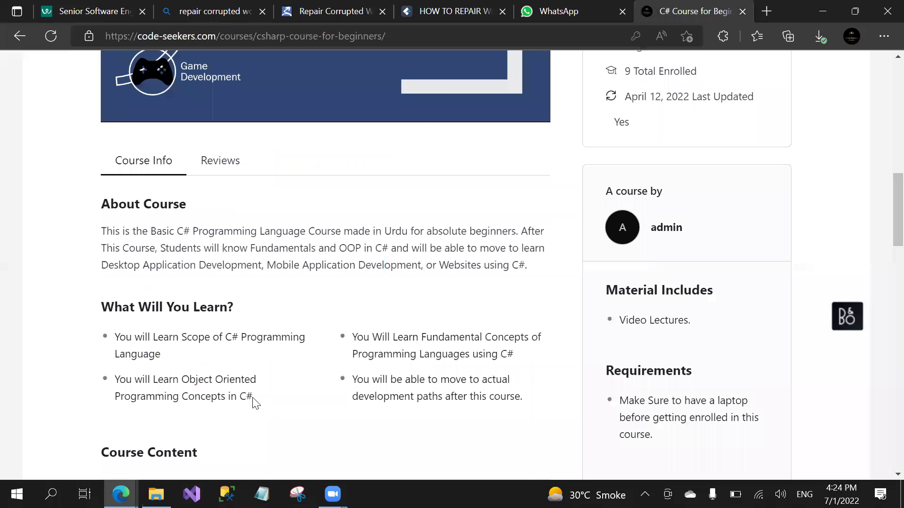
left_click_drag(103, 232, 545, 262)
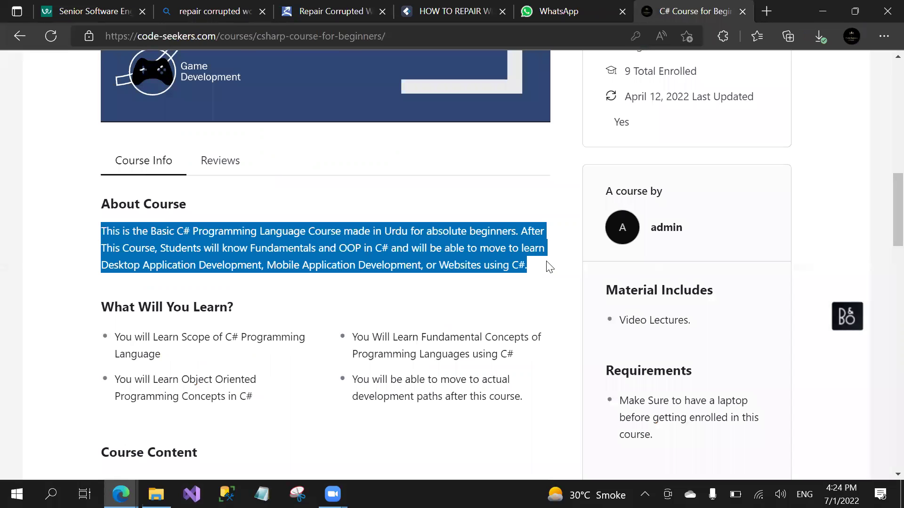
scroll(549, 267, "down", 2)
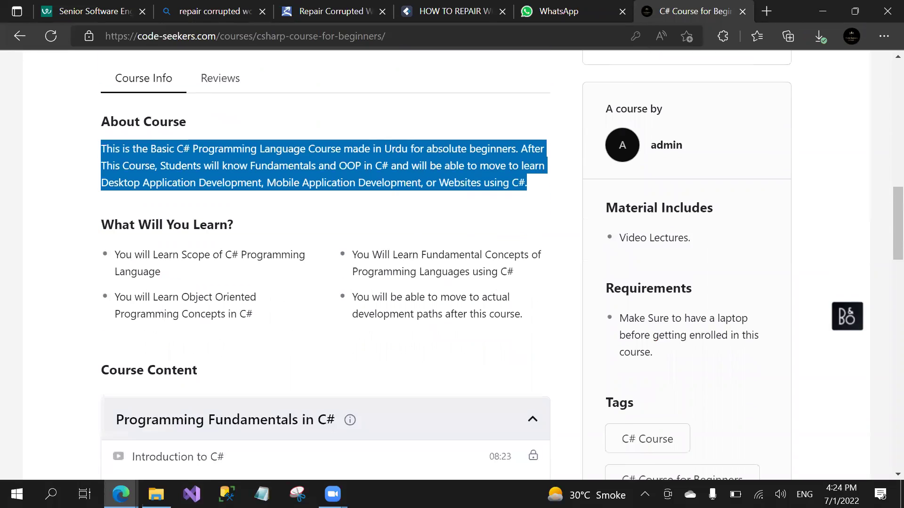
left_click_drag(107, 243, 543, 305)
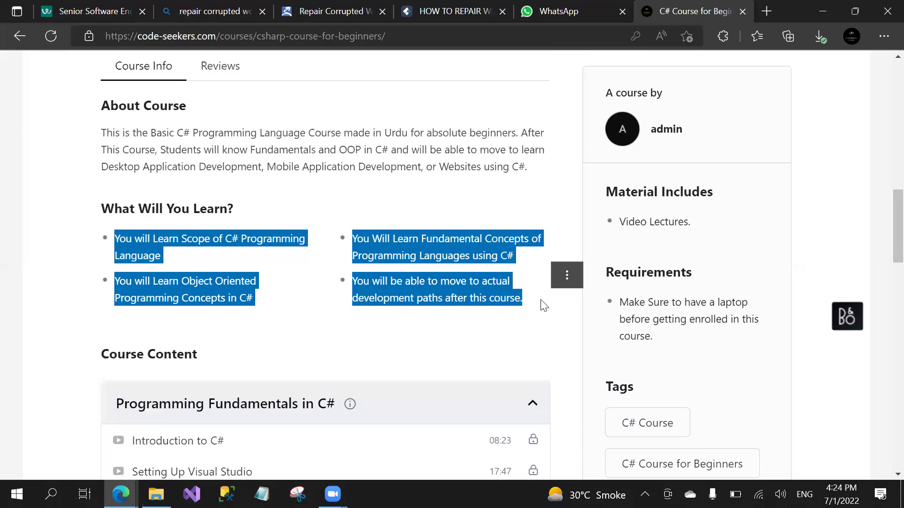
scroll(226, 355, "down", 3)
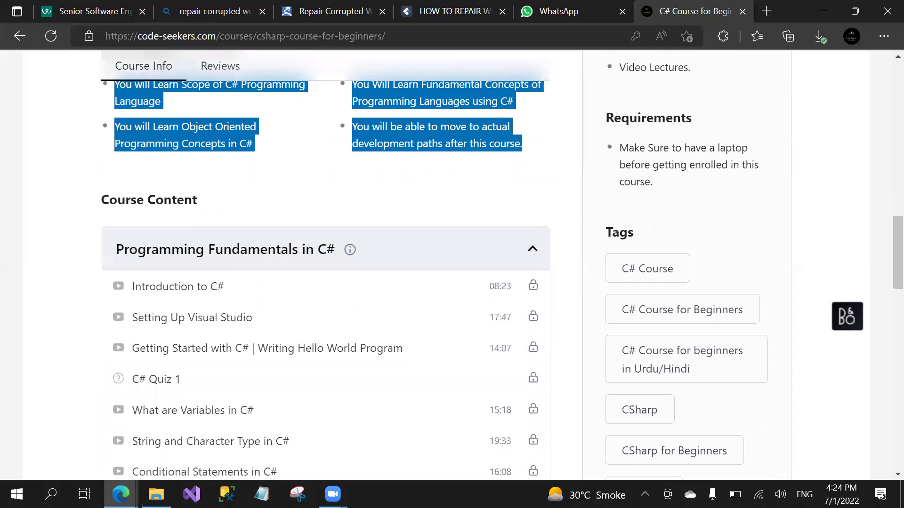
left_click(293, 194)
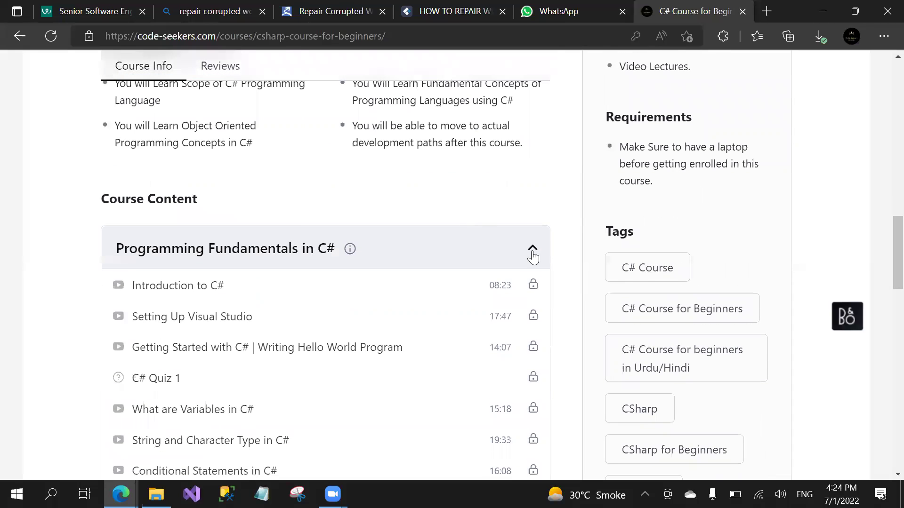
Step: Look through the lessons and quizzes in the C# course content, and collapse both of its topics
scroll(353, 327, "down", 3)
scroll(315, 332, "up", 2)
scroll(315, 332, "down", 1)
scroll(315, 333, "down", 10)
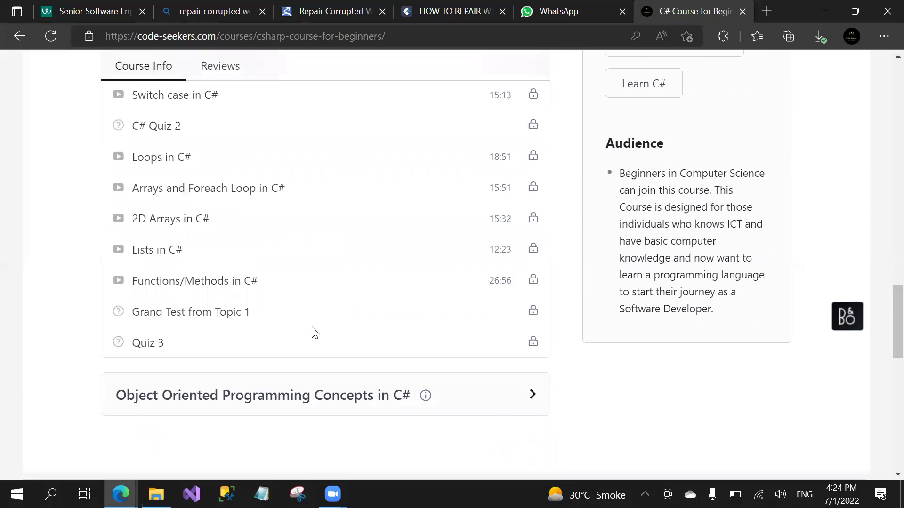
scroll(315, 332, "up", 7)
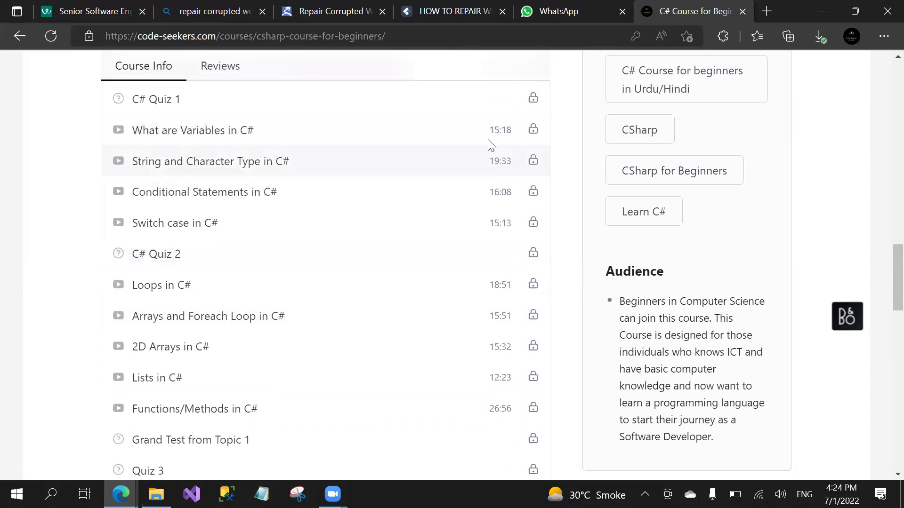
scroll(504, 351, "down", 10)
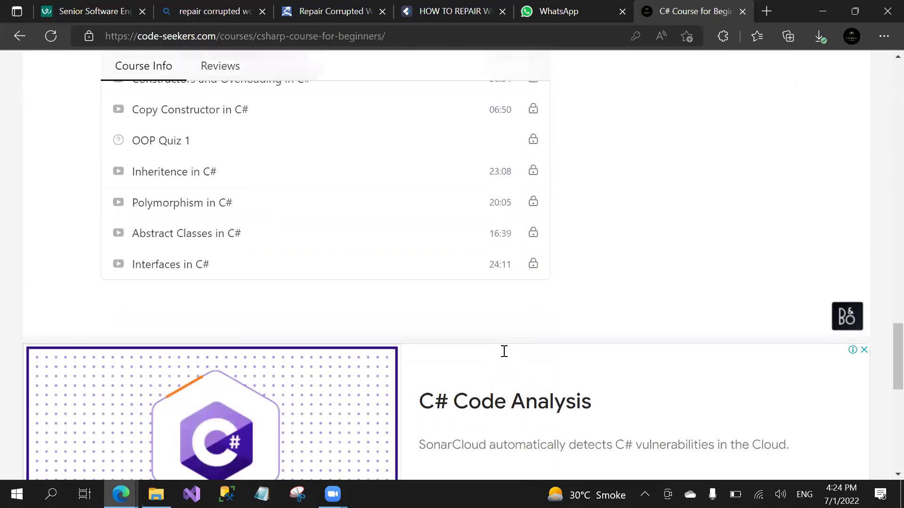
scroll(502, 351, "up", 15)
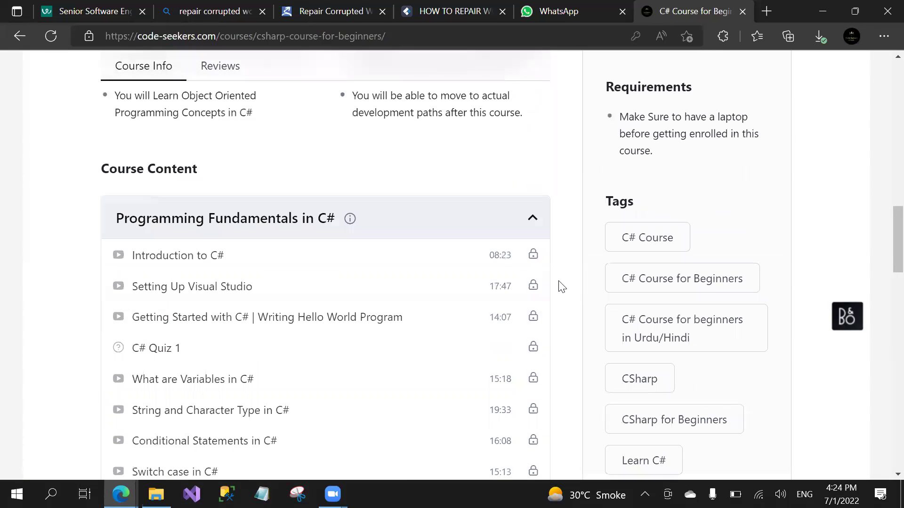
left_click(532, 220)
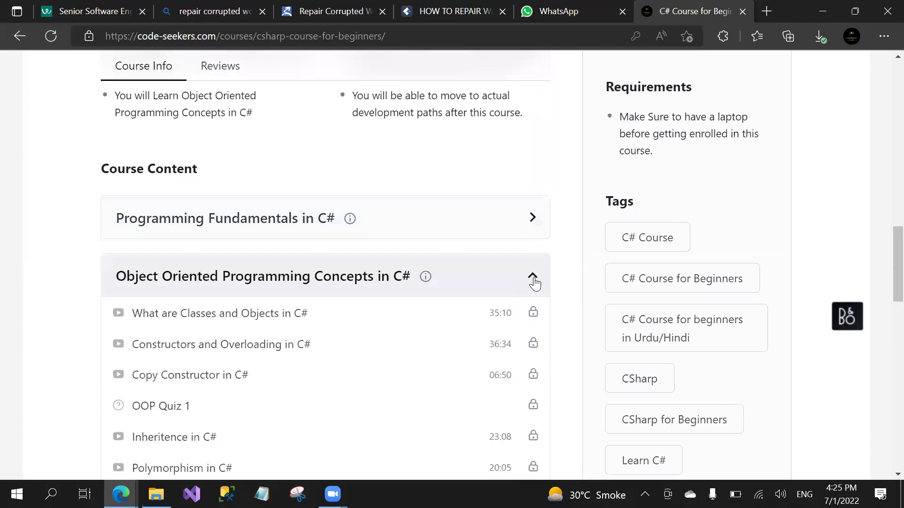
left_click(534, 279)
Step: Open the Reviews of the C# course, and look over its student ratings and enrolment details
scroll(534, 283, "up", 10)
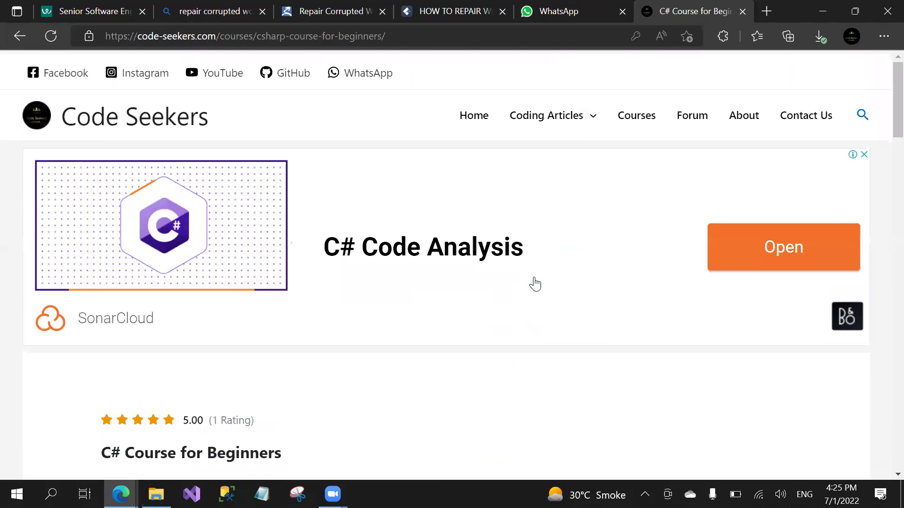
scroll(535, 284, "down", 5)
scroll(535, 284, "down", 2)
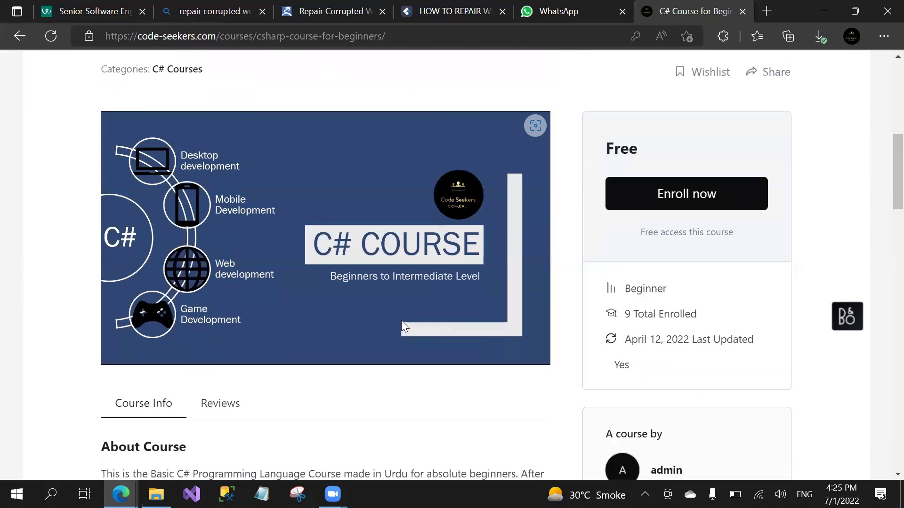
scroll(403, 322, "down", 8)
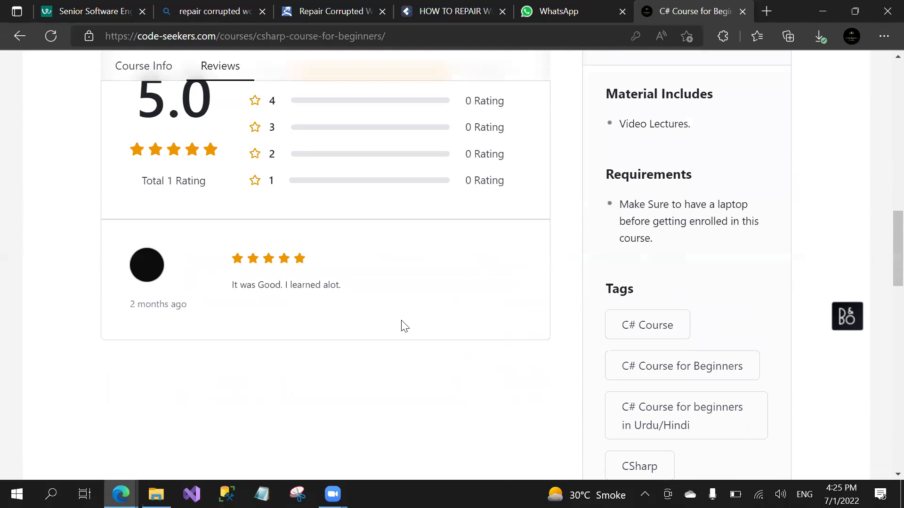
scroll(403, 326, "up", 4)
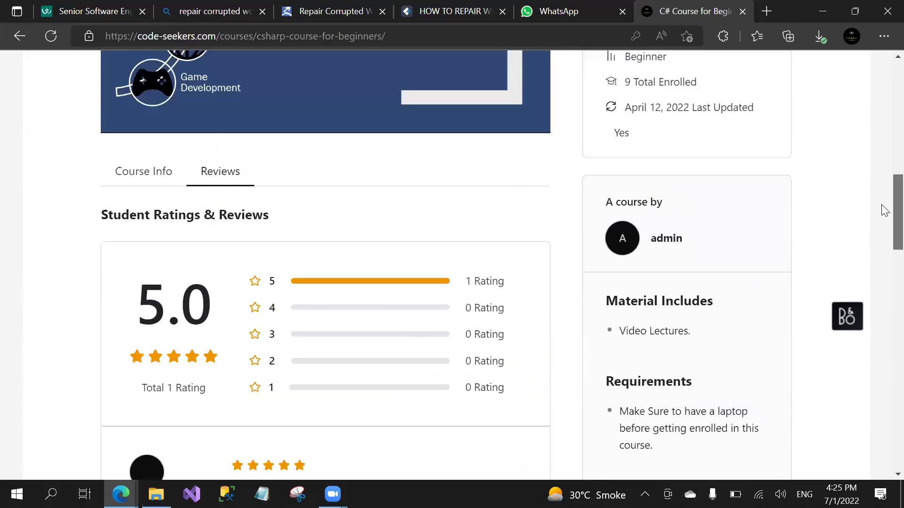
left_click_drag(882, 207, 885, 165)
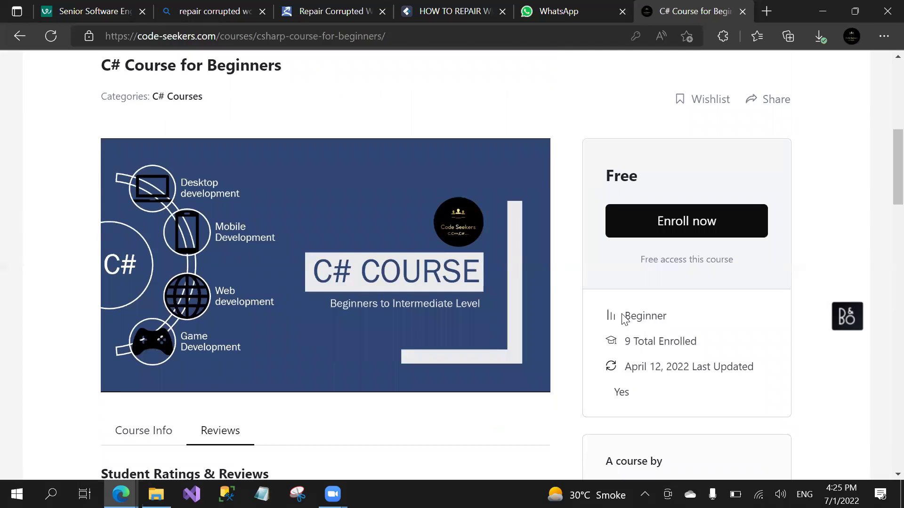
Step: Examine the difficulty level, enrolment and last-updated details in the C# course's enrolment box
left_click_drag(628, 319, 621, 344)
left_click(716, 352)
left_click(630, 391)
triple_click(631, 391)
scroll(631, 393, "down", 5)
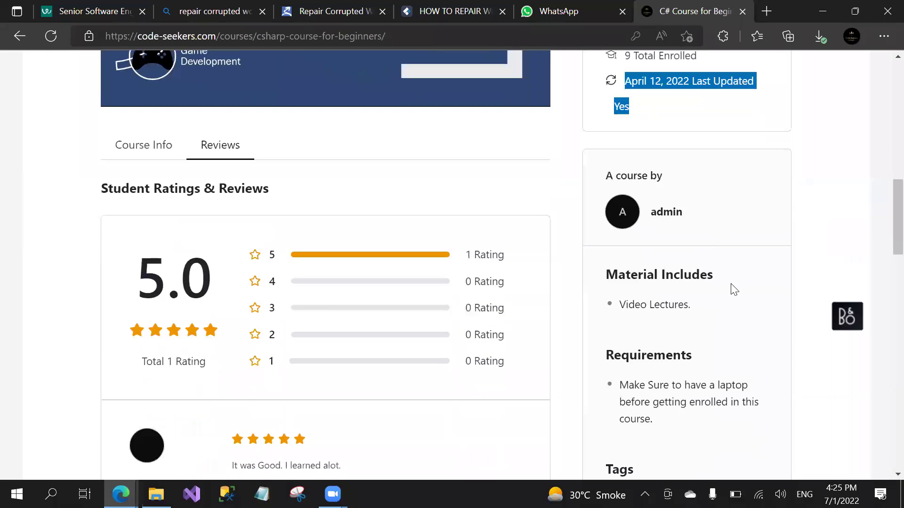
scroll(725, 201, "down", 2)
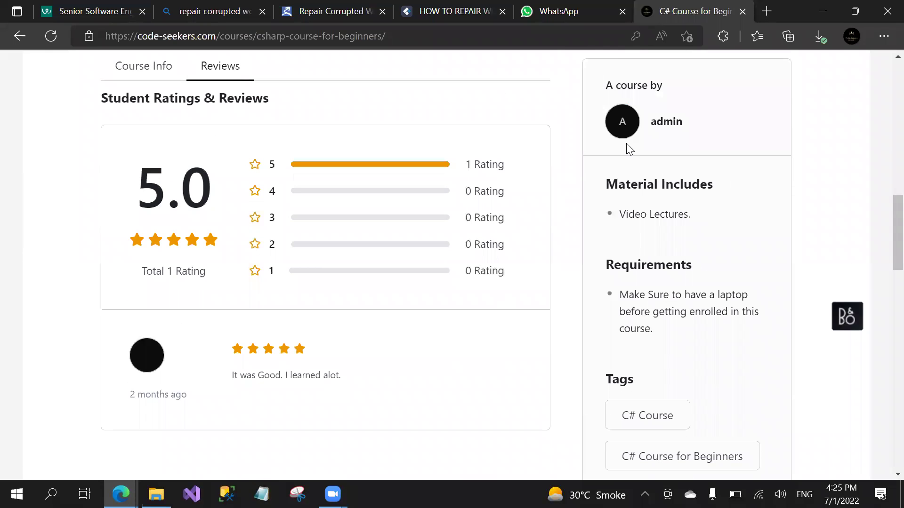
Step: Read the C# course's instructor, Material Includes, Requirements and Audience sections
left_click_drag(689, 127, 600, 76)
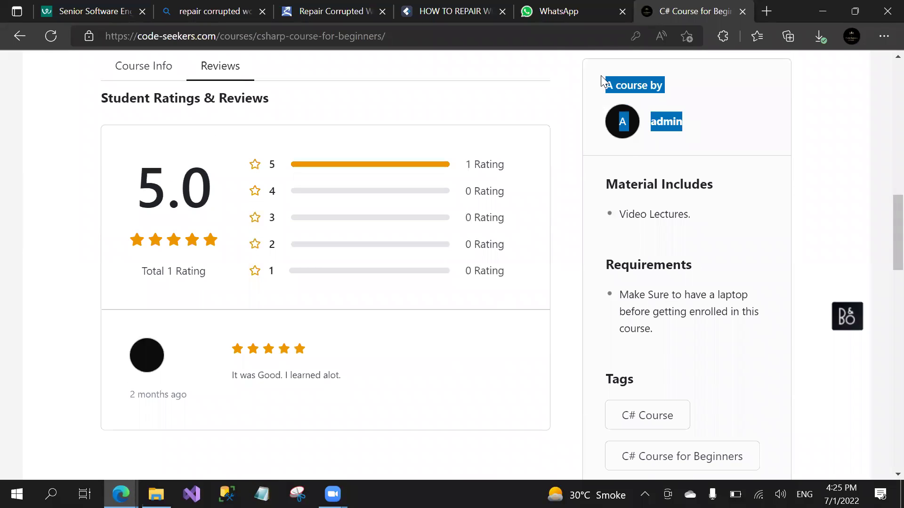
left_click(725, 232)
left_click_drag(609, 184, 707, 236)
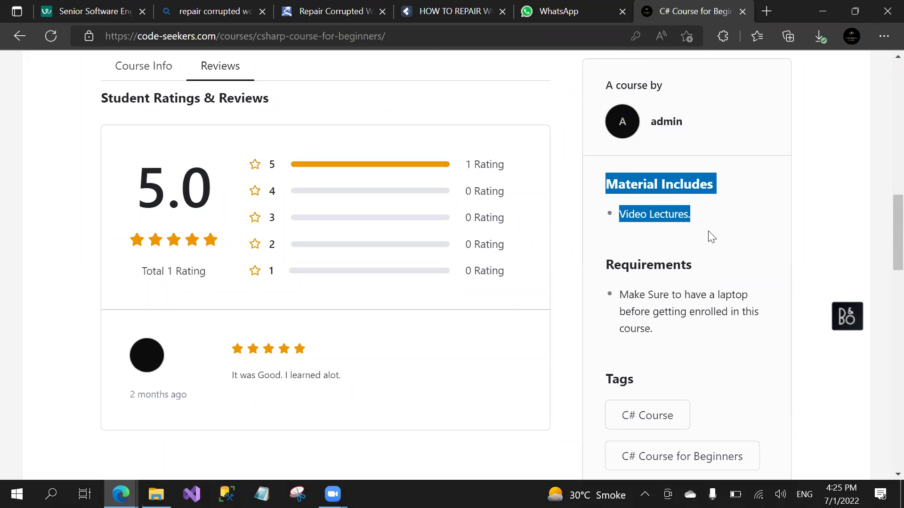
left_click(700, 282)
left_click_drag(610, 263, 667, 330)
scroll(688, 289, "down", 3)
scroll(687, 288, "down", 10)
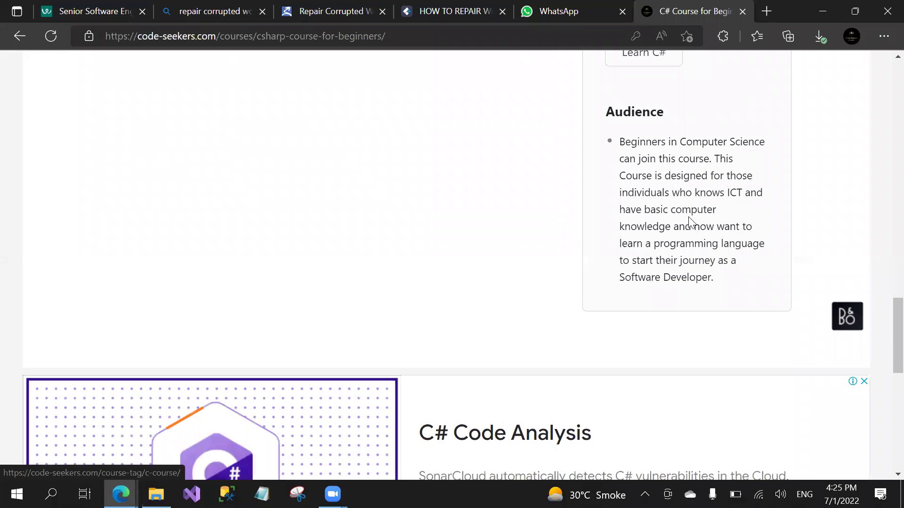
left_click_drag(720, 281, 631, 83)
Step: Switch back to the Add New Course window and collapse the Course Settings section
left_click(121, 493)
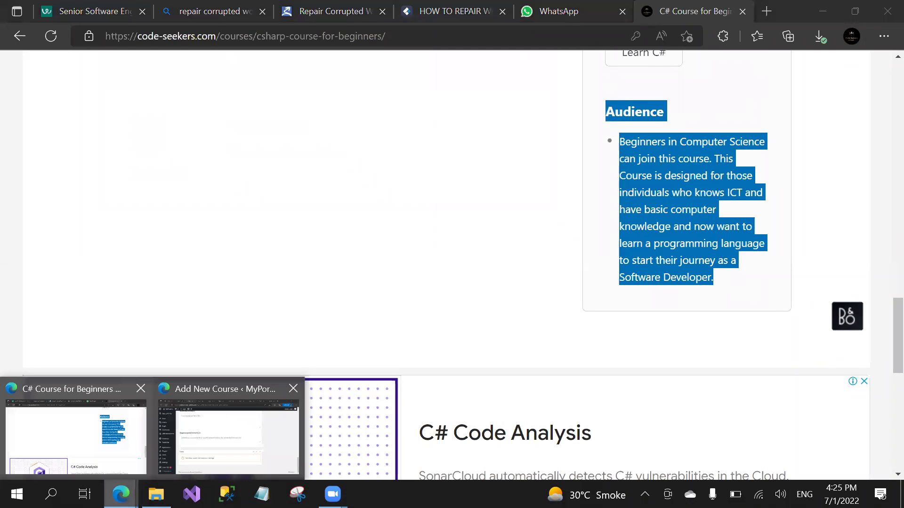
left_click(216, 419)
scroll(266, 225, "up", 8)
scroll(268, 225, "up", 8)
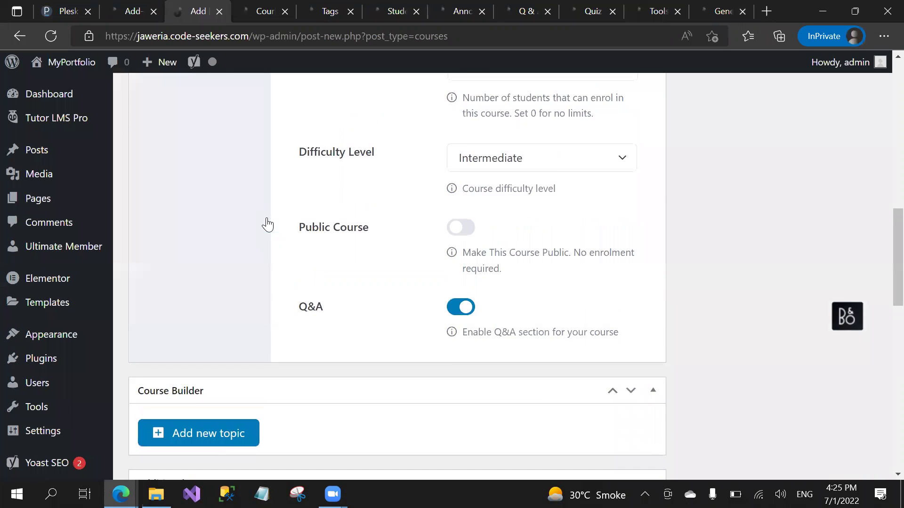
scroll(267, 224, "up", 2)
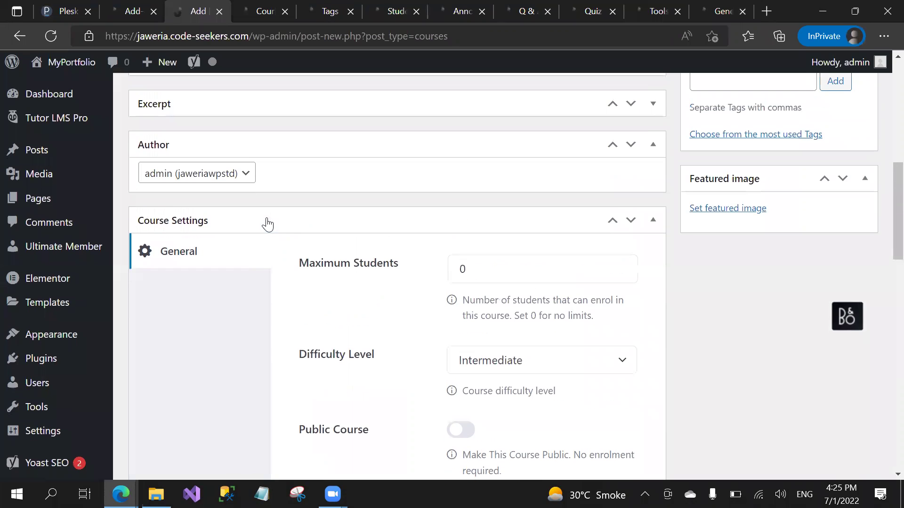
left_click(662, 228)
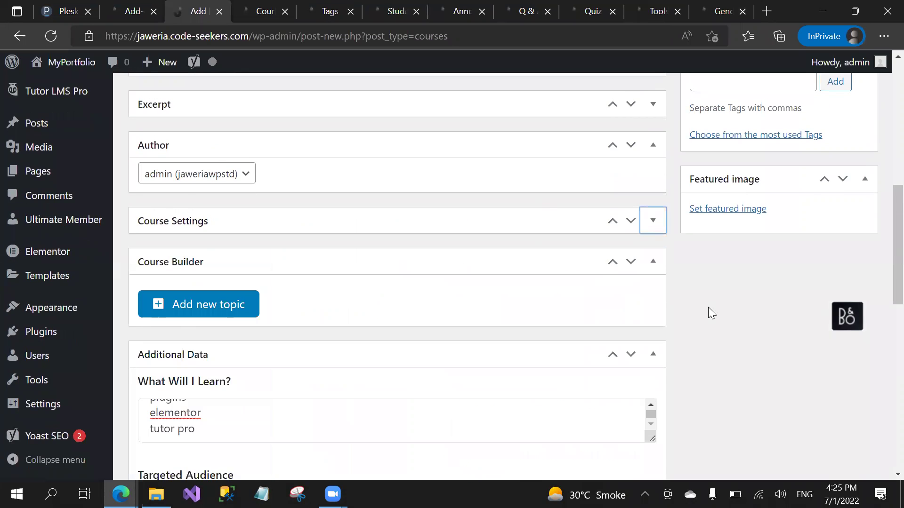
Step: Collapse the Additional Data section of the new course
scroll(708, 307, "up", 4)
scroll(708, 307, "down", 3)
scroll(282, 254, "down", 2)
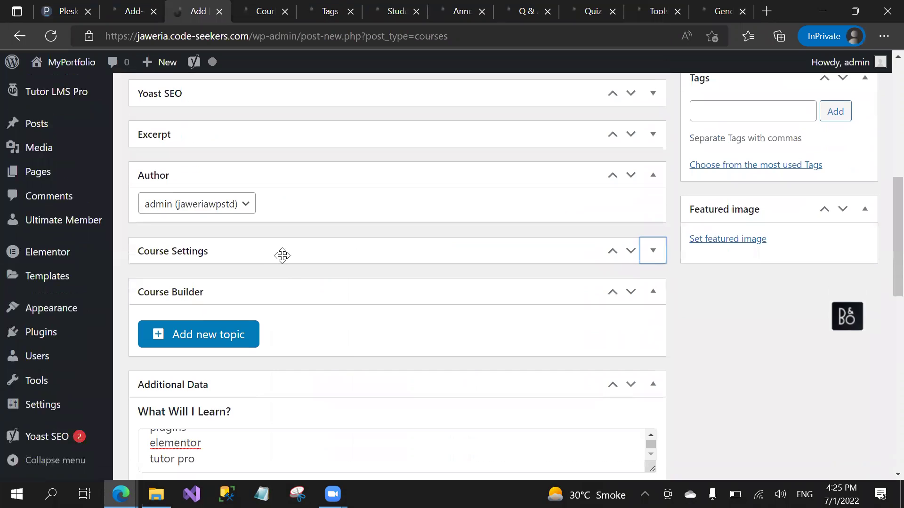
left_click_drag(882, 260, 882, 305)
scroll(883, 390, "down", 3)
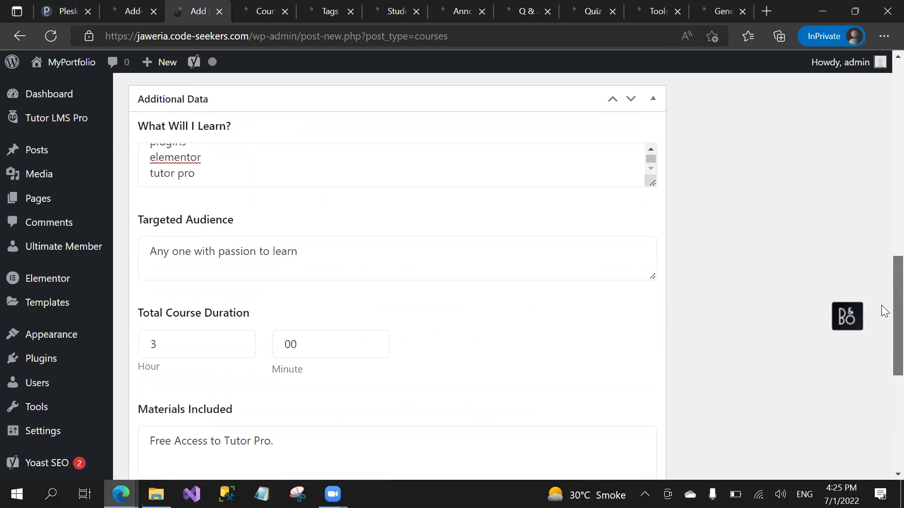
left_click(651, 198)
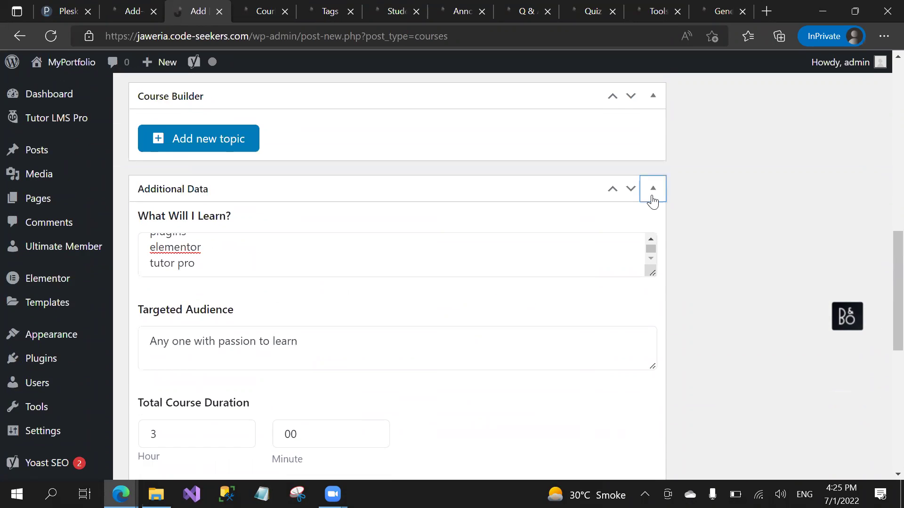
Step: Check the most used and all categories lists under Course Categories for the new course
scroll(885, 322, "up", 9)
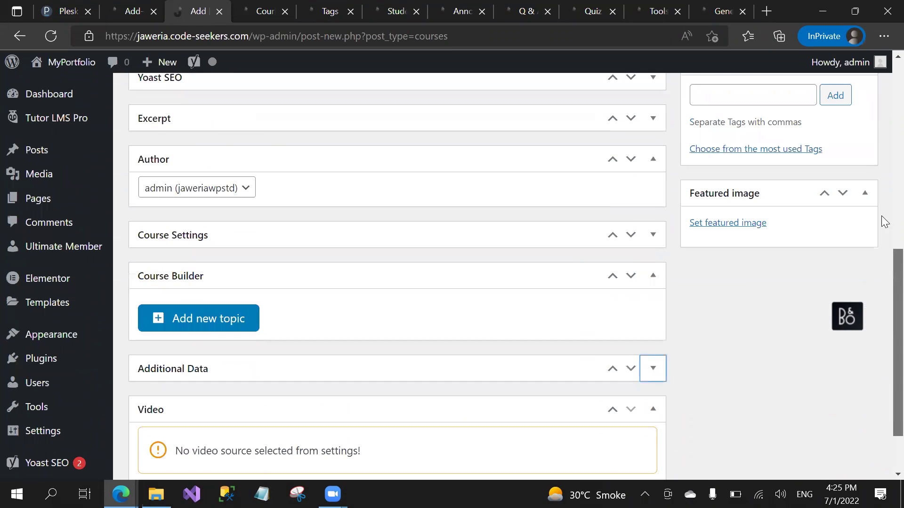
scroll(885, 217, "down", 3)
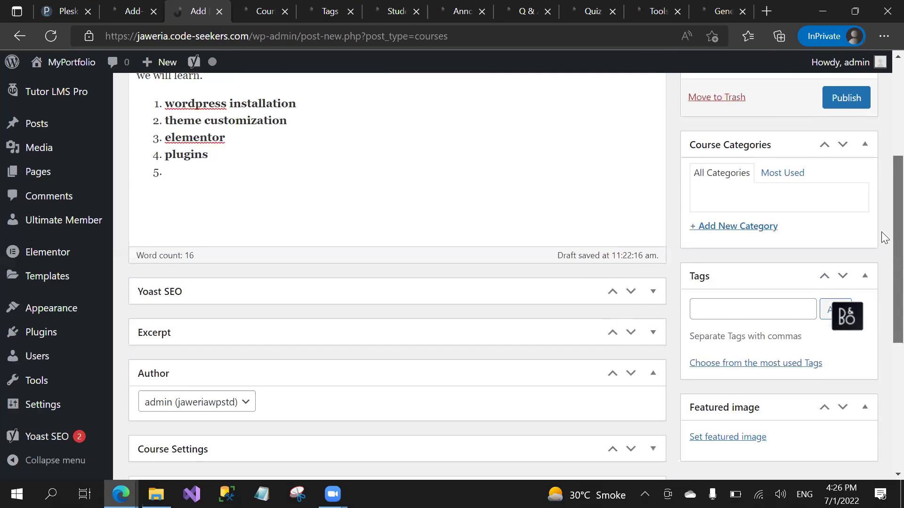
left_click(778, 151)
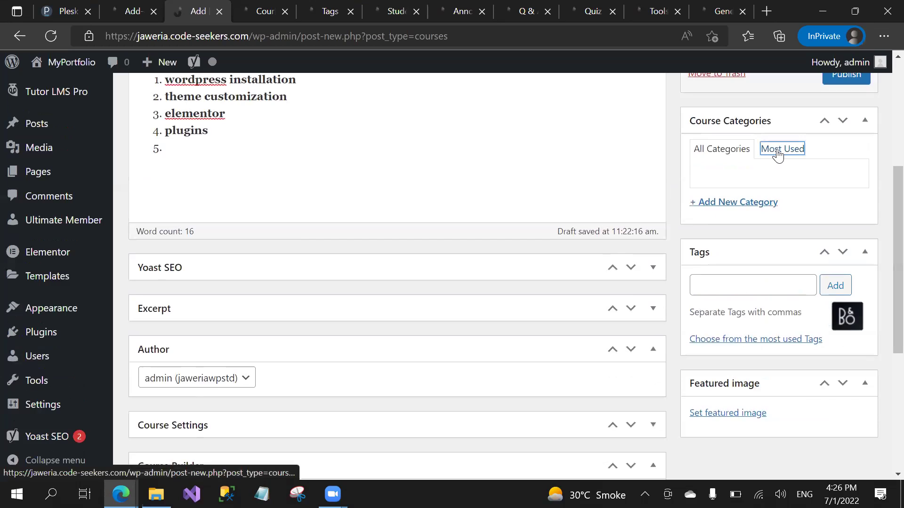
left_click(725, 151)
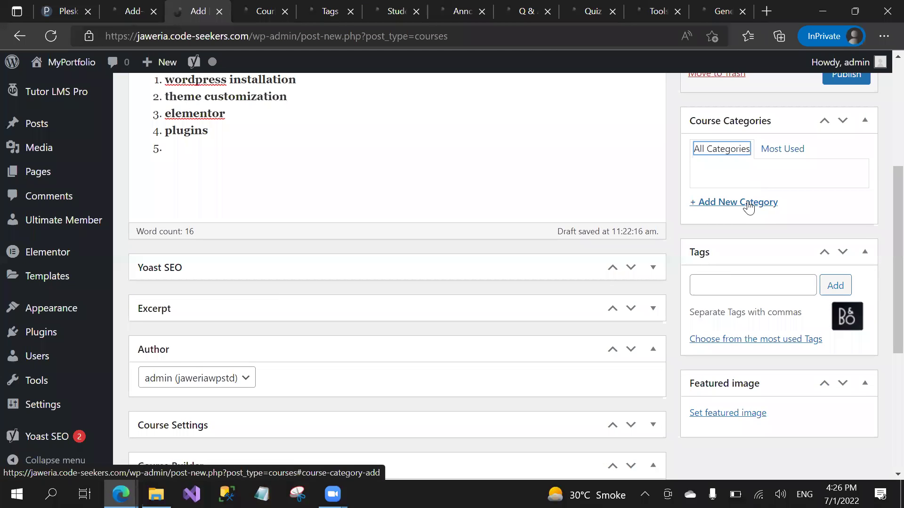
Step: Look over the separate Tags and Course Categories pages with their entry forms, and return to the new course
left_click(263, 7)
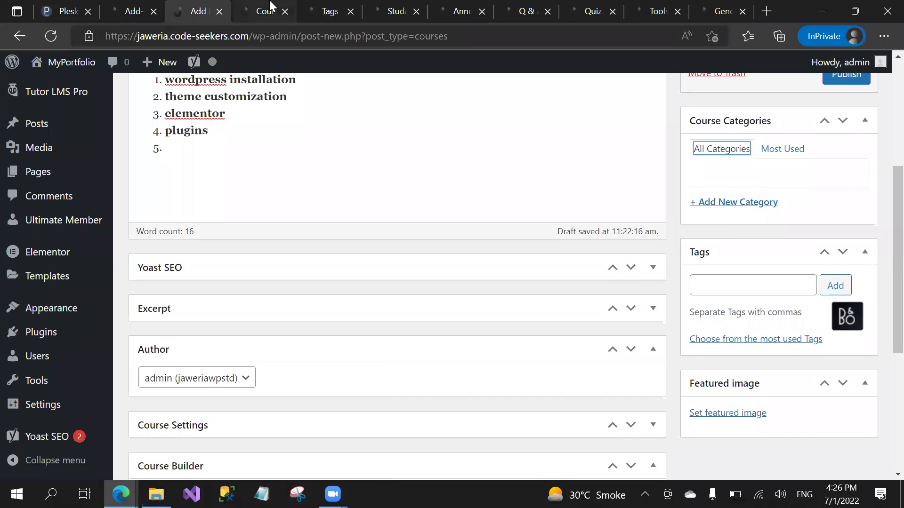
left_click(323, 6)
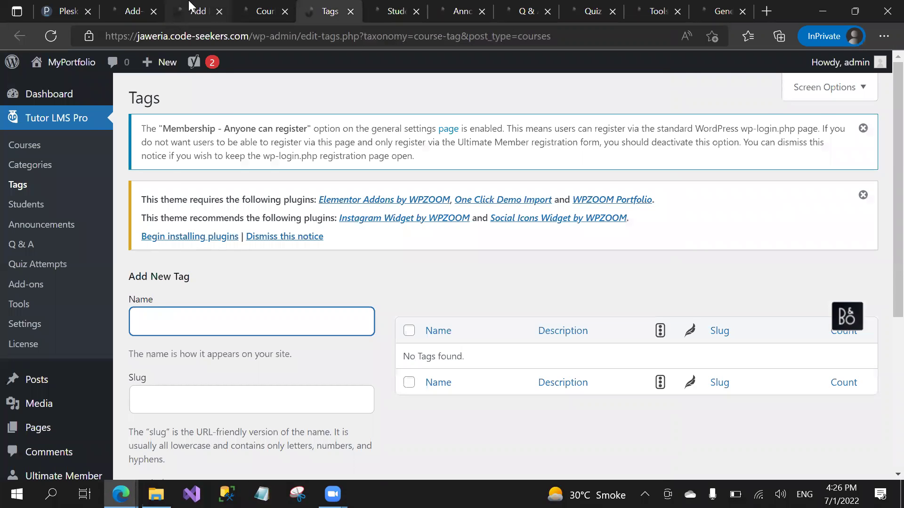
left_click(190, 7)
left_click(264, 8)
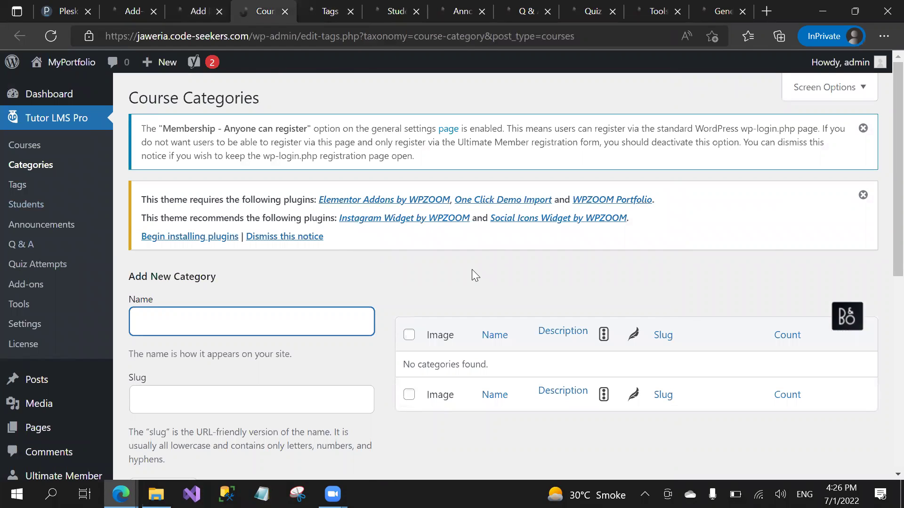
scroll(472, 269, "down", 4)
left_click(272, 148)
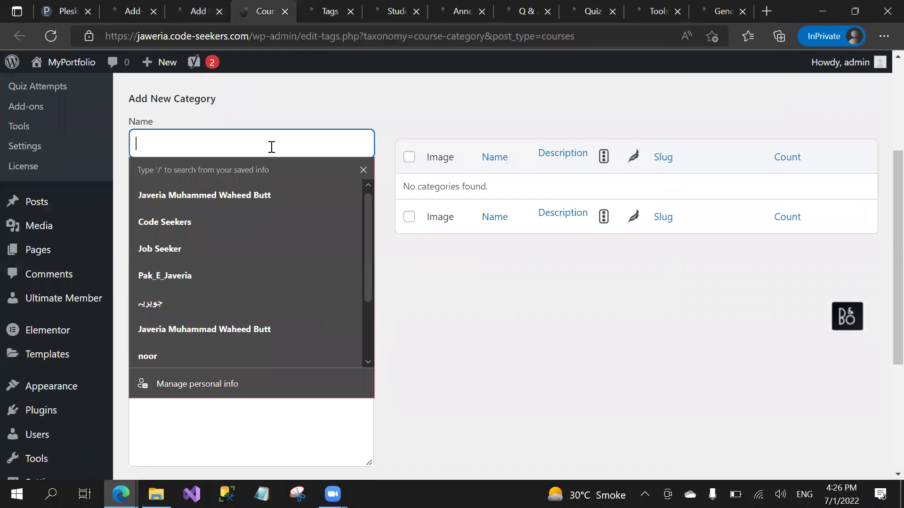
left_click(534, 278)
left_click(321, 149)
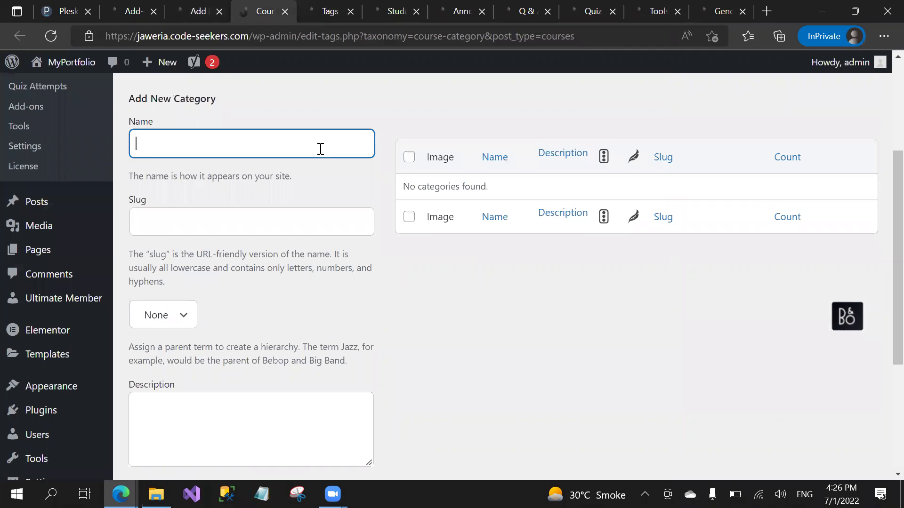
scroll(289, 142, "up", 4)
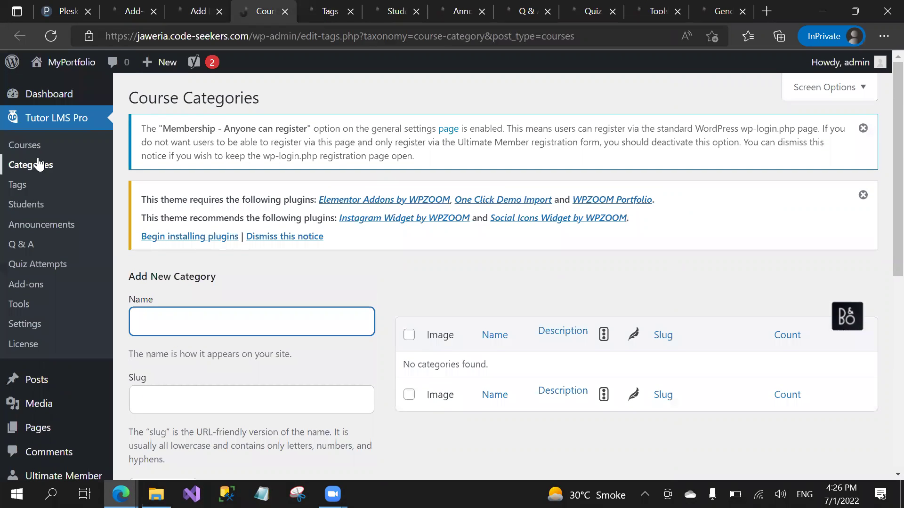
left_click(198, 11)
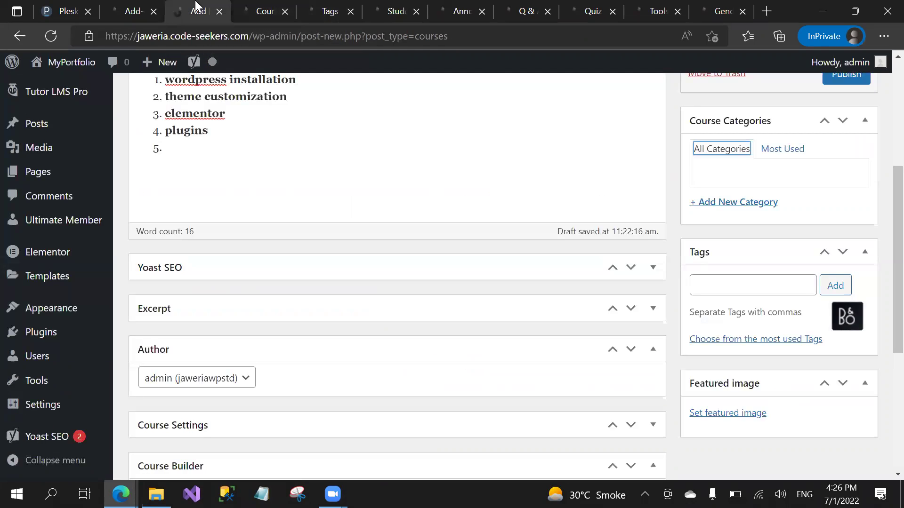
Step: Add a new course category named "Web Development" without a parent, from within the course editor
left_click(756, 210)
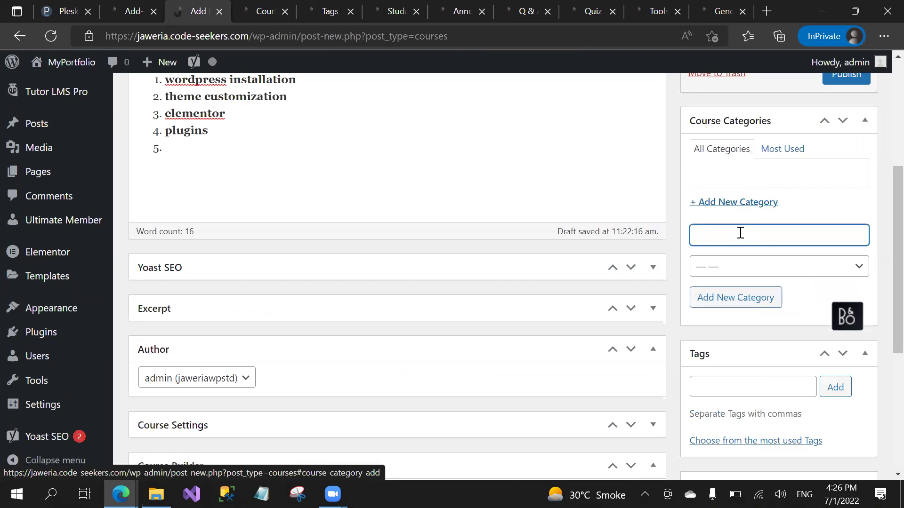
type("Web")
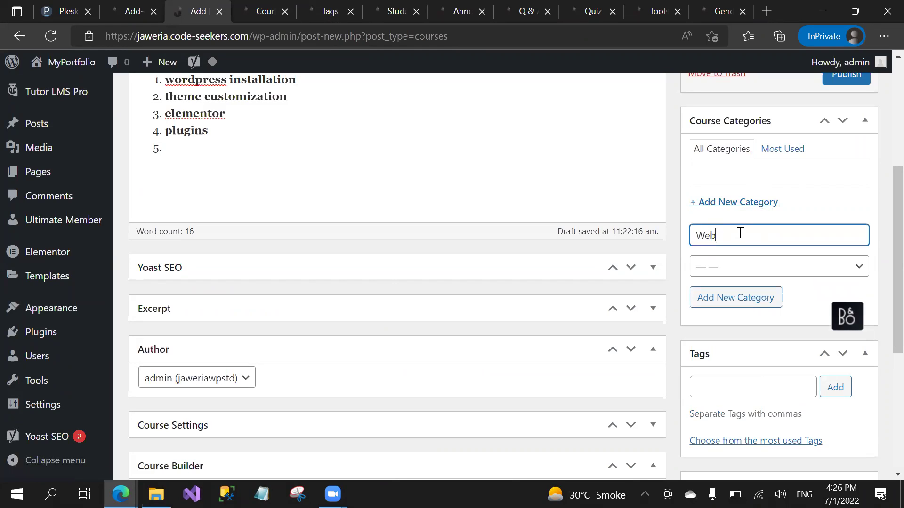
type(" Development")
left_click(829, 273)
left_click(832, 265)
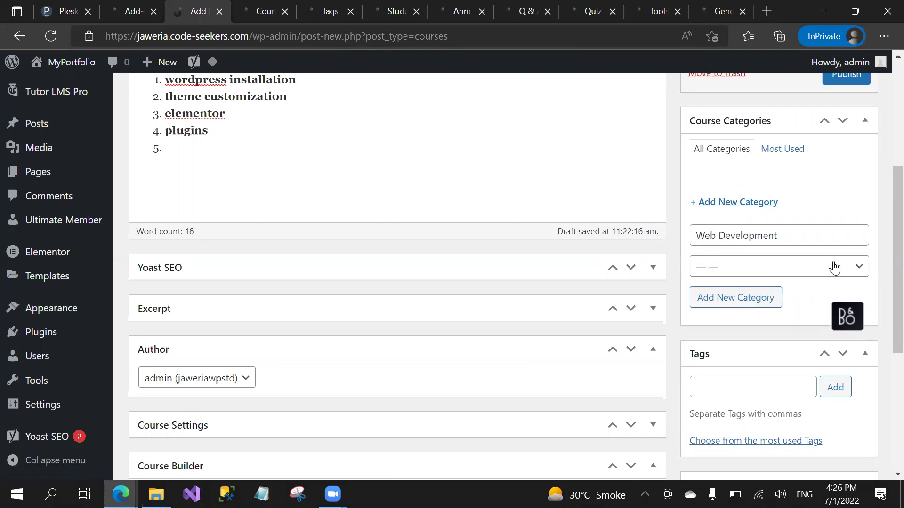
left_click(742, 295)
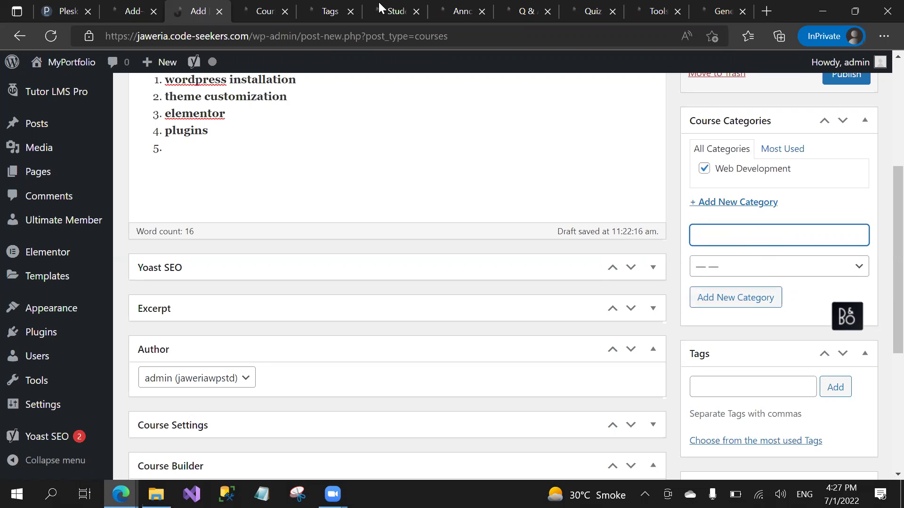
Step: View the Add New Tag form on the Tags page, glance at Course Categories, and return to the course editor
left_click(314, 6)
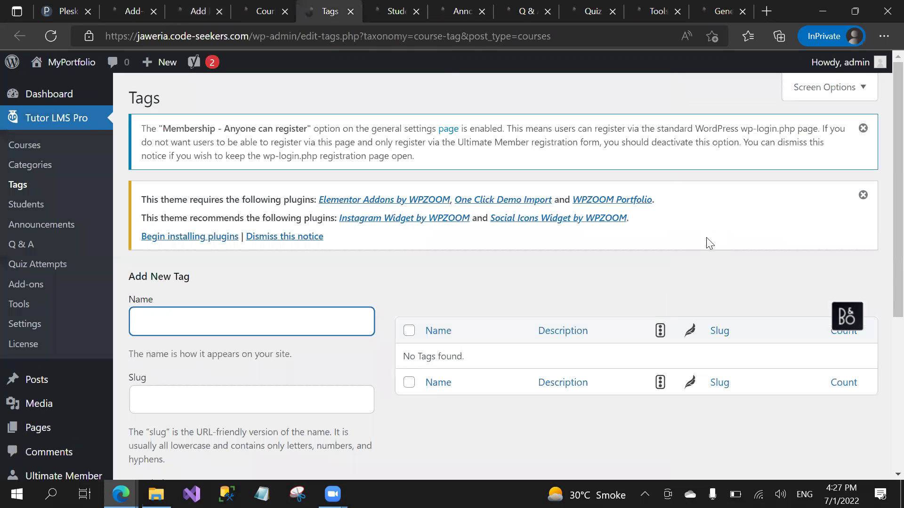
scroll(881, 205, "down", 2)
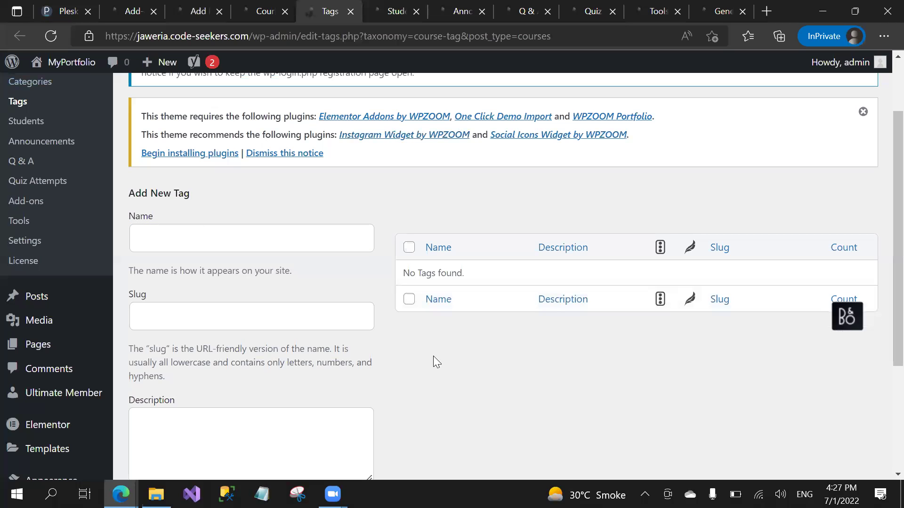
left_click(242, 3)
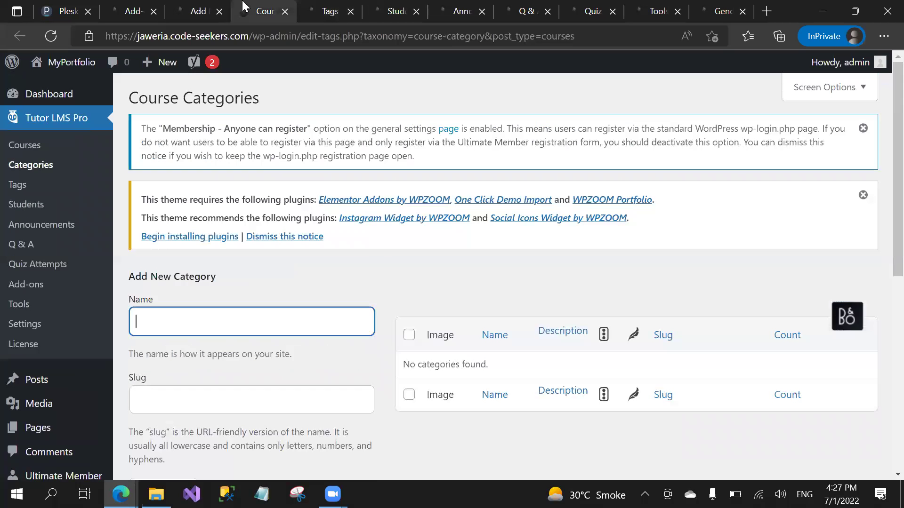
left_click(215, 6)
Step: Add the tags "wordpress" and "web development" to the course
left_click(760, 381)
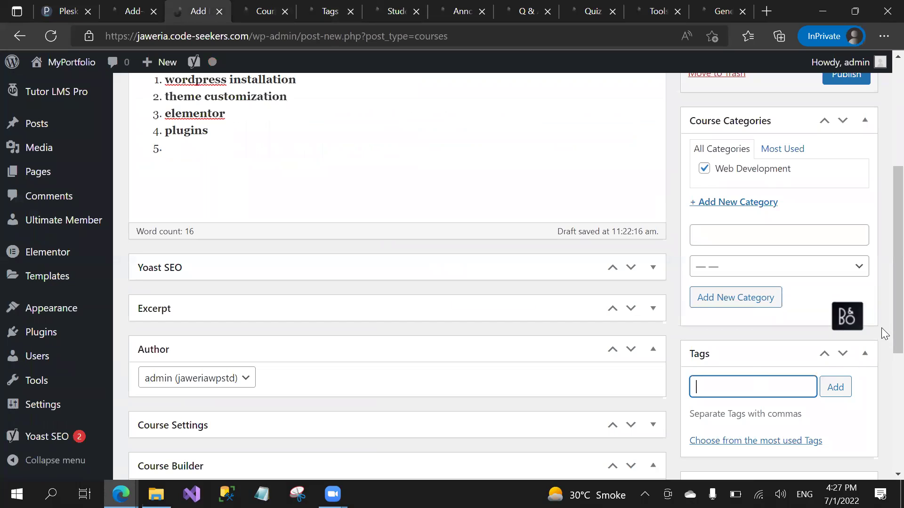
scroll(881, 339, "down", 3)
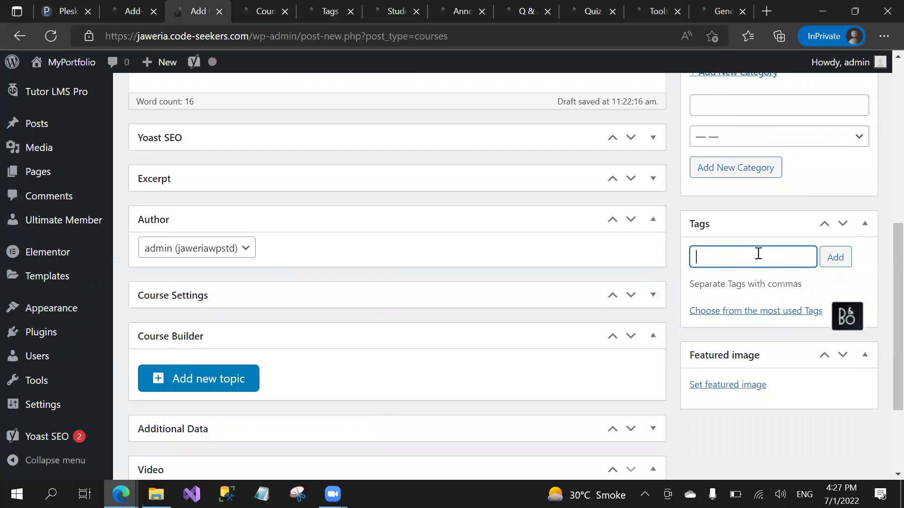
type("wordpress")
left_click(836, 258)
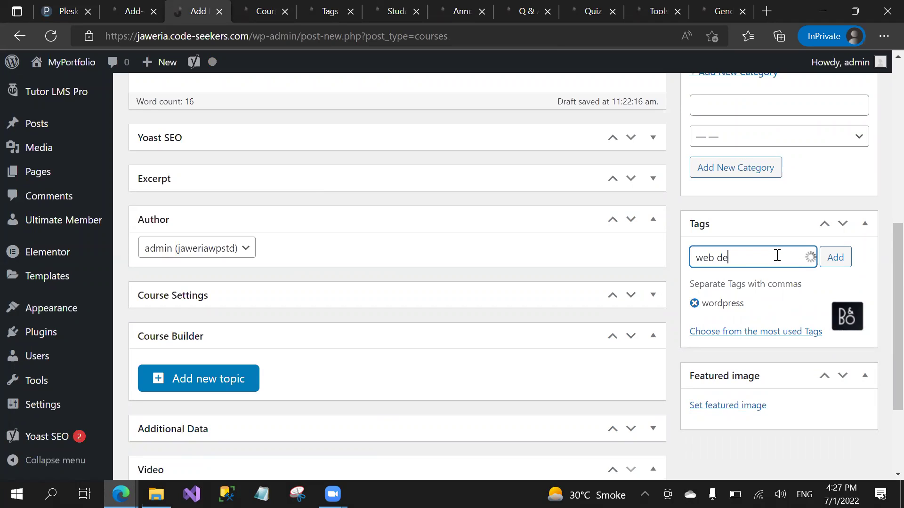
type("web development")
left_click(835, 257)
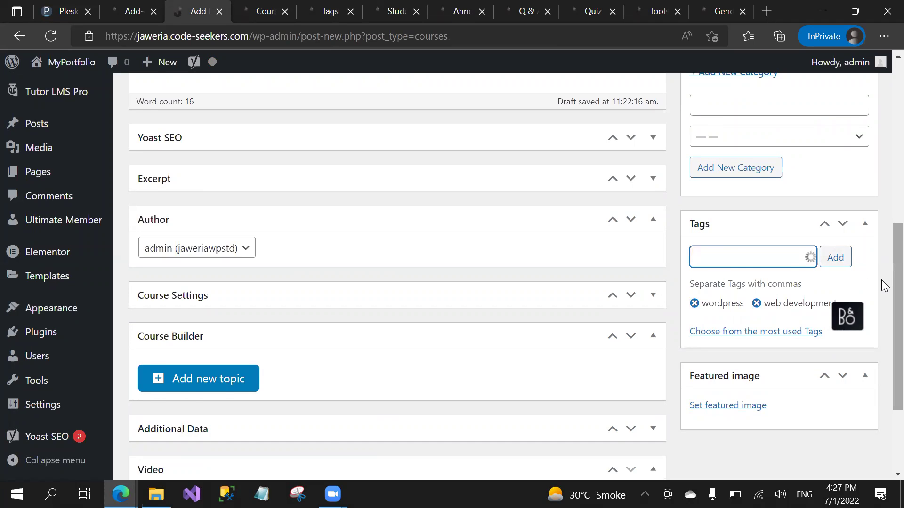
scroll(883, 311, "down", 2)
scroll(884, 336, "down", 1)
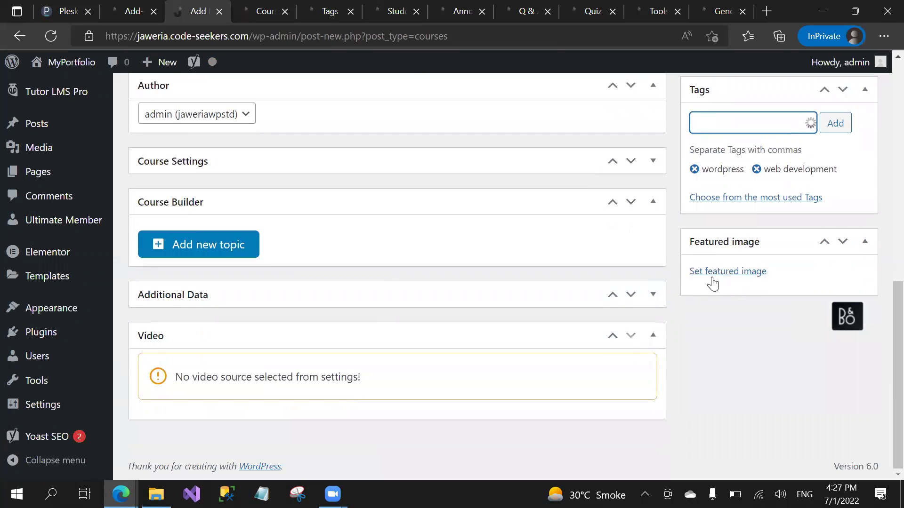
Step: View the featured image on the C# Course for Beginners page in the other browser window, and return to the course editor
left_click(87, 439)
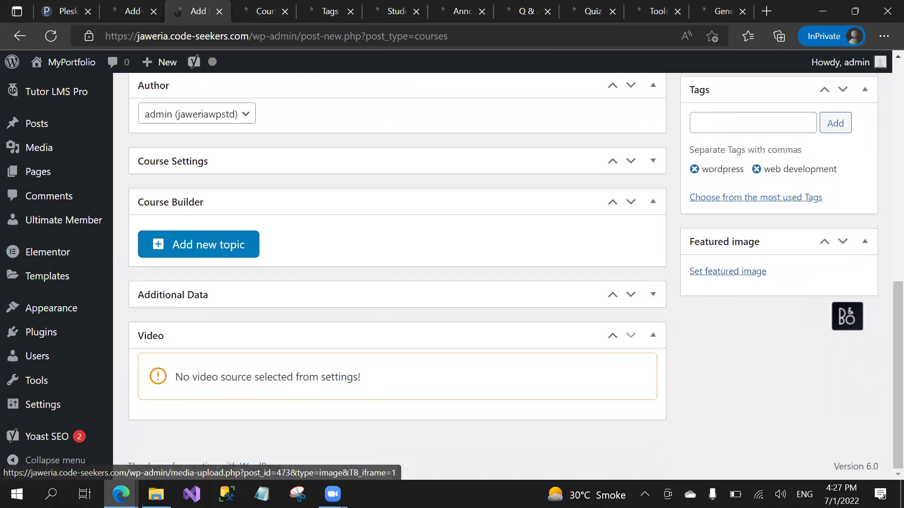
scroll(87, 438, "up", 15)
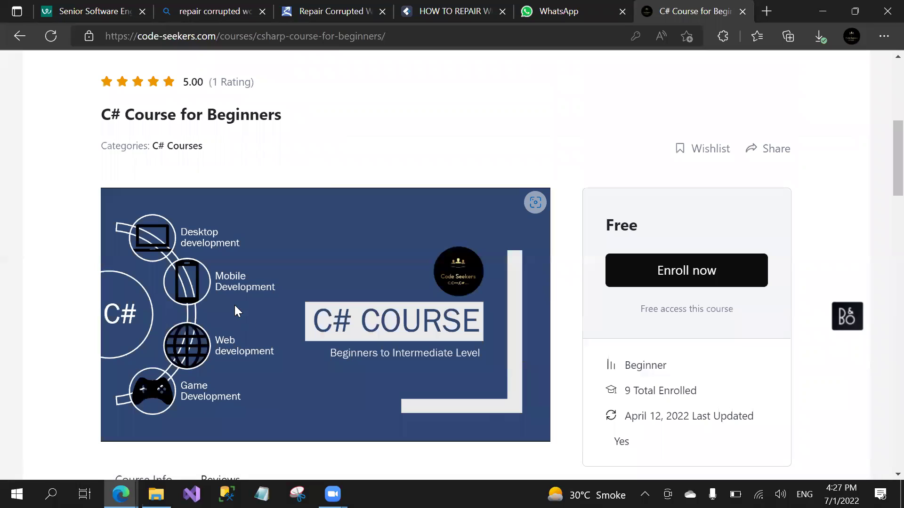
left_click(226, 426)
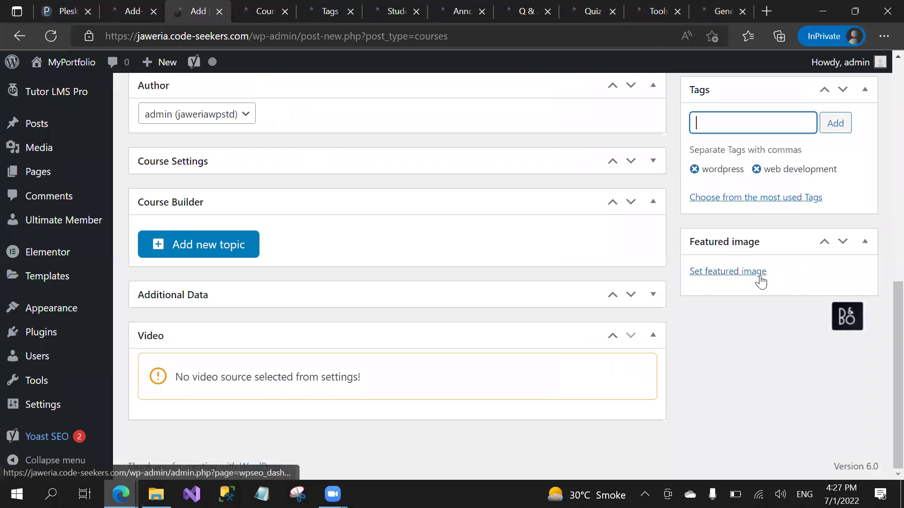
Step: Set the programming-language illustration with PHP, JS, CSS and HTML circles from the media library as the course's featured image
left_click(753, 277)
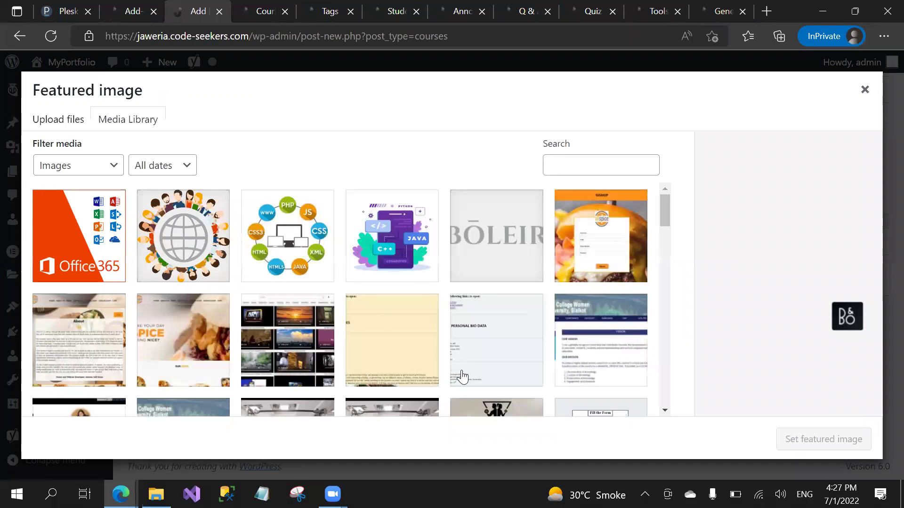
left_click(272, 225)
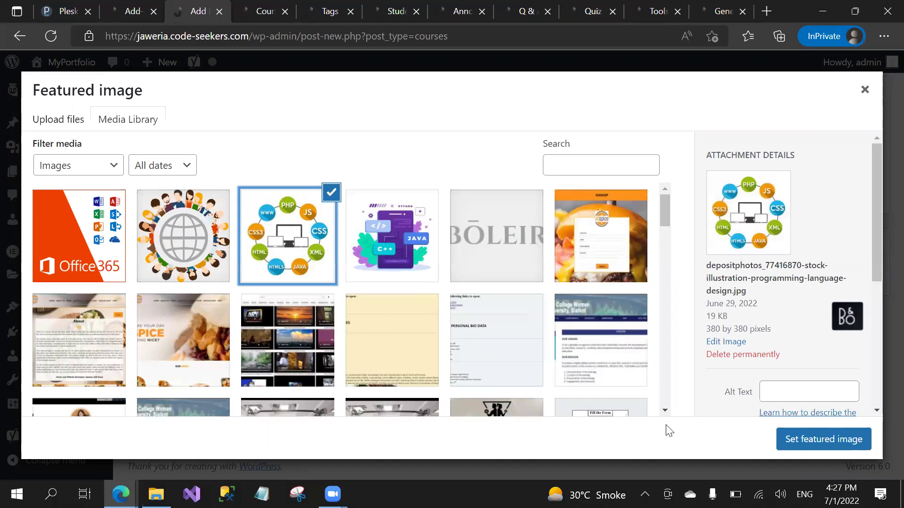
left_click(842, 445)
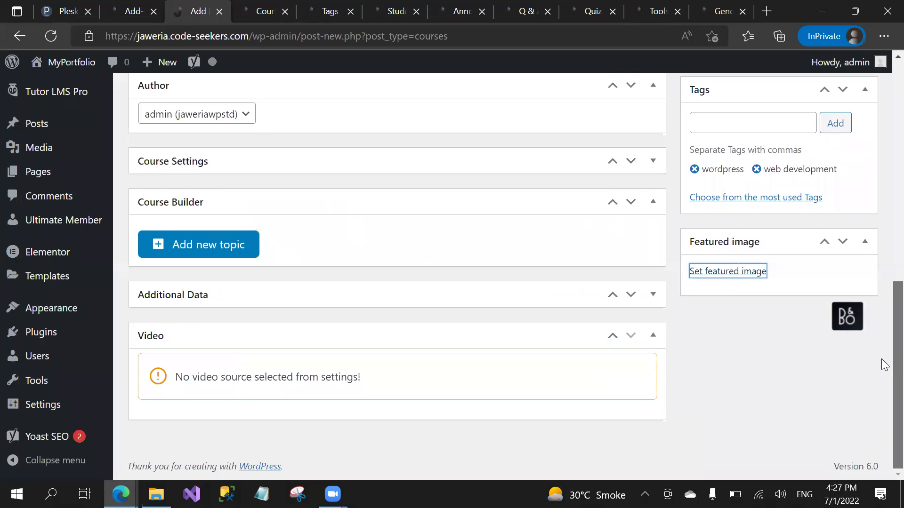
Step: Publish the Wordpress Course and check its featured image in the editor
scroll(881, 346, "up", 2)
scroll(884, 205, "up", 5)
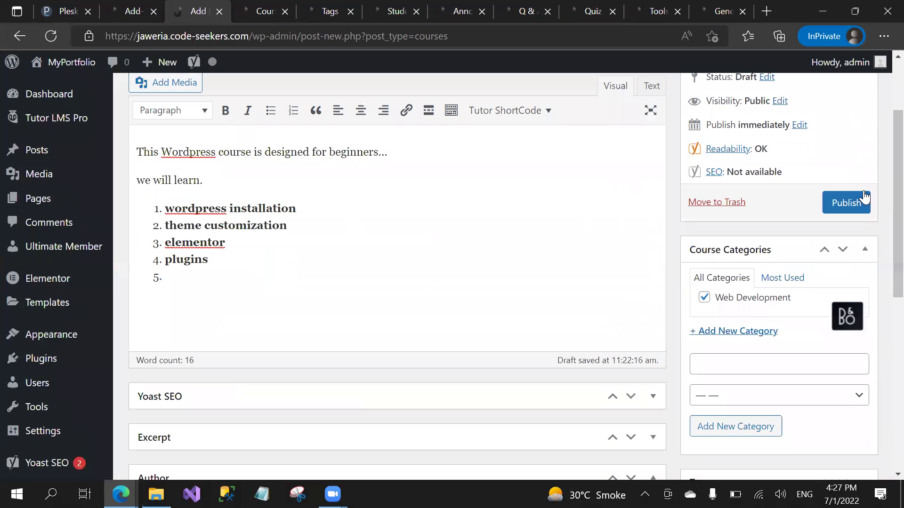
left_click(850, 204)
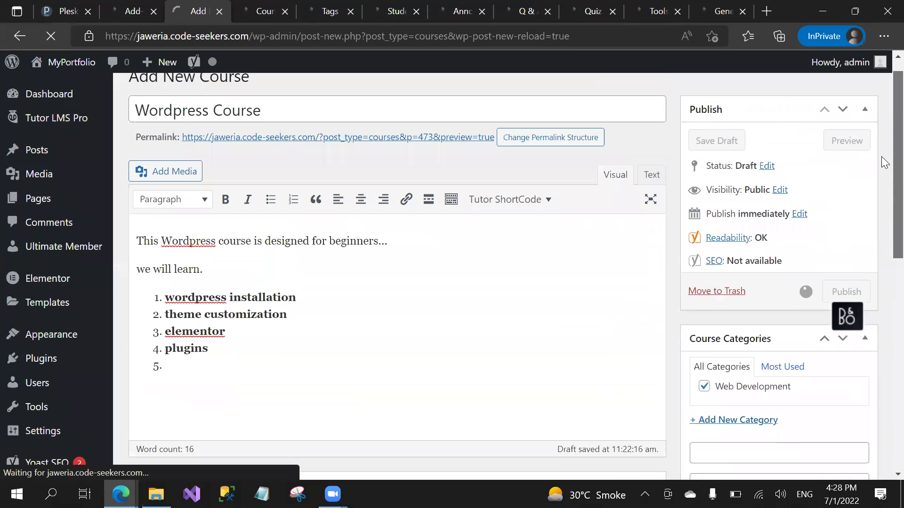
scroll(882, 162, "up", 3)
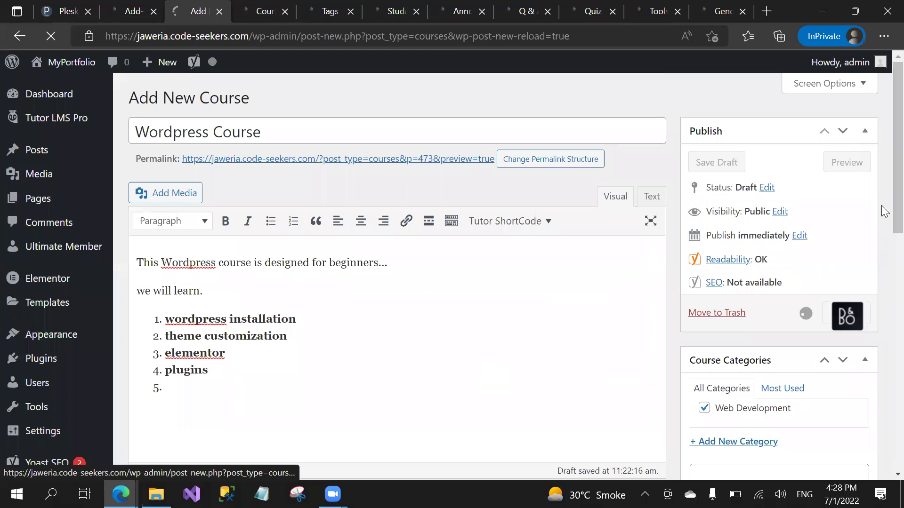
scroll(885, 200, "down", 12)
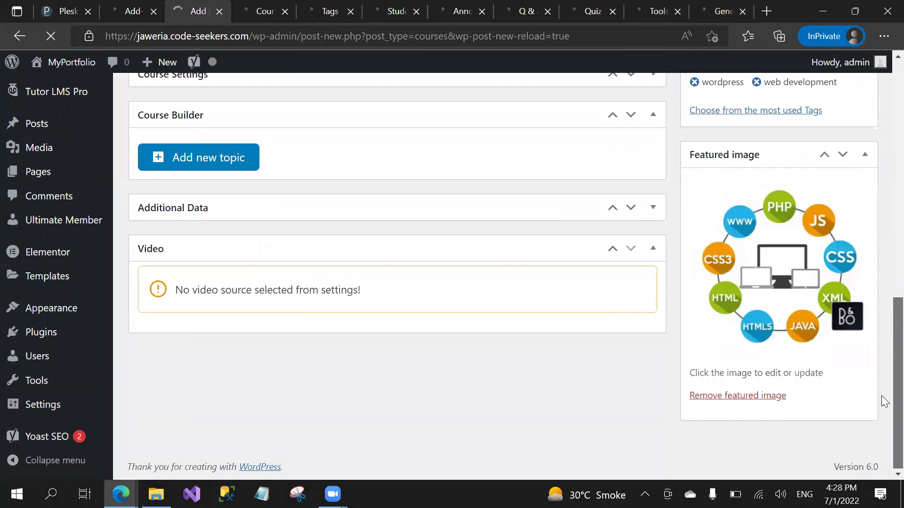
scroll(881, 341, "up", 3)
scroll(884, 346, "down", 3)
scroll(873, 249, "up", 10)
scroll(883, 182, "up", 2)
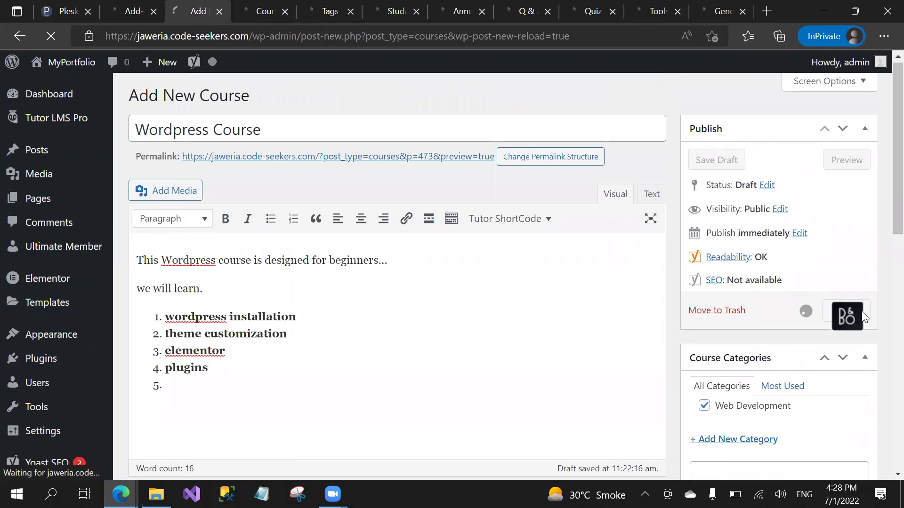
left_click(864, 367)
left_click(865, 399)
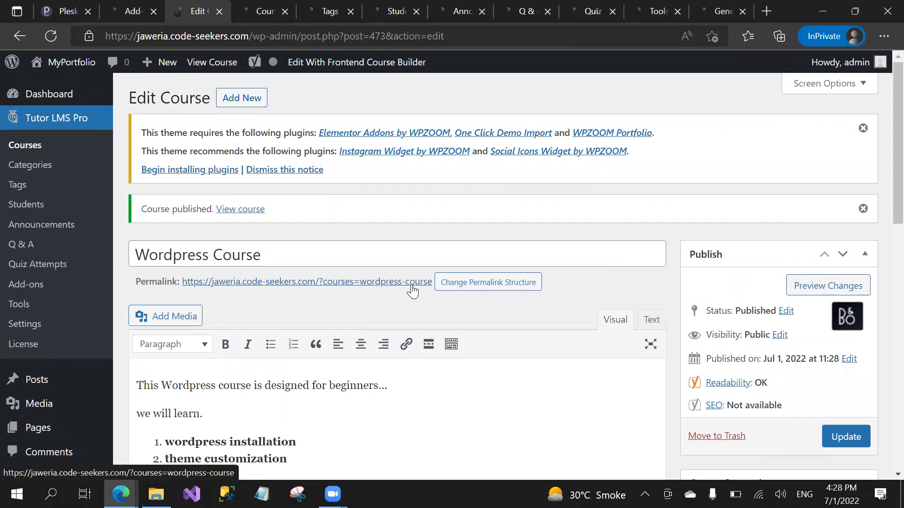
Step: Open the published course's permalink as a separate page alongside the editor and switch to it
right_click(477, 283)
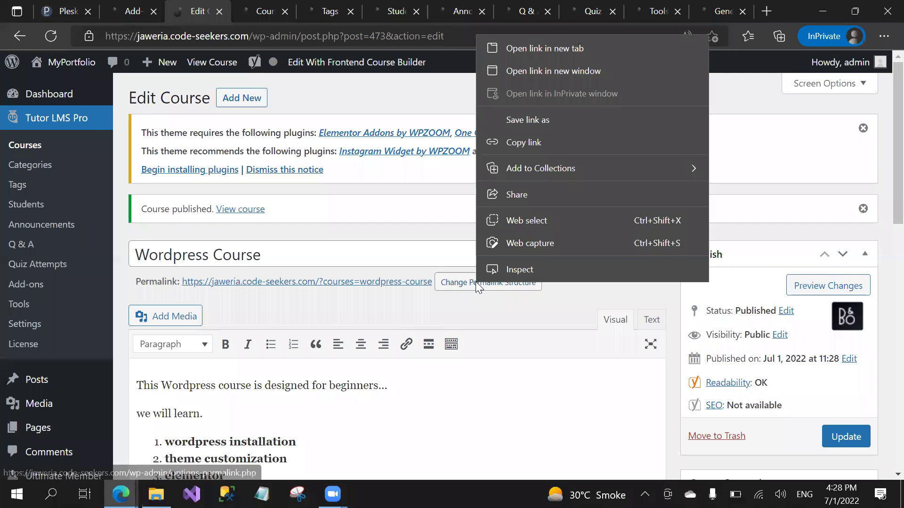
left_click(426, 292)
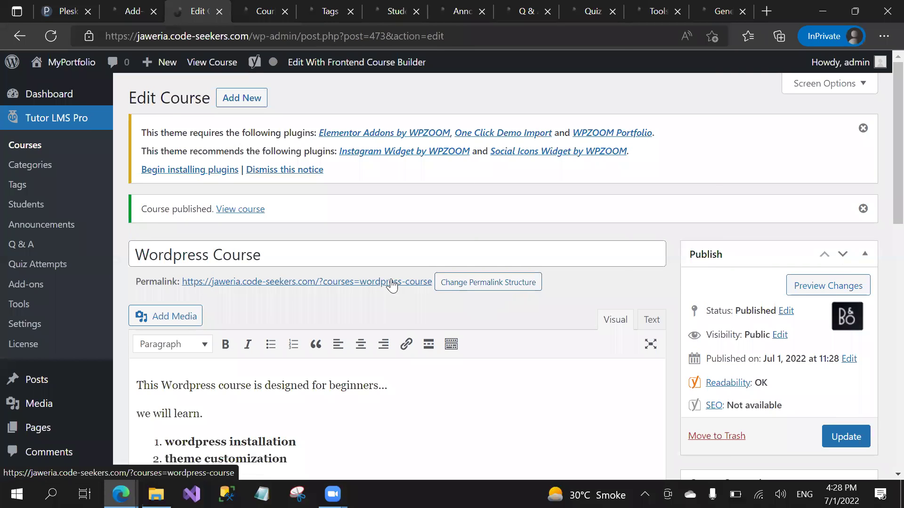
right_click(391, 281)
left_click(463, 38)
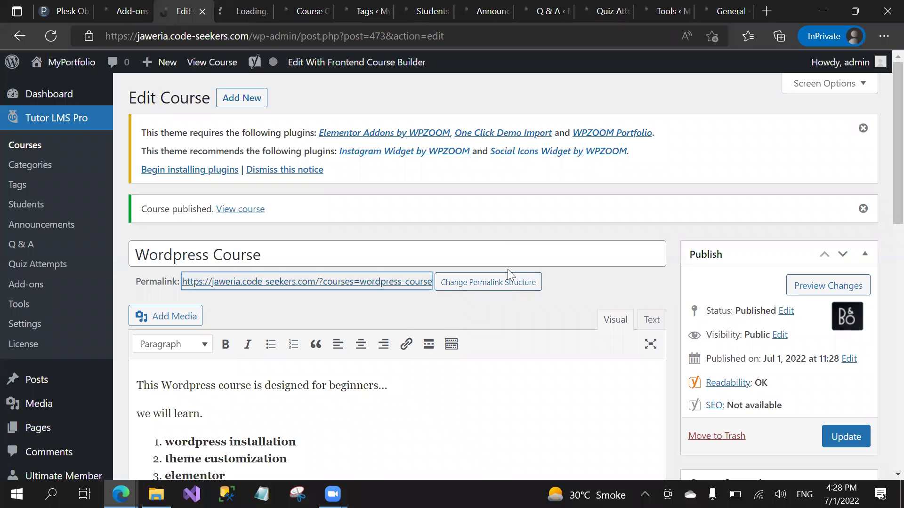
left_click(506, 283)
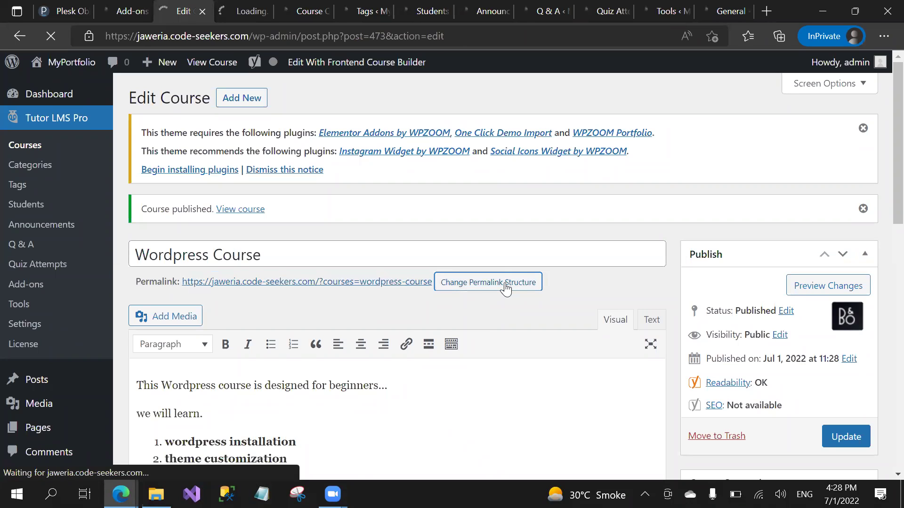
left_click(50, 37)
left_click(248, 9)
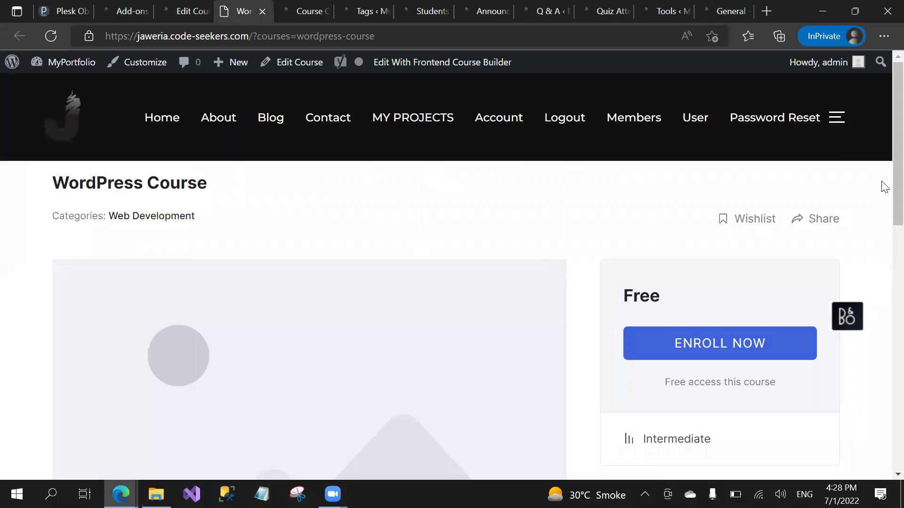
Step: Examine the published course page's description, learning outcomes, tags, audience, included material, author and enrollment box
scroll(882, 198, "down", 9)
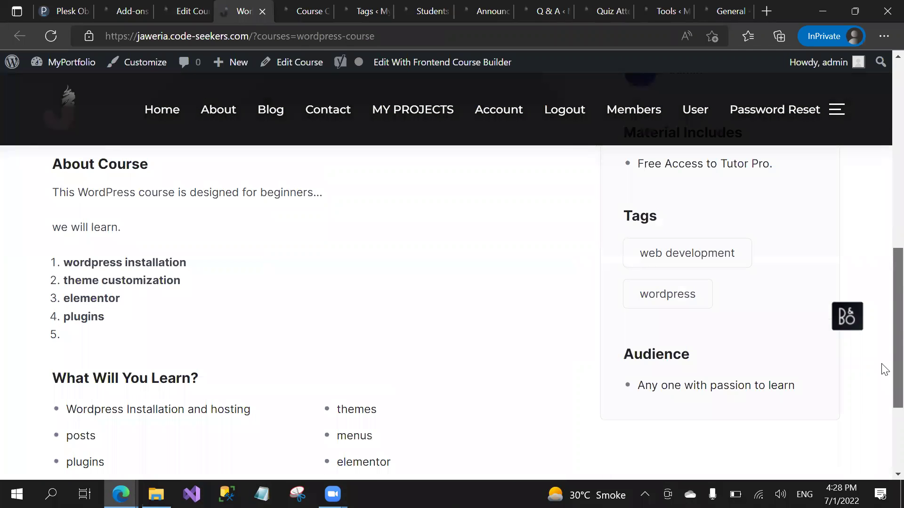
left_click_drag(49, 192, 171, 325)
scroll(238, 352, "down", 4)
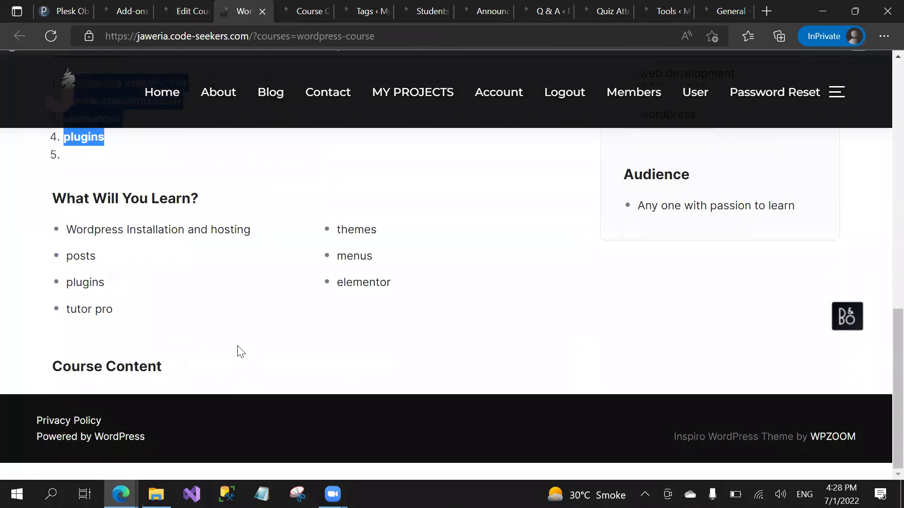
scroll(238, 351, "up", 3)
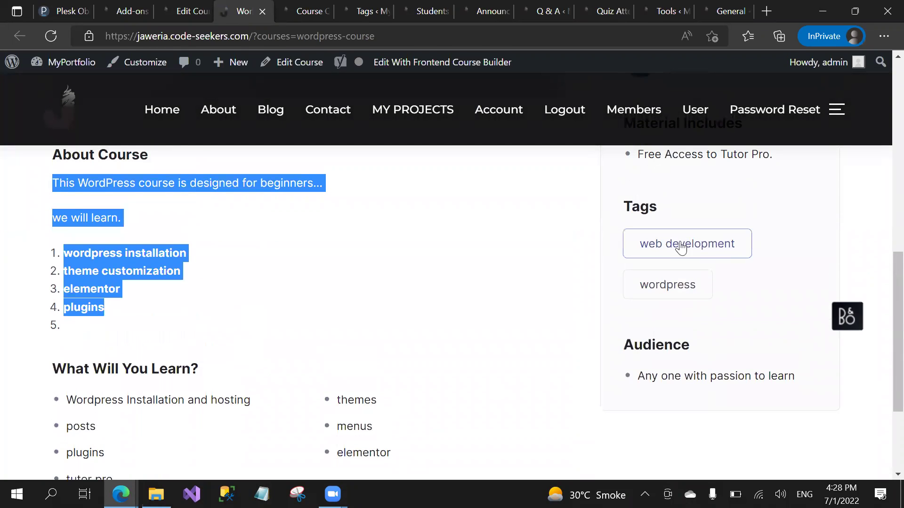
left_click_drag(638, 377, 797, 385)
scroll(796, 385, "up", 2)
scroll(799, 389, "up", 1)
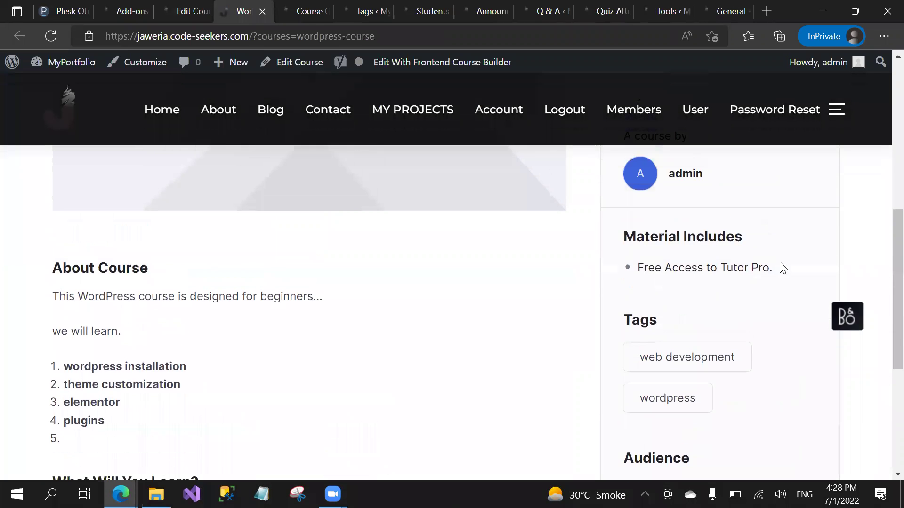
left_click_drag(772, 267, 629, 254)
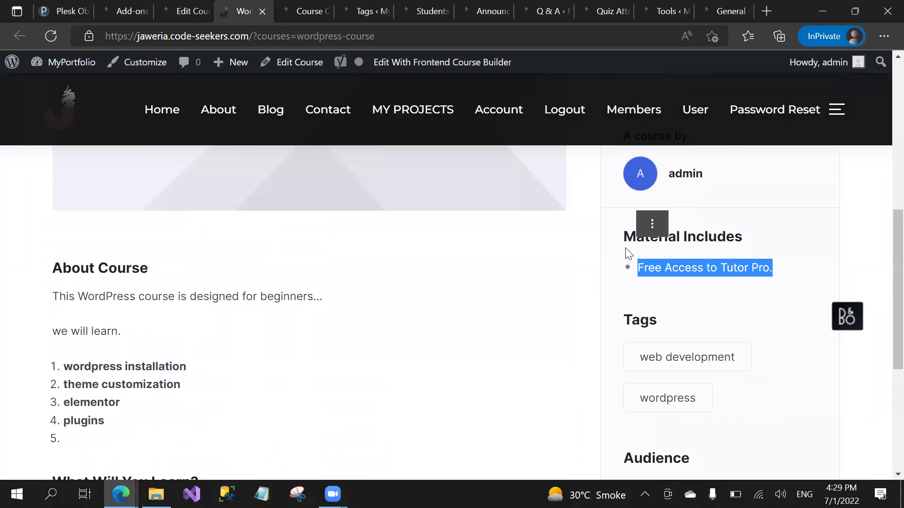
left_click_drag(894, 267, 894, 190)
left_click_drag(708, 368, 664, 368)
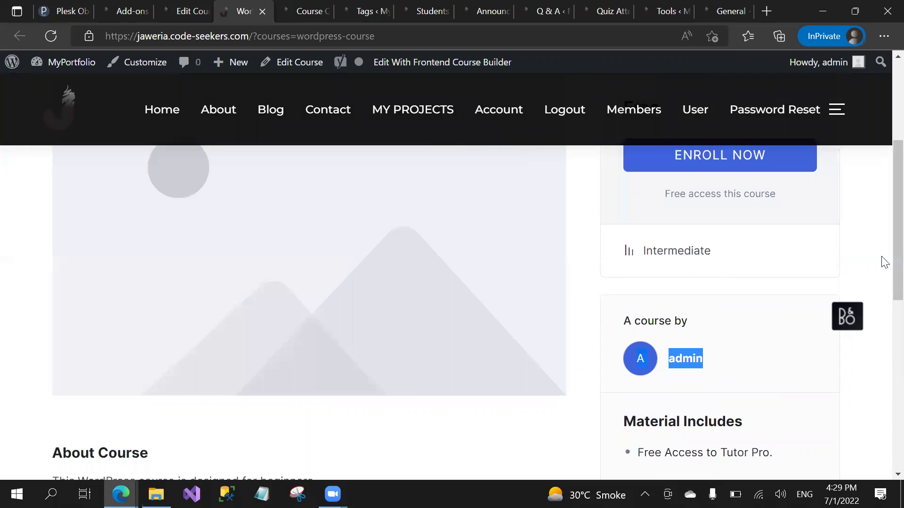
scroll(883, 211, "up", 3)
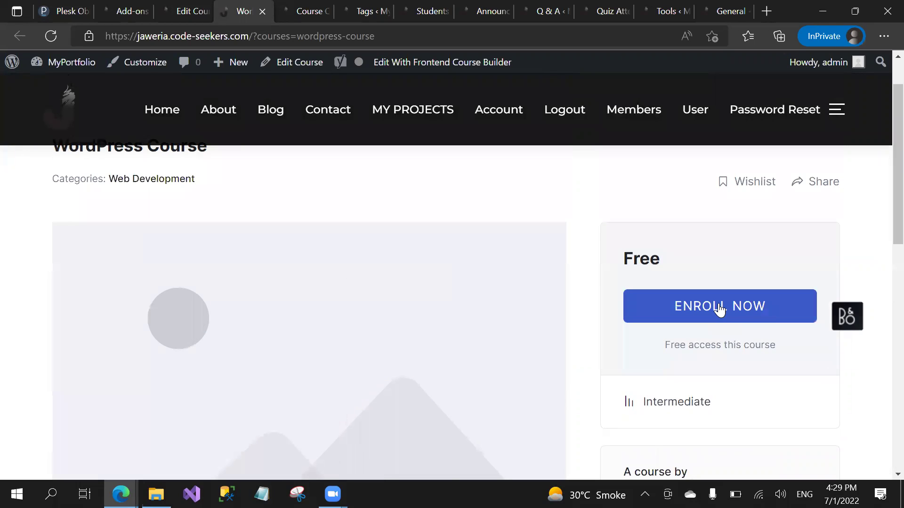
Step: Enroll in the free Wordpress Course from its public page, and look back at the course editor
left_click(719, 310)
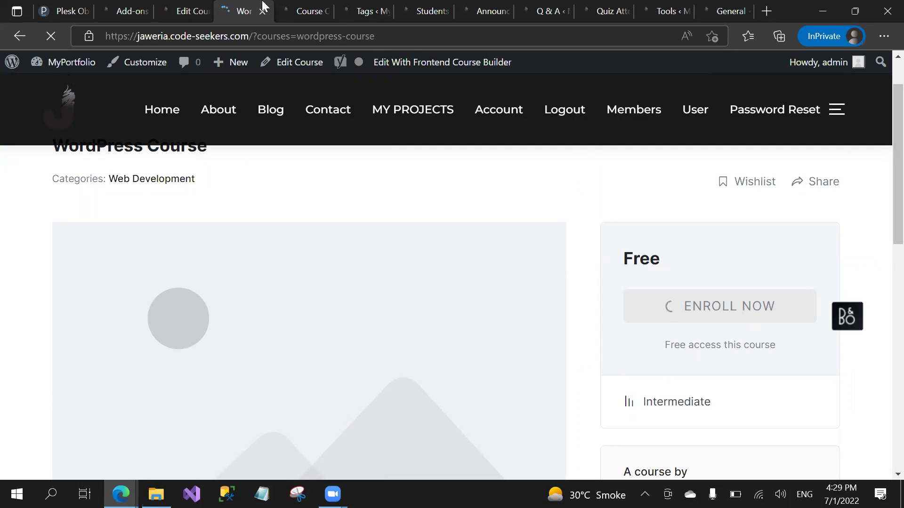
left_click(183, 6)
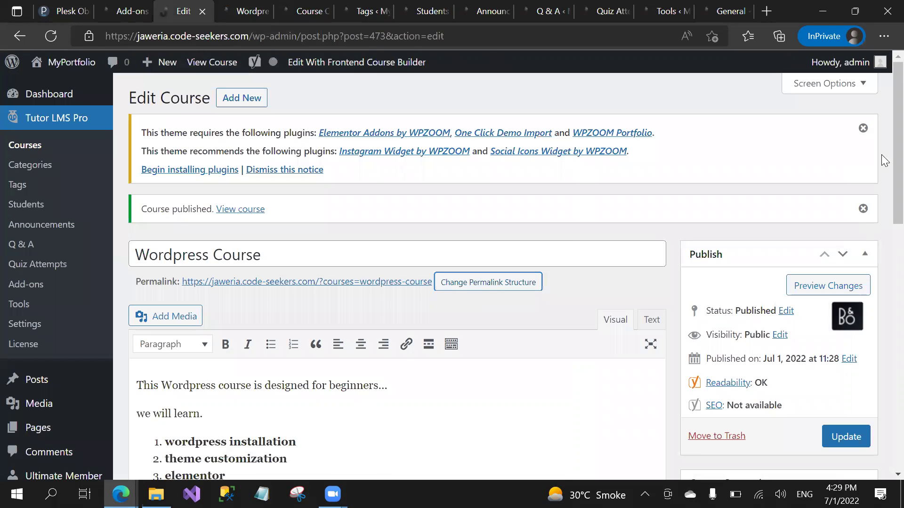
scroll(884, 210, "down", 3)
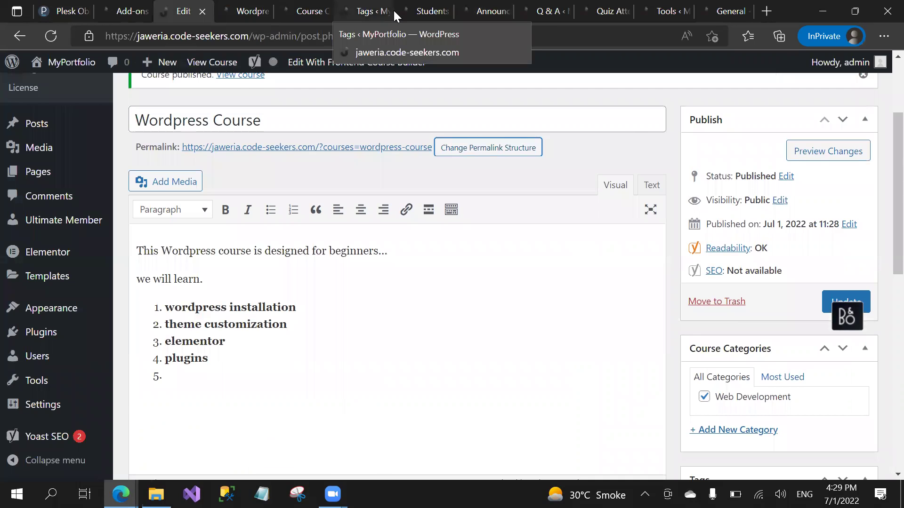
Step: Close the separate Tags and Course Categories admin pages, and return to the public course page
left_click(372, 11)
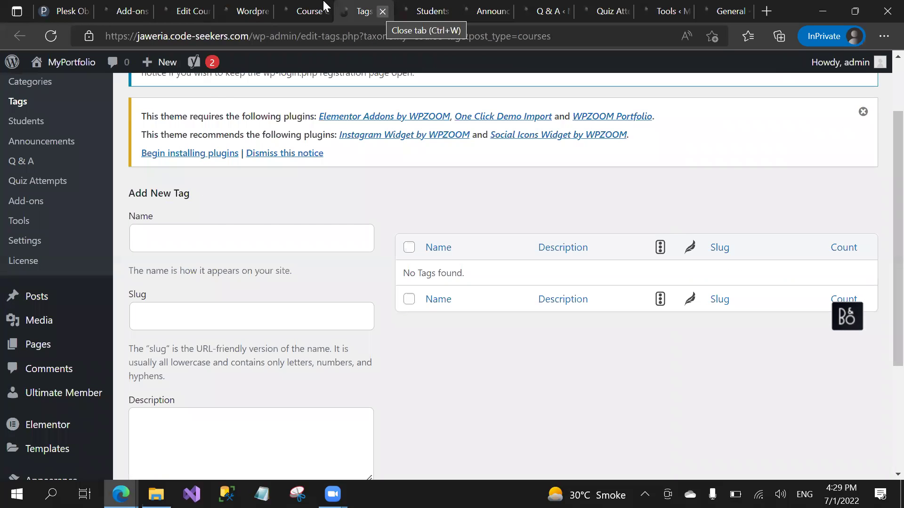
left_click(383, 11)
left_click(254, 5)
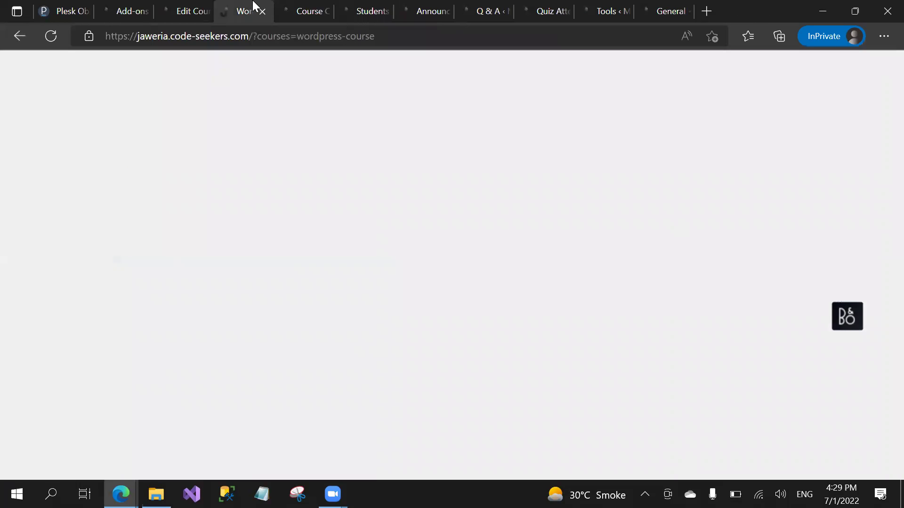
left_click(322, 12)
left_click(321, 13)
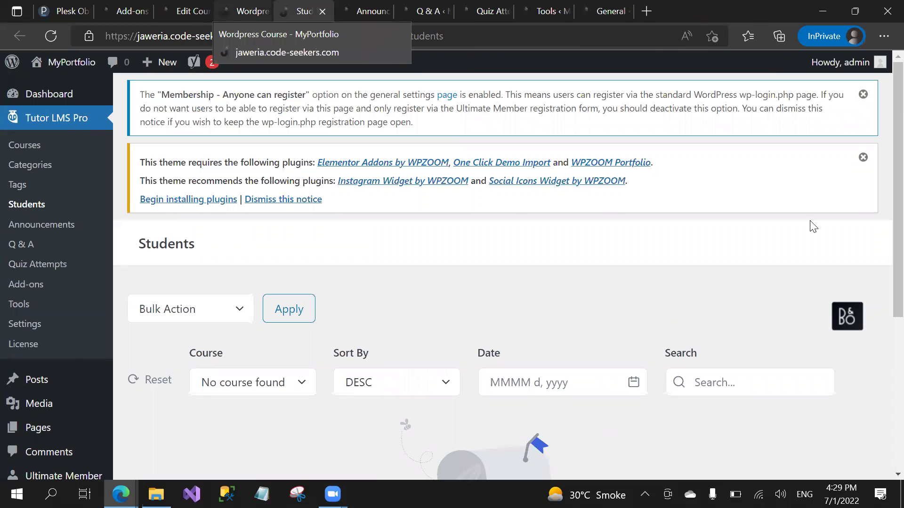
left_click(250, 11)
Step: Look over the enrolled course page's progress box and course info, and view its Q&A section
scroll(881, 184, "down", 2)
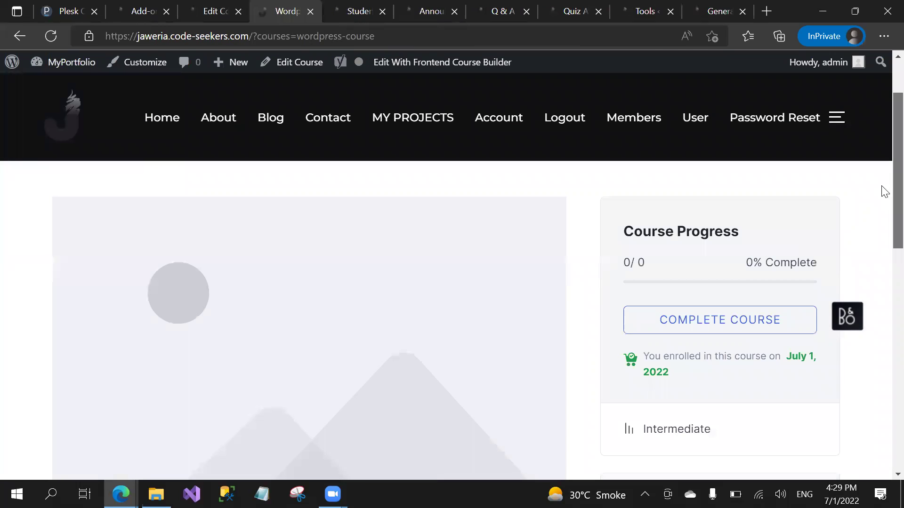
scroll(884, 202, "down", 1)
scroll(884, 215, "down", 2)
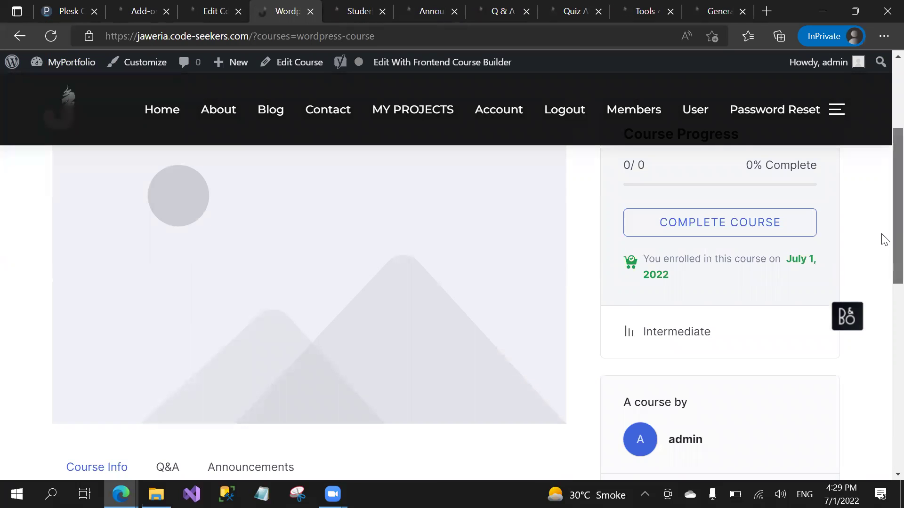
scroll(693, 232, "down", 1)
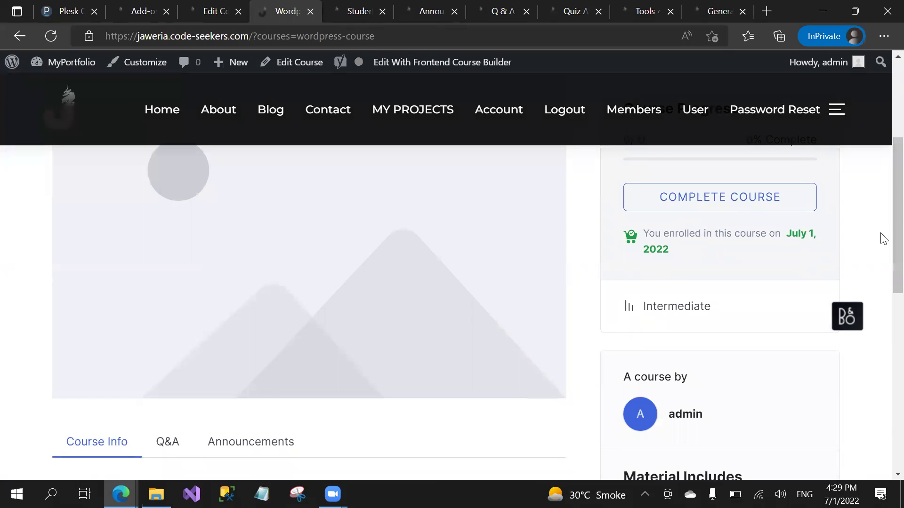
scroll(179, 264, "down", 4)
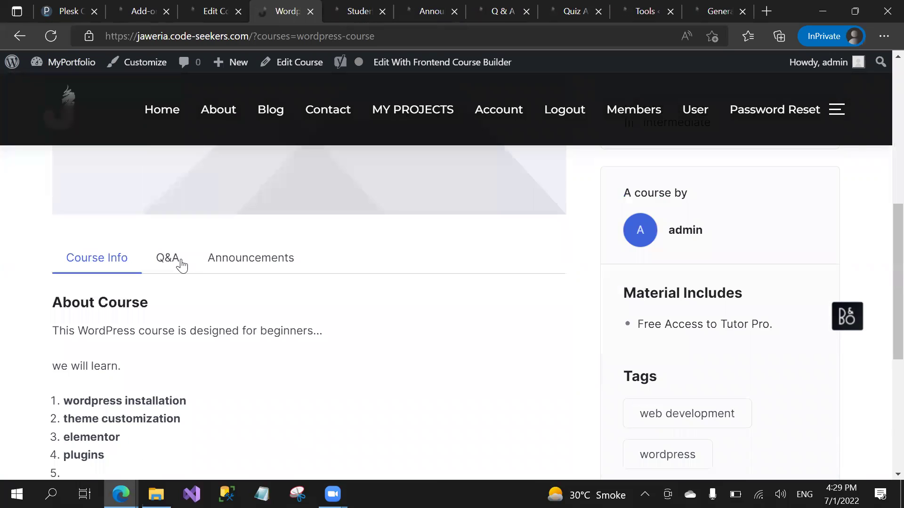
left_click(174, 262)
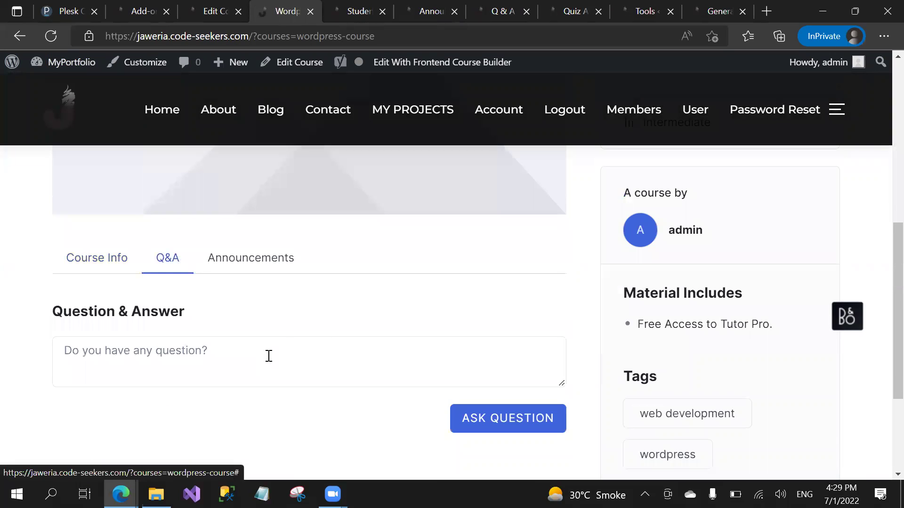
Step: View the question box and the Announcements section on the enrolled course page
left_click(286, 344)
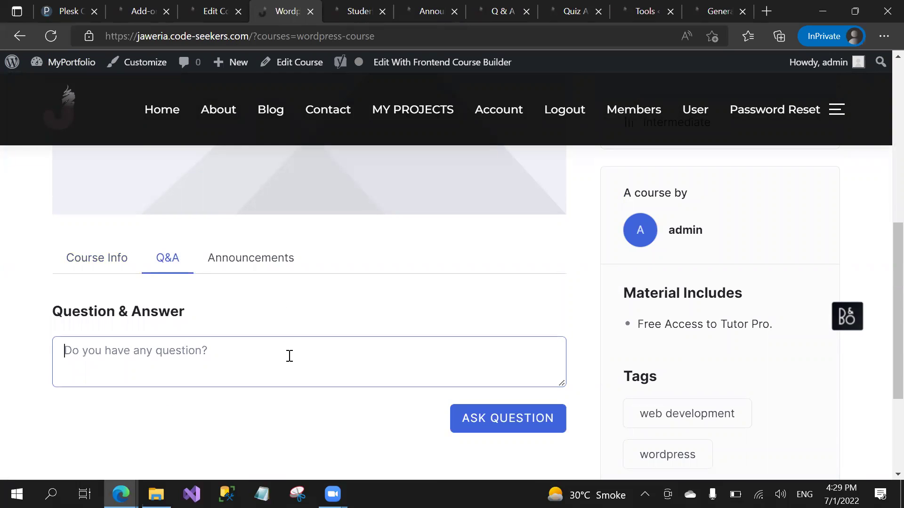
left_click(257, 254)
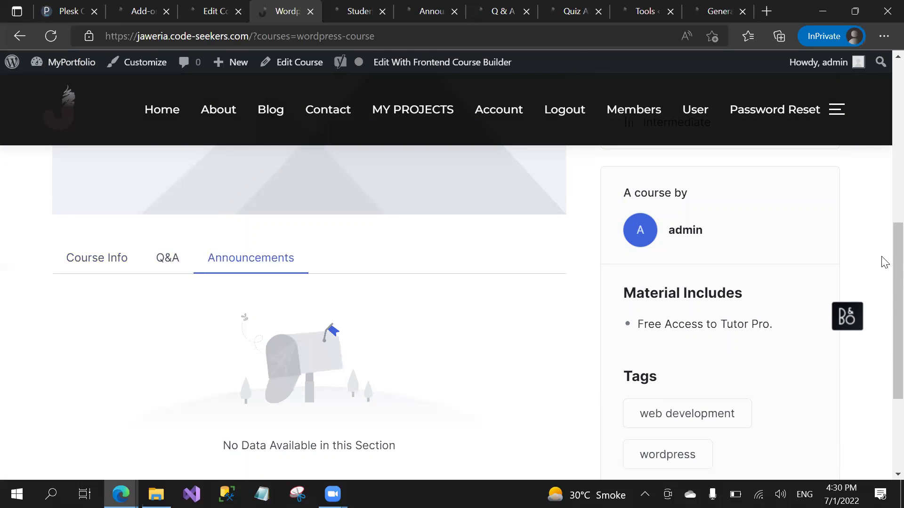
scroll(883, 357, "down", 4)
scroll(882, 391, "up", 5)
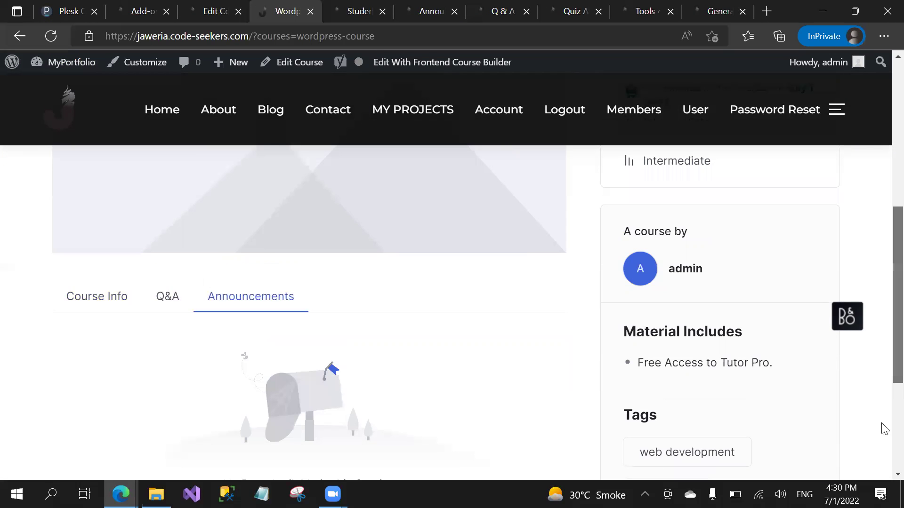
scroll(884, 443, "down", 3)
scroll(887, 84, "up", 8)
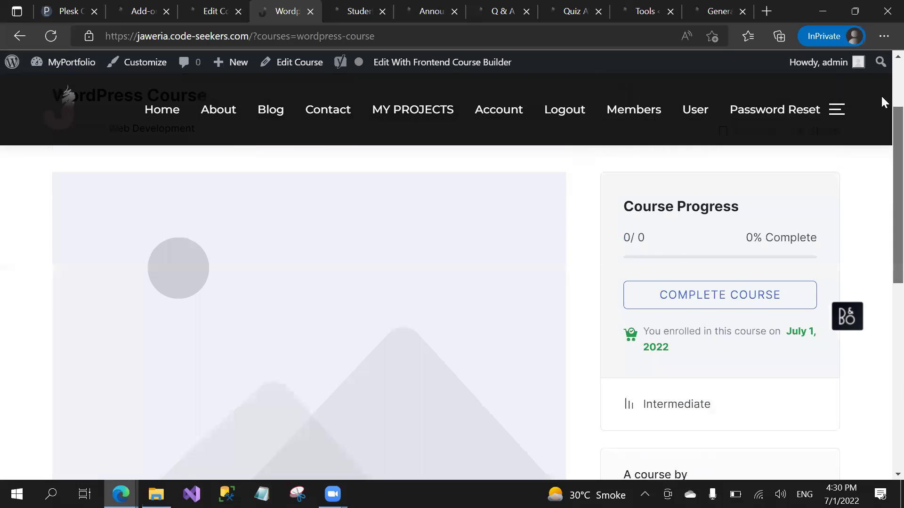
scroll(883, 153, "up", 2)
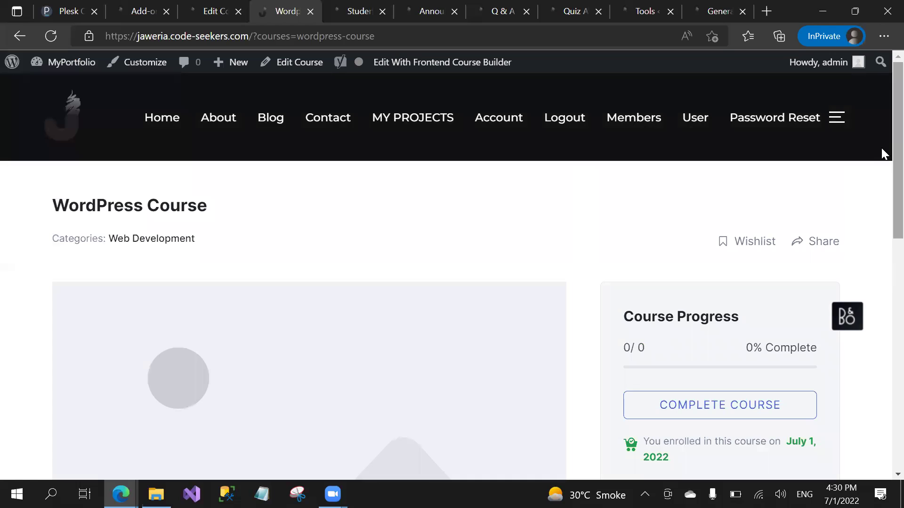
Step: Examine the enrolled course page from its progress box down to the included material, tags and audience
scroll(882, 149, "down", 2)
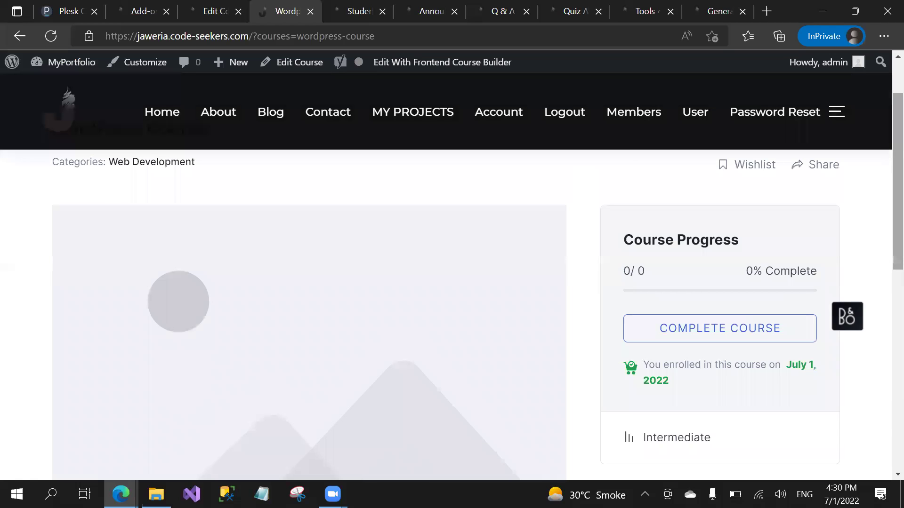
scroll(662, 108, "down", 5)
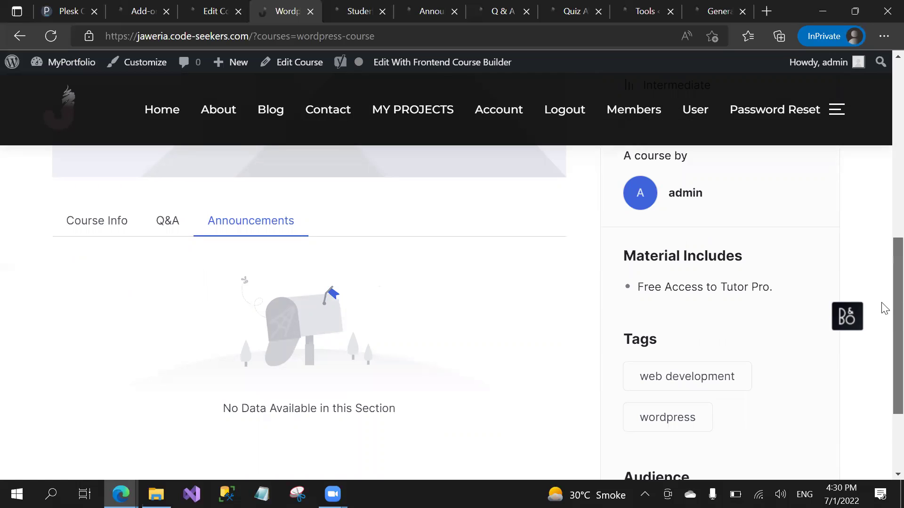
scroll(895, 428, "down", 3)
scroll(884, 137, "up", 10)
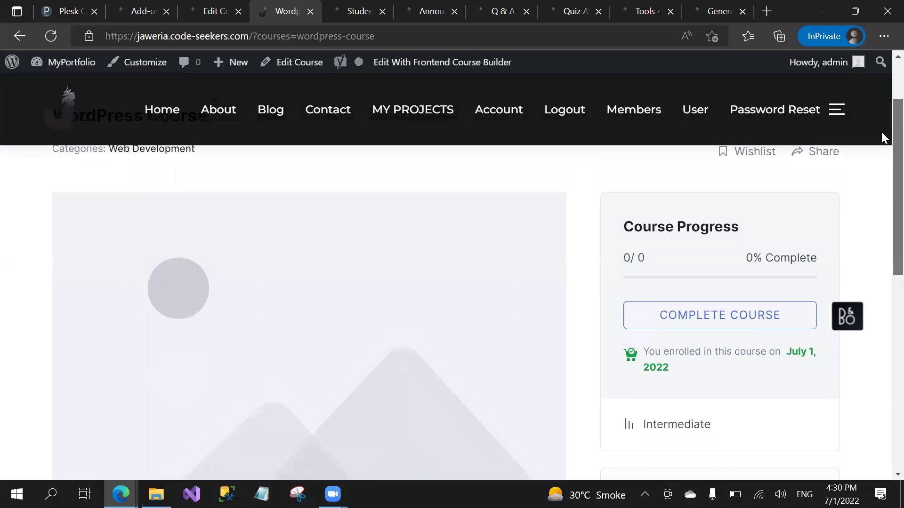
scroll(420, 333, "up", 2)
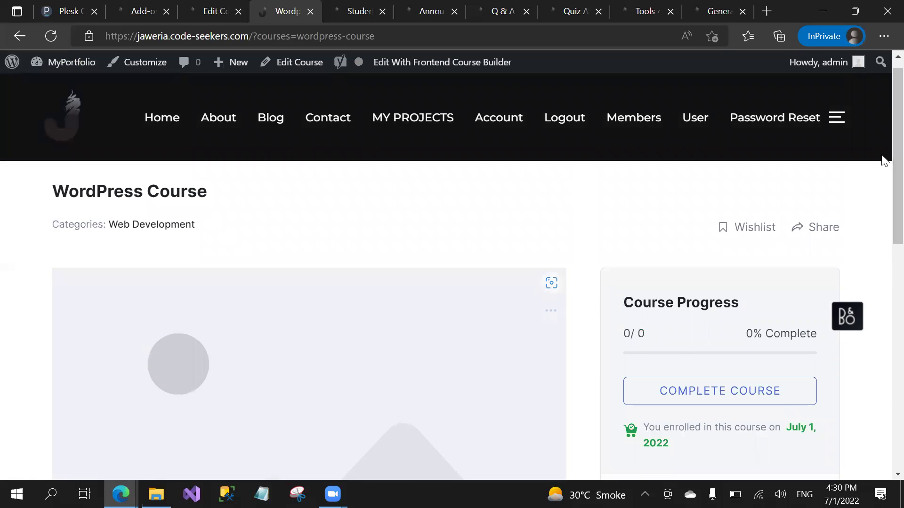
scroll(884, 364, "down", 6)
scroll(883, 363, "down", 4)
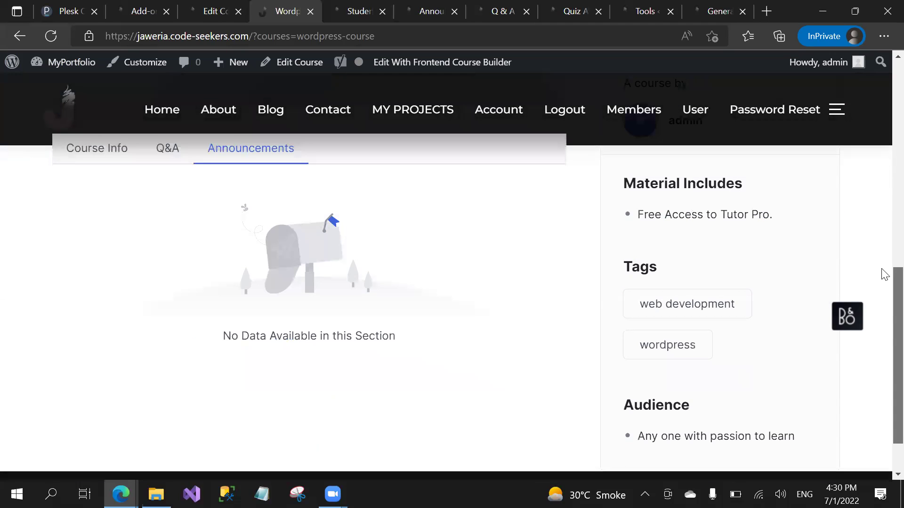
scroll(882, 329, "up", 4)
scroll(883, 386, "down", 4)
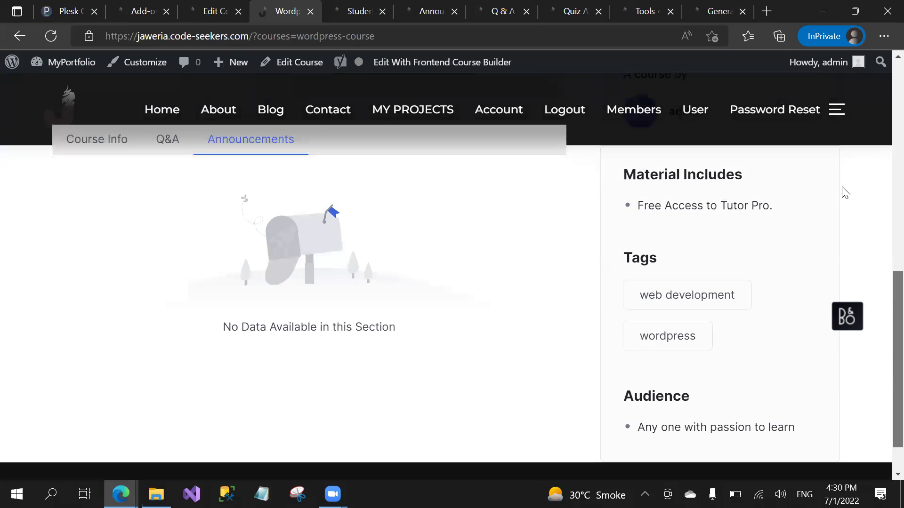
scroll(843, 192, "up", 4)
scroll(843, 191, "up", 1)
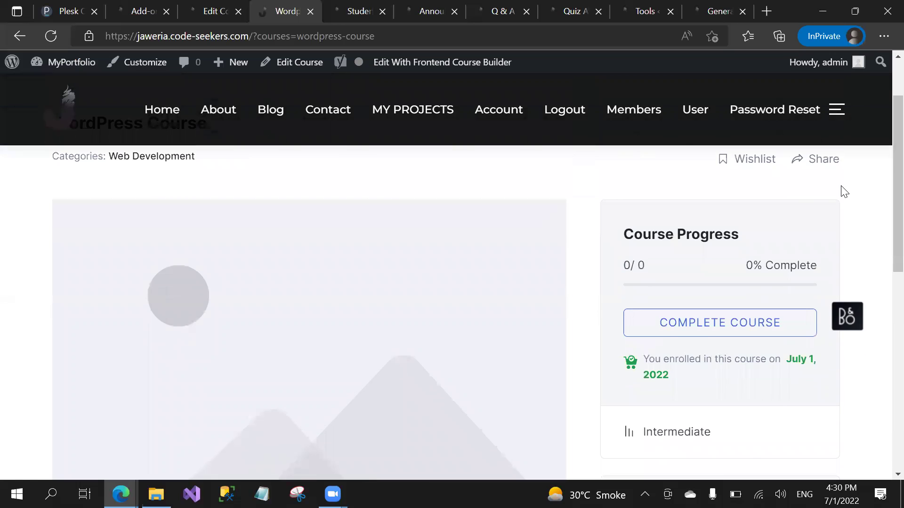
scroll(844, 192, "up", 3)
scroll(844, 192, "down", 5)
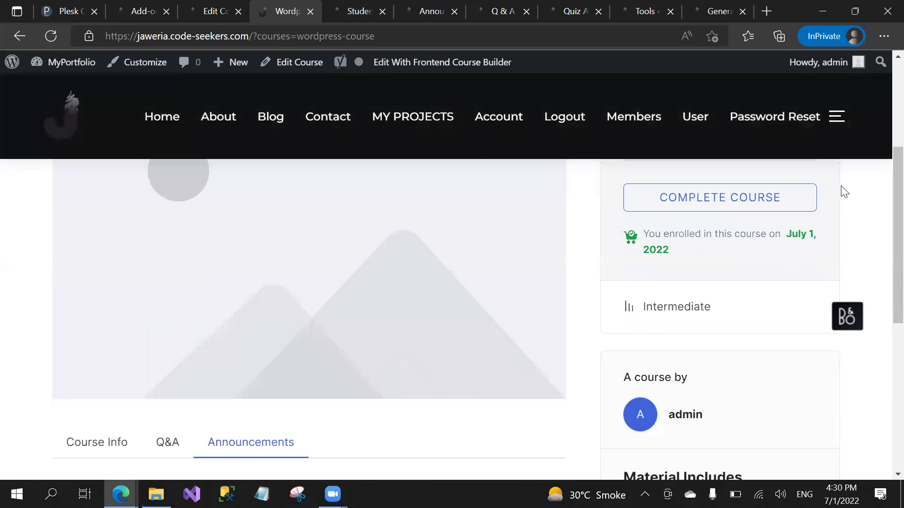
scroll(844, 192, "down", 8)
scroll(843, 191, "up", 13)
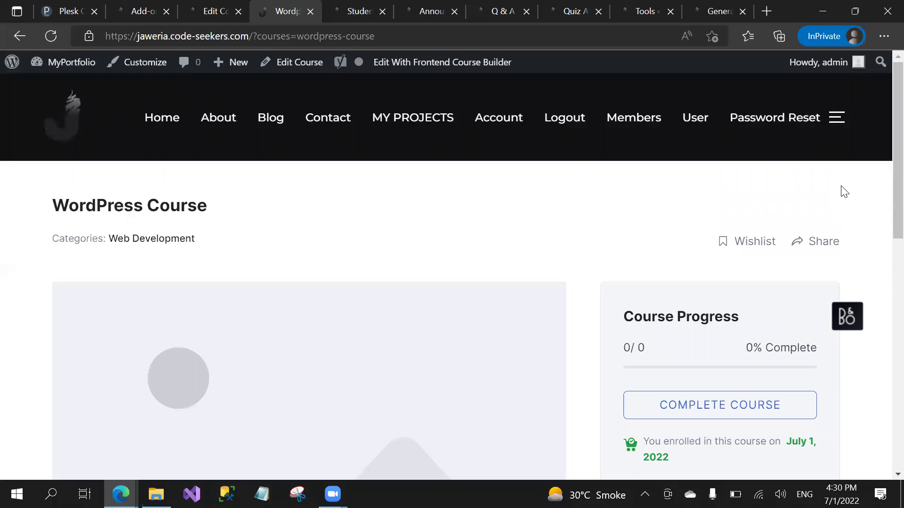
scroll(844, 192, "down", 10)
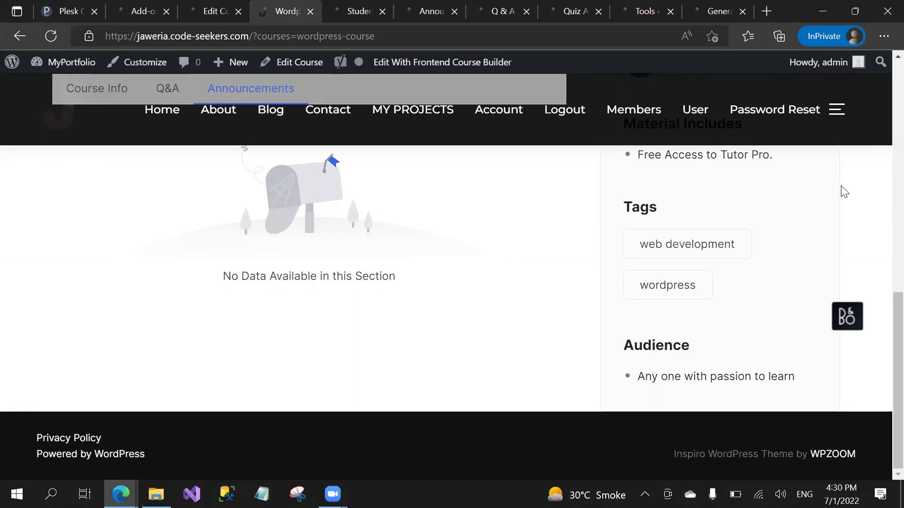
scroll(844, 191, "up", 12)
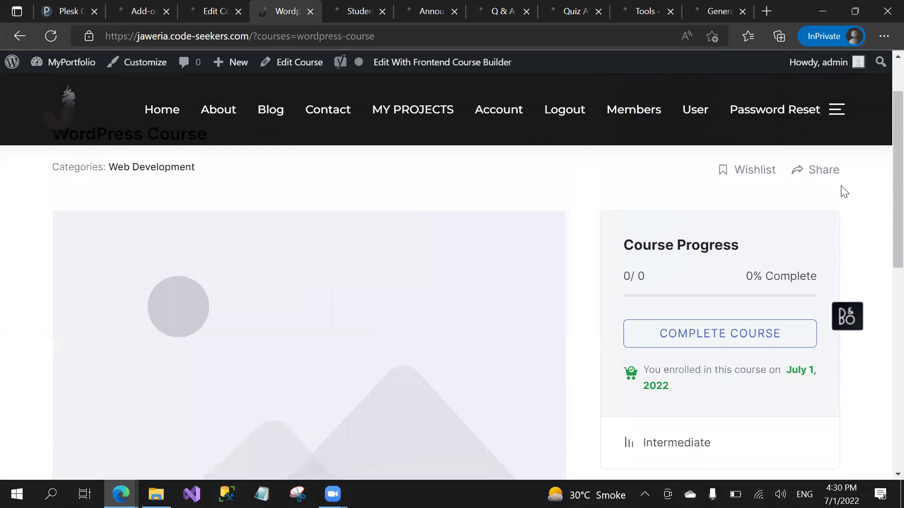
scroll(843, 192, "up", 2)
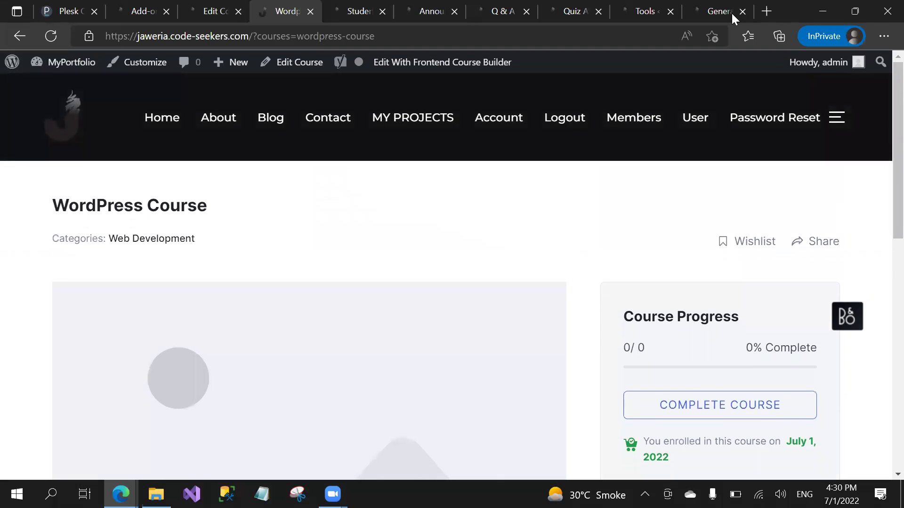
Step: Reload the Students admin page and check the enrolled student's number of courses taken
left_click(363, 6)
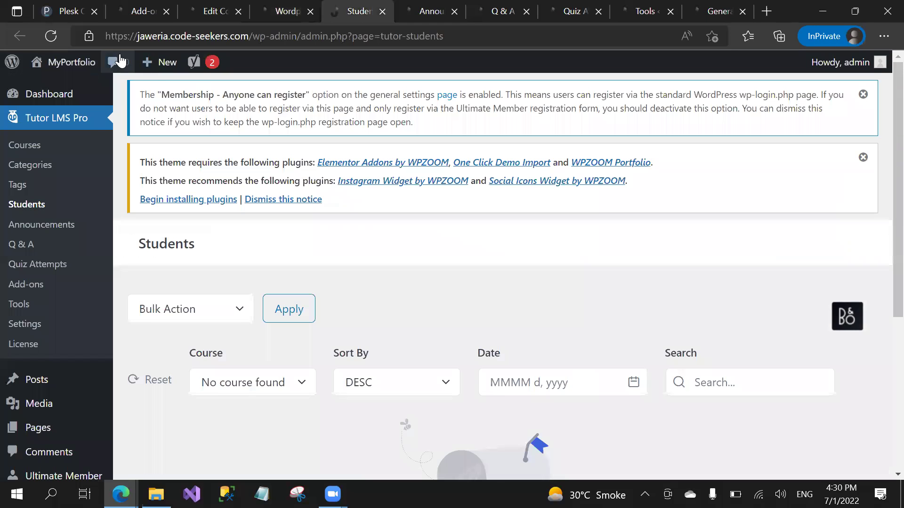
left_click(51, 36)
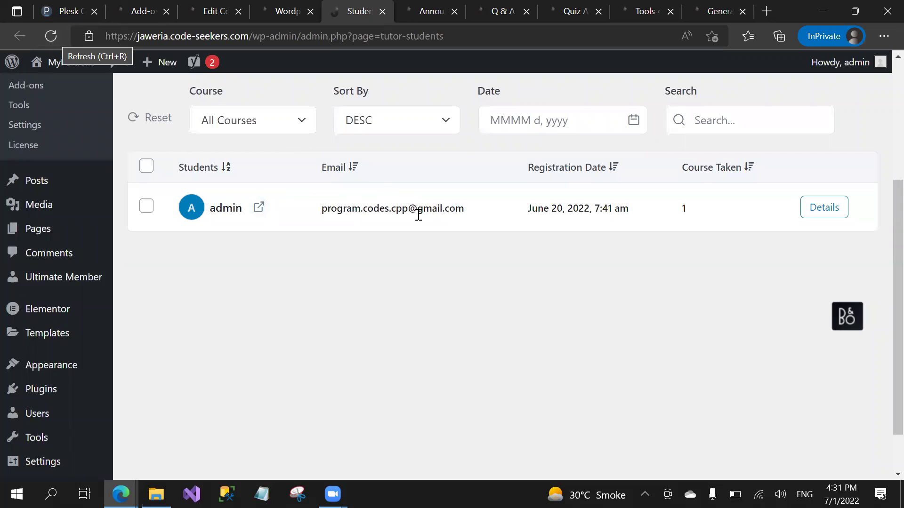
double_click(683, 207)
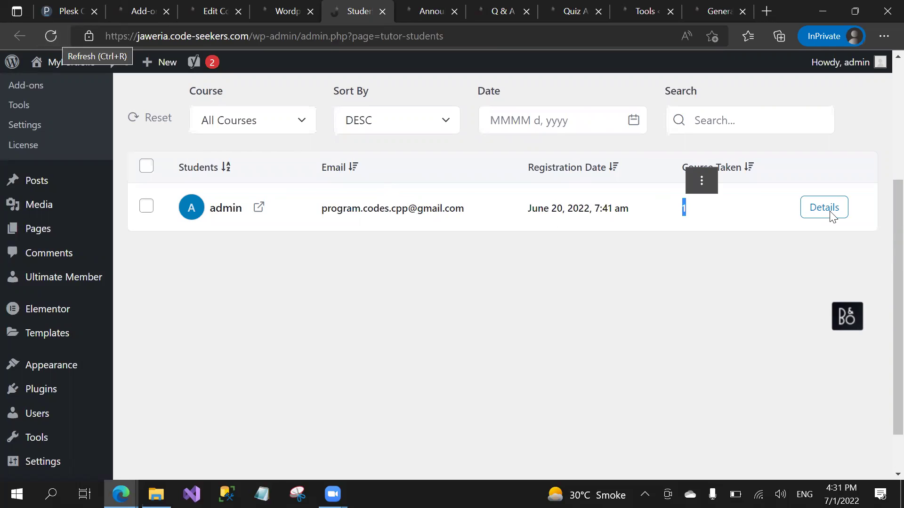
left_click(559, 382)
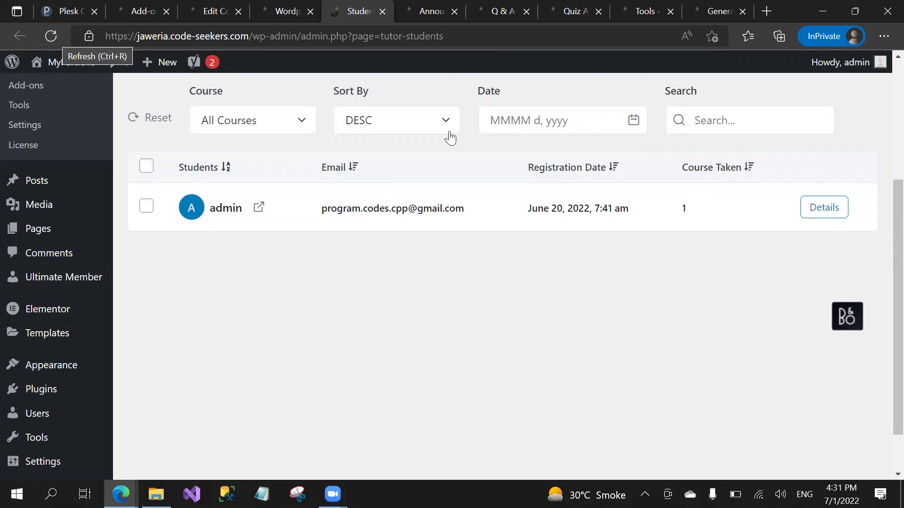
Step: Look over the Announcements admin page with its new-announcement option and filters, and close it
left_click(420, 7)
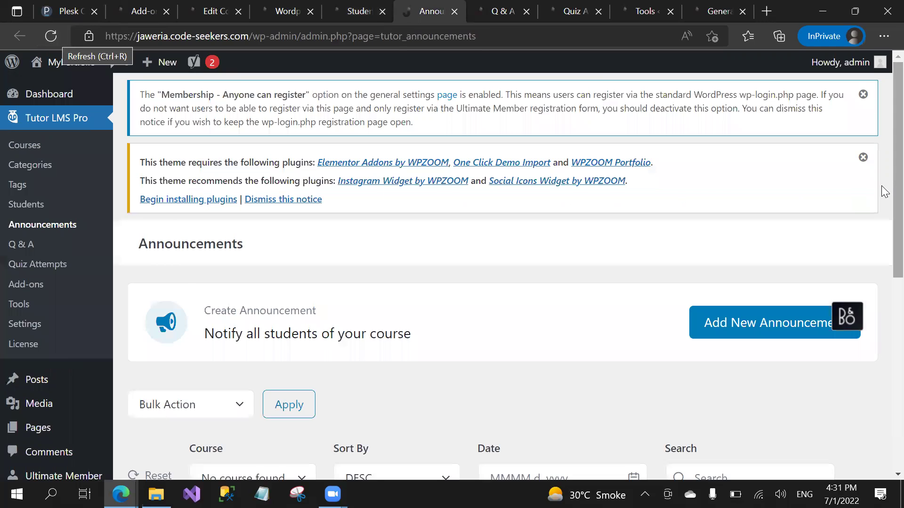
scroll(883, 221, "down", 2)
scroll(883, 257, "down", 1)
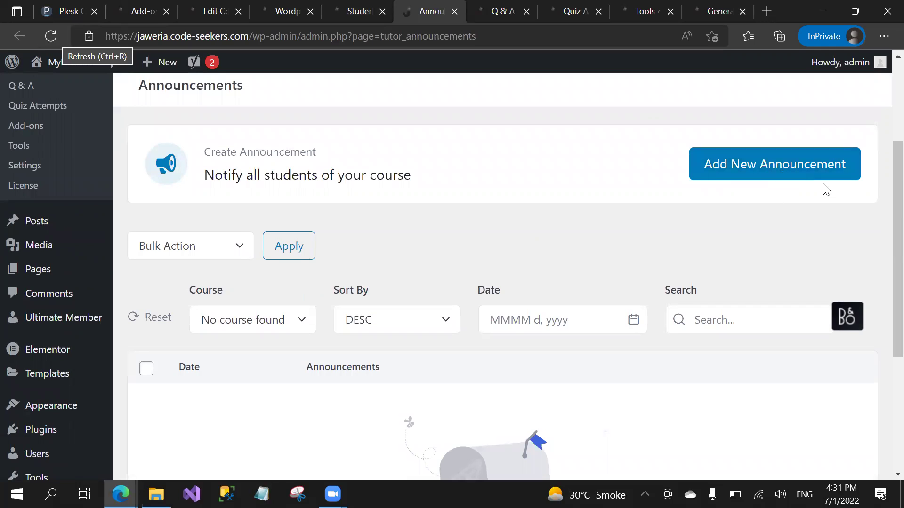
scroll(800, 198, "down", 1)
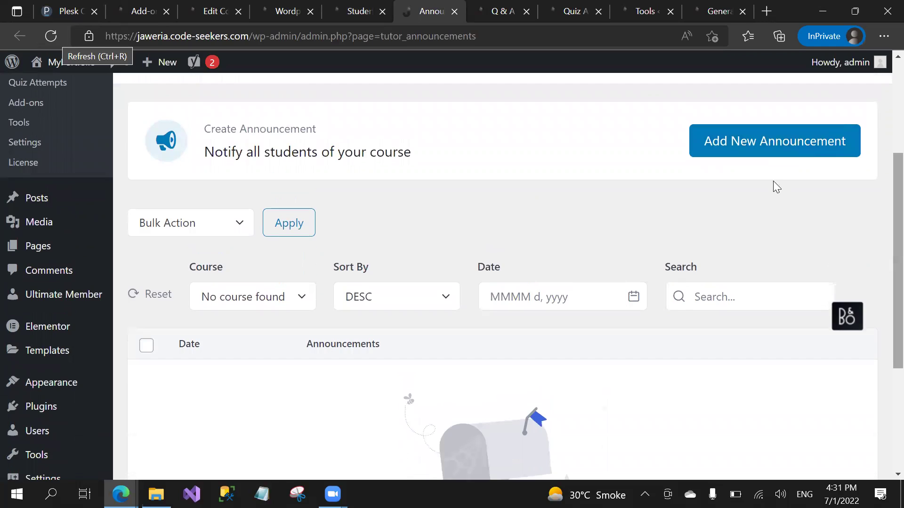
scroll(882, 212, "up", 4)
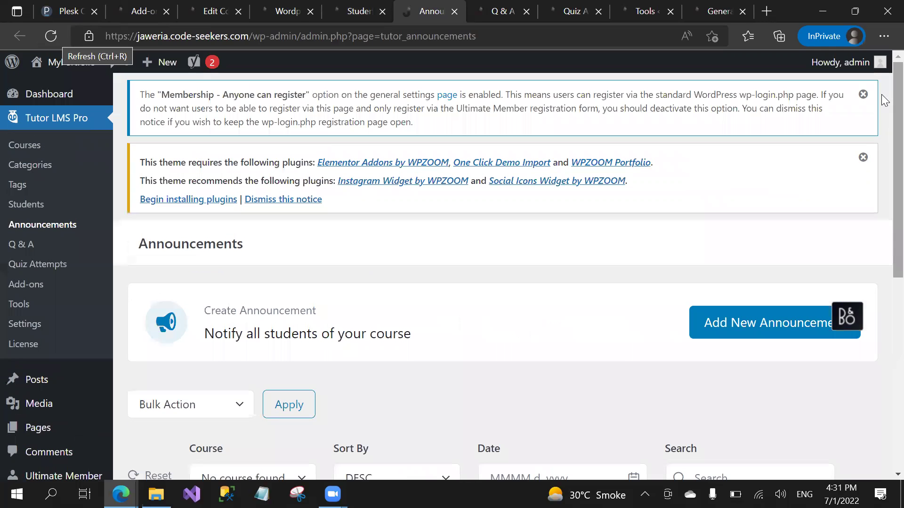
left_click(455, 12)
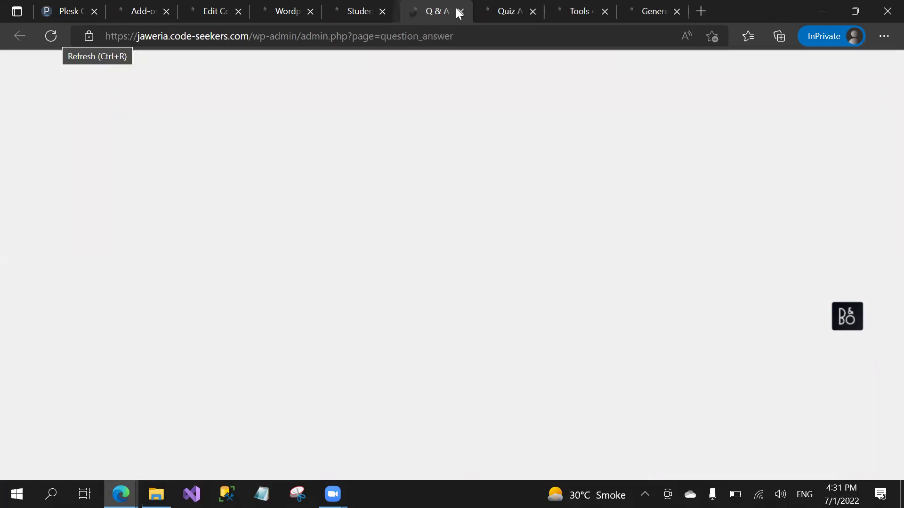
Step: Look over and close the Question & Answer and Quiz Attempts admin pages, ending on the Tools page
scroll(884, 283, "down", 3)
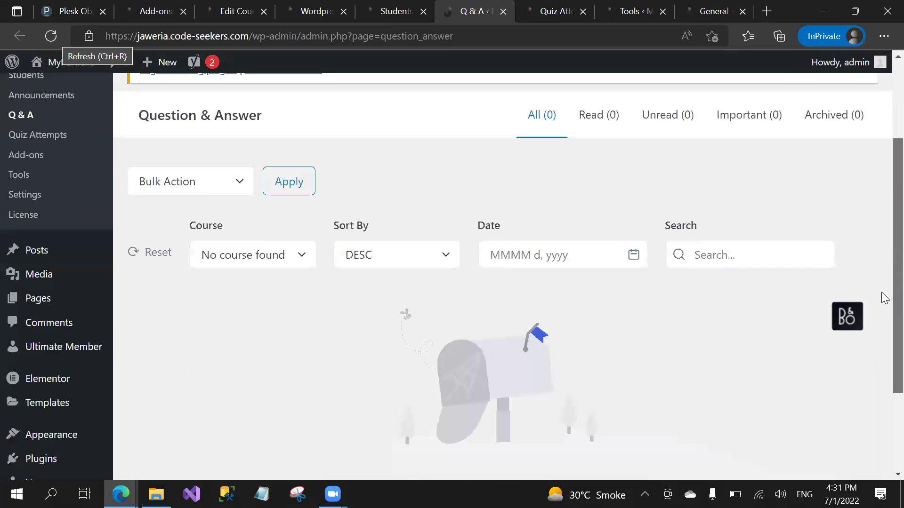
scroll(883, 287, "down", 1)
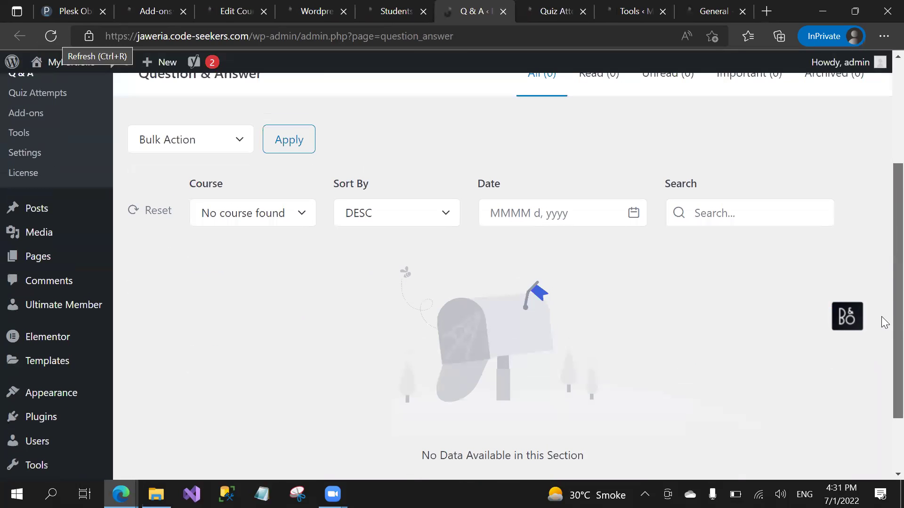
left_click(503, 12)
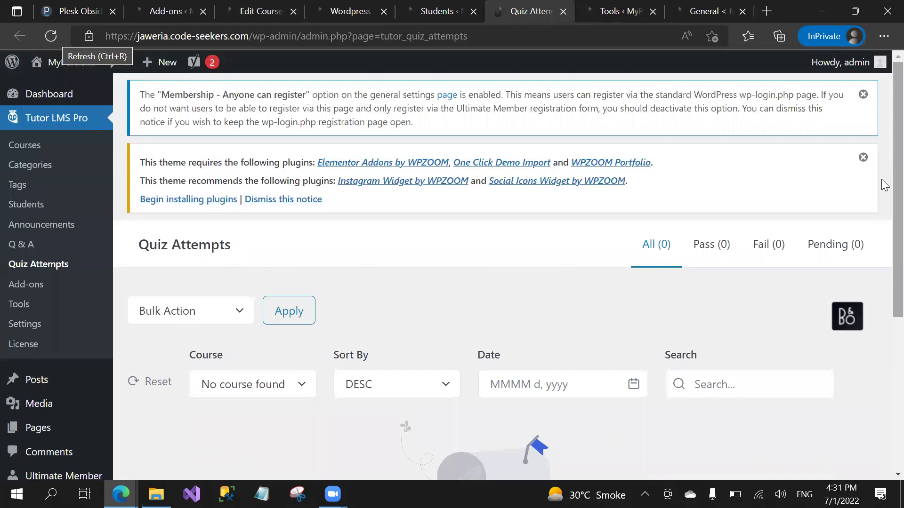
scroll(884, 255, "down", 3)
scroll(884, 256, "down", 2)
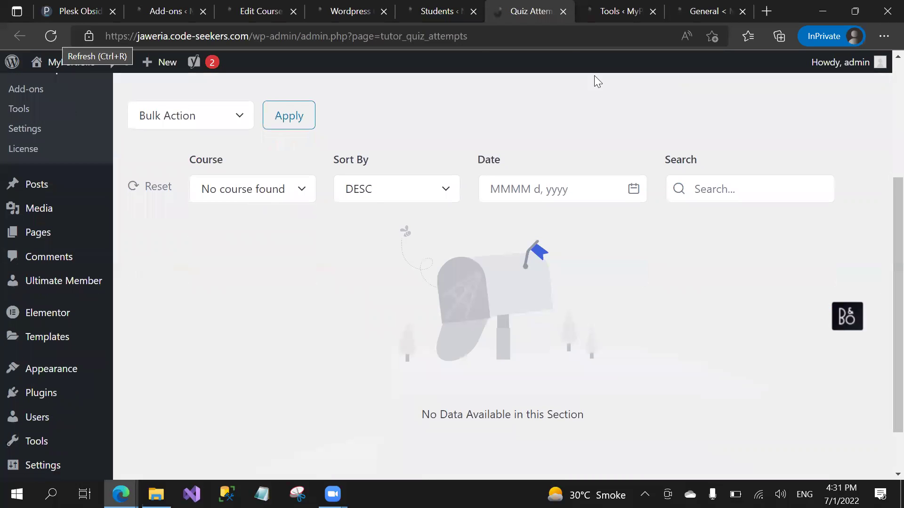
left_click(563, 12)
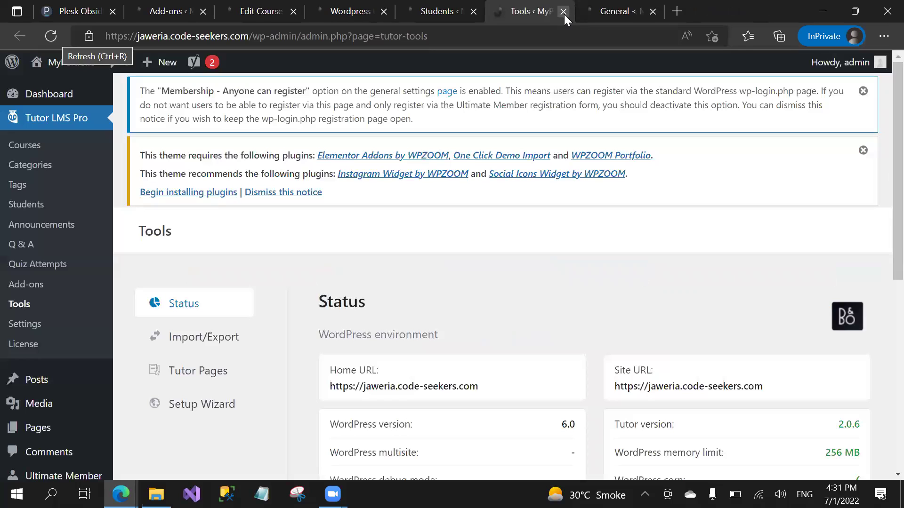
scroll(882, 189, "down", 2)
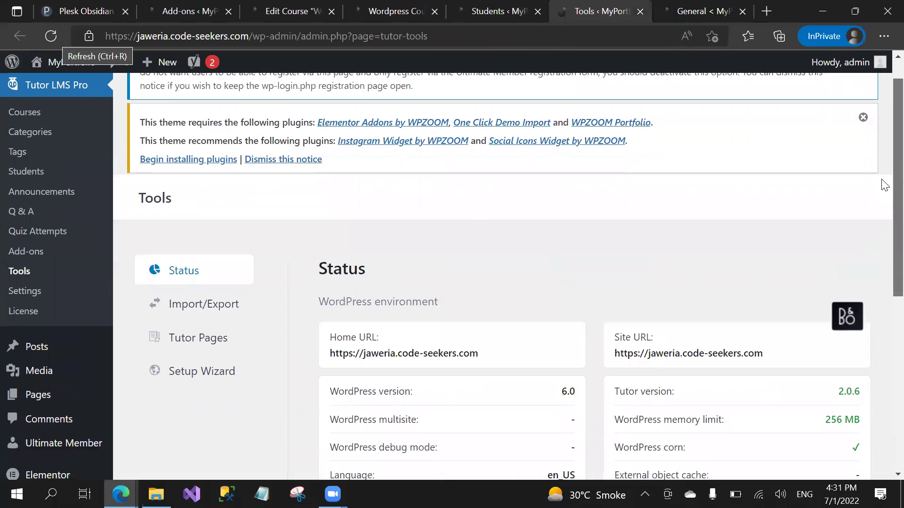
Step: Start a new topic in the Wordpress Course's Course Builder and name it "Programming Fundamentals in C#"
left_click(379, 7)
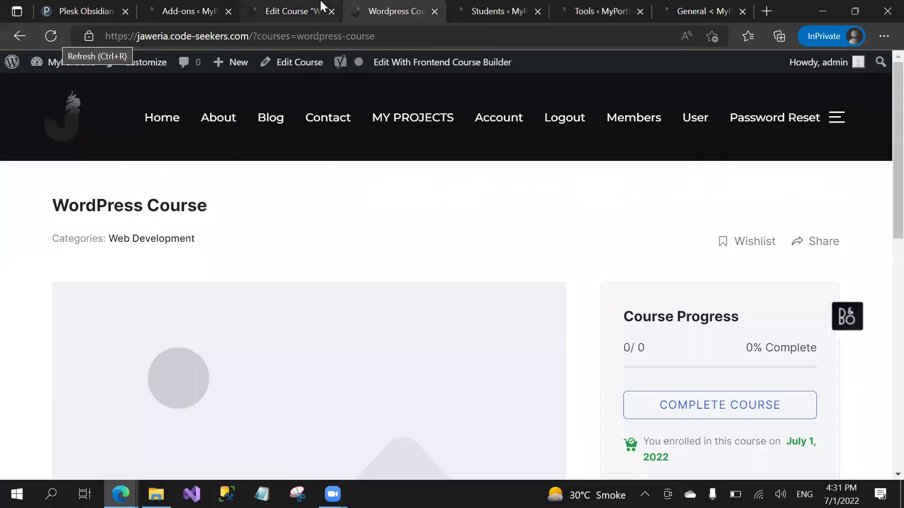
left_click(323, 10)
scroll(452, 179, "down", 5)
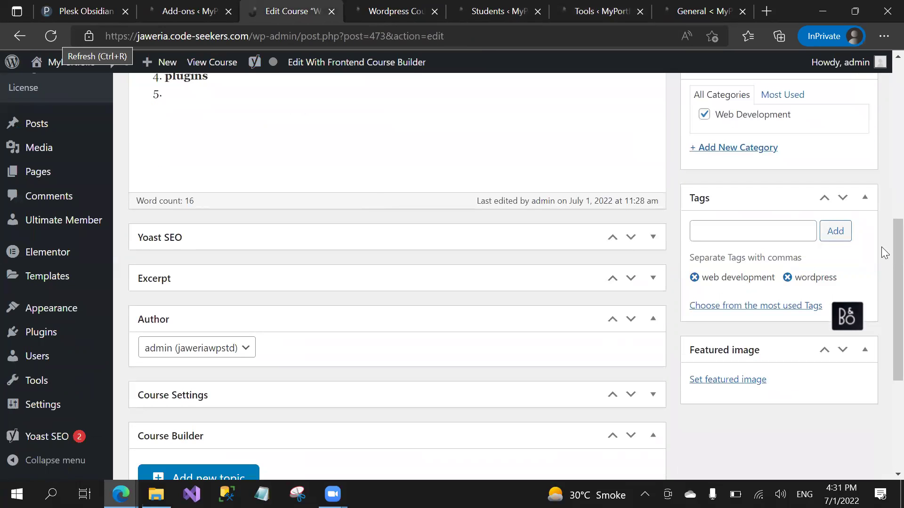
scroll(412, 280, "down", 4)
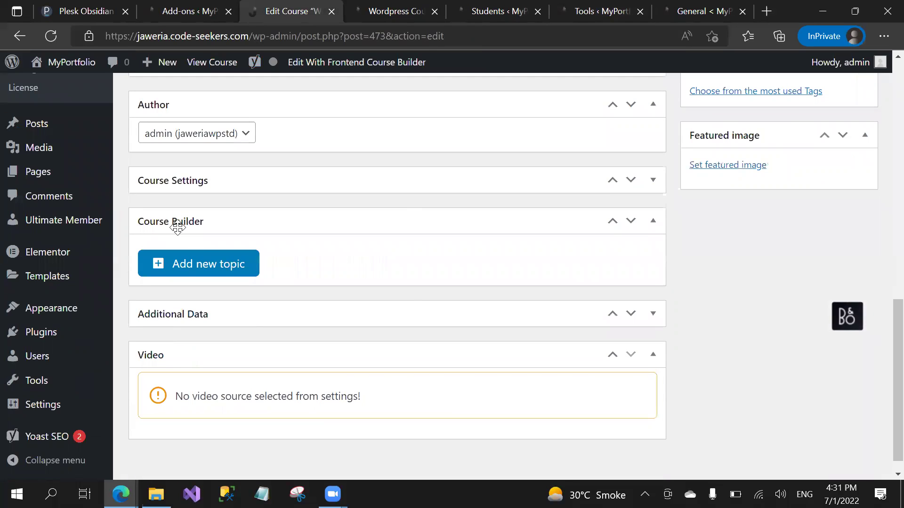
left_click(217, 269)
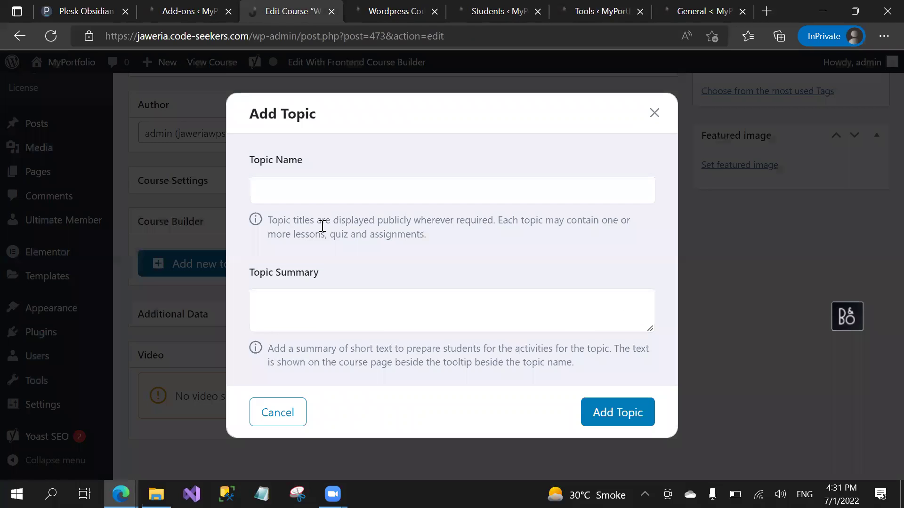
left_click(325, 201)
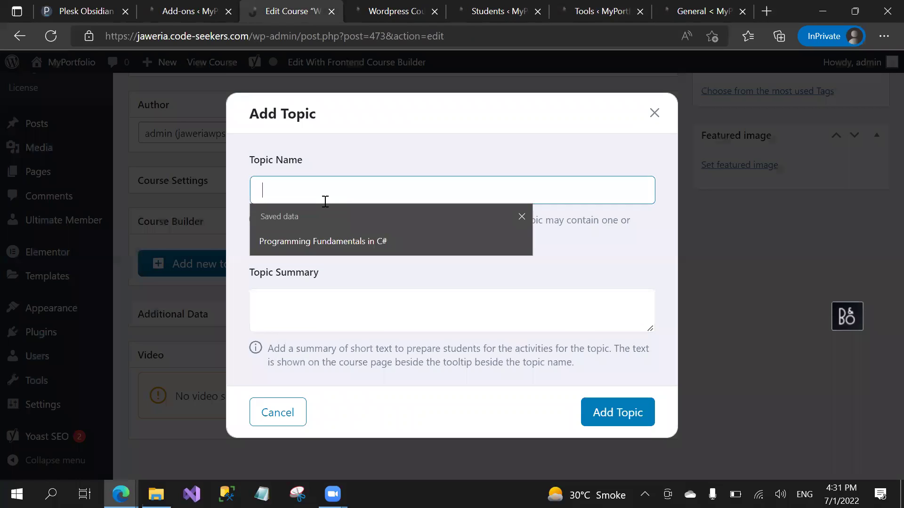
left_click(363, 239)
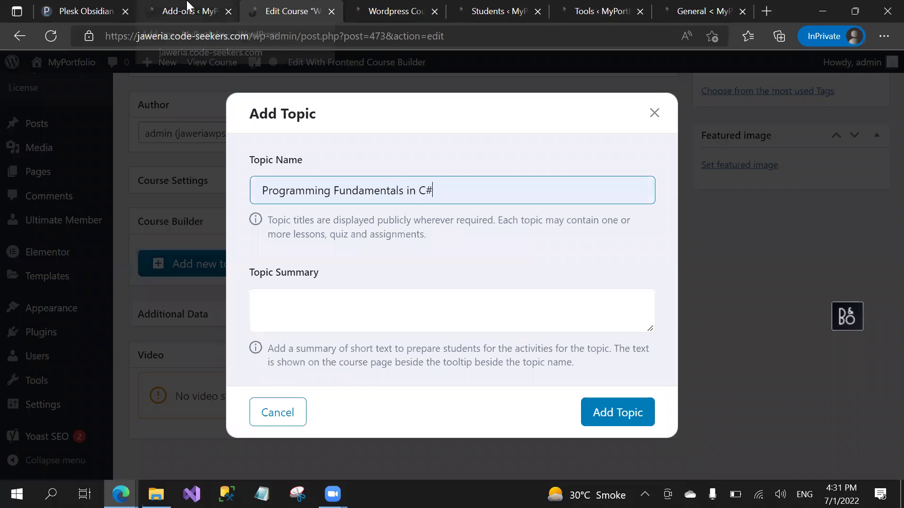
Step: Switch to the published C# beginners course page and examine its course info and the lessons under both content topics
left_click(120, 494)
left_click(89, 433)
scroll(236, 303, "down", 15)
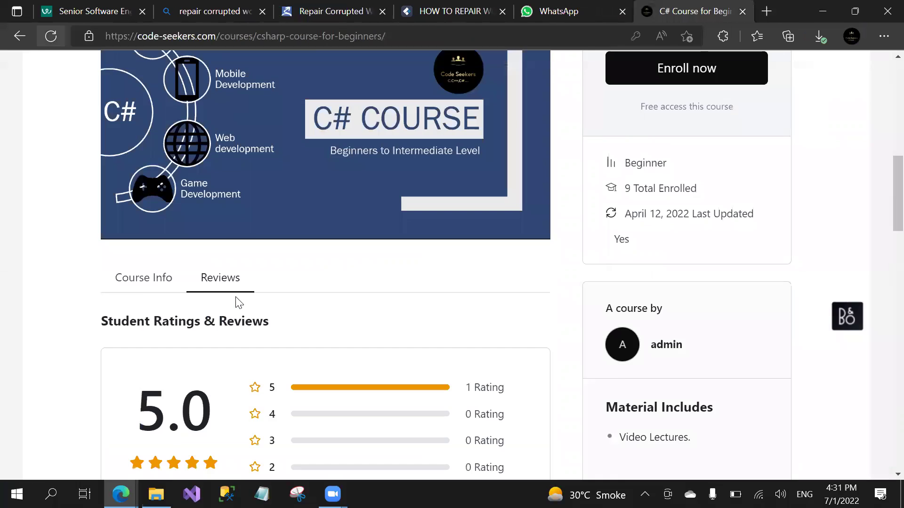
scroll(236, 297, "up", 15)
scroll(236, 297, "down", 6)
left_click(143, 237)
scroll(236, 302, "down", 15)
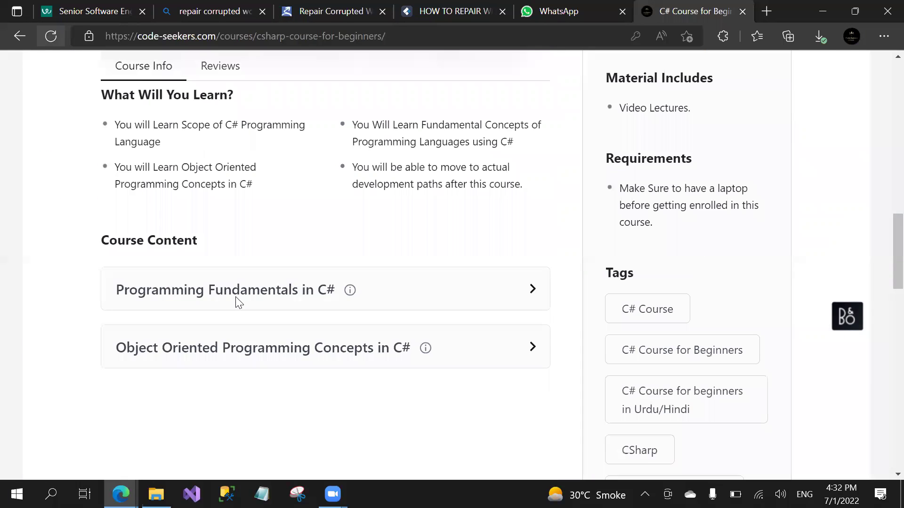
scroll(238, 302, "up", 7)
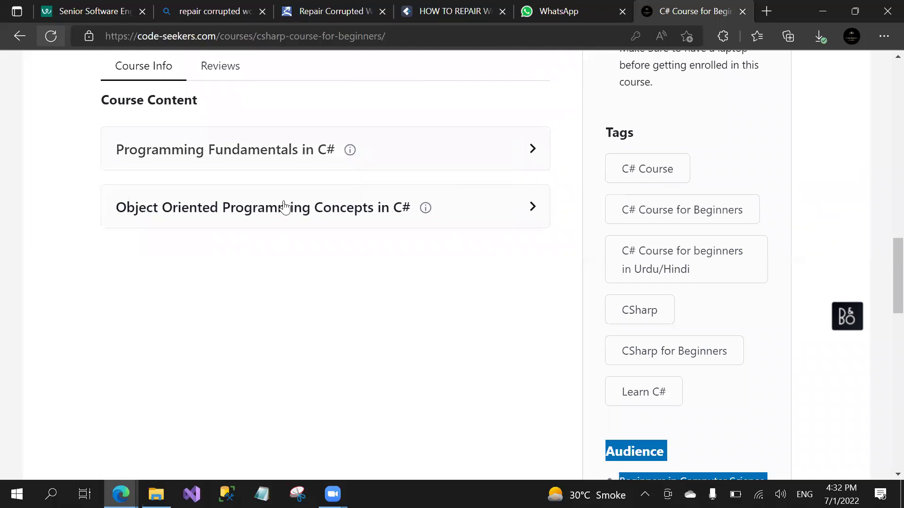
left_click(509, 217)
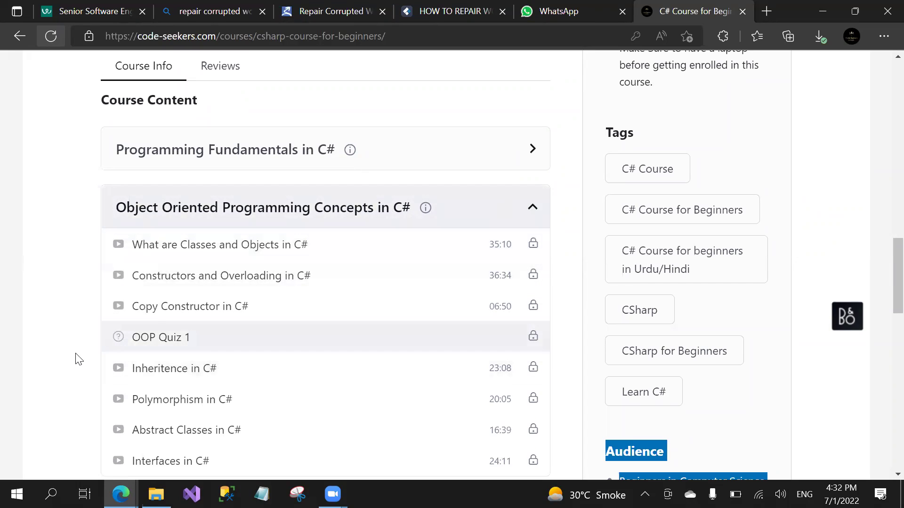
left_click(441, 161)
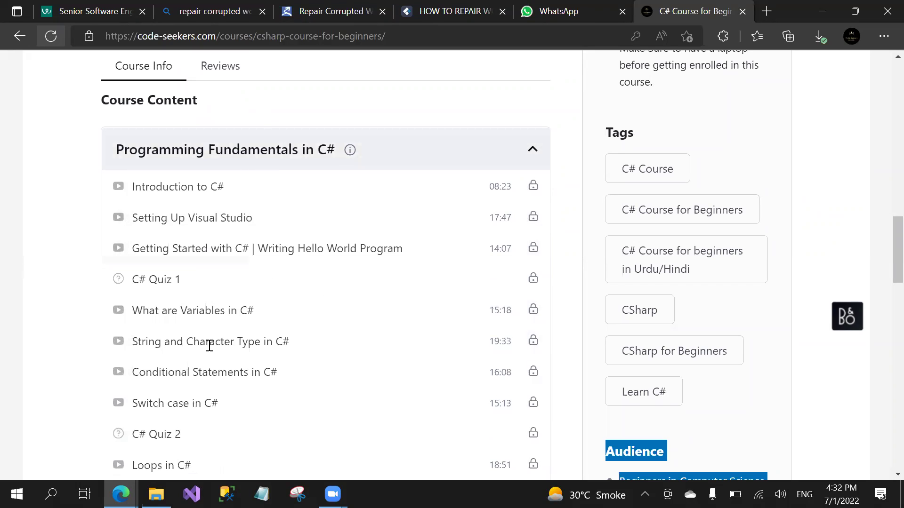
Step: Return to the course editor and add a topic named "Wordpress Themes" with no summary
left_click(120, 494)
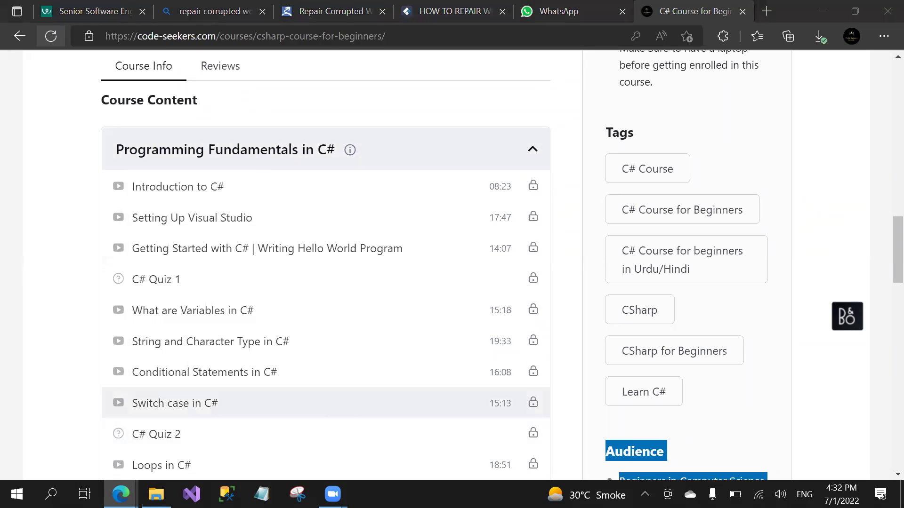
left_click(228, 438)
left_click(427, 324)
left_click(456, 191)
key("ctrl+a")
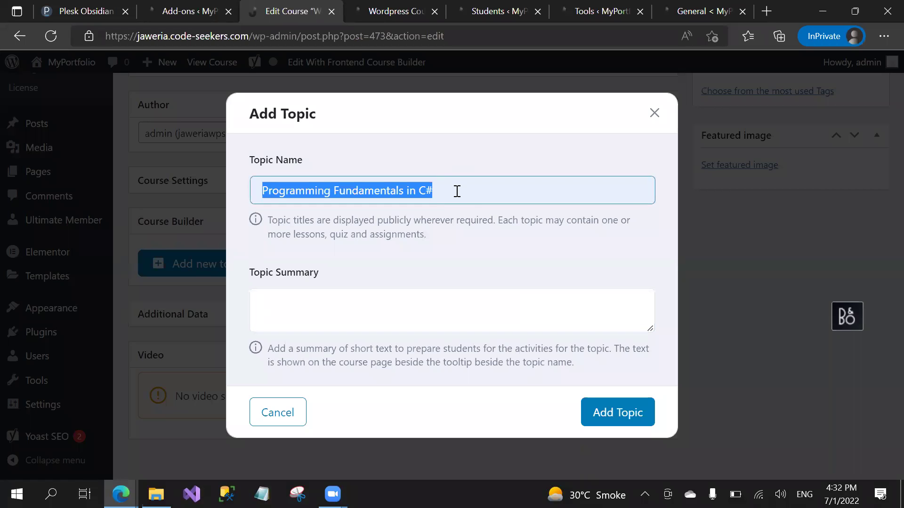
type("Themes")
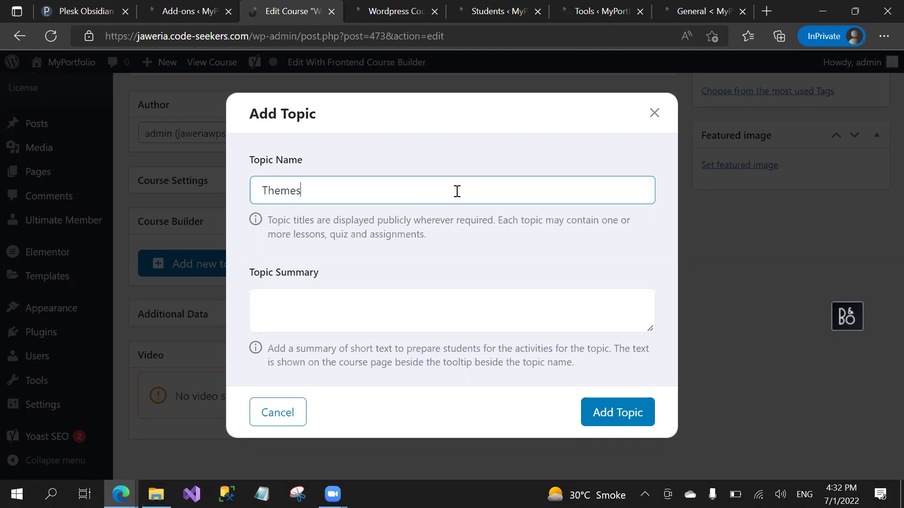
left_click(434, 300)
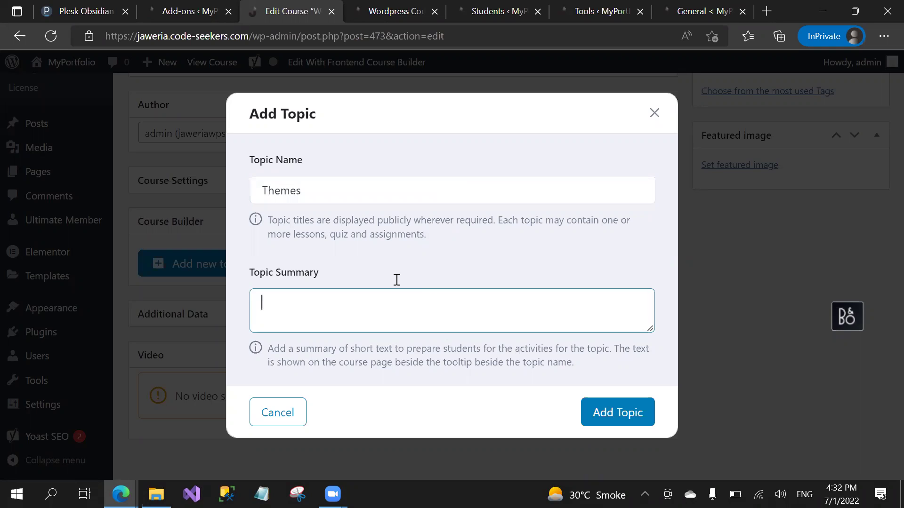
left_click(263, 190)
type("Wordpress")
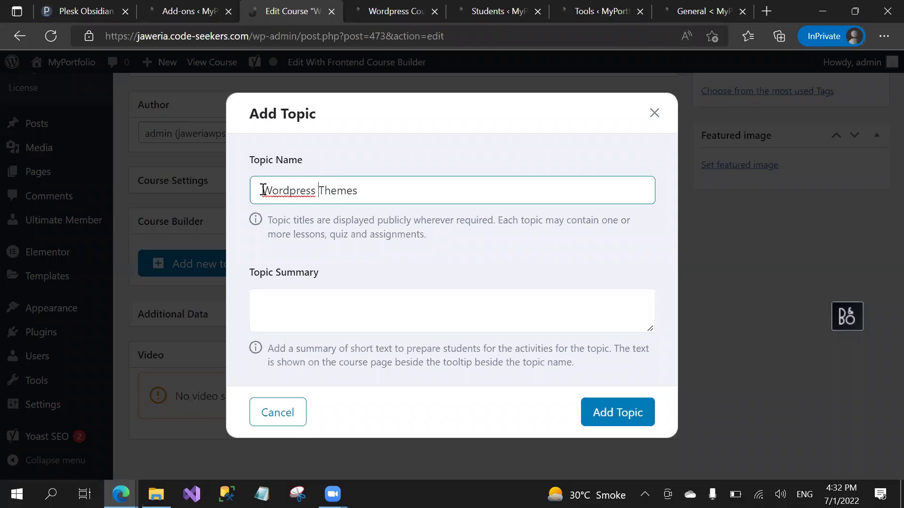
key("Return")
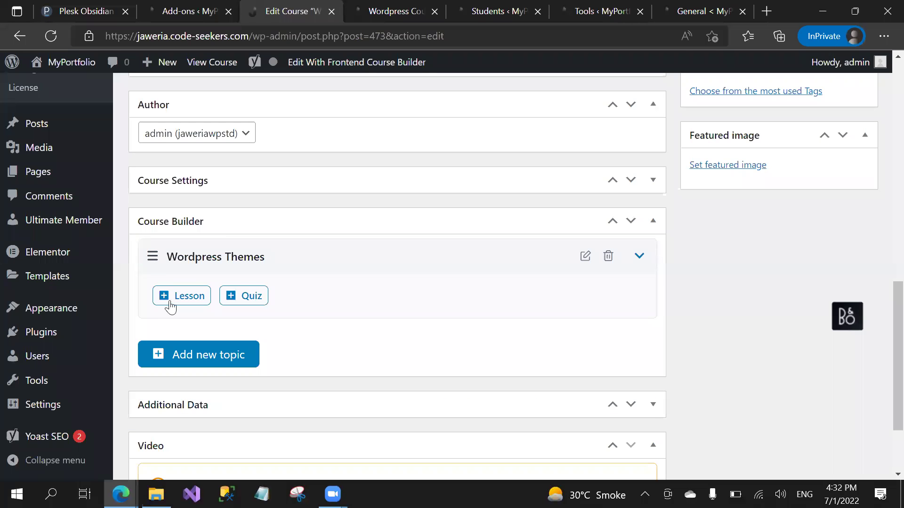
Step: Start a new lesson under the Wordpress Themes topic and name it "Theme Installation"
left_click(251, 297)
left_click(189, 302)
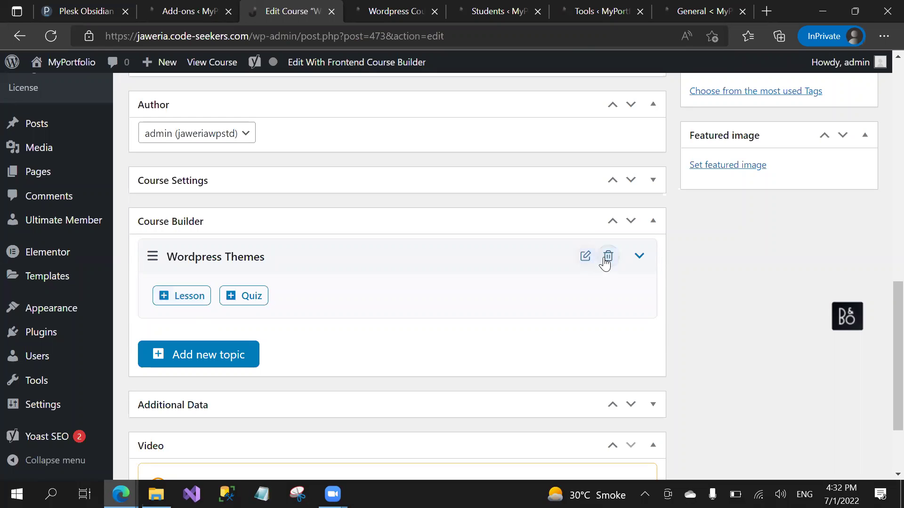
left_click(183, 303)
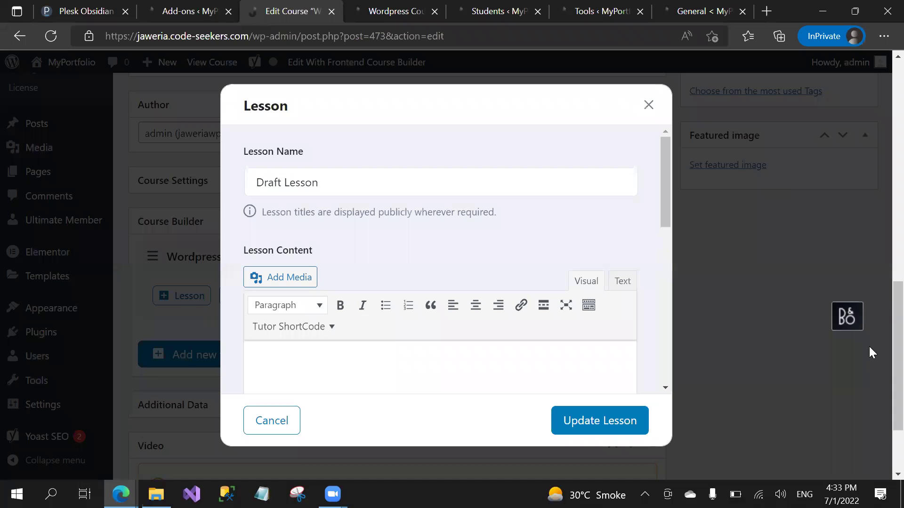
left_click(318, 184)
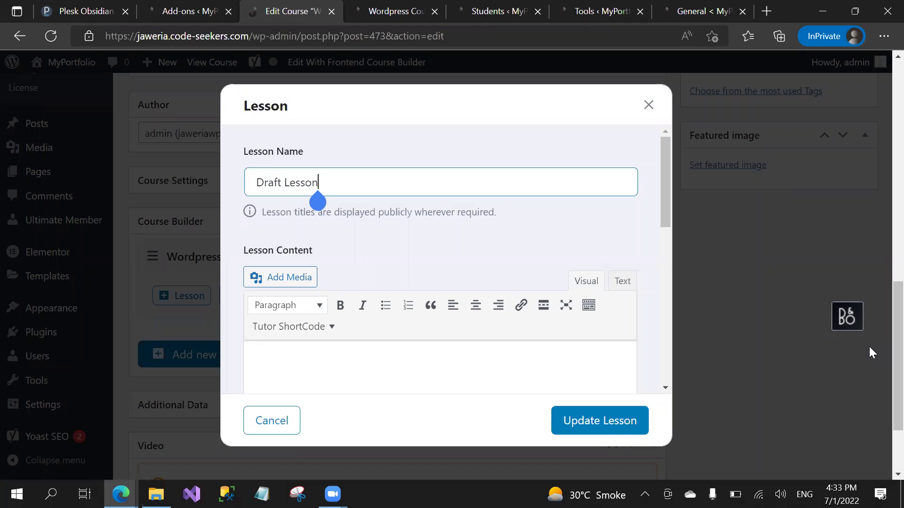
key("ctrl+a")
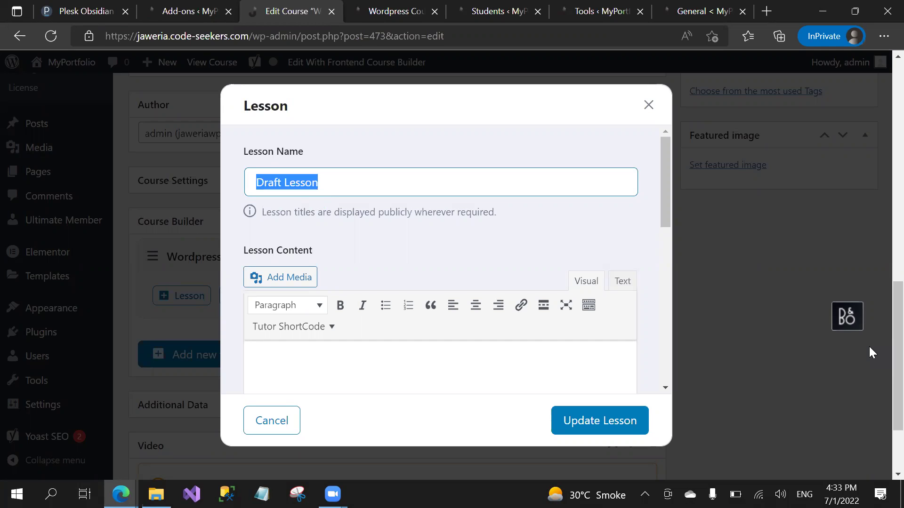
type("Theme Installation")
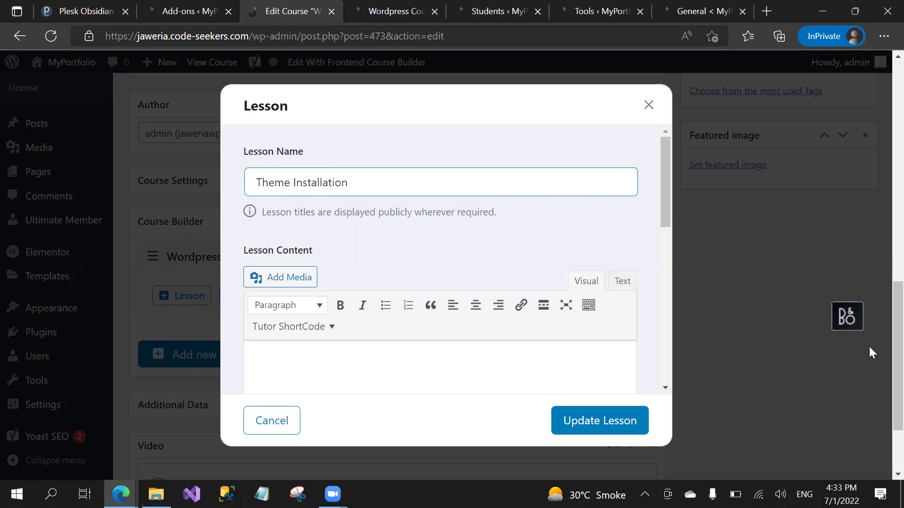
Step: Fill the lesson content with two lines of placeholder text, "dhfsdjkhf" and "dsfhsdk"
key("Tab")
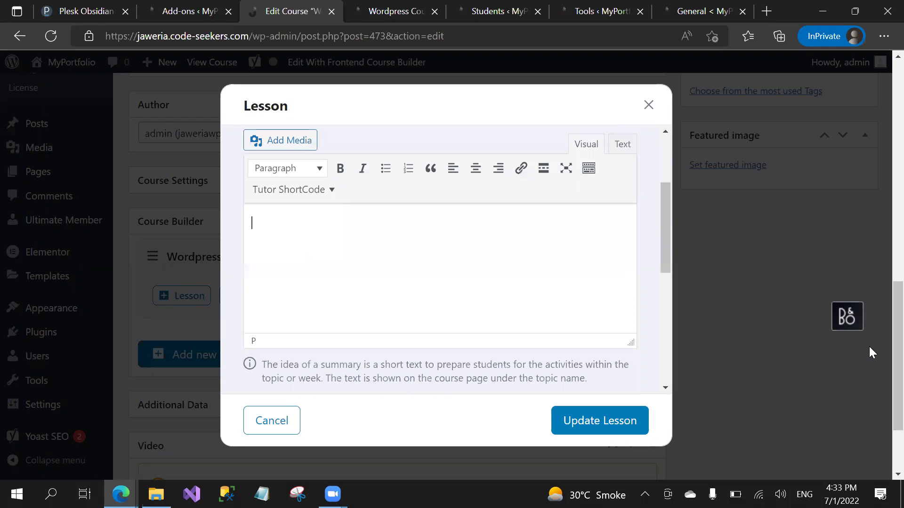
type("dhfsdjkhf")
key("Return")
type("dsfhsdk")
key("Return")
Step: Examine the lesson's feature image, video source and exercise file attachment sections
scroll(440, 259, "down", 4)
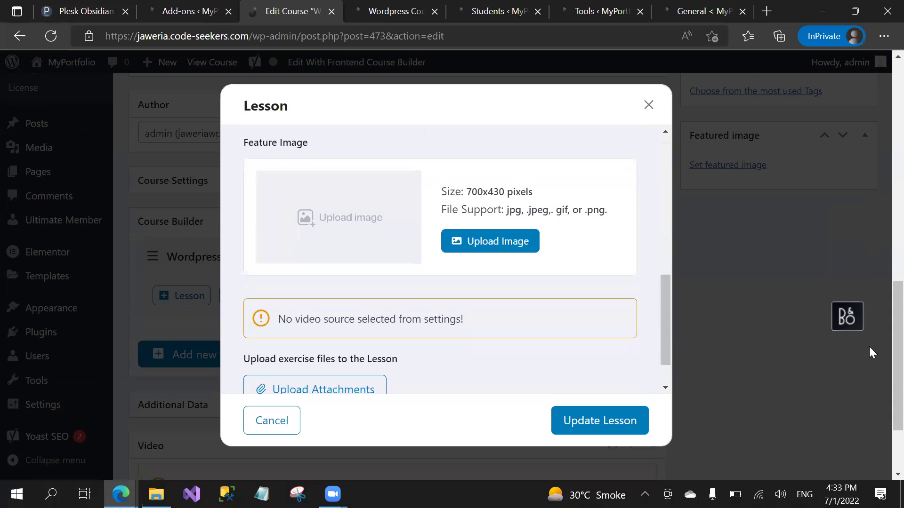
scroll(440, 259, "up", 3)
scroll(440, 260, "down", 4)
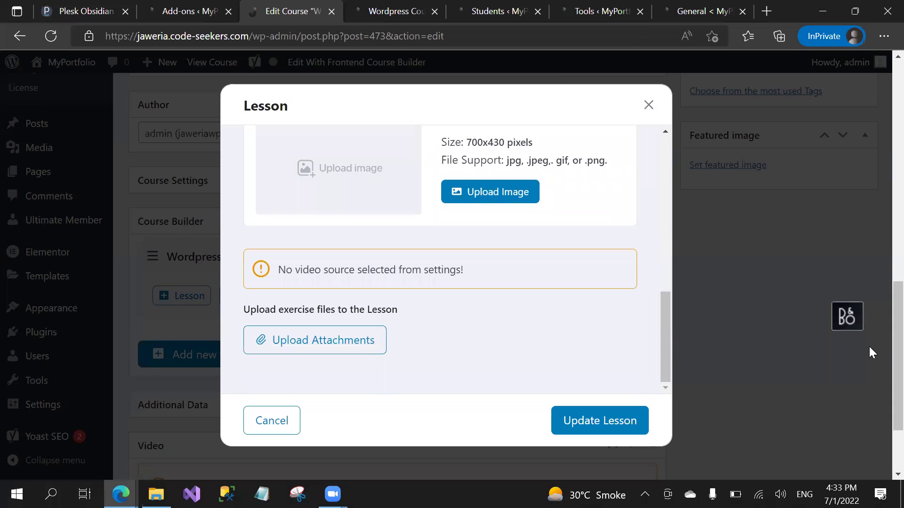
scroll(869, 348, "down", 1)
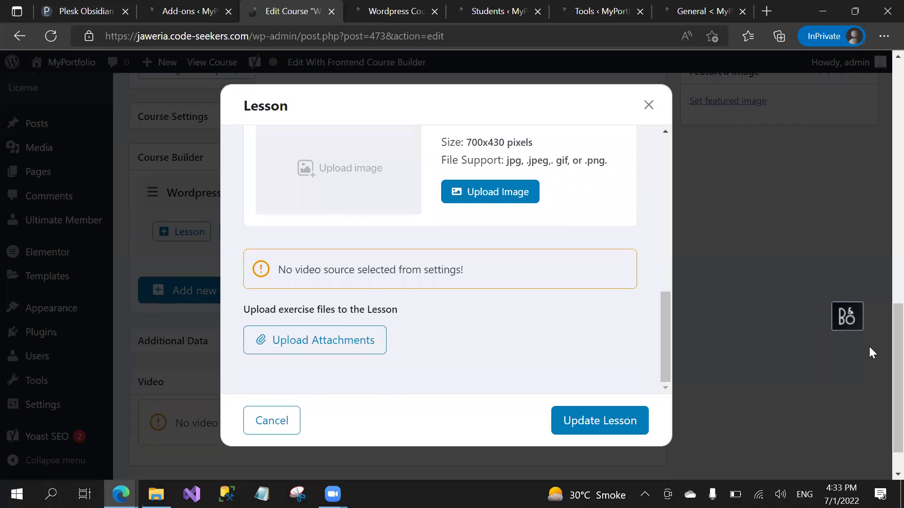
scroll(440, 260, "up", 5)
scroll(440, 260, "down", 5)
left_click_drag(280, 272, 560, 366)
scroll(670, 273, "up", 1)
left_click_drag(670, 274, 675, 391)
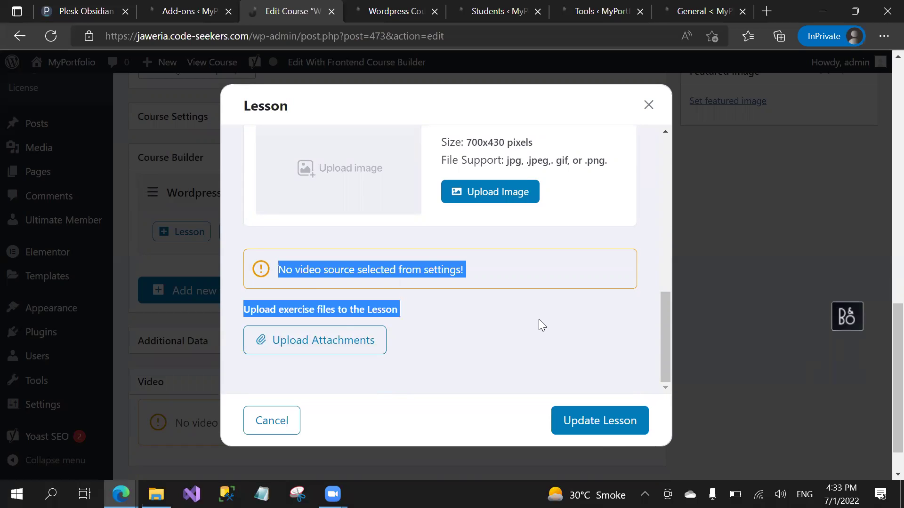
left_click(426, 259)
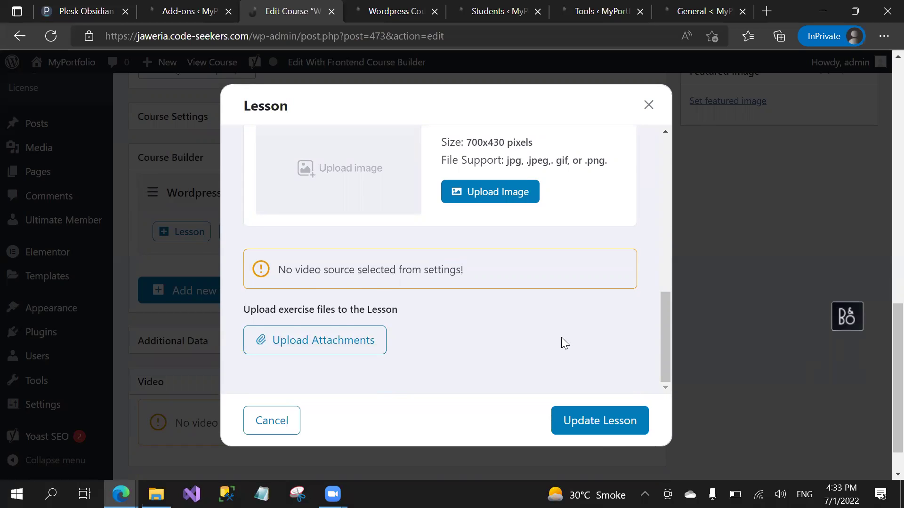
left_click_drag(272, 273, 464, 271)
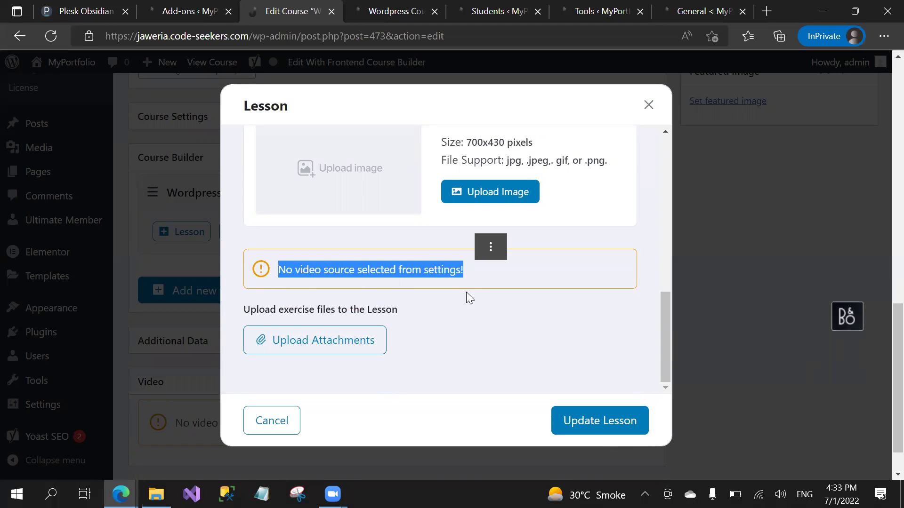
left_click(467, 290)
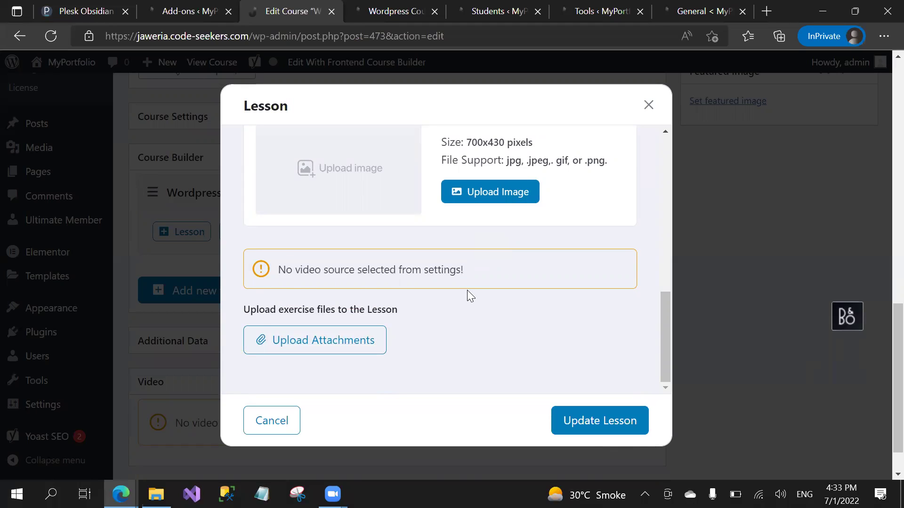
Step: Close the Students page and bring up the general settings of Tutor LMS
left_click(451, 8)
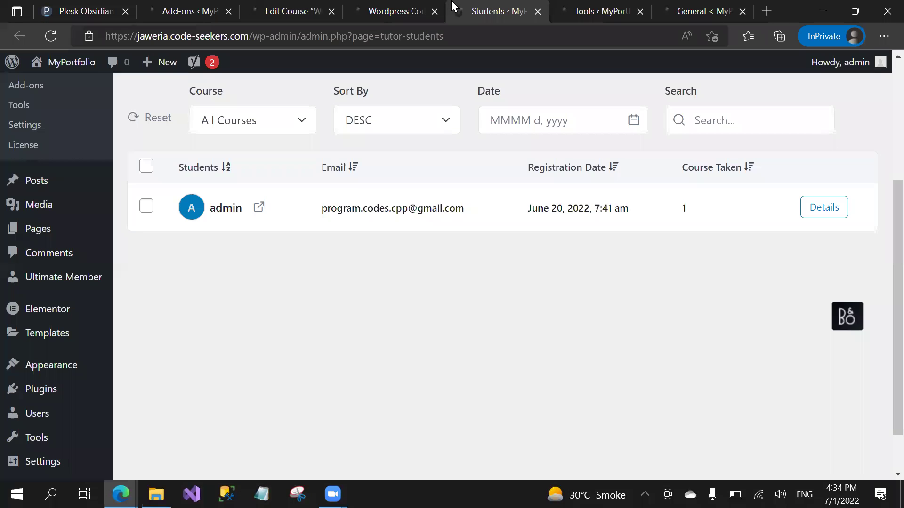
left_click(538, 11)
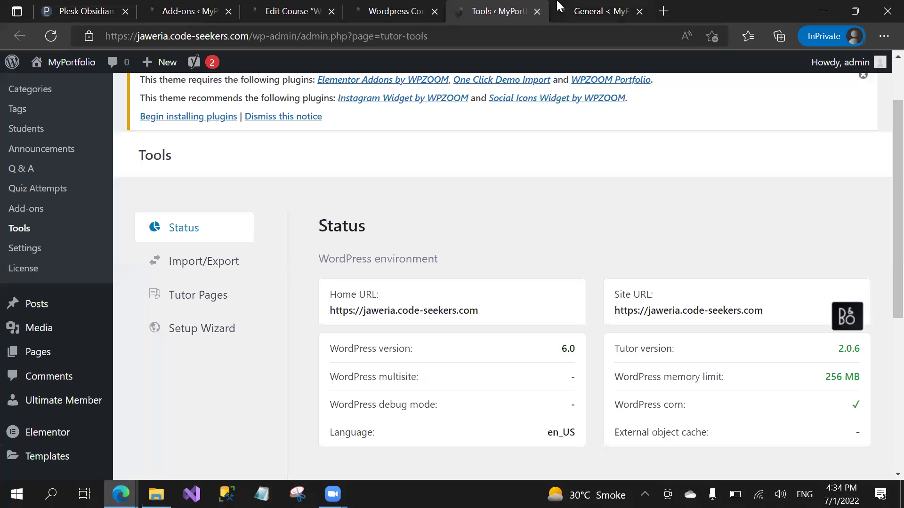
left_click(602, 7)
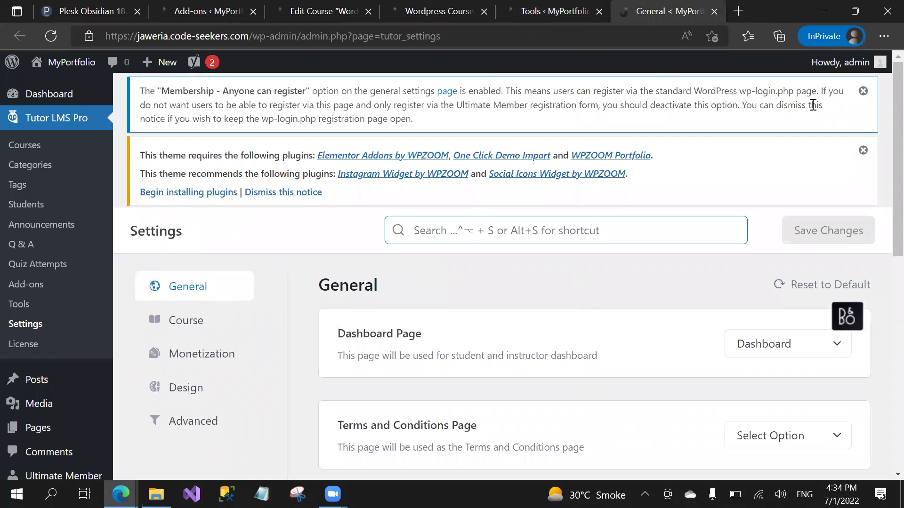
scroll(882, 160, "down", 2)
scroll(881, 169, "down", 2)
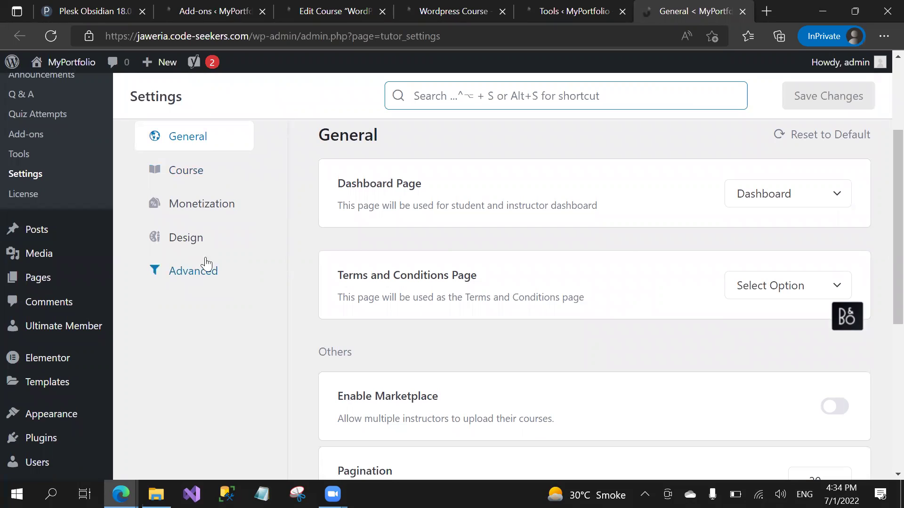
scroll(882, 192, "up", 3)
scroll(881, 169, "down", 3)
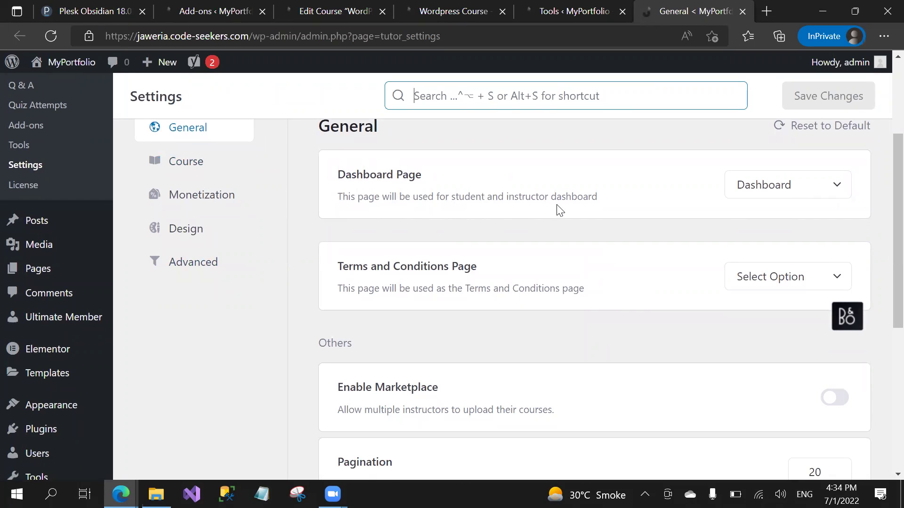
Step: Look through the available pages for the Dashboard Page setting and choose Dashboard
left_click(776, 191)
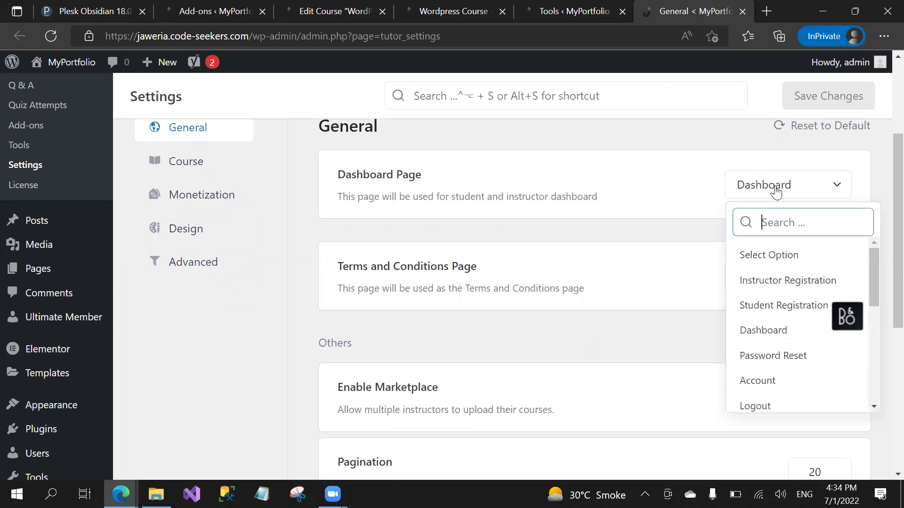
left_click_drag(874, 261, 864, 245)
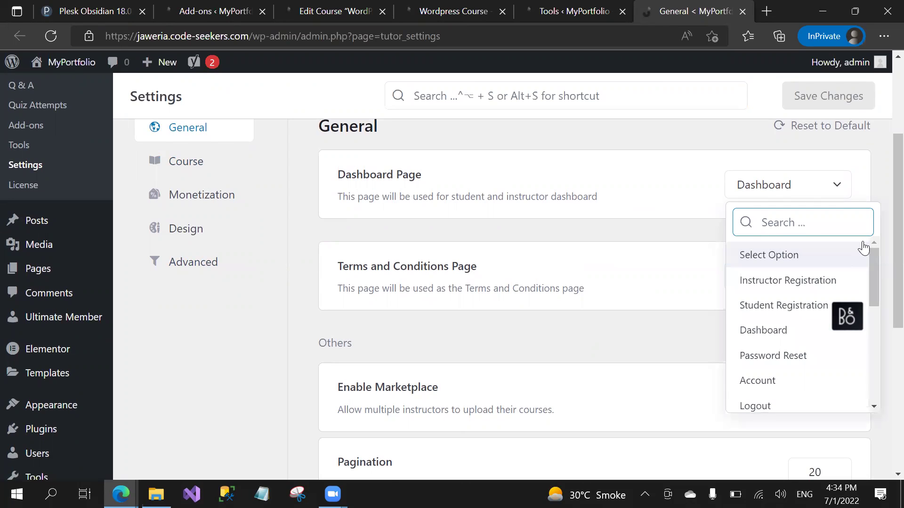
left_click_drag(877, 280, 864, 369)
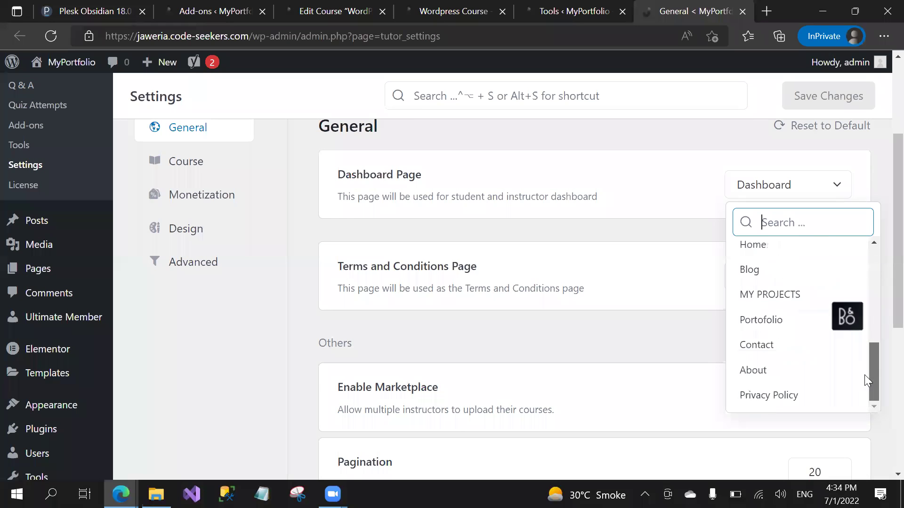
scroll(856, 307, "up", 4)
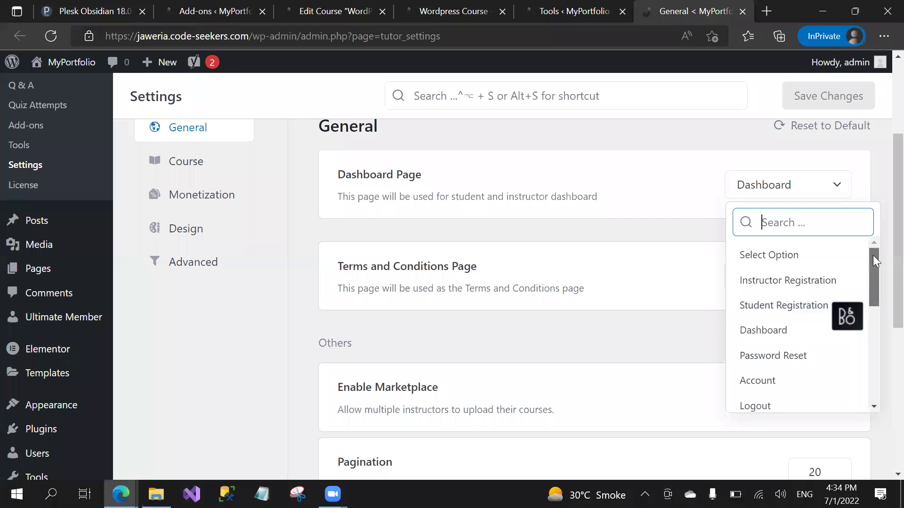
left_click_drag(873, 255, 864, 225)
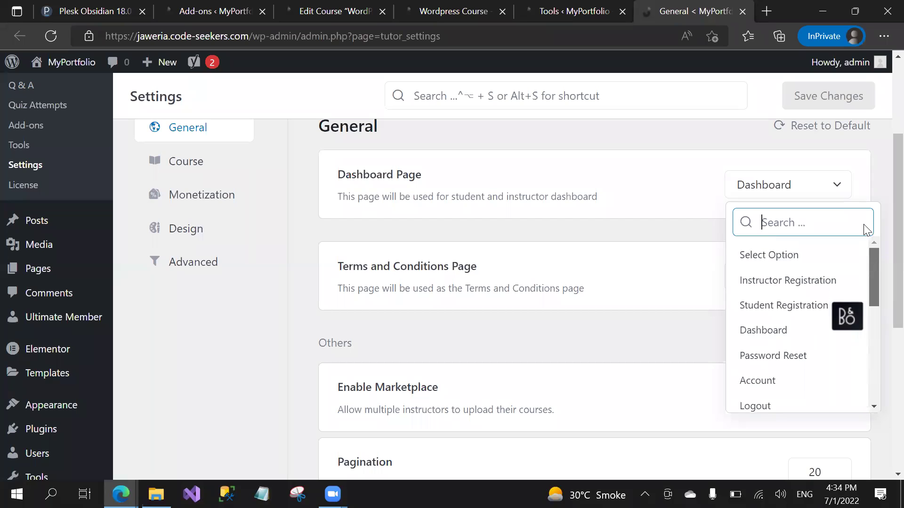
left_click(771, 335)
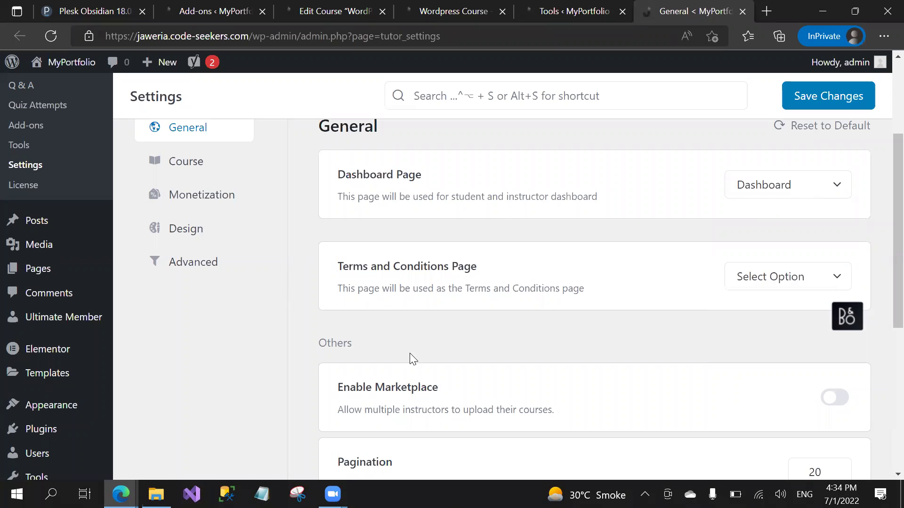
Step: Set the Terms and Conditions Page to Privacy Policy
left_click(788, 276)
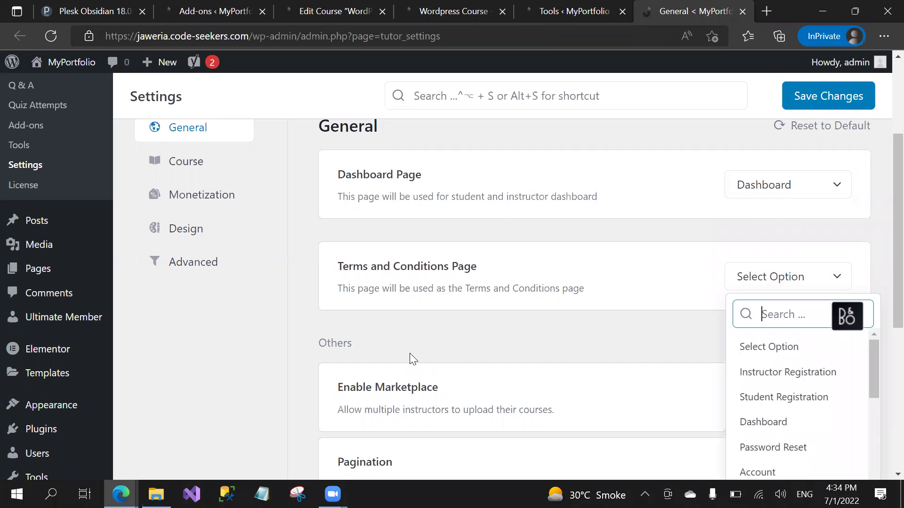
type("p")
left_click(761, 422)
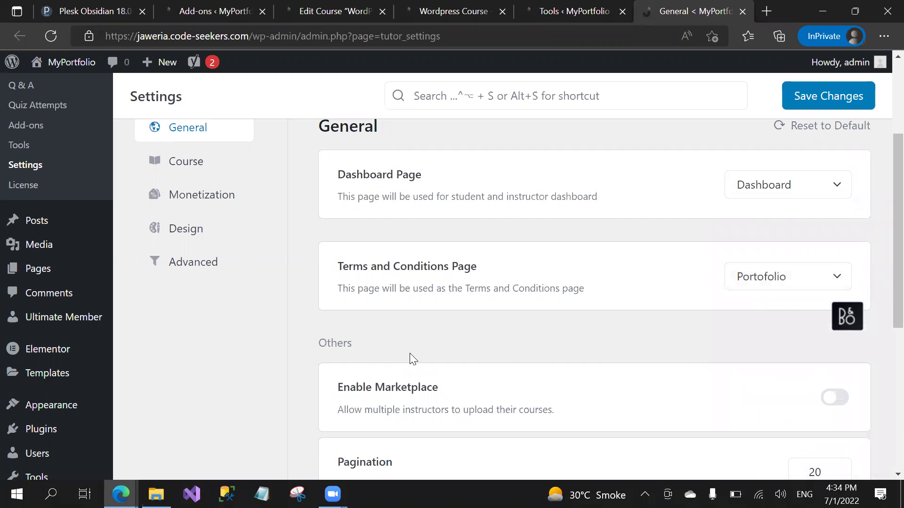
left_click(788, 277)
left_click(768, 447)
Step: Examine the marketplace, pagination and instructor options in the general settings
scroll(410, 354, "down", 5)
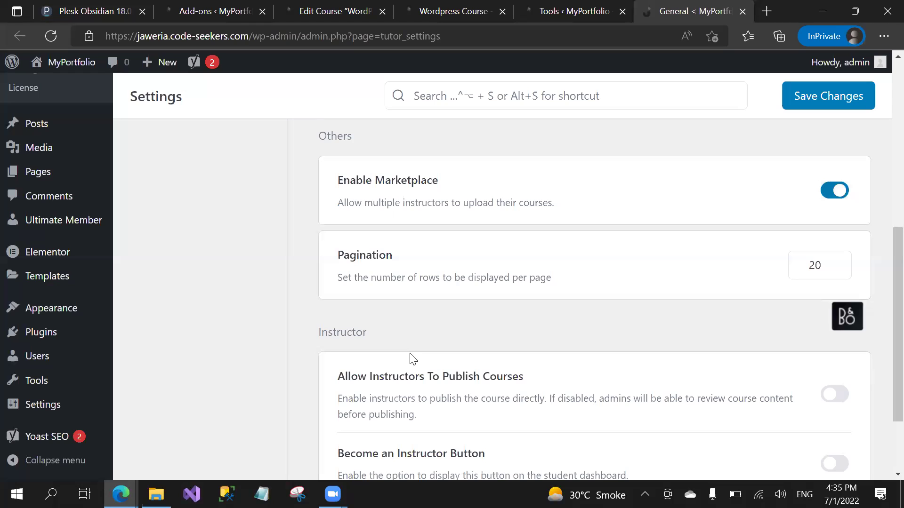
scroll(409, 359, "down", 1)
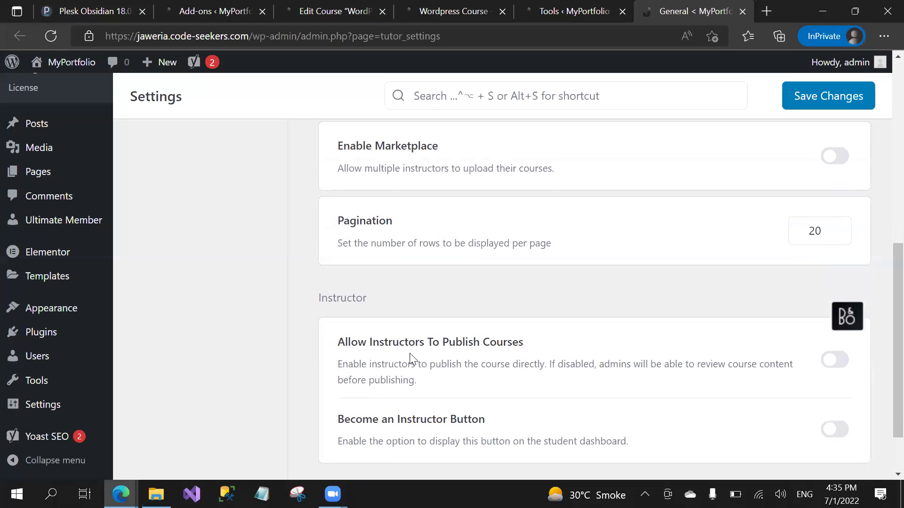
scroll(409, 359, "down", 1)
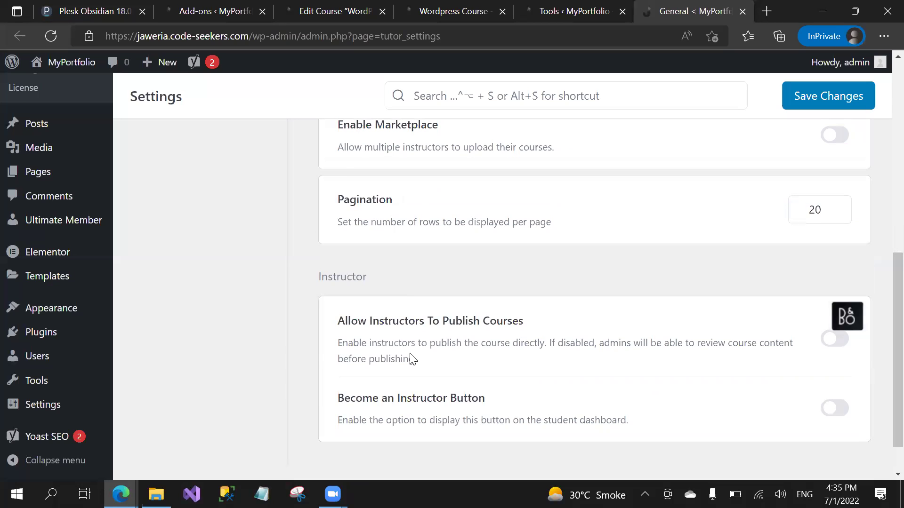
scroll(413, 359, "down", 1)
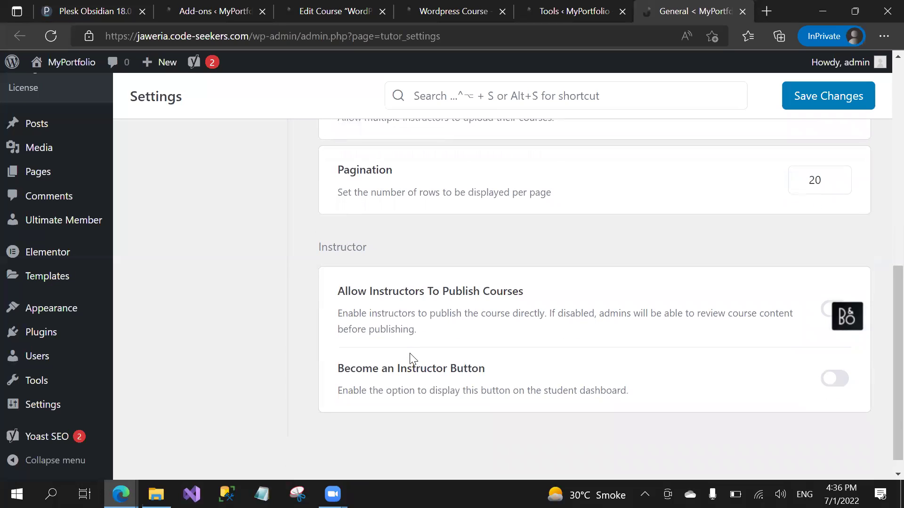
scroll(413, 359, "down", 1)
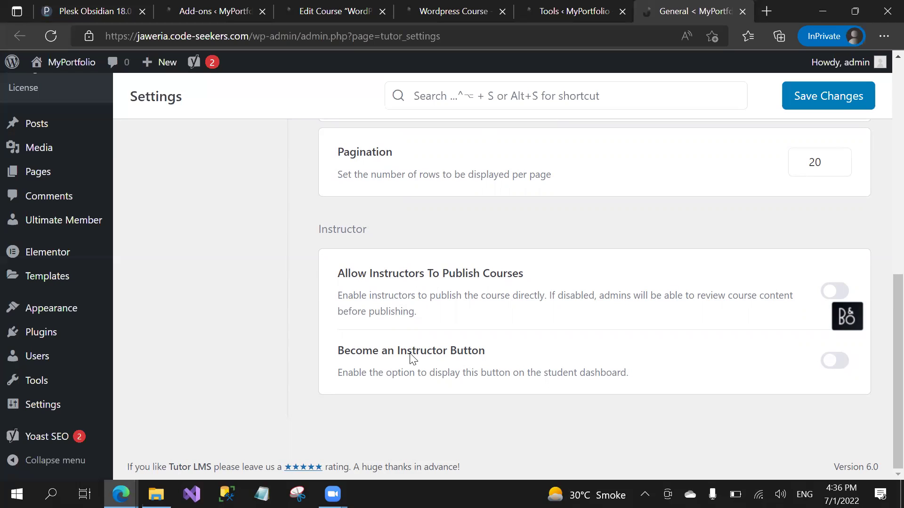
Step: Bring up the Course settings and enable Course Content Access for instructors and admins
scroll(411, 358, "up", 15)
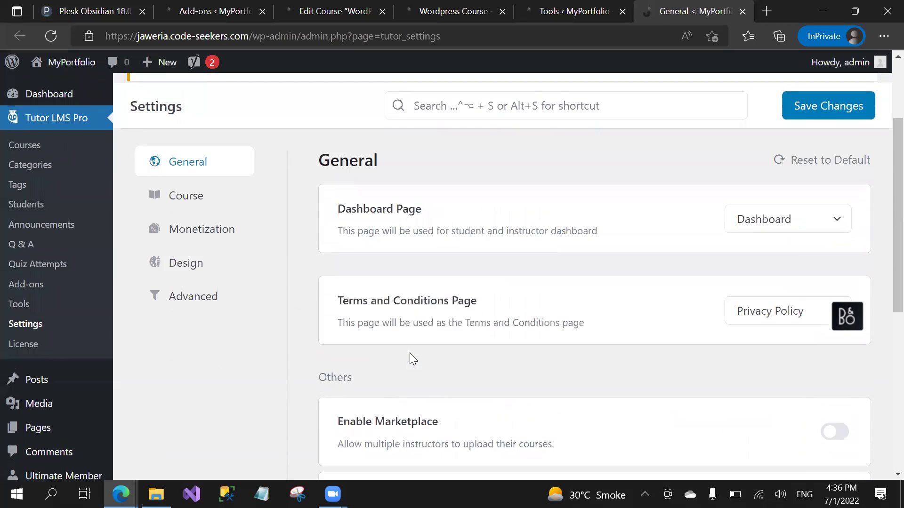
scroll(412, 357, "down", 2)
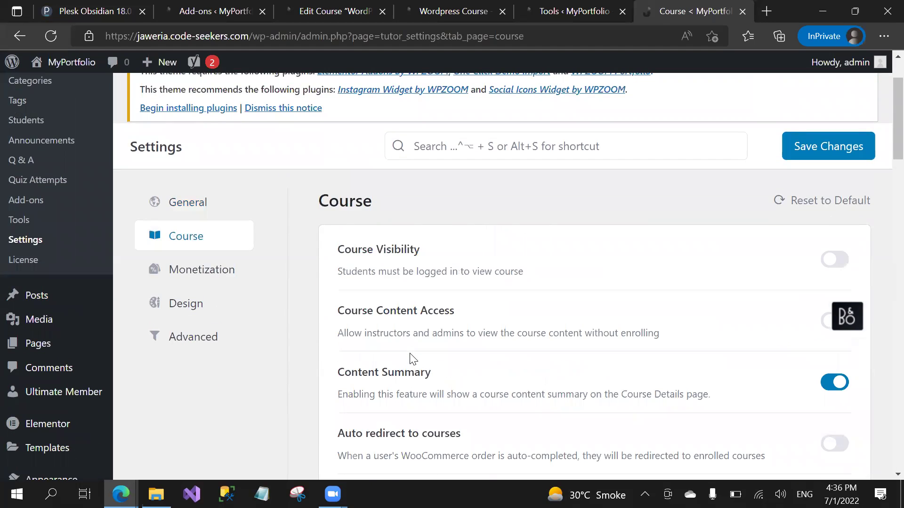
scroll(412, 358, "down", 5)
scroll(412, 358, "up", 8)
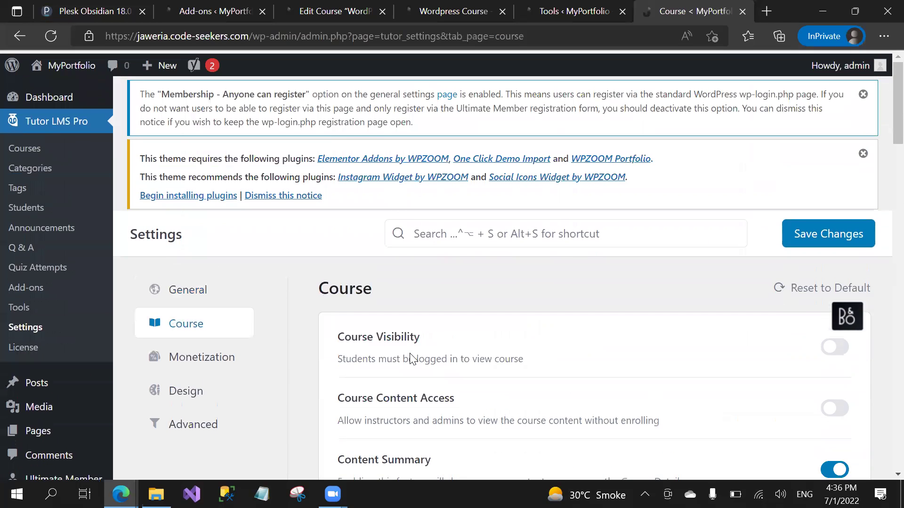
scroll(412, 357, "down", 5)
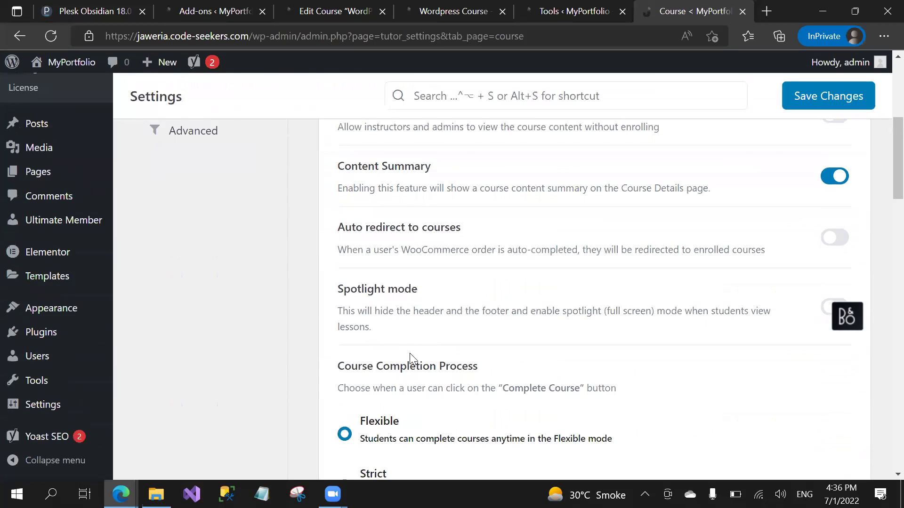
scroll(412, 358, "up", 3)
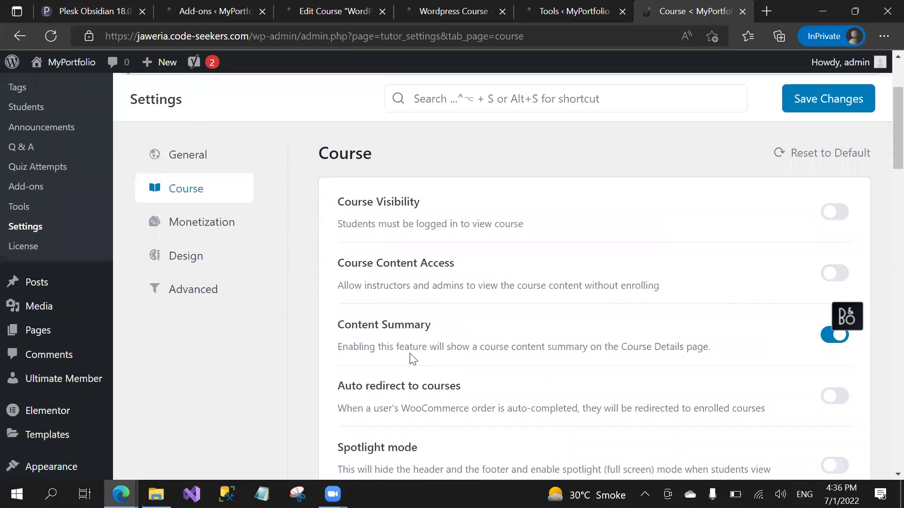
key("space")
key("space")
scroll(412, 358, "down", 2)
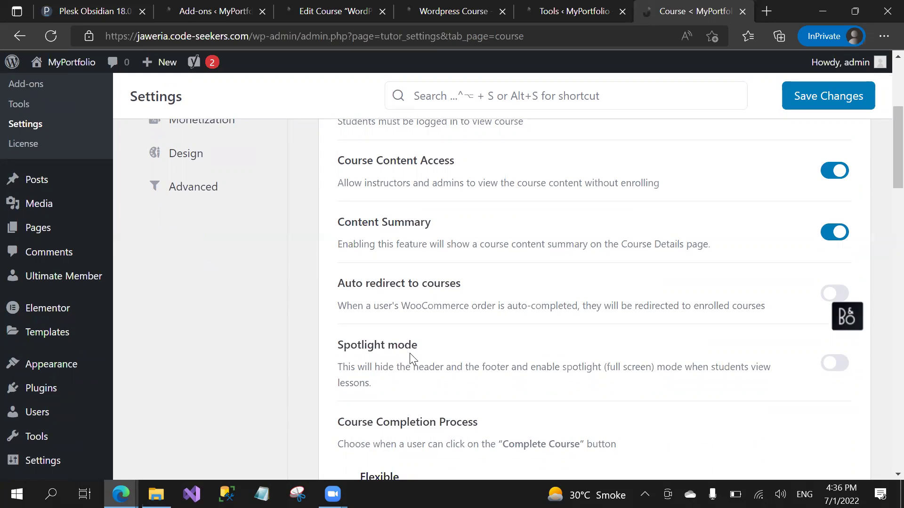
Step: Check the Course Content section on the C# Course for Beginners page in the other browser window, then return to the Course settings
left_click(120, 494)
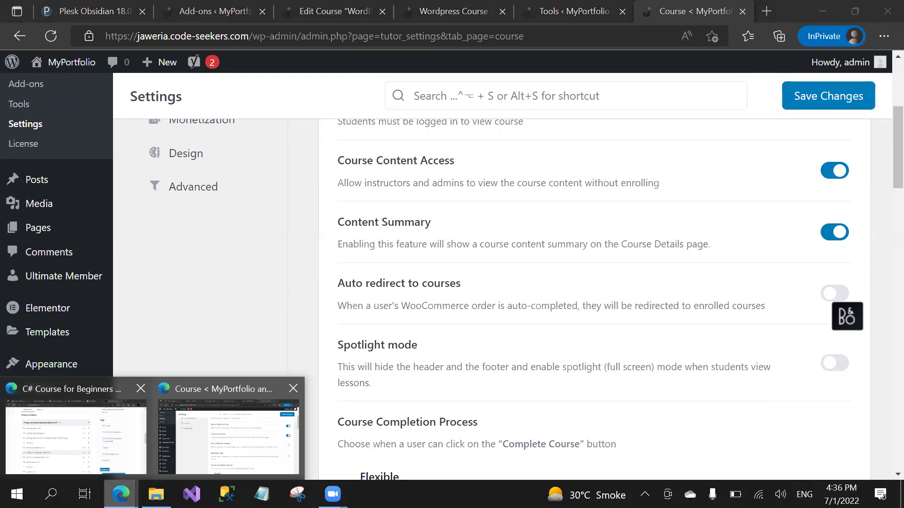
left_click(55, 432)
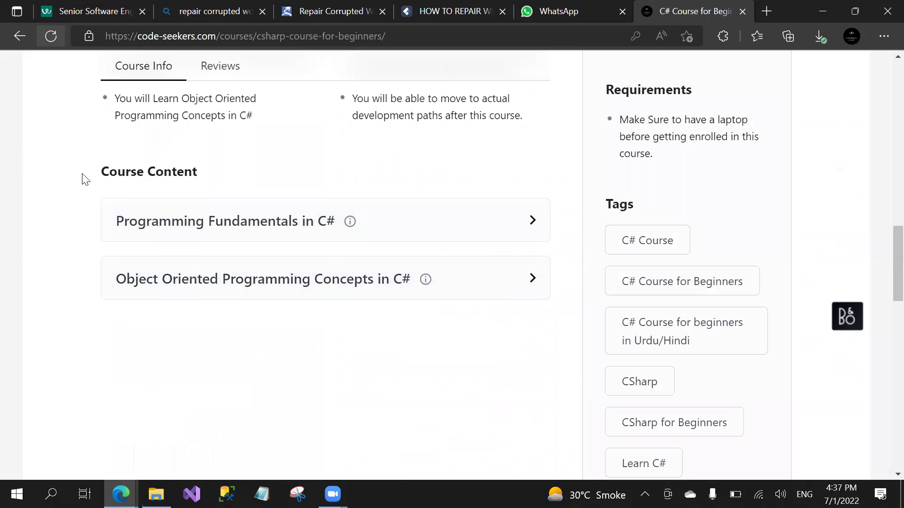
left_click_drag(82, 179, 405, 309)
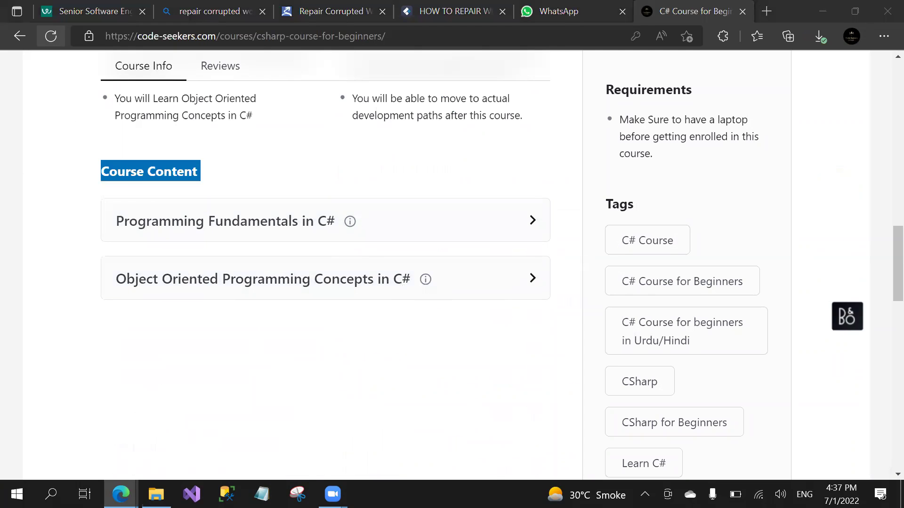
mouse_move(120, 494)
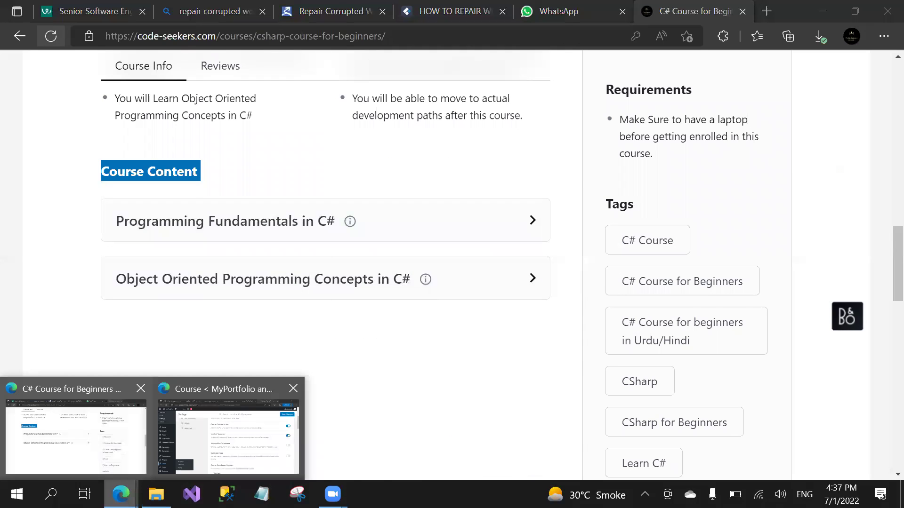
left_click(218, 440)
Step: Enable Auto redirect to courses for auto-completed WooCommerce orders
scroll(218, 443, "down", 1)
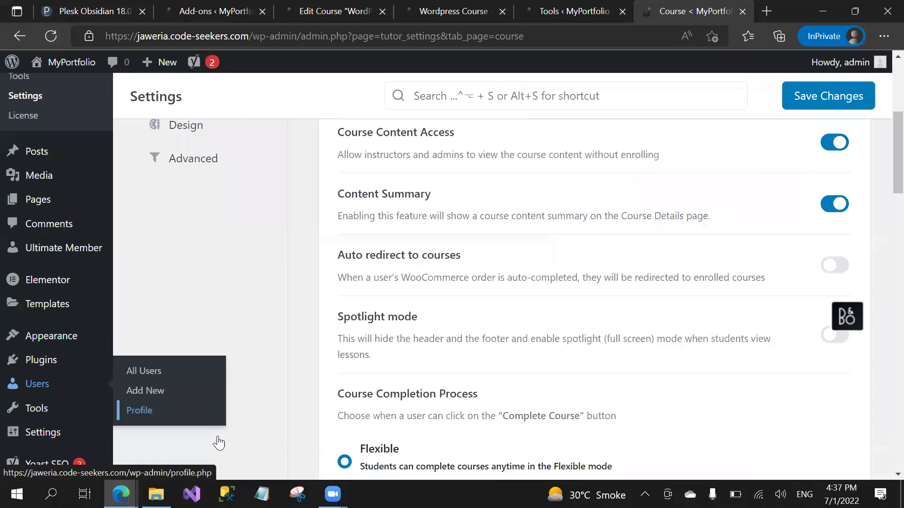
scroll(218, 442, "down", 1)
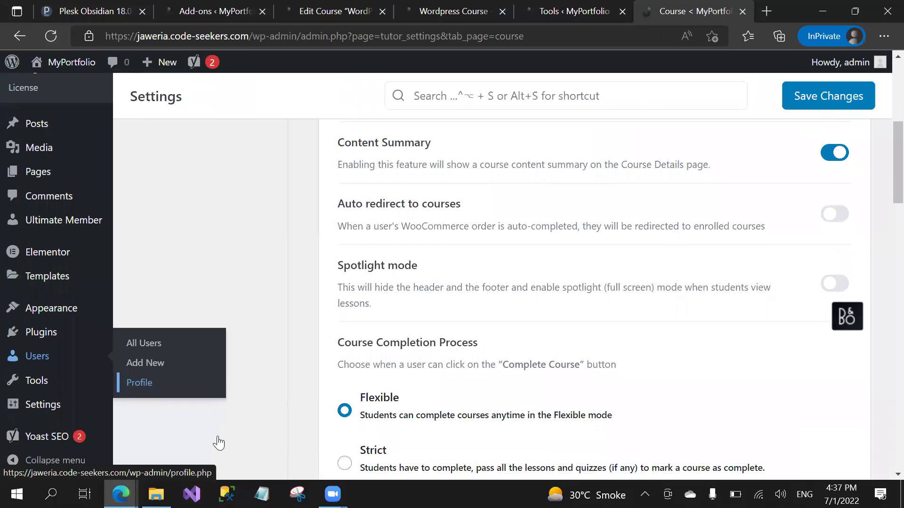
left_click_drag(349, 225, 839, 242)
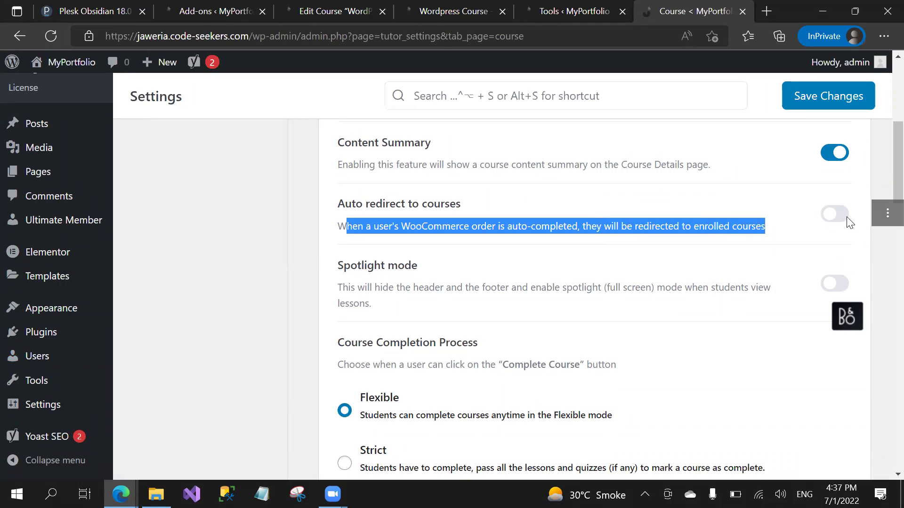
left_click(839, 218)
left_click(774, 204)
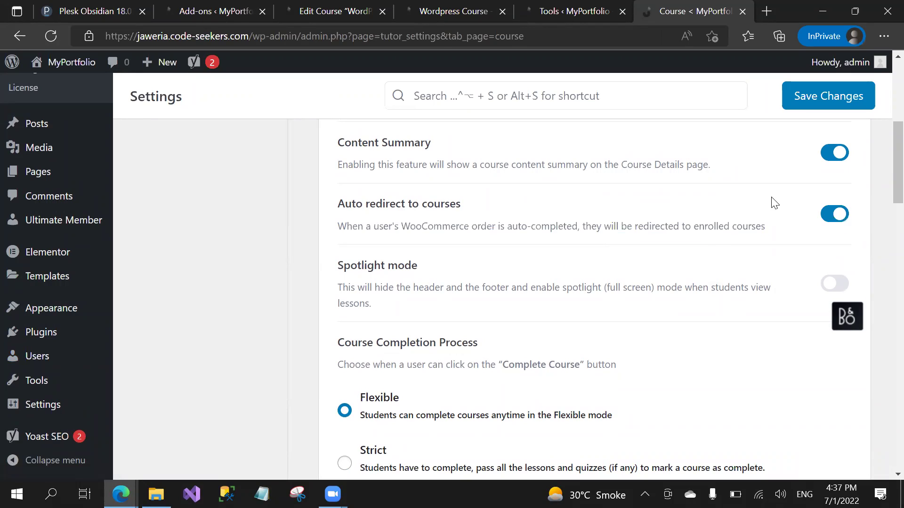
Step: Read the Spotlight mode description and examine the Flexible and Strict options of the Course Completion Process
left_click_drag(669, 205, 795, 243)
left_click(442, 281)
left_click_drag(344, 289, 544, 307)
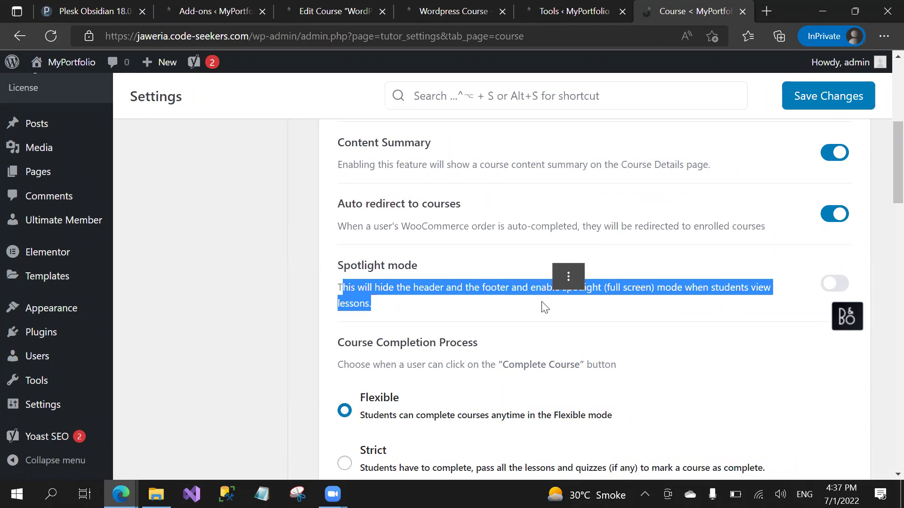
left_click(611, 313)
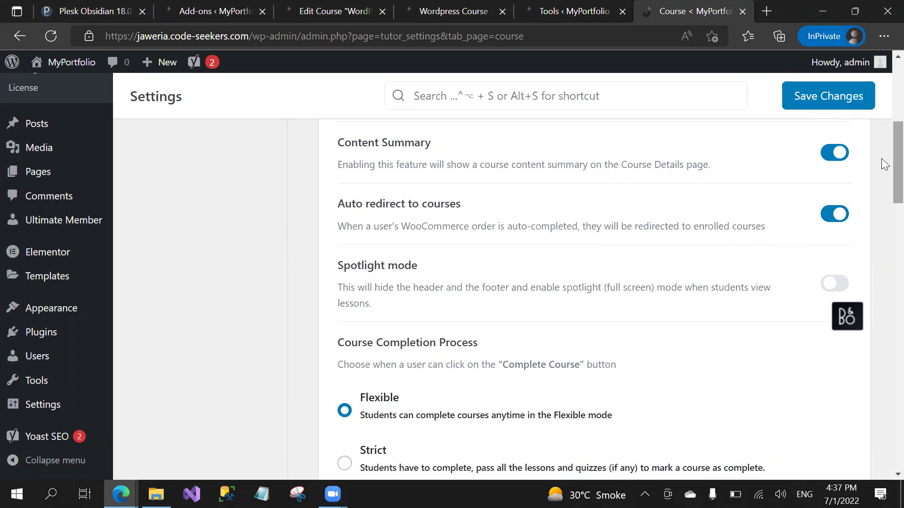
scroll(881, 185, "down", 2)
scroll(882, 185, "down", 2)
scroll(881, 191, "up", 1)
scroll(881, 195, "down", 1)
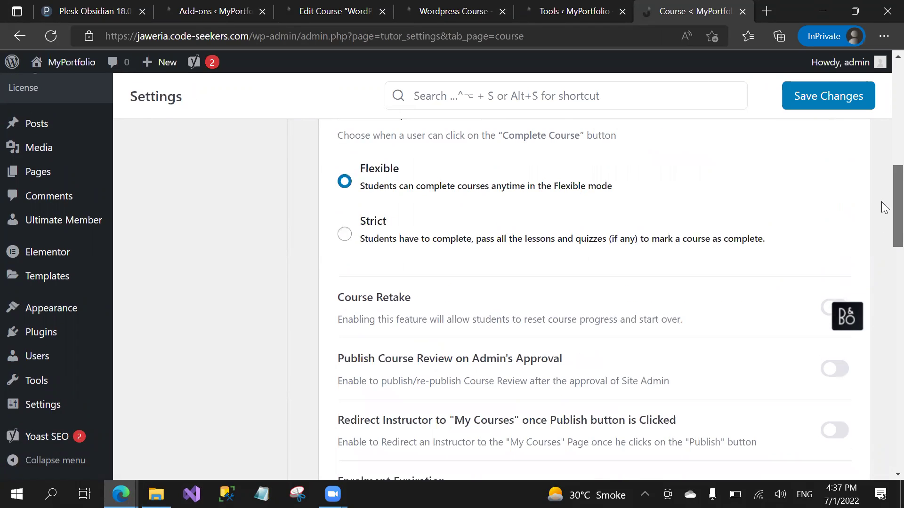
scroll(881, 201, "up", 1)
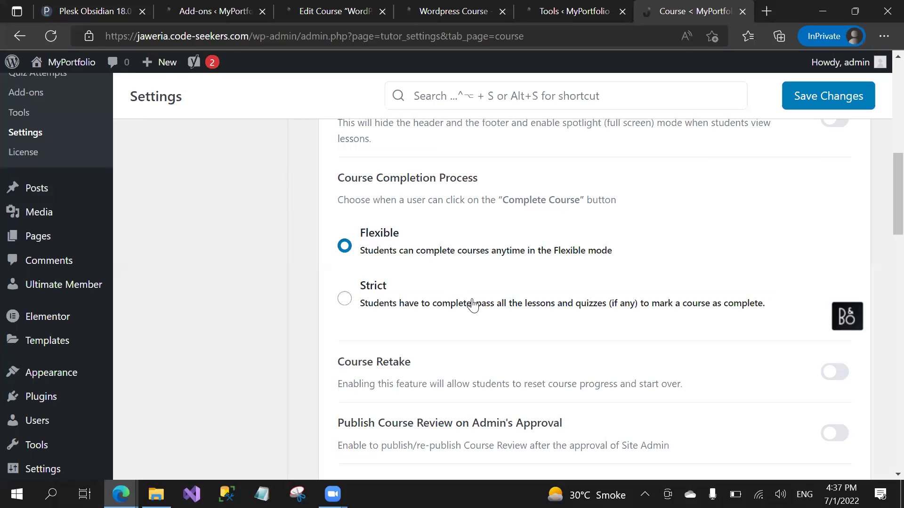
Step: Examine the course options from Course Retake to Enrolment Expiration and the Lesson settings below them
scroll(473, 305, "down", 3)
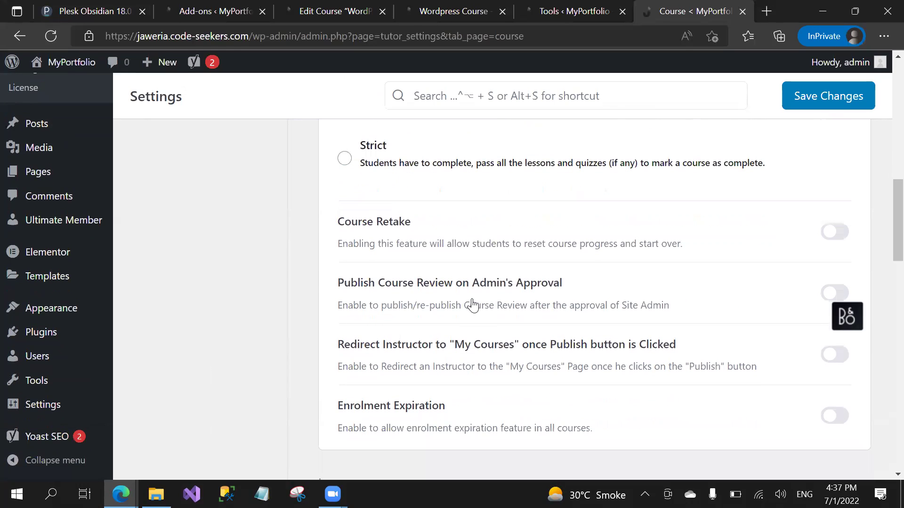
scroll(473, 305, "down", 1)
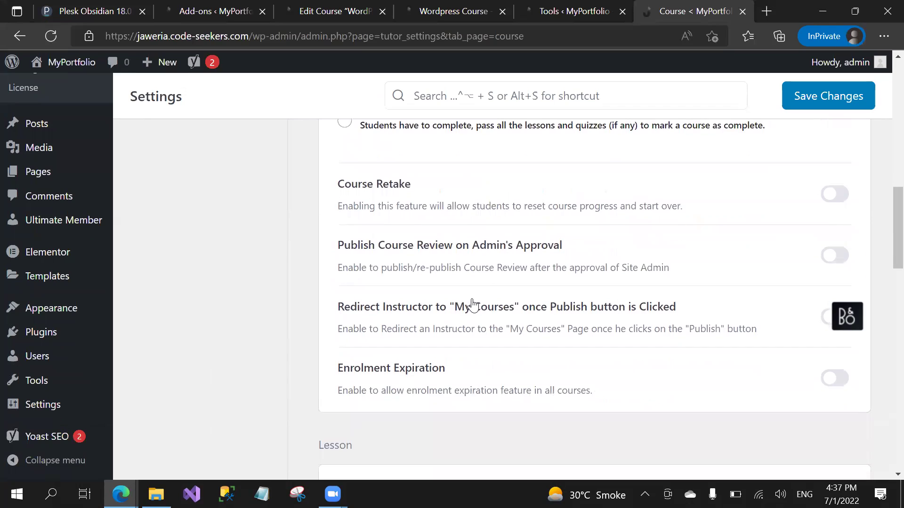
scroll(473, 305, "down", 1)
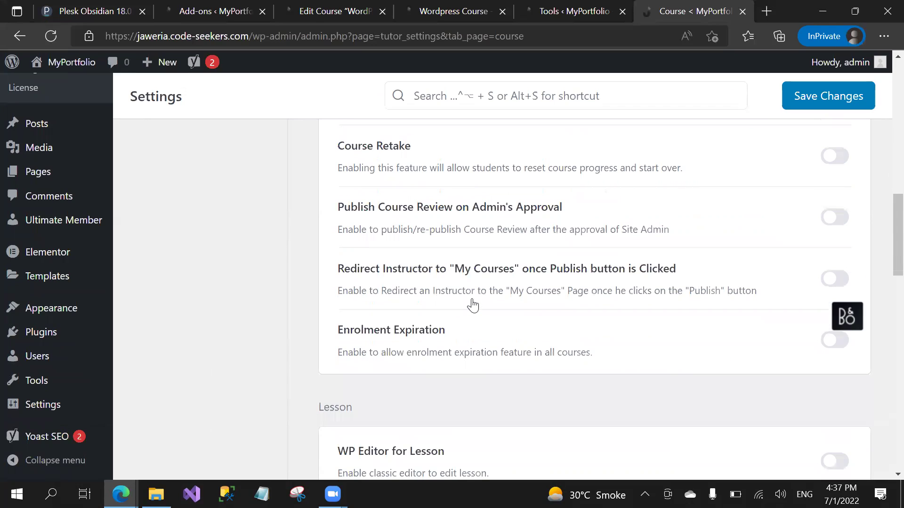
scroll(473, 305, "down", 2)
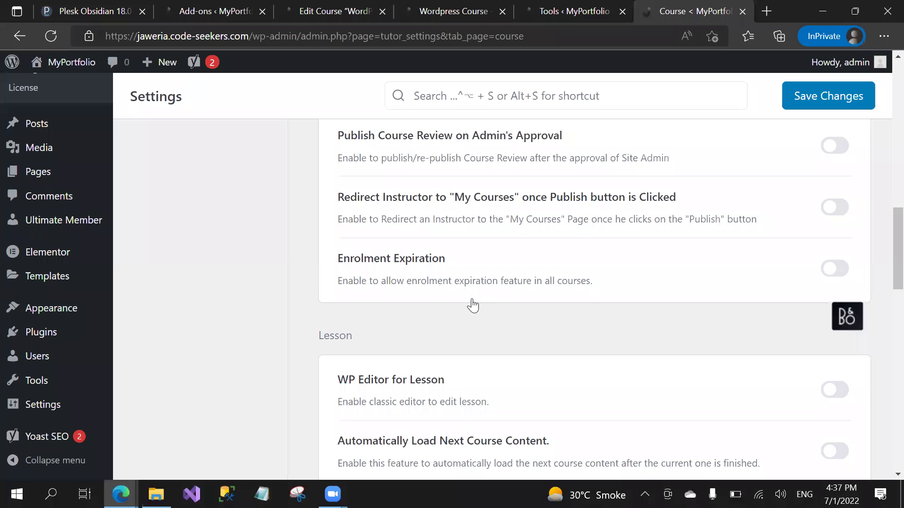
scroll(473, 305, "down", 1)
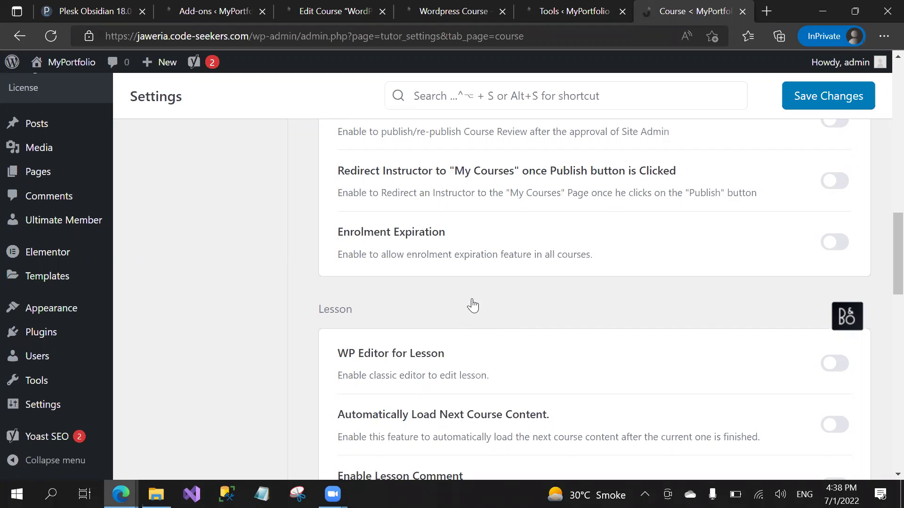
scroll(473, 305, "down", 3)
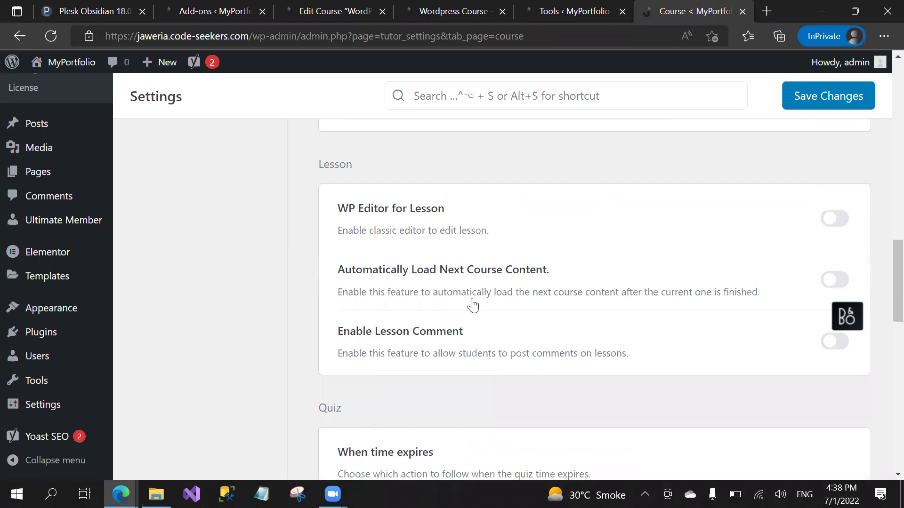
scroll(473, 305, "down", 1)
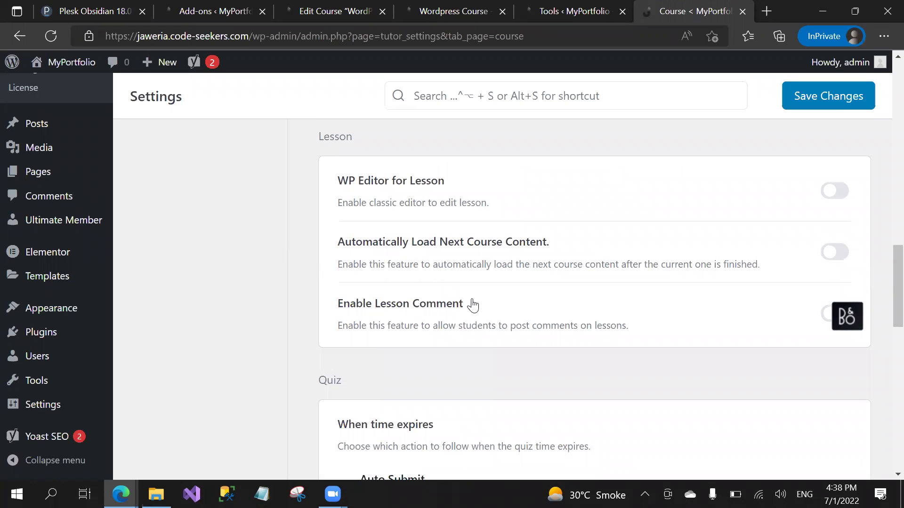
scroll(473, 305, "down", 1)
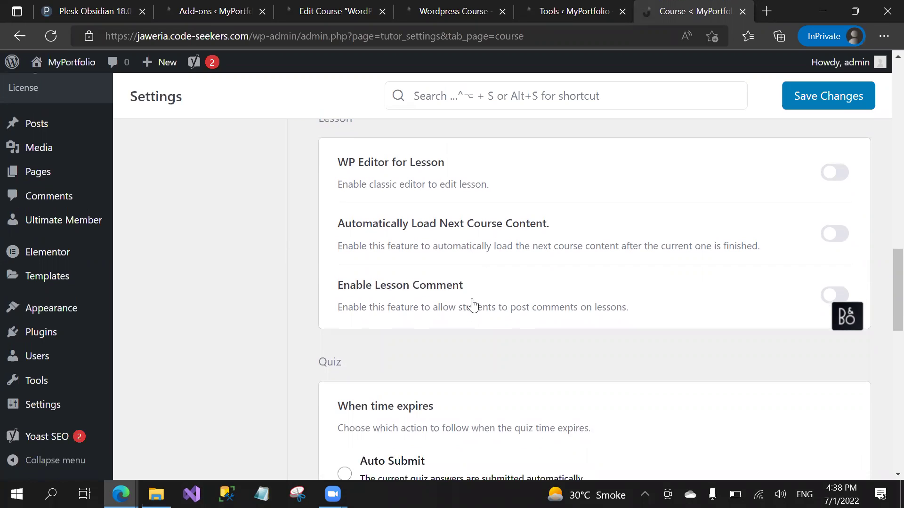
scroll(473, 305, "up", 1)
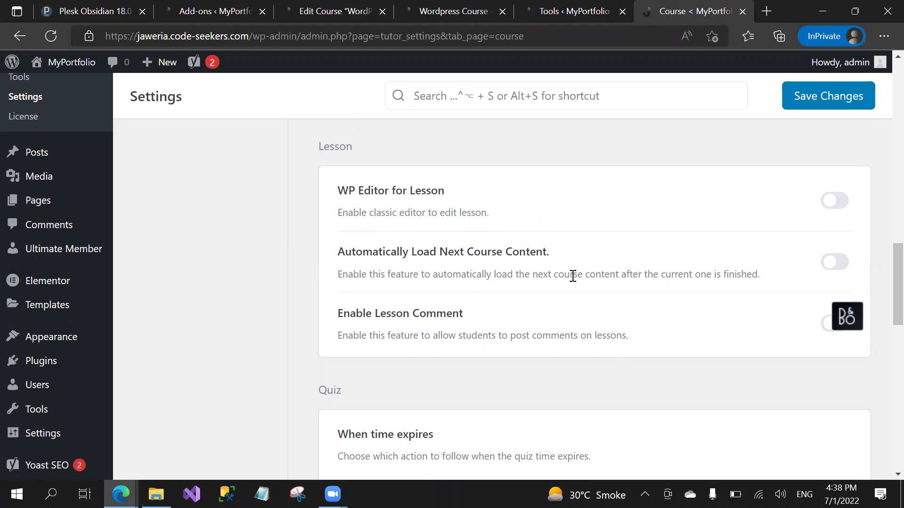
scroll(709, 341, "down", 1)
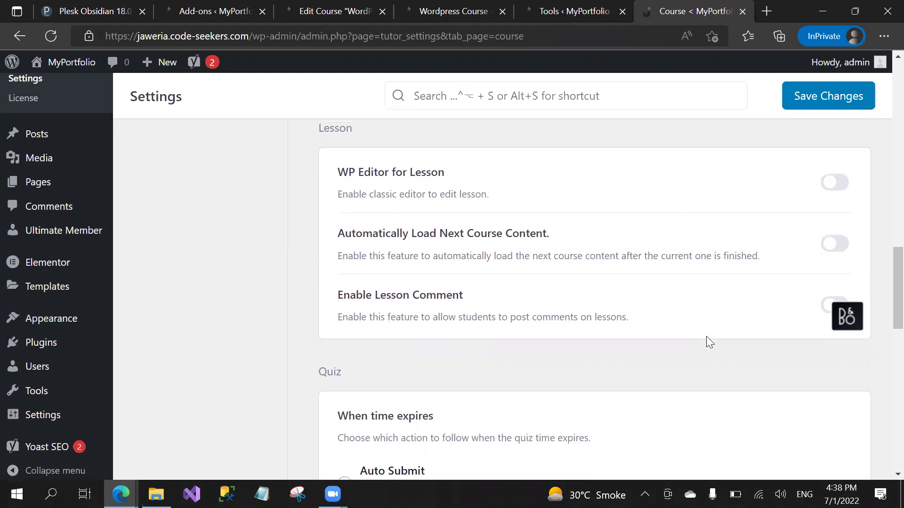
Step: Review the Automatically Load Next Course Content option and enable Lesson Comment in the Lesson settings
scroll(709, 342, "down", 1)
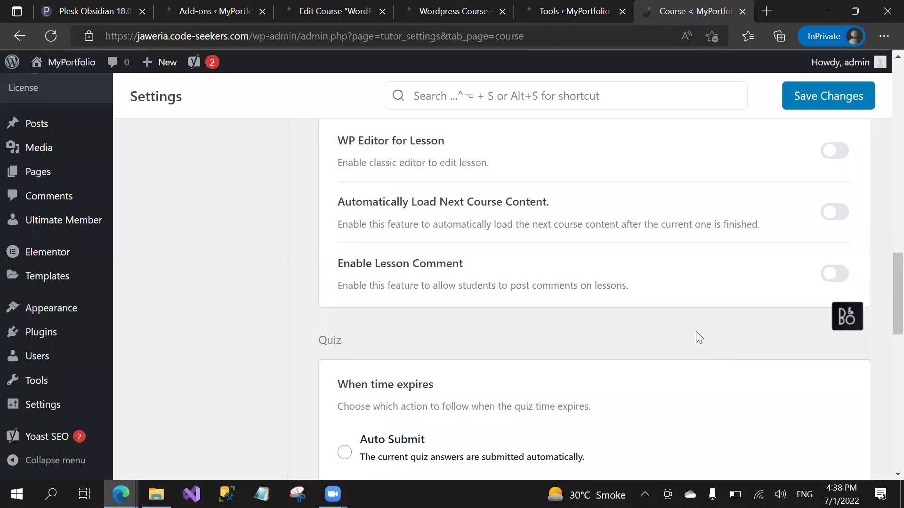
left_click_drag(338, 203, 564, 190)
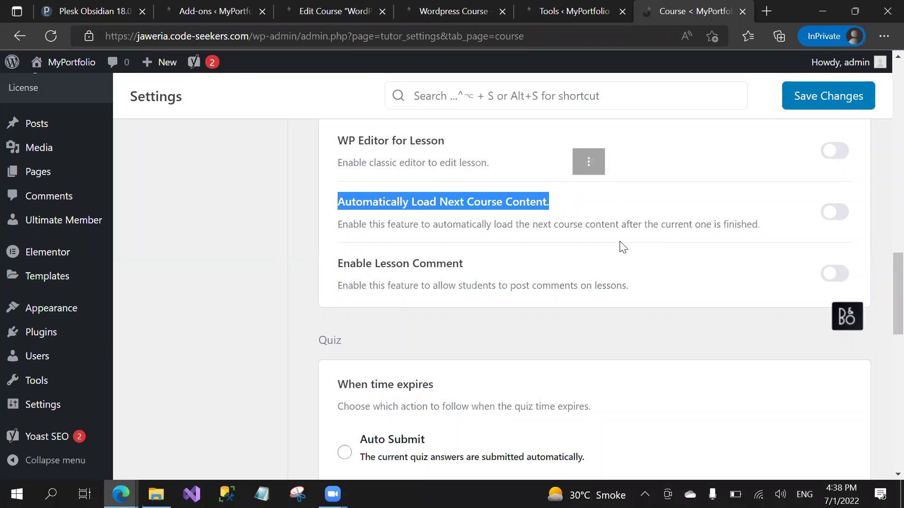
scroll(621, 245, "down", 1)
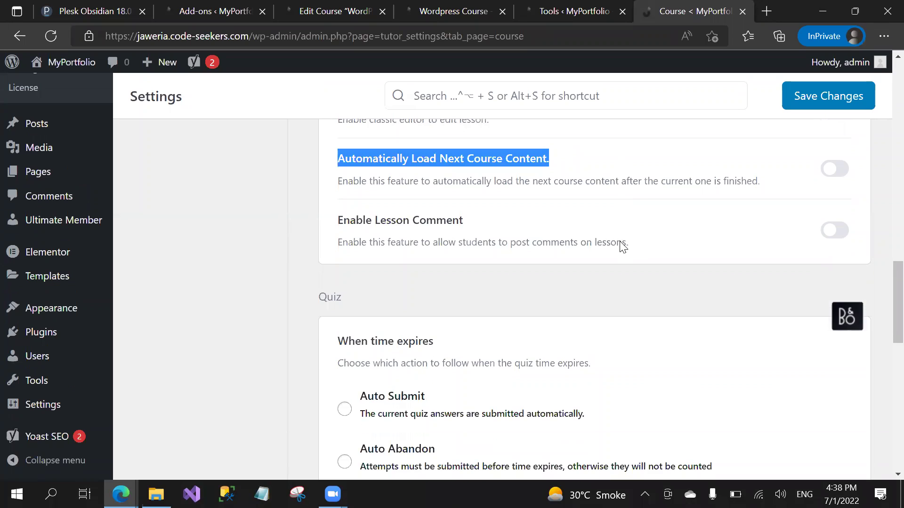
left_click(622, 245)
scroll(621, 245, "down", 2)
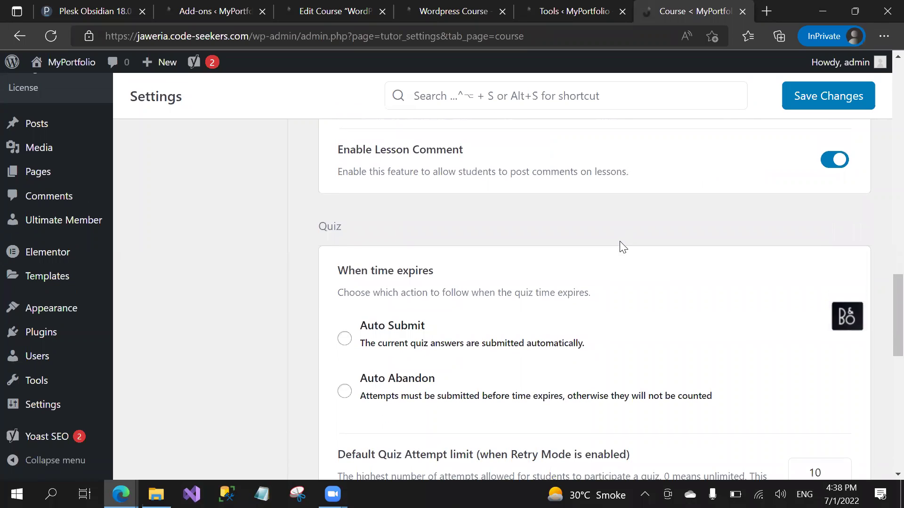
Step: Examine the Quiz settings, from the time-expiry action and default attempt limit to the previous button and Final Grade Calculation
scroll(623, 247, "up", 1)
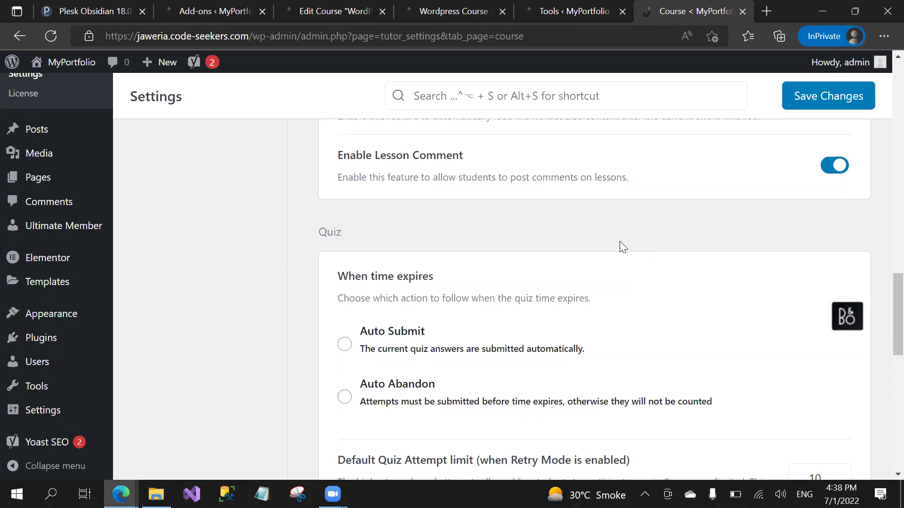
scroll(620, 242, "up", 4)
scroll(620, 242, "down", 6)
scroll(623, 247, "down", 1)
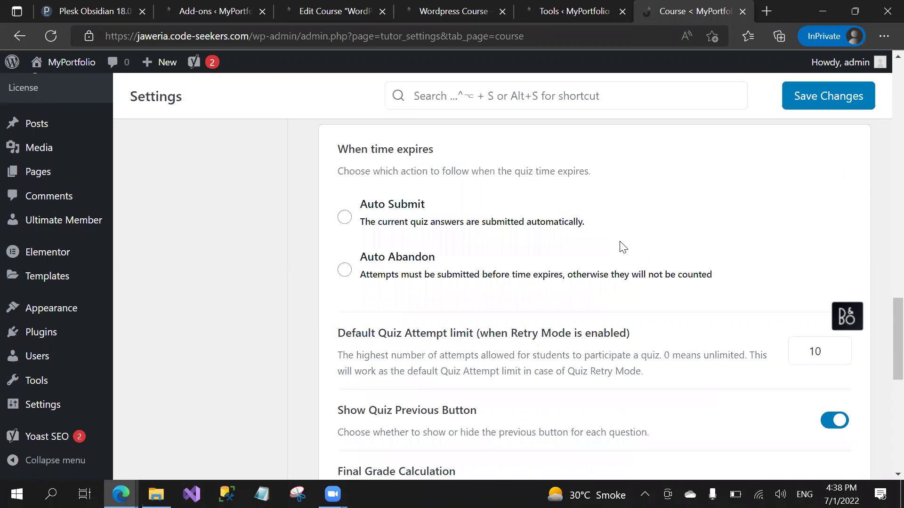
scroll(623, 247, "down", 1)
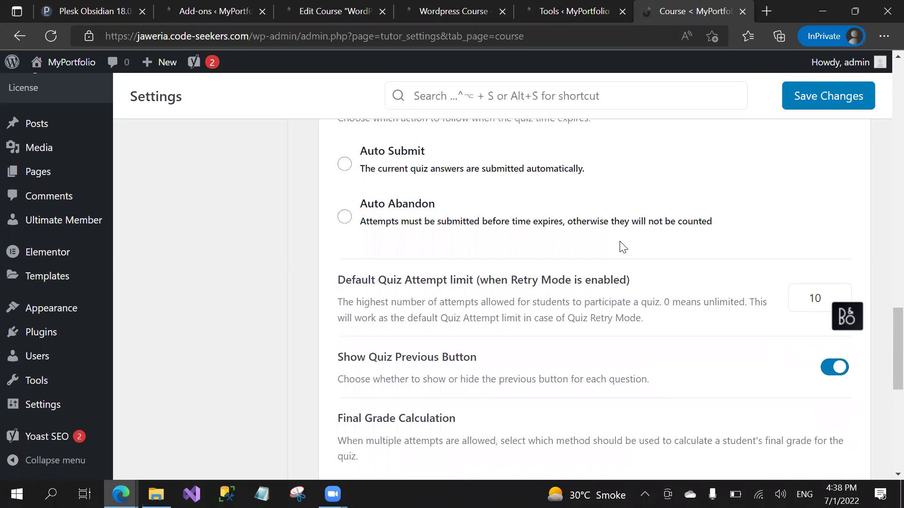
left_click(623, 247)
key("Up")
scroll(623, 247, "down", 2)
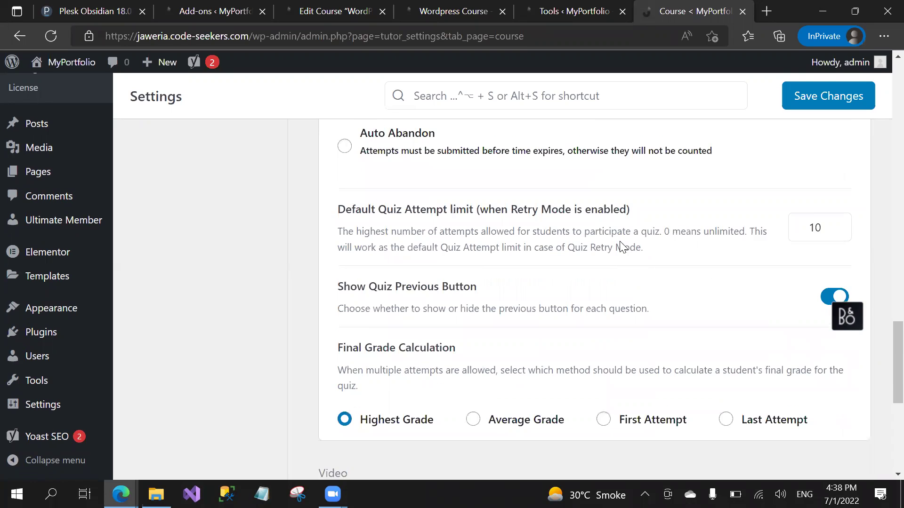
key("Tab")
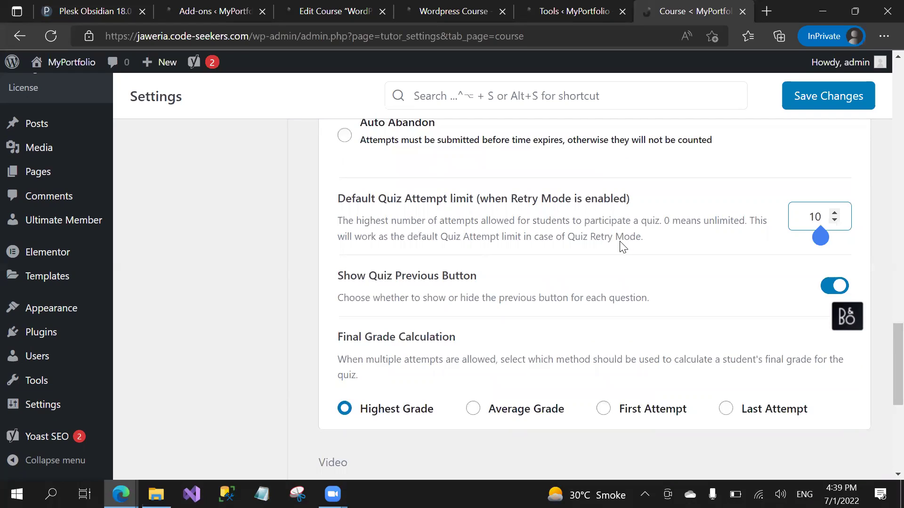
scroll(623, 247, "down", 1)
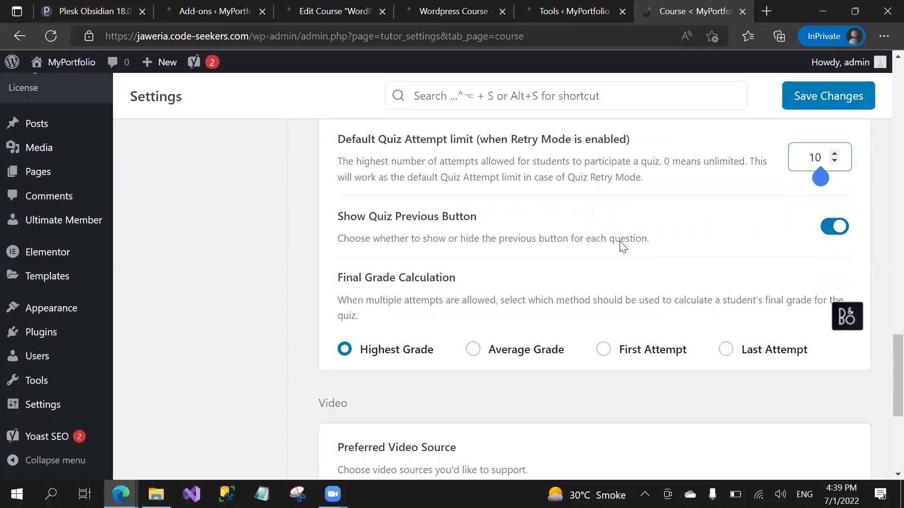
scroll(623, 247, "down", 1)
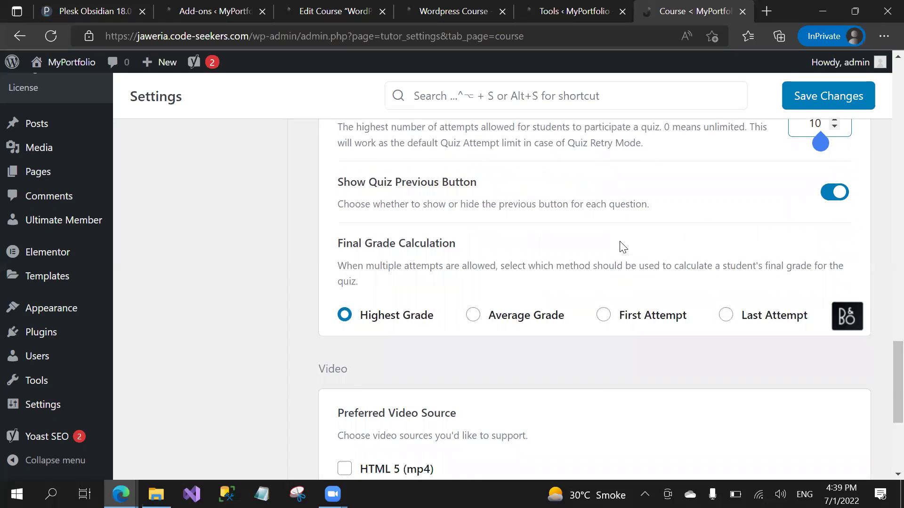
left_click(623, 247)
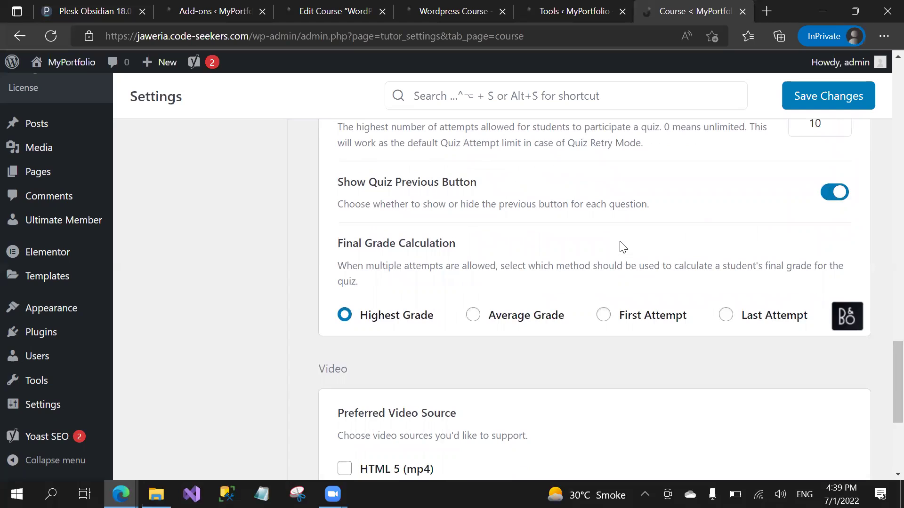
Step: Enable HTML 5 (mp4), External URL and Youtube as the preferred video sources, leaving the other sources disabled
scroll(622, 246, "down", 2)
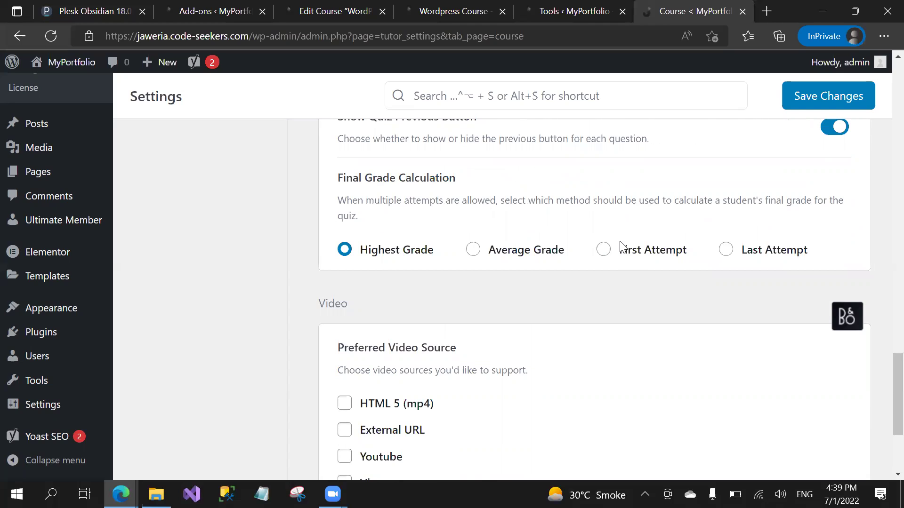
scroll(620, 242, "down", 4)
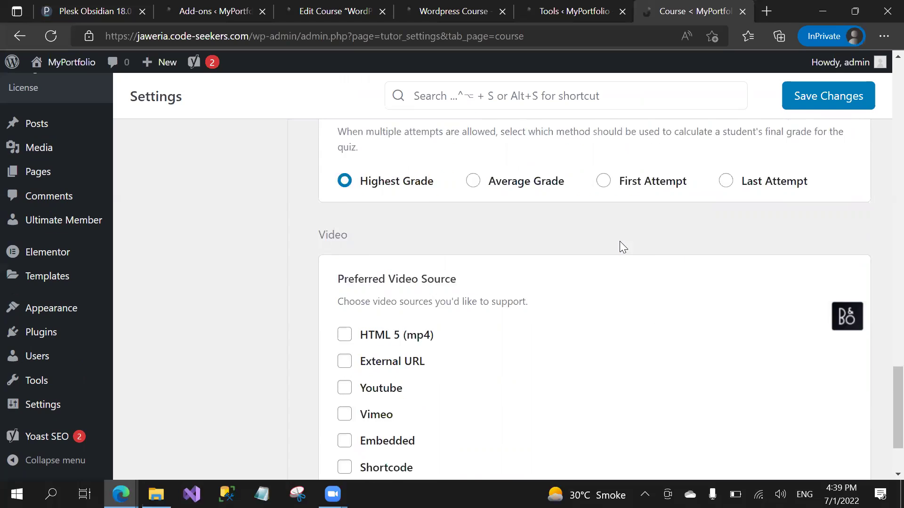
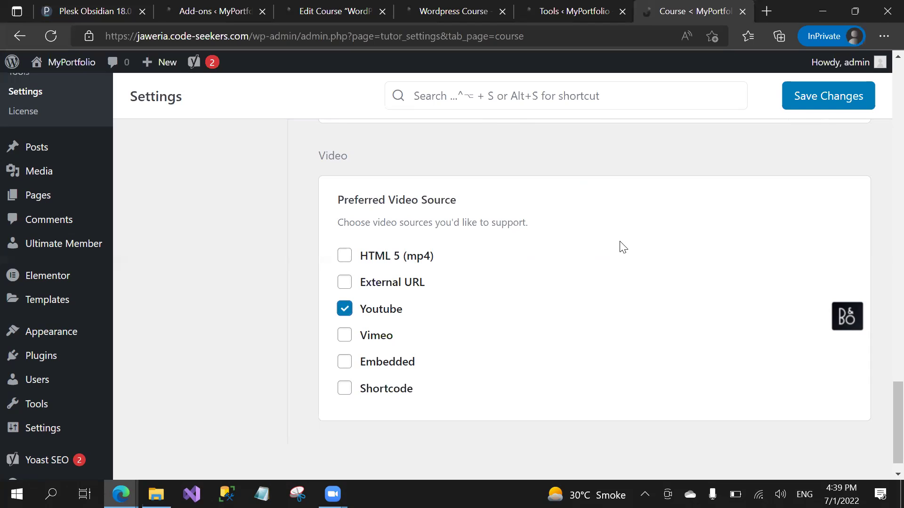
key("Tab")
key("Tab")
key("space")
key("Tab")
key("space")
key("shift+Tab")
key("shift+Tab")
key("space")
key("shift+Tab")
key("shift+Tab")
key("shift+Tab")
key("space")
key("Tab")
key("space")
key("shift+Tab")
key("space")
key("Tab")
key("space")
key("Tab")
key("Tab")
key("space")
key("Tab")
key("space")
key("Tab")
key("space")
key("shift+Tab")
key("shift+Tab")
key("shift+Tab")
key("shift+Tab")
key("shift+Tab")
key("space")
key("Tab")
key("space")
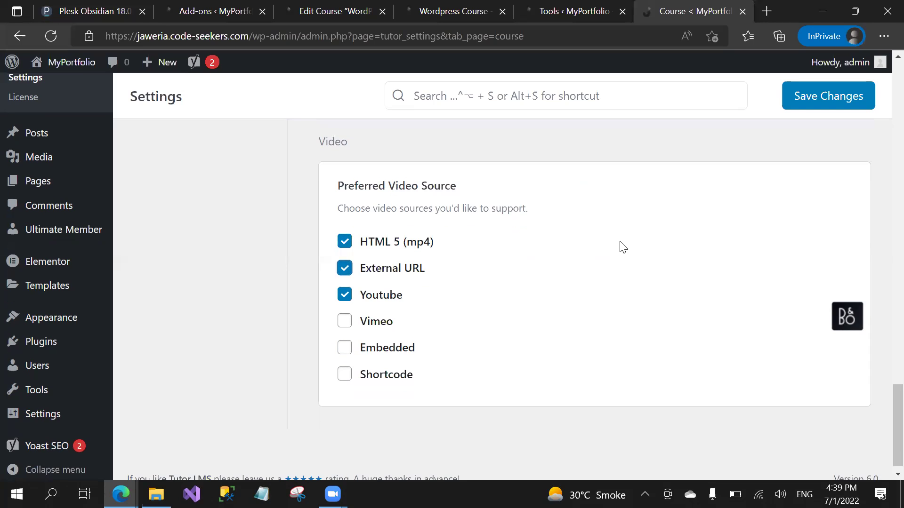
scroll(623, 247, "down", 1)
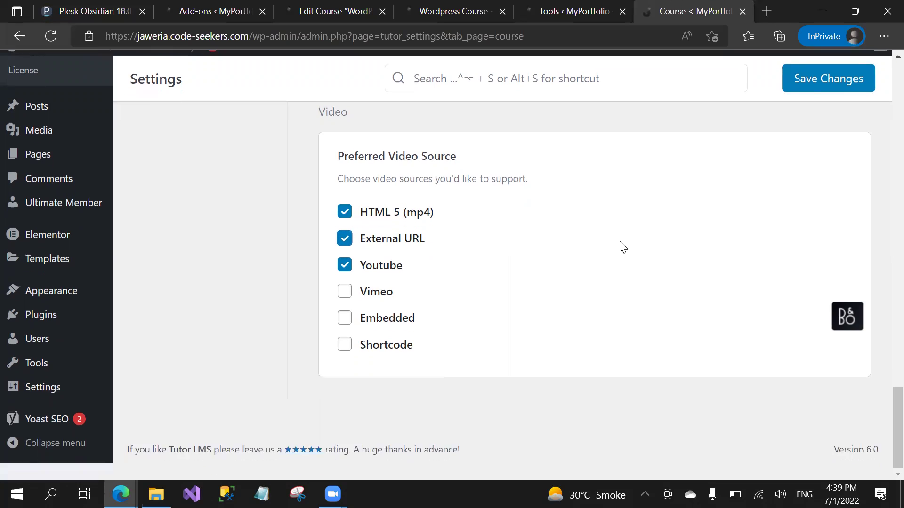
Step: Open the Monetization settings and check the choices offered for the eCommerce engine
scroll(622, 247, "up", 10)
scroll(622, 247, "up", 15)
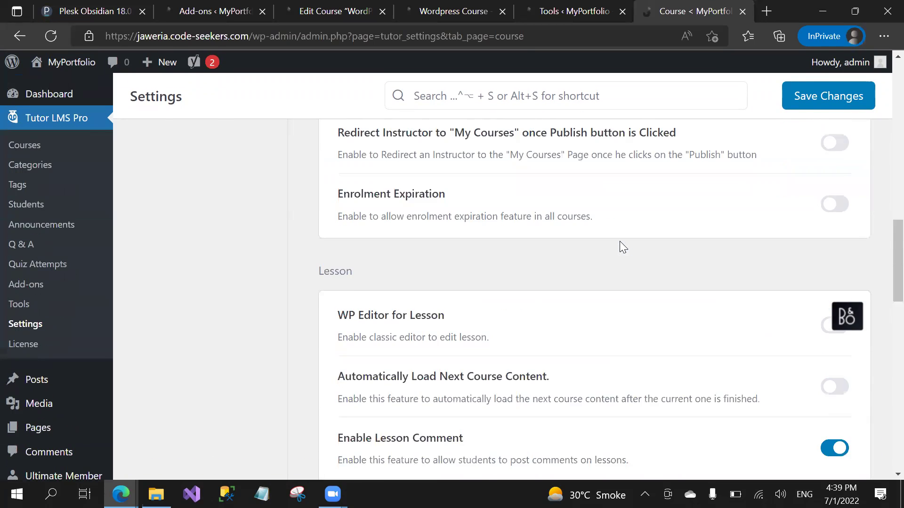
left_click(201, 354)
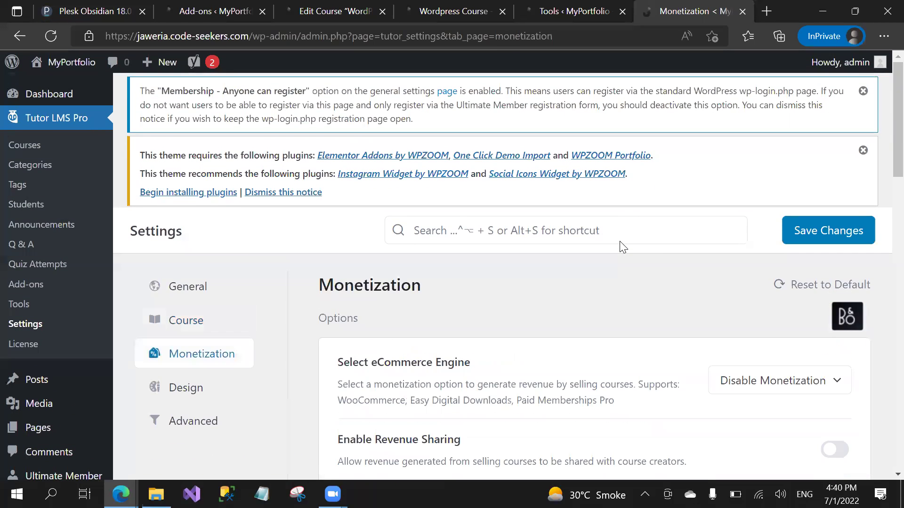
scroll(620, 241, "down", 4)
left_click(781, 194)
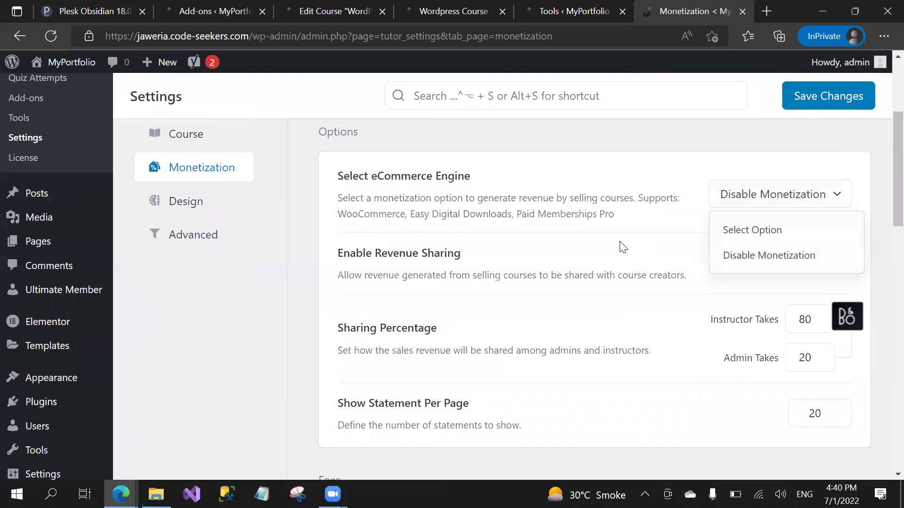
left_click(623, 246)
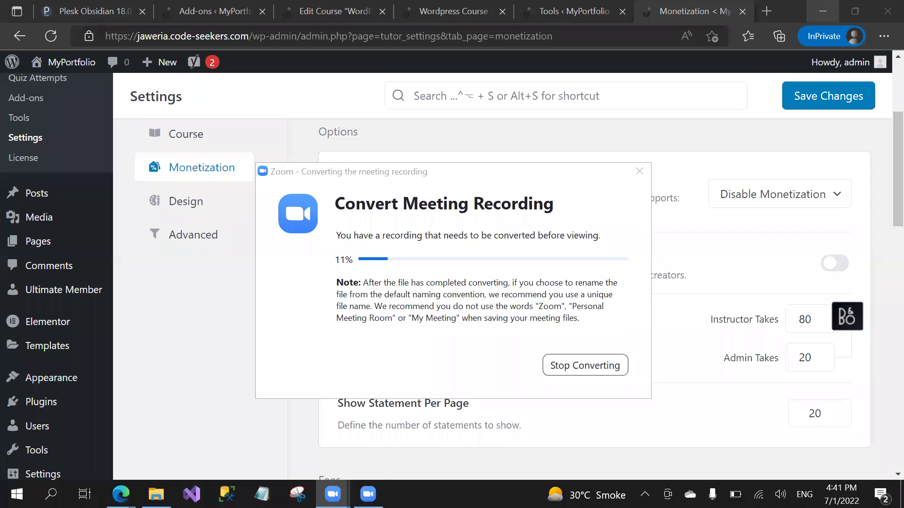
Step: Close the Zoom recording conversion window and enable Revenue Sharing in the Monetization options
left_click(639, 171)
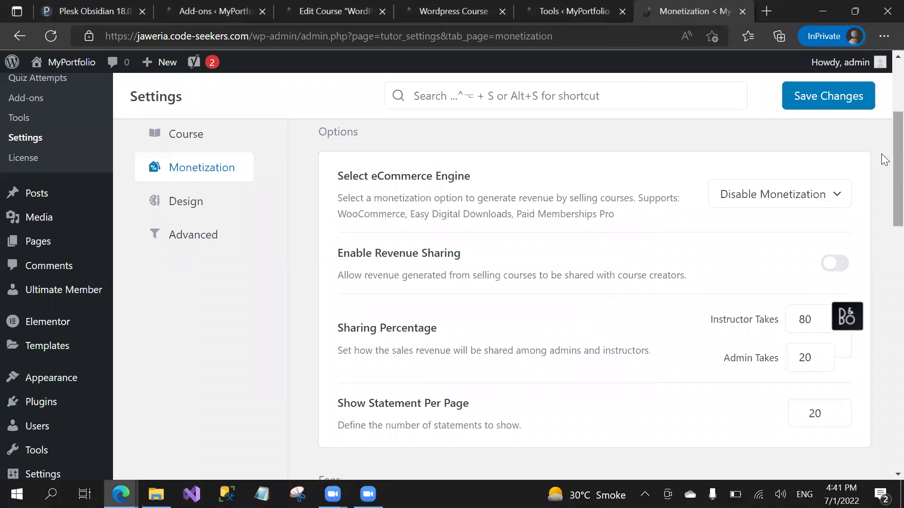
scroll(881, 156, "down", 1)
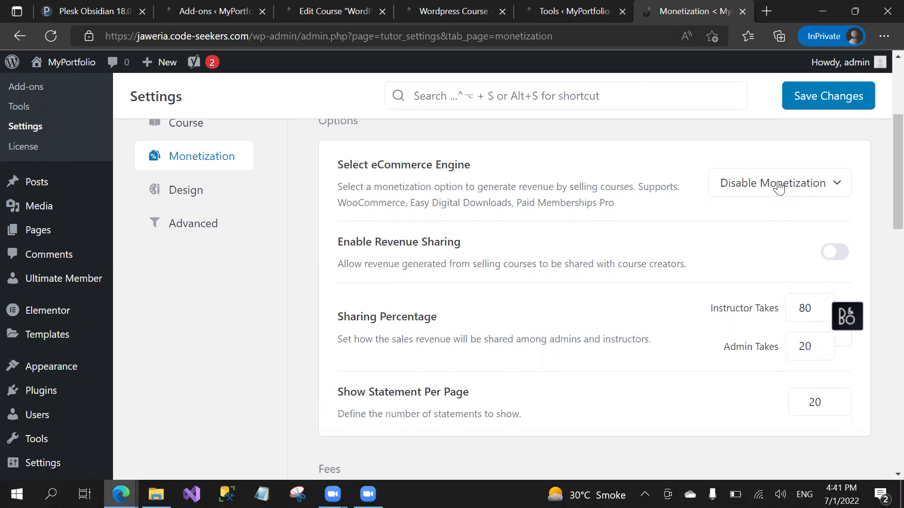
scroll(779, 188, "down", 1)
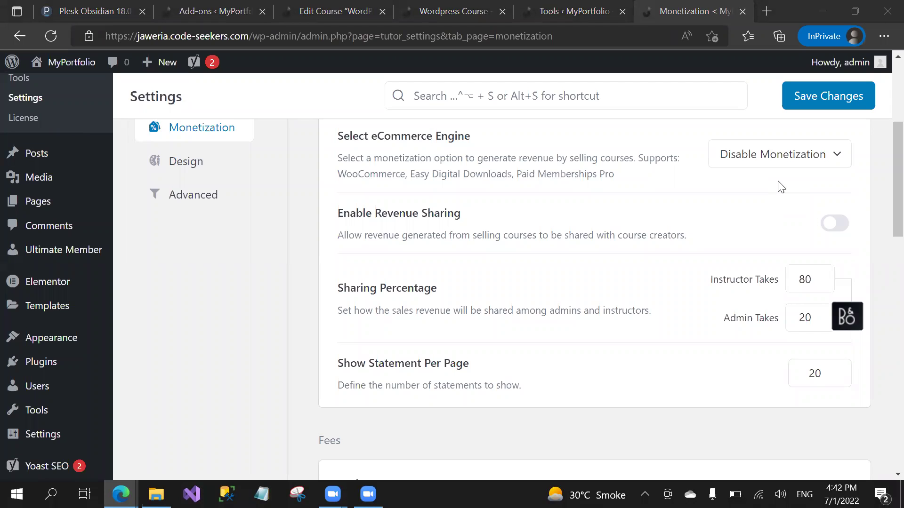
scroll(782, 188, "down", 1)
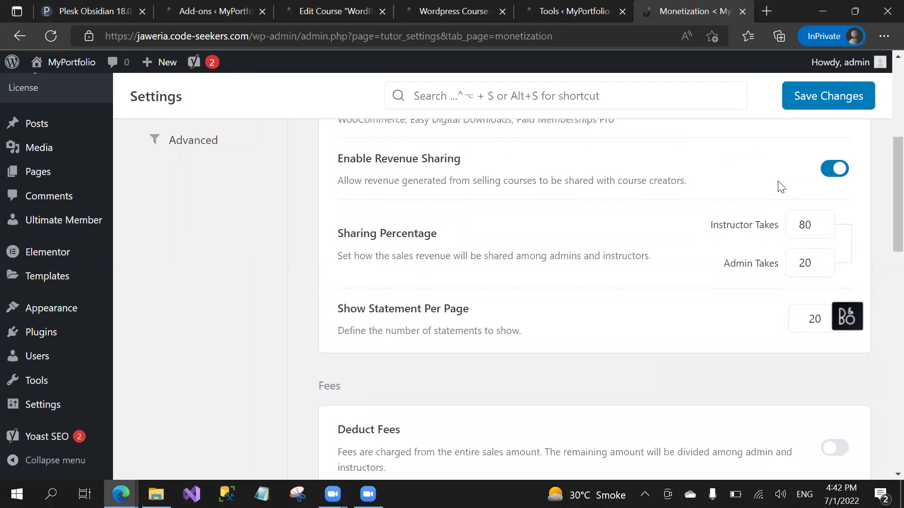
Step: Examine the Monetization options, the fee deduction, description and amount settings, and the Withdraw settings
scroll(782, 187, "down", 4)
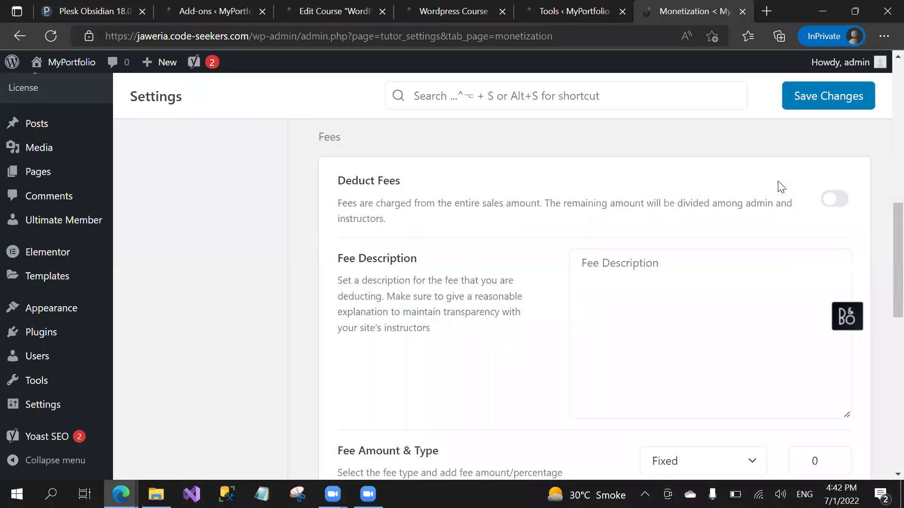
scroll(782, 187, "up", 3)
scroll(782, 187, "down", 5)
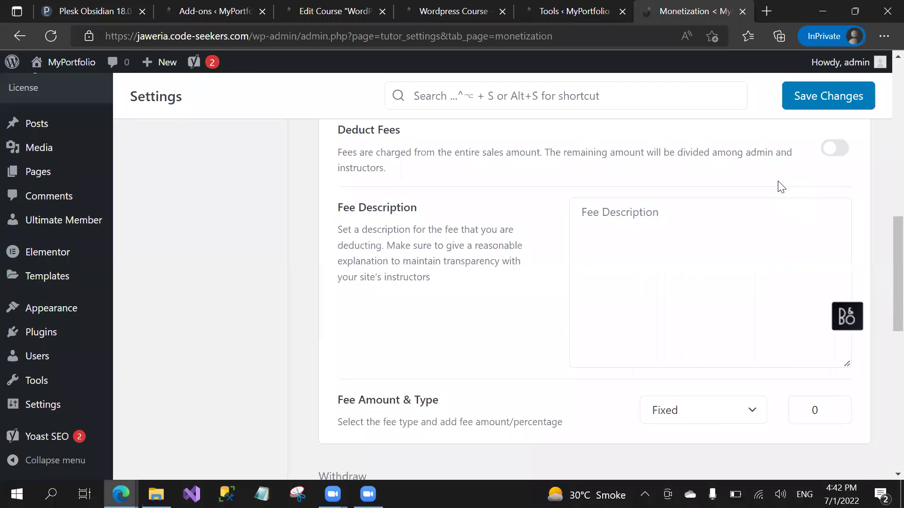
scroll(781, 188, "up", 8)
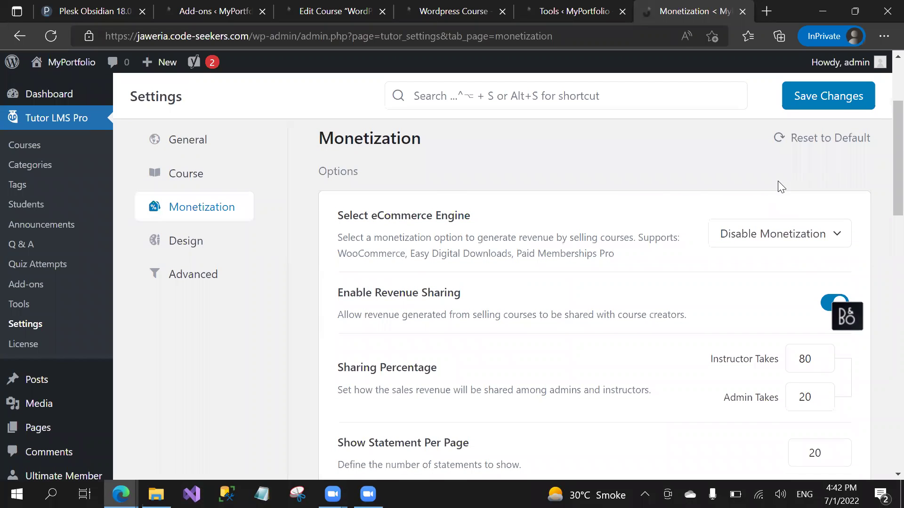
scroll(781, 188, "down", 2)
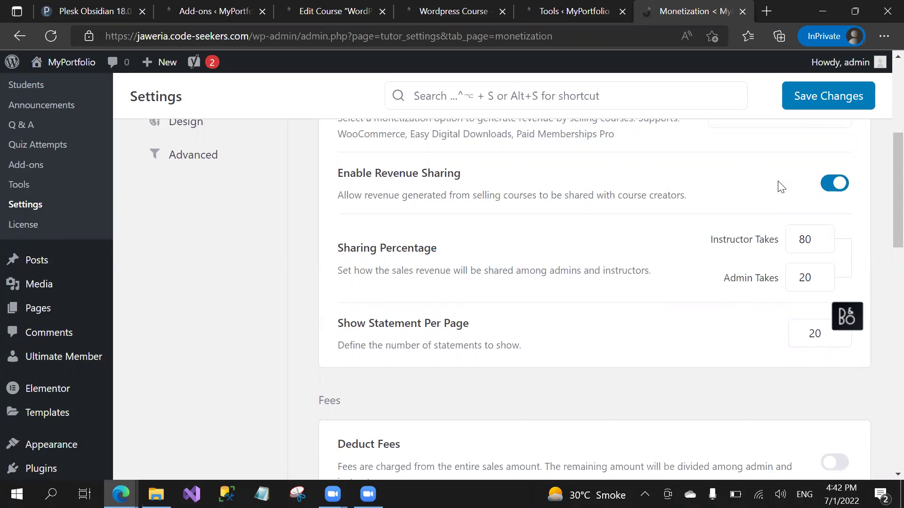
scroll(781, 188, "down", 4)
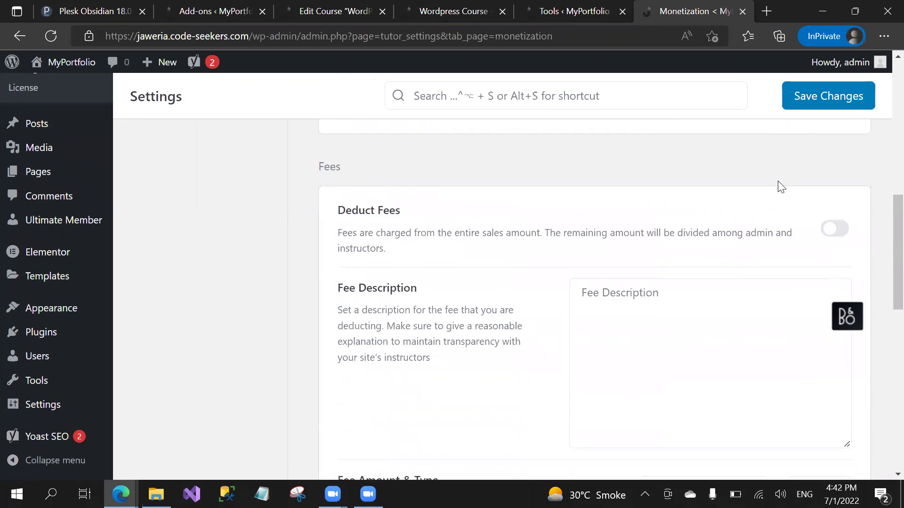
scroll(781, 187, "down", 2)
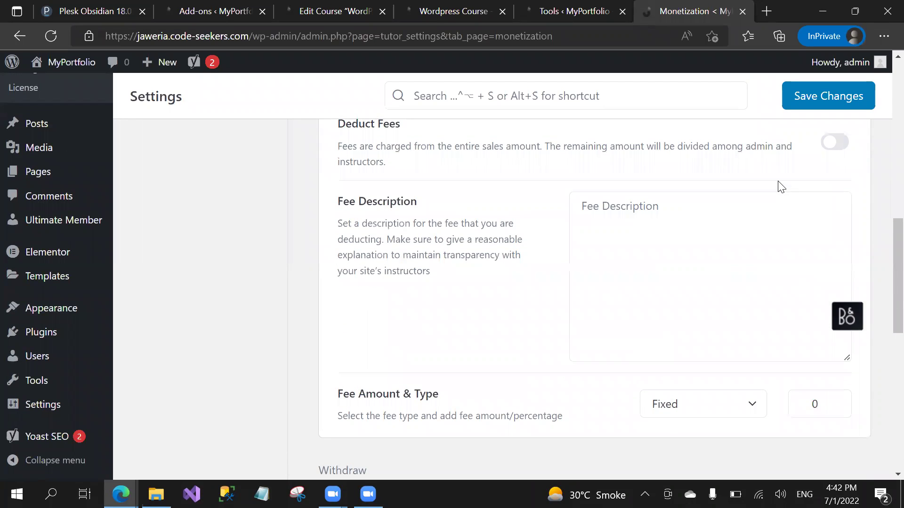
scroll(781, 187, "down", 3)
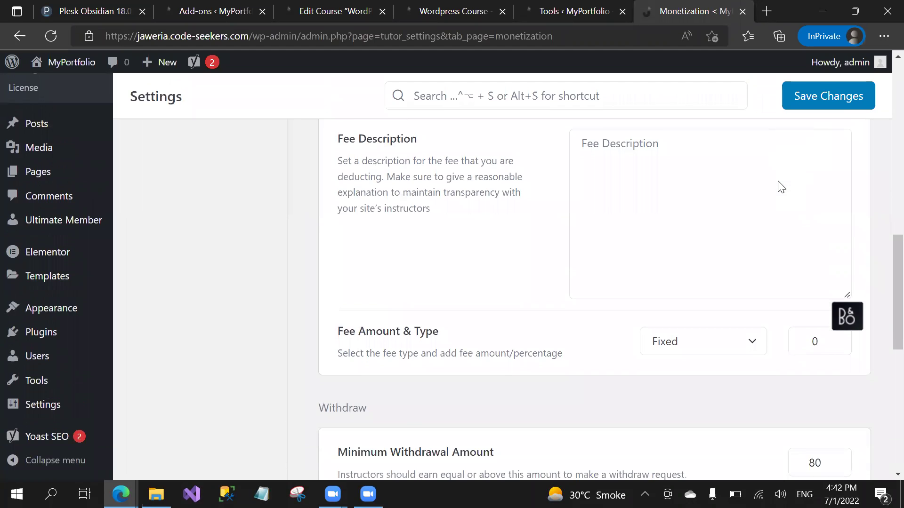
scroll(781, 187, "down", 3)
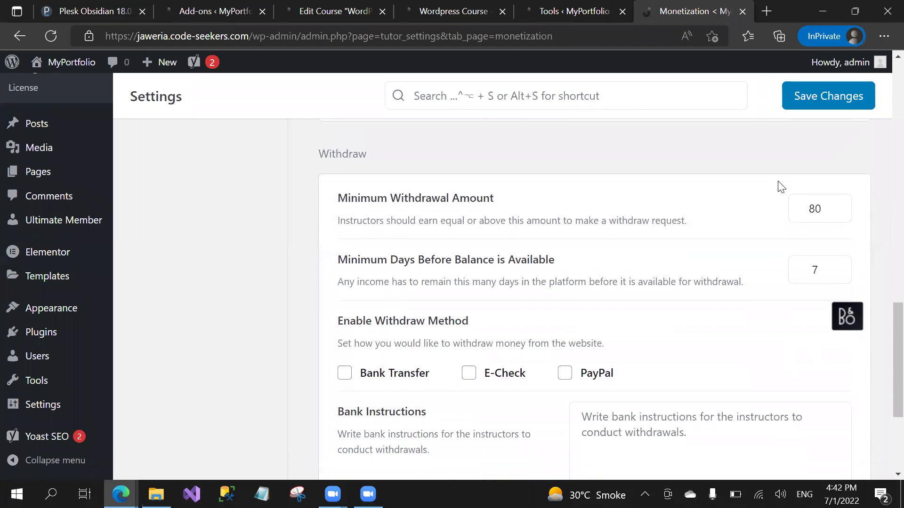
scroll(781, 188, "down", 1)
scroll(781, 187, "up", 1)
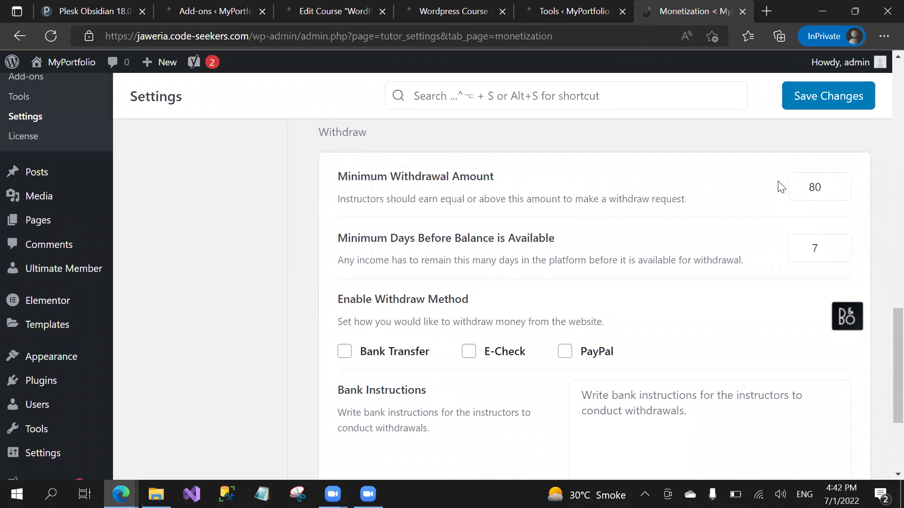
Step: Enable Bank Transfer, E-Check and PayPal as withdraw methods
scroll(781, 187, "down", 3)
left_click(473, 177)
left_click(568, 178)
left_click(344, 180)
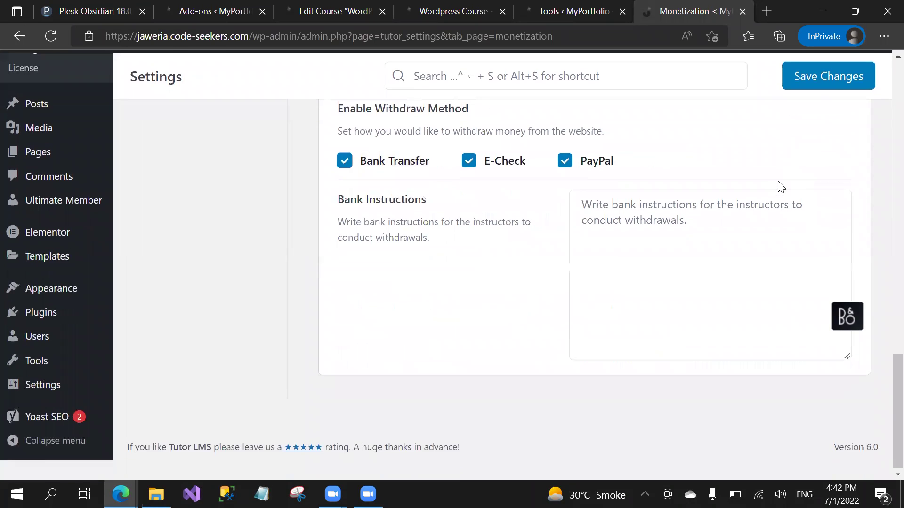
Step: Open the Design settings and enable Course Filter for the course archive page
scroll(782, 187, "up", 5)
scroll(782, 188, "up", 10)
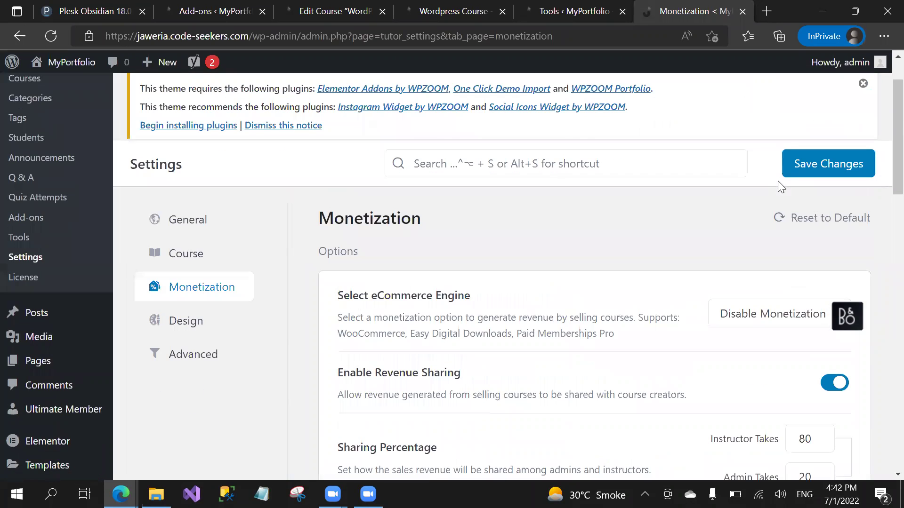
scroll(781, 187, "down", 1)
left_click(186, 292)
scroll(781, 187, "down", 3)
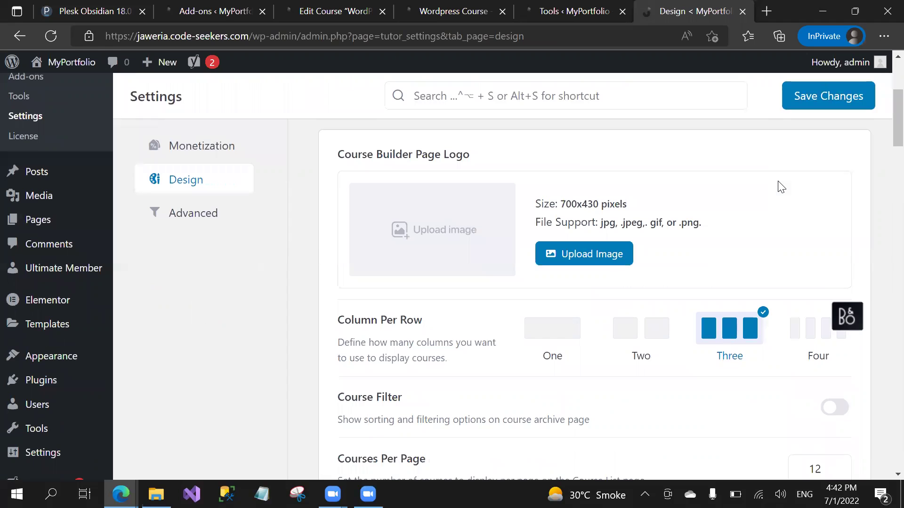
scroll(781, 187, "down", 2)
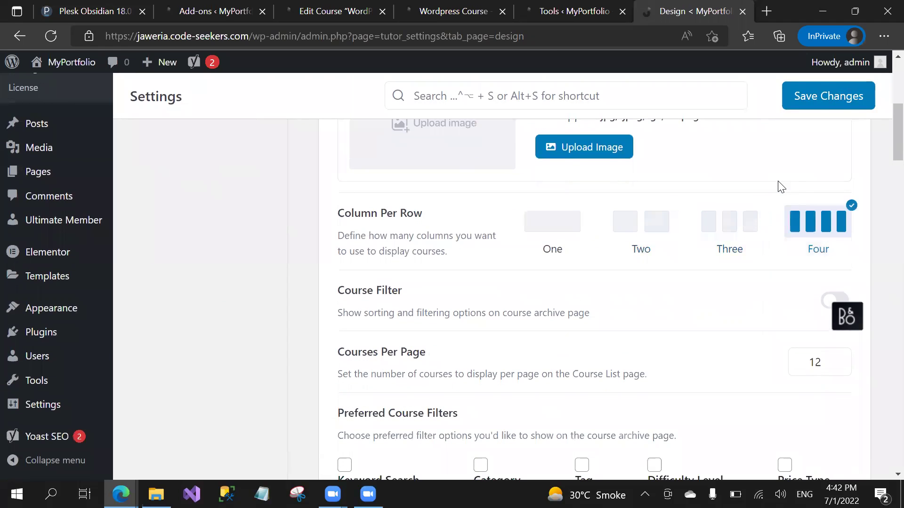
scroll(781, 187, "down", 2)
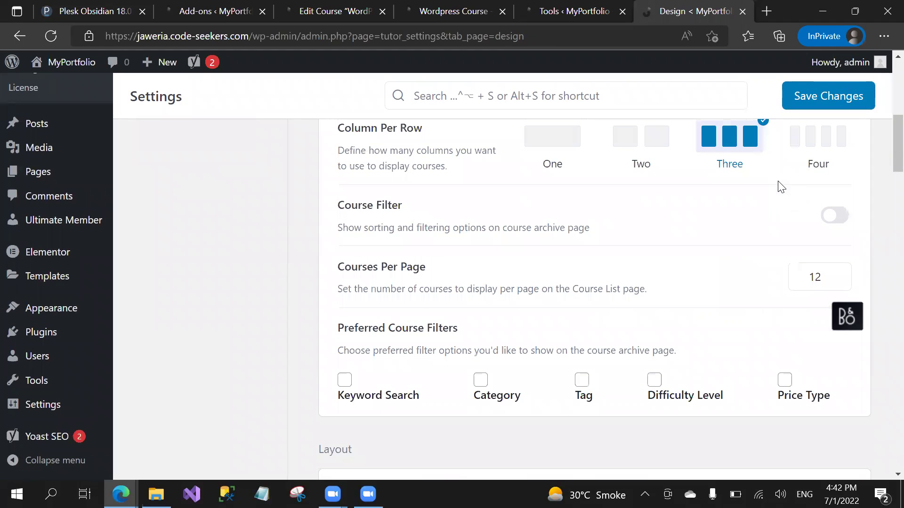
key("space")
scroll(781, 188, "down", 1)
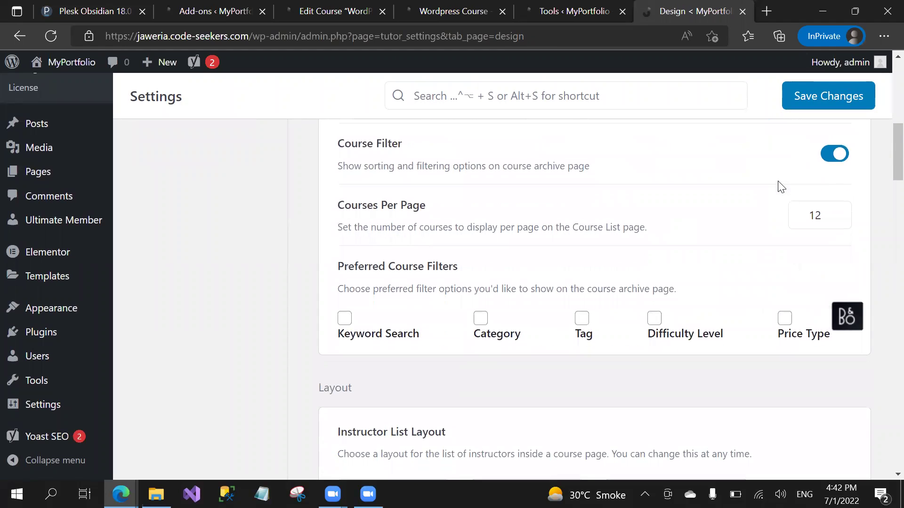
Step: Enable the preferred course filters Keyword Search, Category, Tag, Difficulty Level and Price Type
scroll(782, 187, "down", 1)
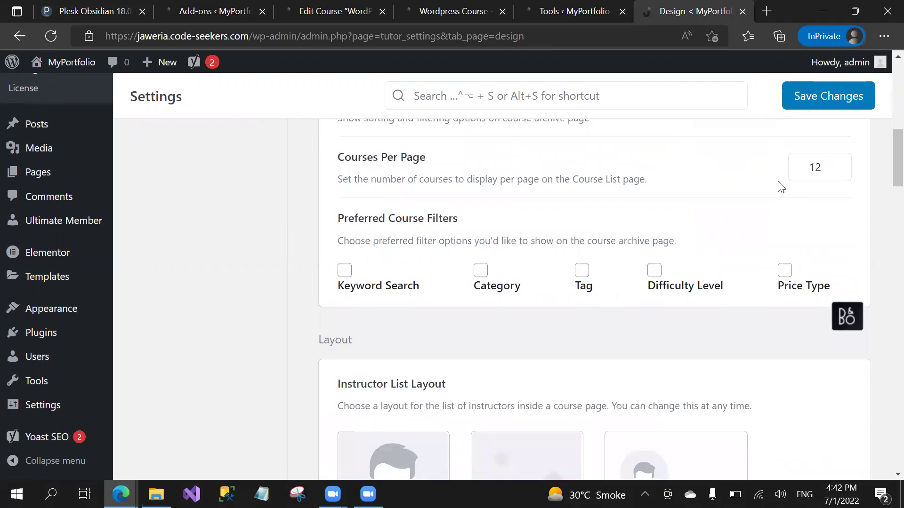
scroll(781, 188, "down", 1)
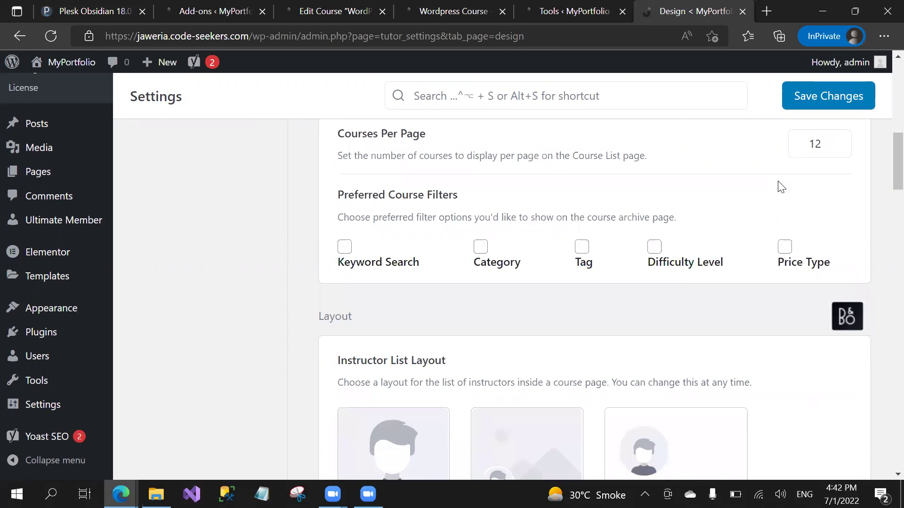
key("space")
key("shift+Tab")
key("space")
key("shift+Tab")
key("space")
key("shift+Tab")
key("space")
key("shift+Tab")
key("space")
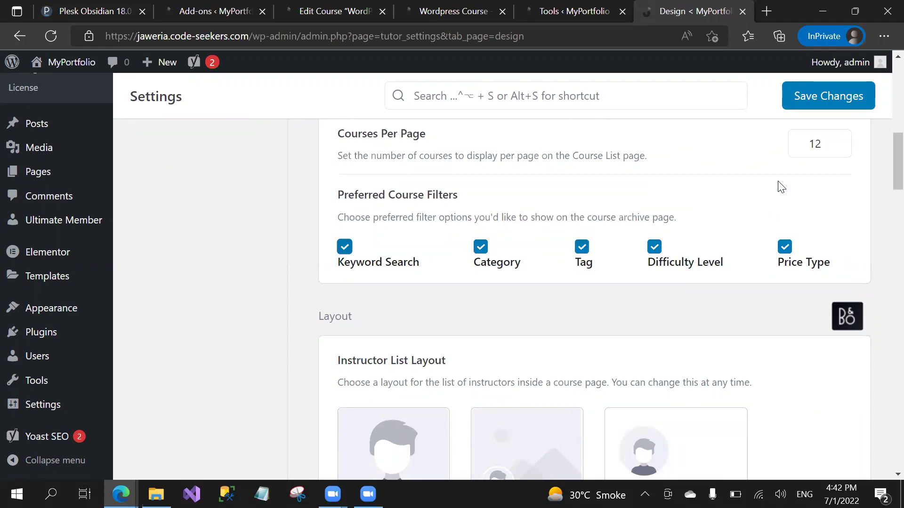
Step: Set the Instructor List Layout to Portrait Horizontal
scroll(782, 187, "down", 5)
scroll(782, 187, "up", 1)
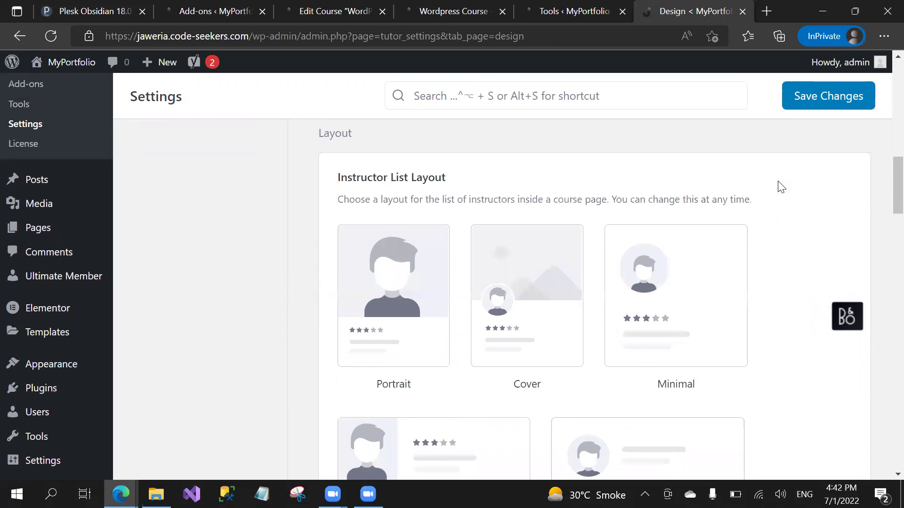
scroll(781, 188, "down", 2)
scroll(782, 188, "down", 1)
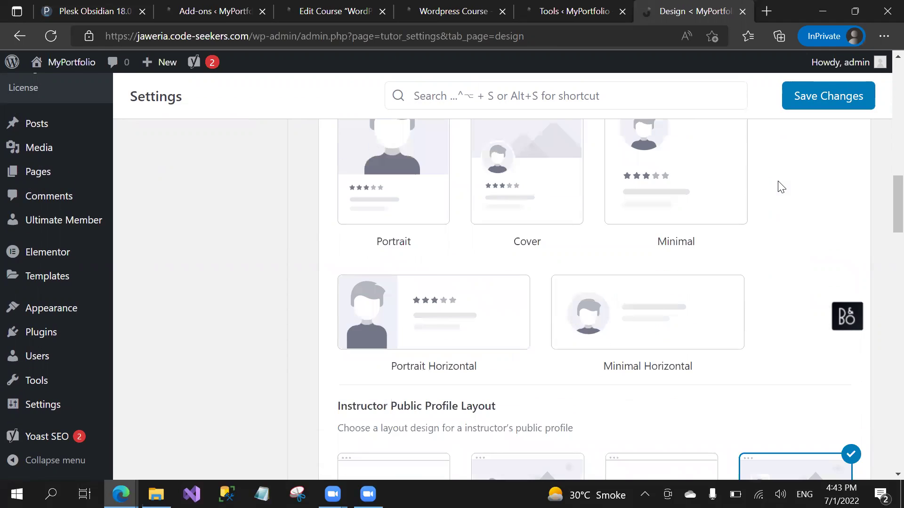
scroll(782, 188, "up", 1)
key("Left")
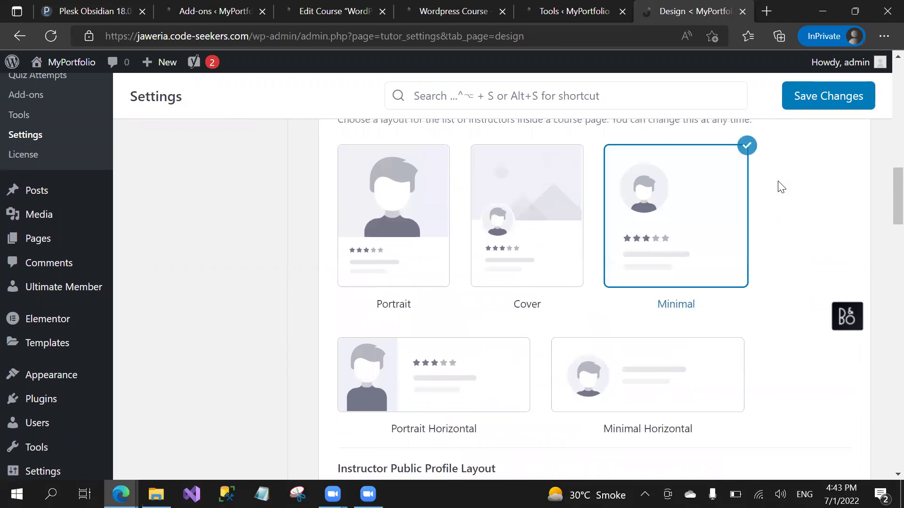
key("Left")
scroll(781, 188, "down", 2)
key("Right")
key("Right")
Step: Examine the instructor and student public profile layouts and the Course Details display options
scroll(782, 188, "down", 2)
scroll(782, 187, "down", 1)
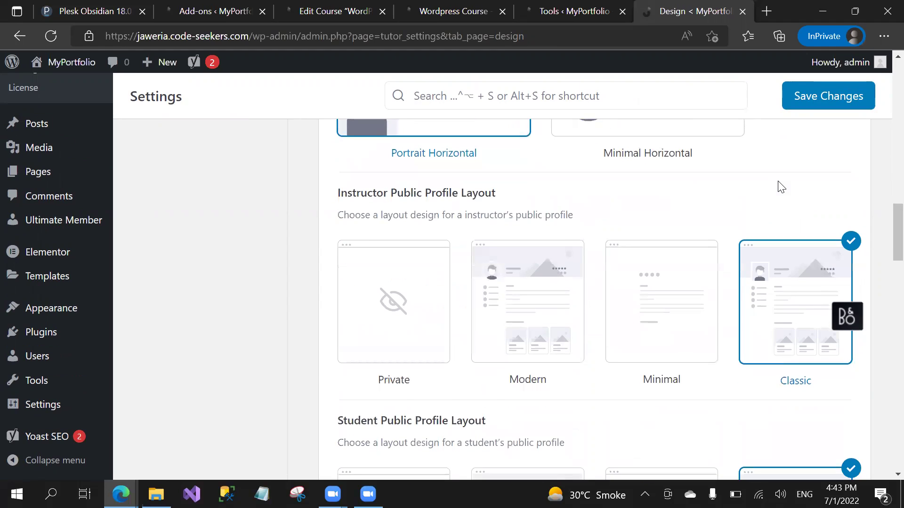
scroll(782, 187, "down", 2)
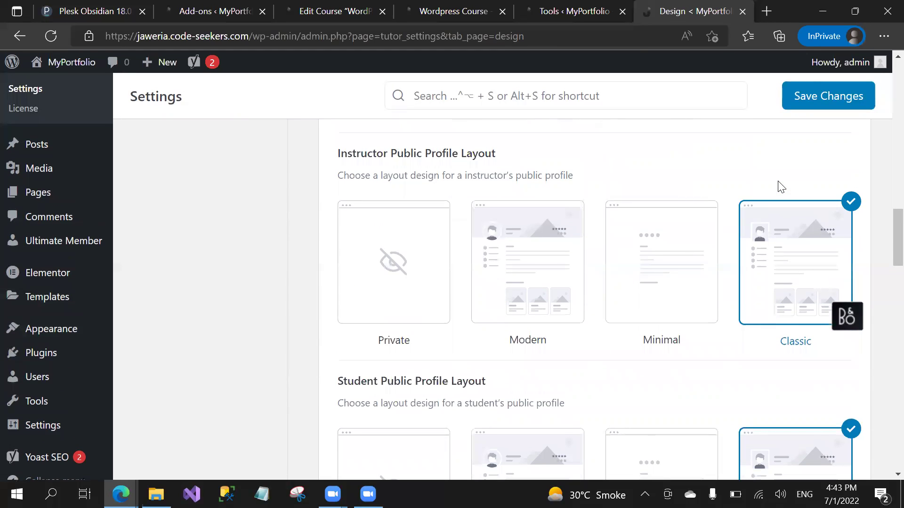
scroll(781, 187, "down", 4)
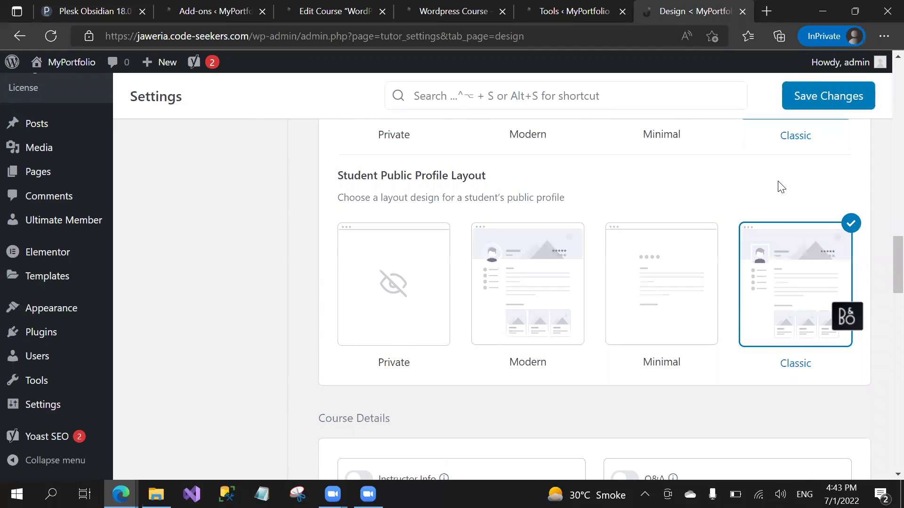
scroll(781, 187, "down", 5)
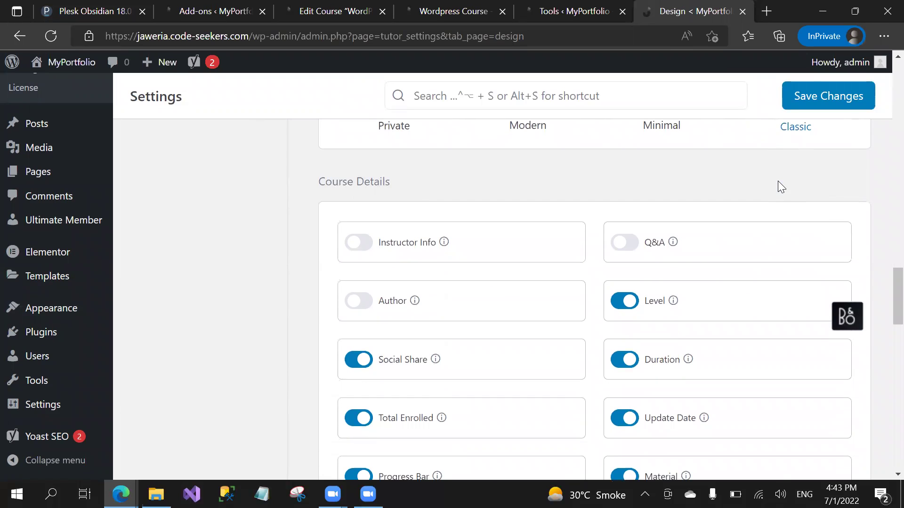
scroll(781, 187, "down", 1)
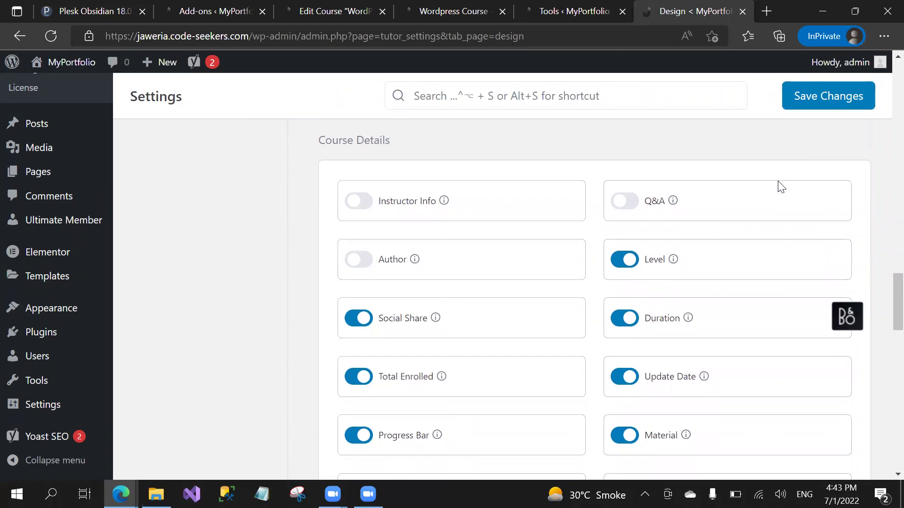
scroll(781, 187, "up", 1)
scroll(781, 188, "down", 1)
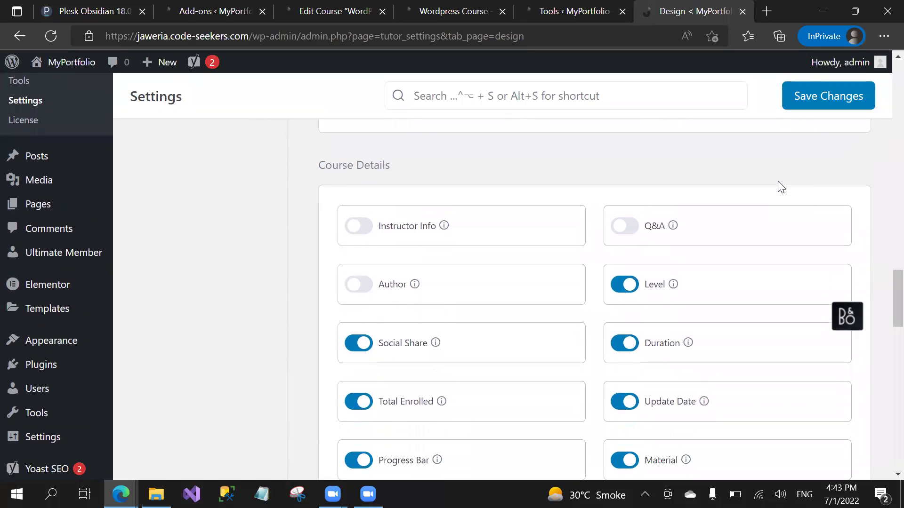
scroll(781, 188, "down", 2)
scroll(781, 187, "down", 2)
scroll(782, 188, "down", 1)
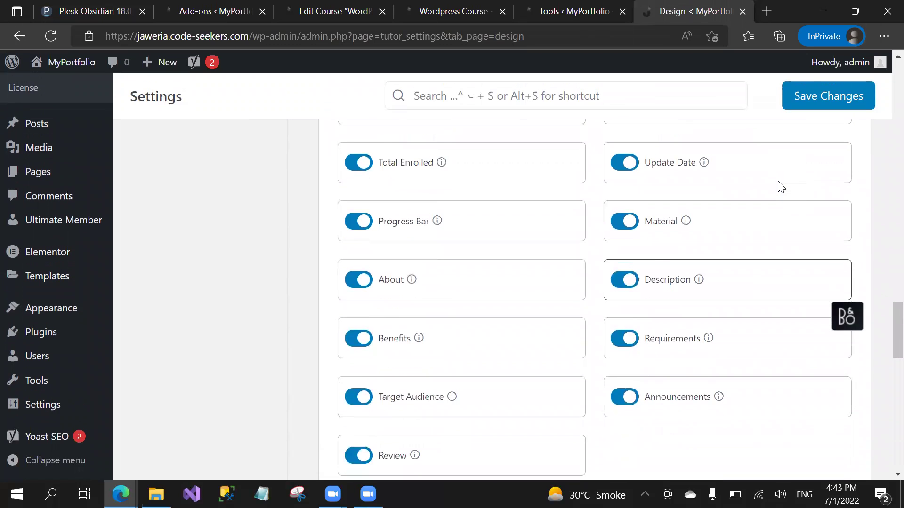
scroll(782, 187, "down", 2)
scroll(781, 187, "down", 3)
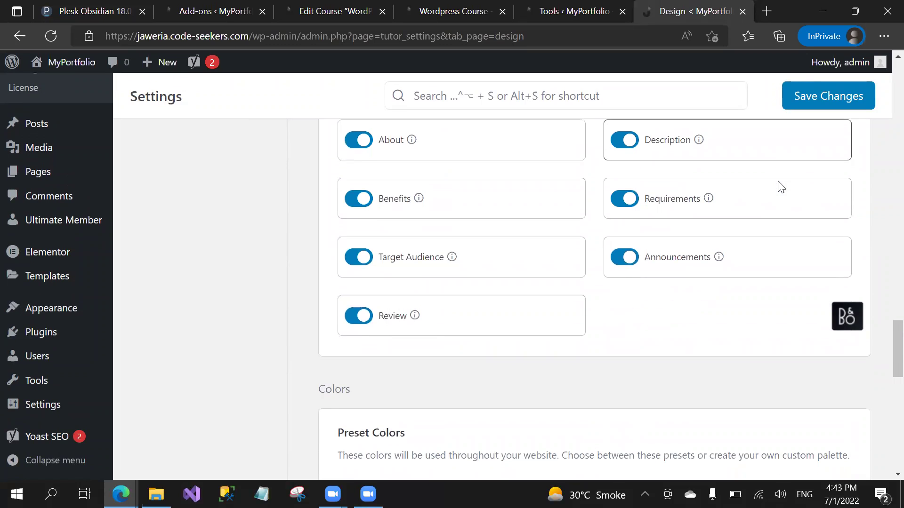
Step: Set the custom palette's primary color to #273c82 and its primary hover color to #6e7aa0
scroll(782, 188, "down", 6)
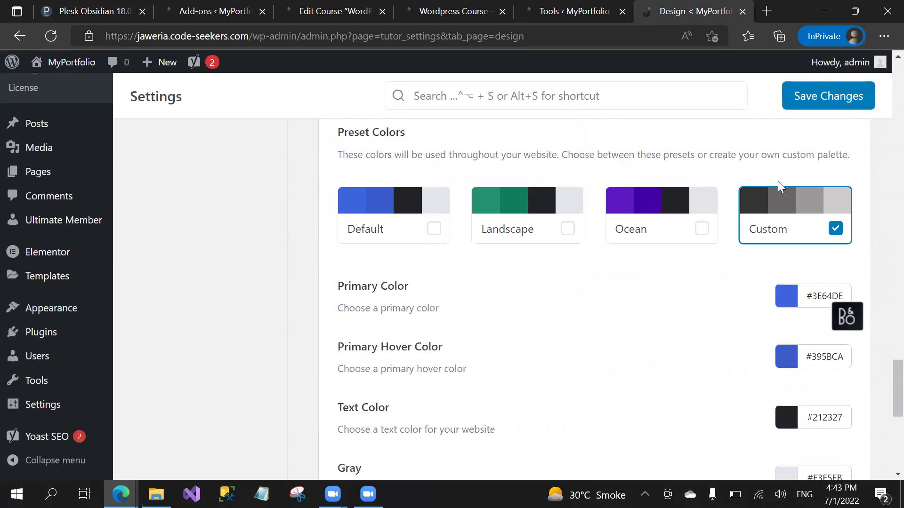
left_click(779, 188)
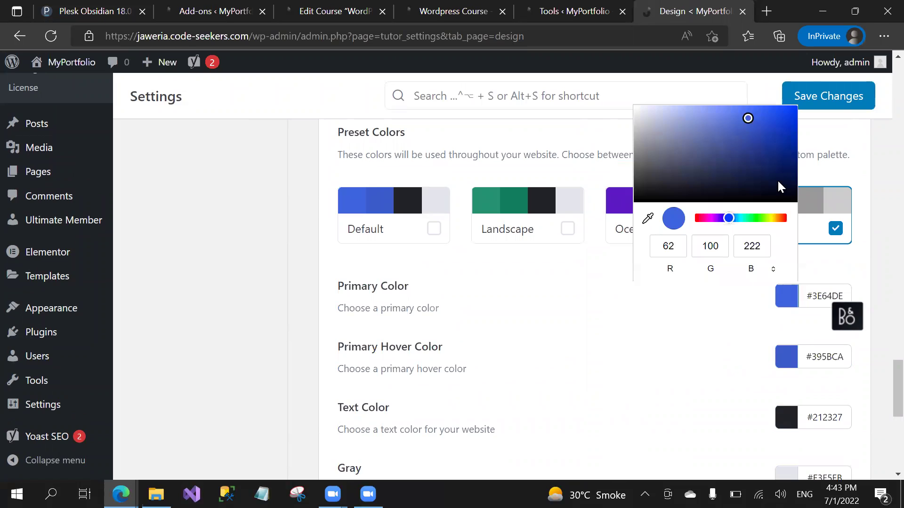
mouse_move(748, 118)
left_mouse_down()
mouse_move(740, 123)
mouse_move(746, 153)
left_mouse_up()
left_click(697, 324)
left_click(786, 357)
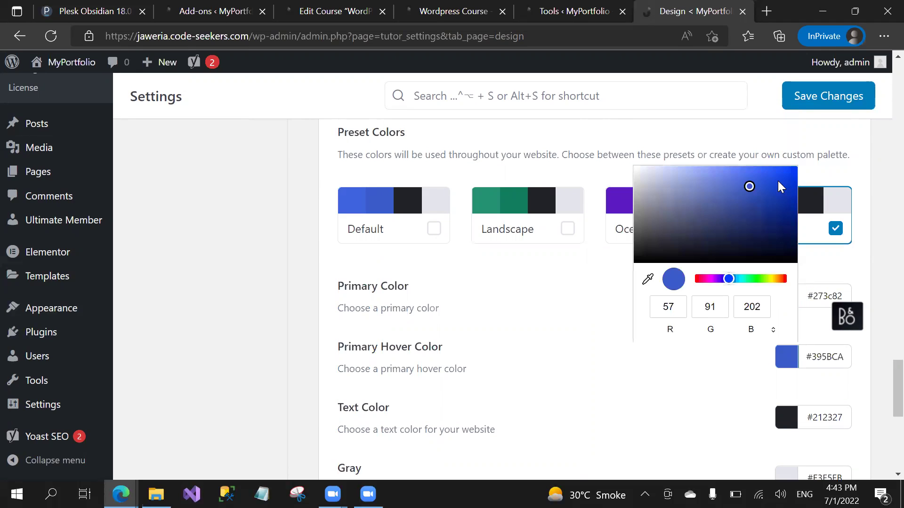
left_click_drag(749, 187, 685, 203)
Step: Set the Gray color for elements like tables and cards to #63666e
scroll(781, 188, "down", 2)
scroll(781, 188, "down", 2)
left_click(786, 273)
left_click_drag(639, 295, 650, 342)
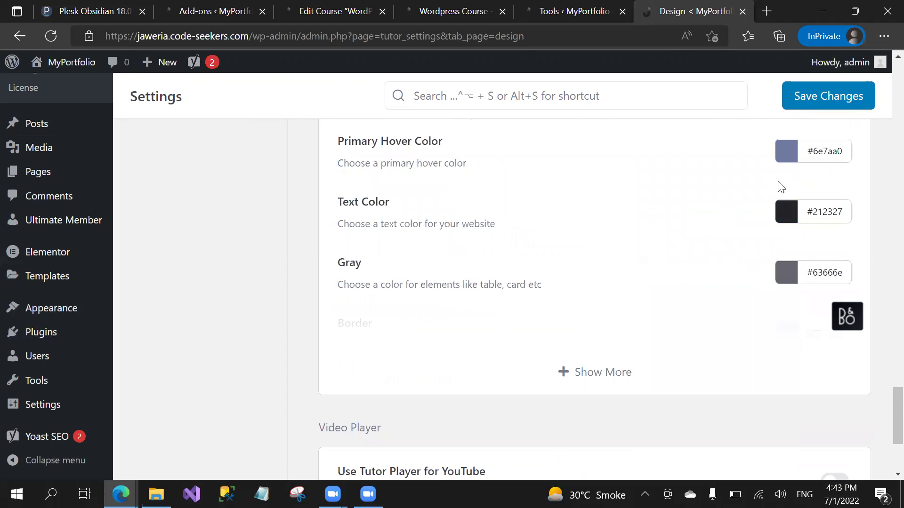
Step: Enable the Tutor Player for both YouTube and Vimeo in the Video Player settings
scroll(781, 187, "down", 4)
scroll(781, 187, "down", 1)
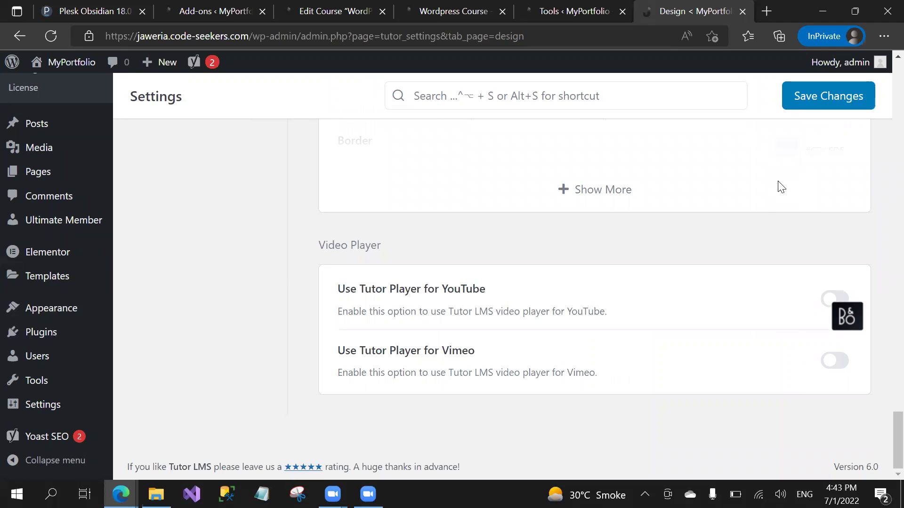
scroll(782, 187, "right", 1)
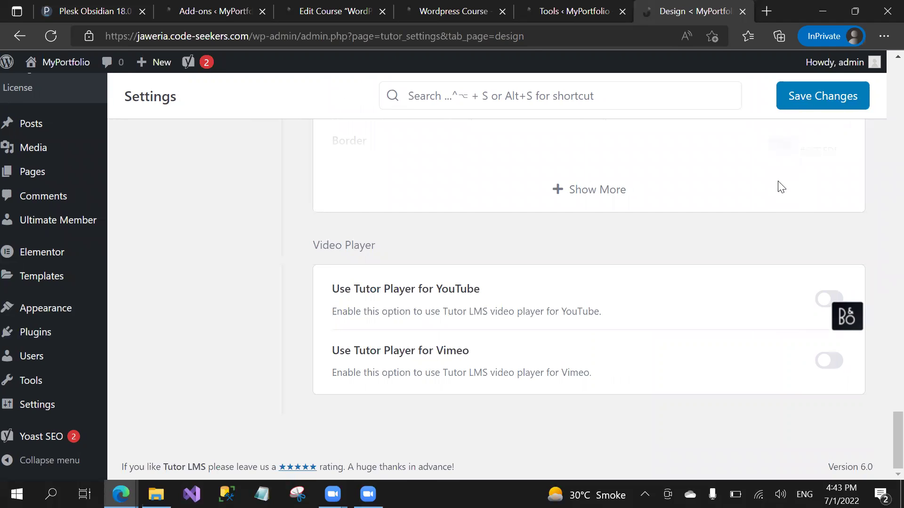
key("space")
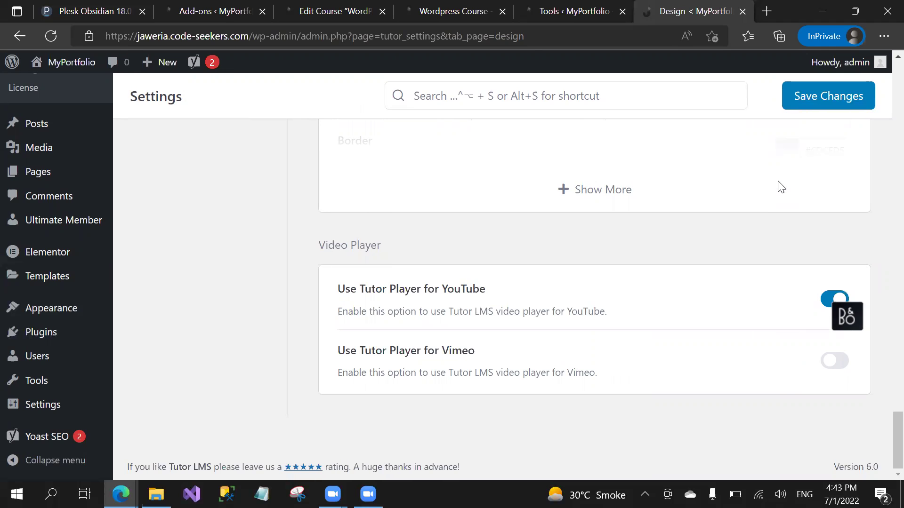
scroll(781, 188, "up", 1)
key("Tab")
key("space")
Step: Open the Advanced settings and examine the Course options from Gutenberg Editor to Lesson Permalink Base
scroll(782, 188, "up", 5)
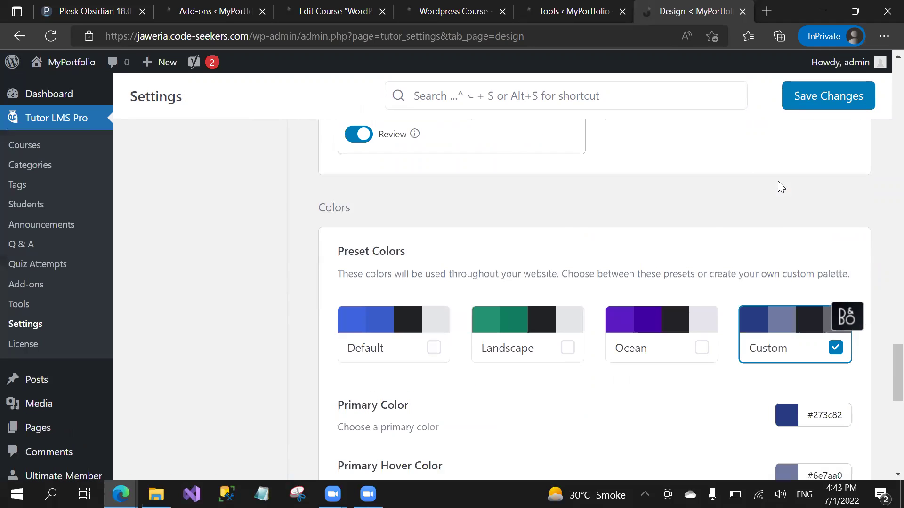
scroll(781, 187, "up", 6)
scroll(782, 187, "up", 15)
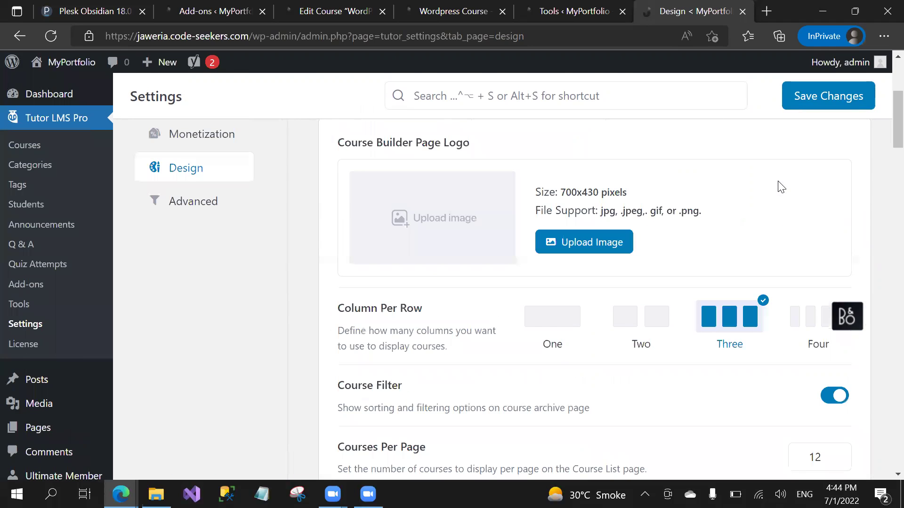
scroll(781, 187, "up", 3)
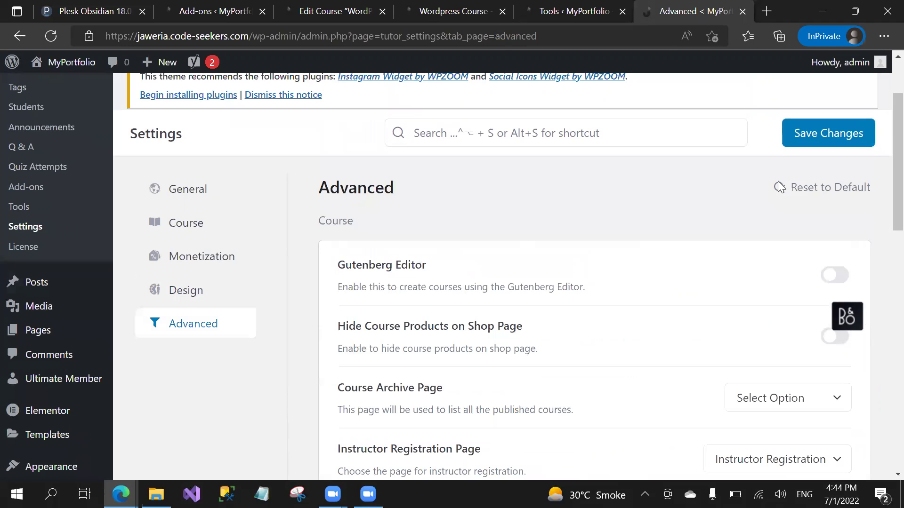
scroll(781, 187, "down", 1)
scroll(781, 187, "down", 1)
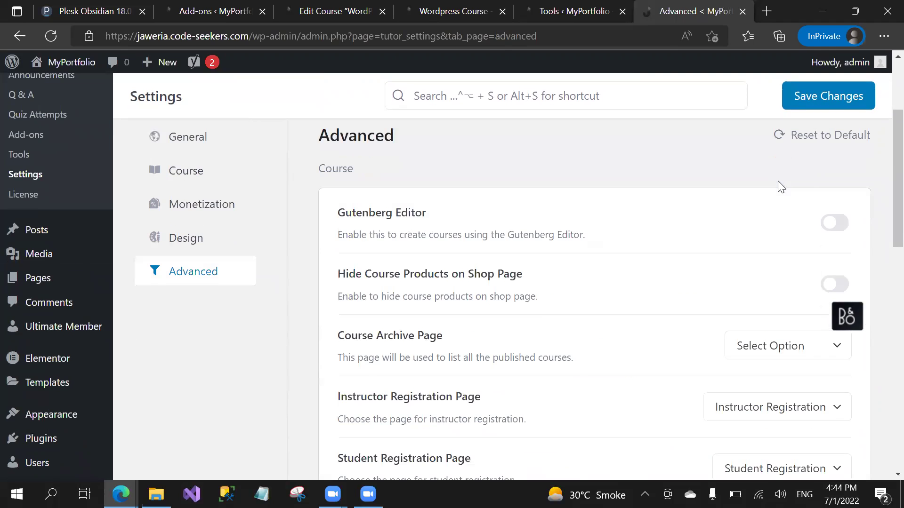
scroll(781, 187, "down", 1)
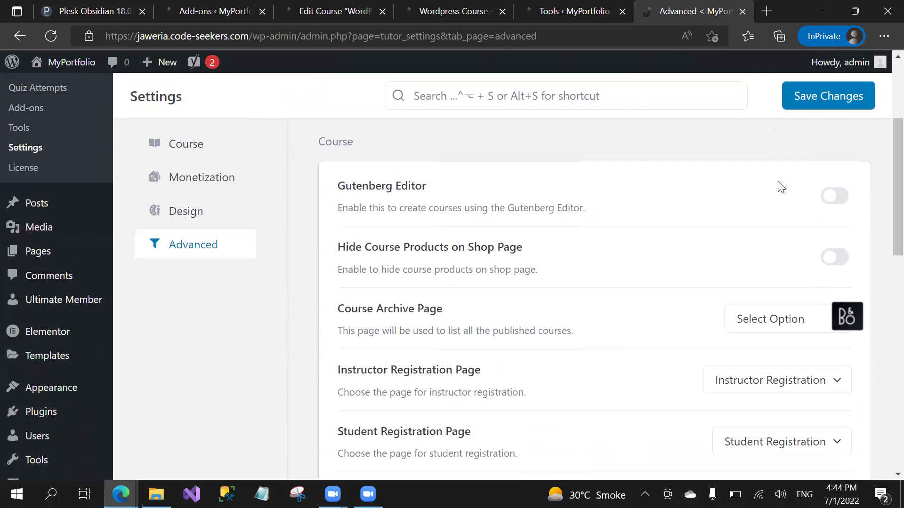
scroll(781, 187, "down", 1)
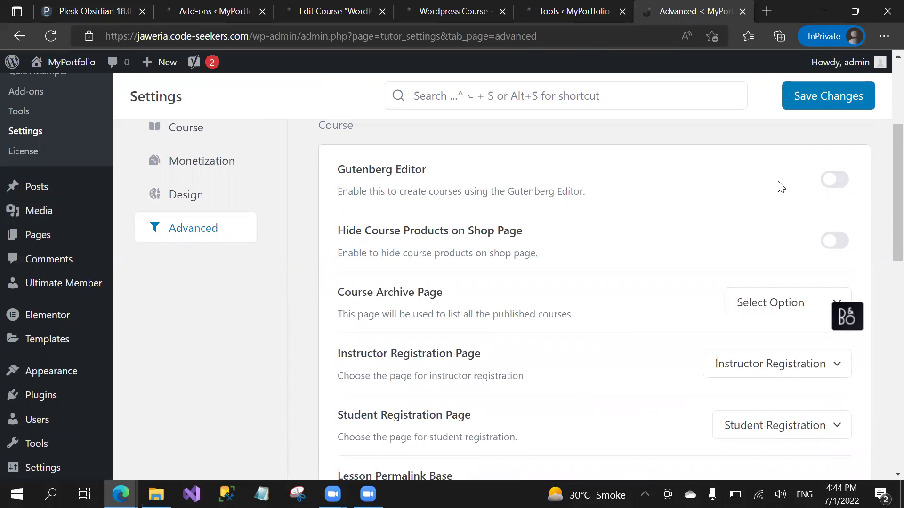
scroll(781, 187, "down", 1)
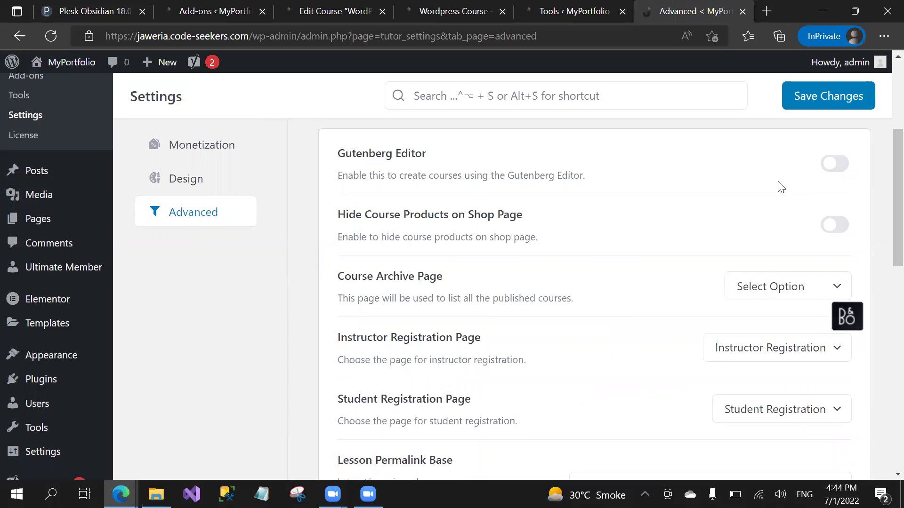
scroll(781, 187, "down", 1)
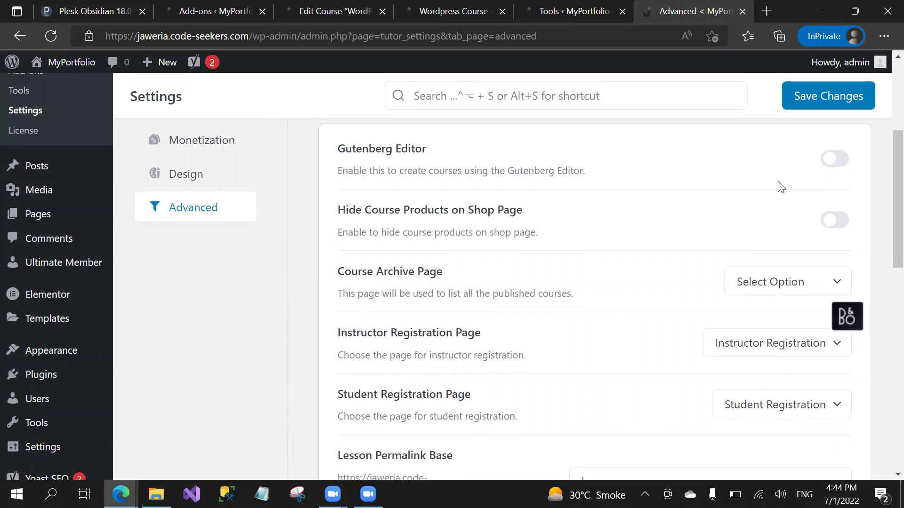
scroll(781, 187, "down", 1)
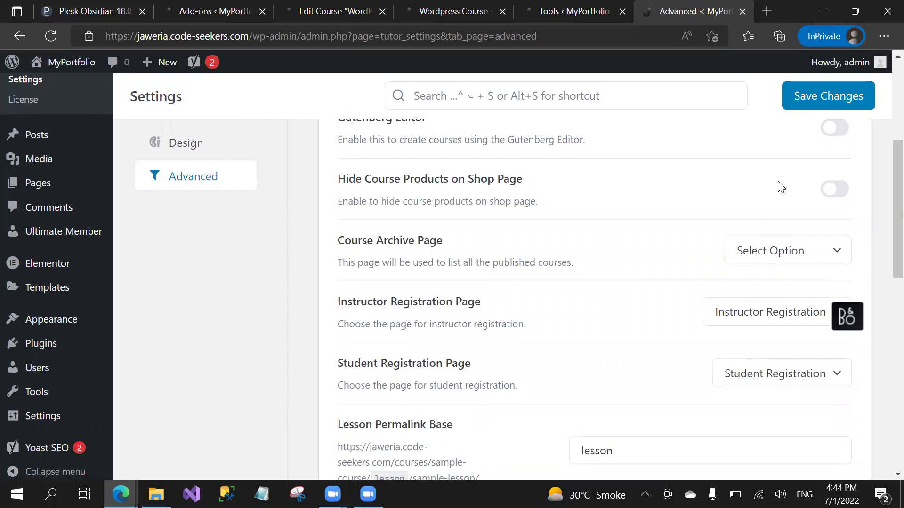
Step: Examine the pages available for the Course Archive Page setting and the Course options down to Youtube API Key
scroll(782, 188, "down", 1)
left_click(787, 231)
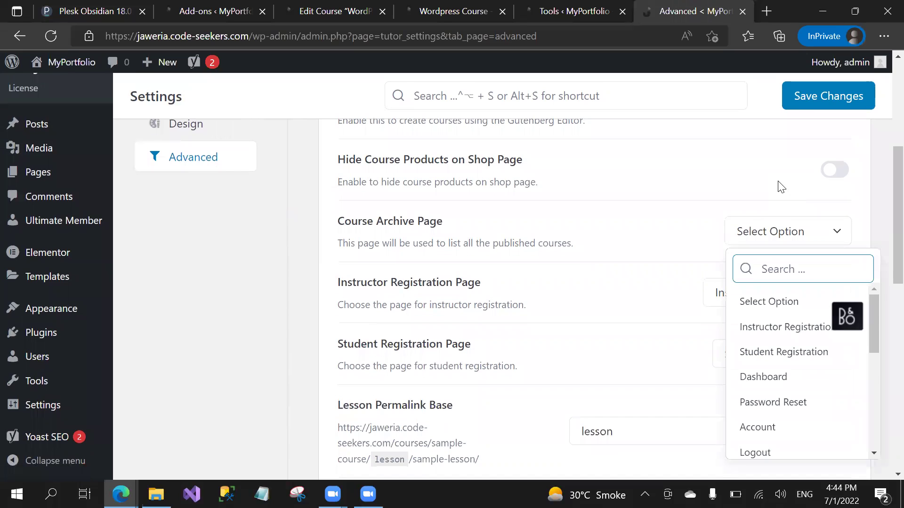
scroll(782, 187, "down", 1)
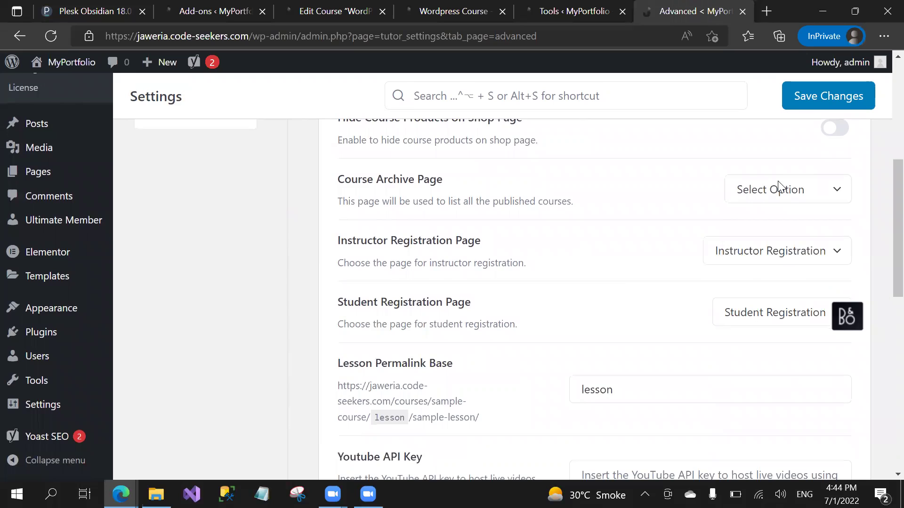
scroll(779, 188, "down", 4)
scroll(782, 187, "up", 3)
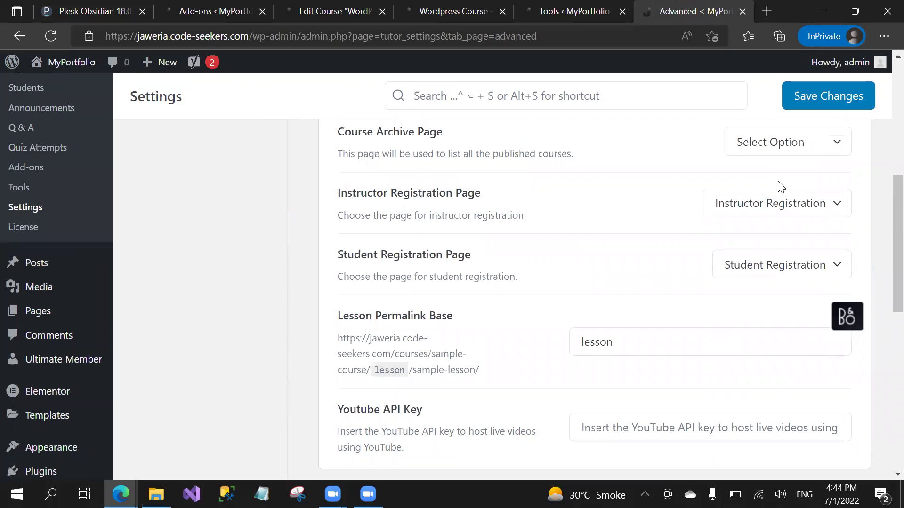
Step: Set the Student Registration Page to Register in the Advanced settings
left_click(781, 264)
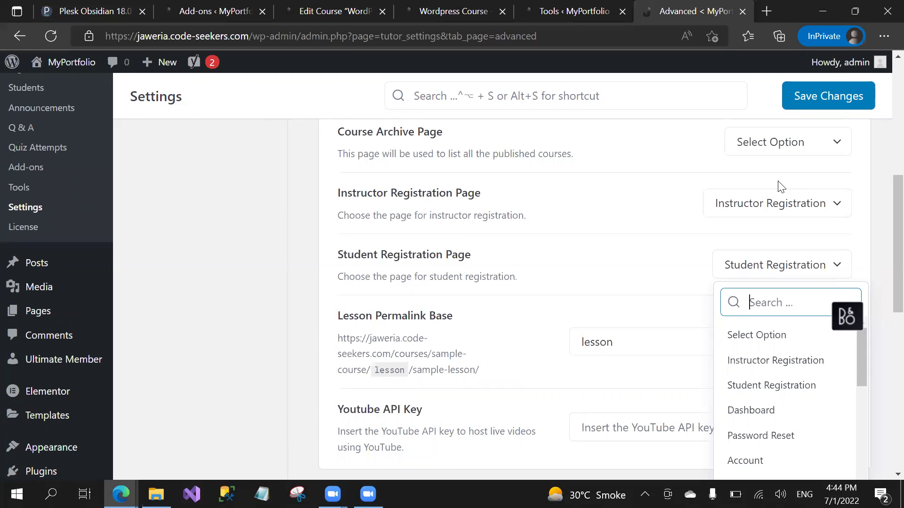
scroll(781, 186, "down", 3)
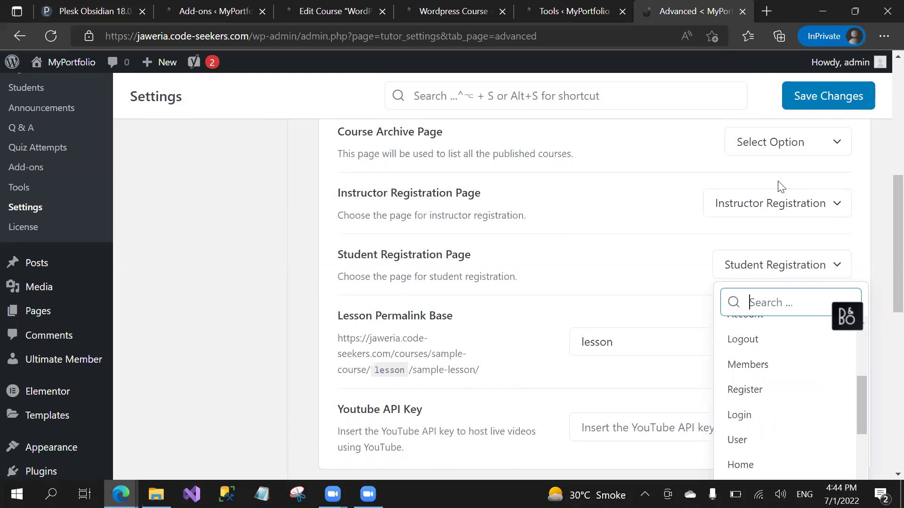
left_click(745, 389)
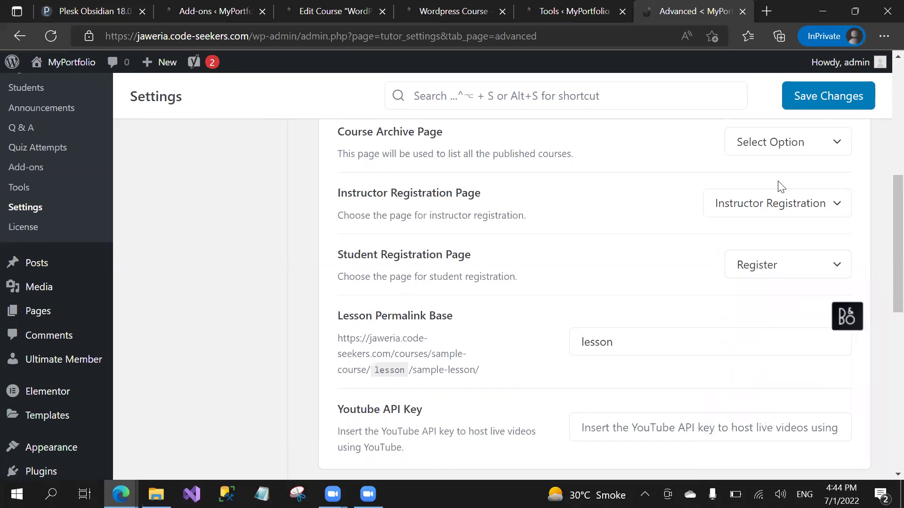
left_click(787, 264)
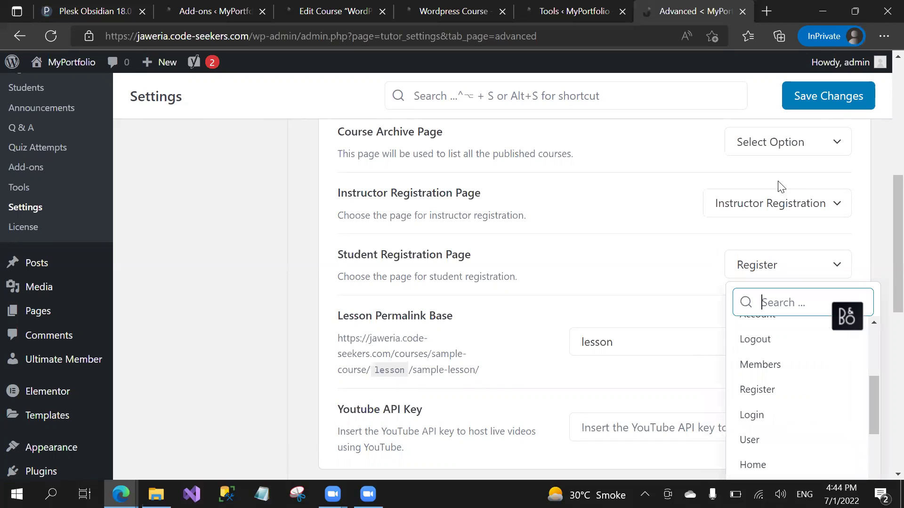
left_click(781, 187)
Step: Examine the Lesson Permalink Base, Youtube API Key and the Options from Profile Completion to Maintenance Mode
scroll(781, 187, "down", 1)
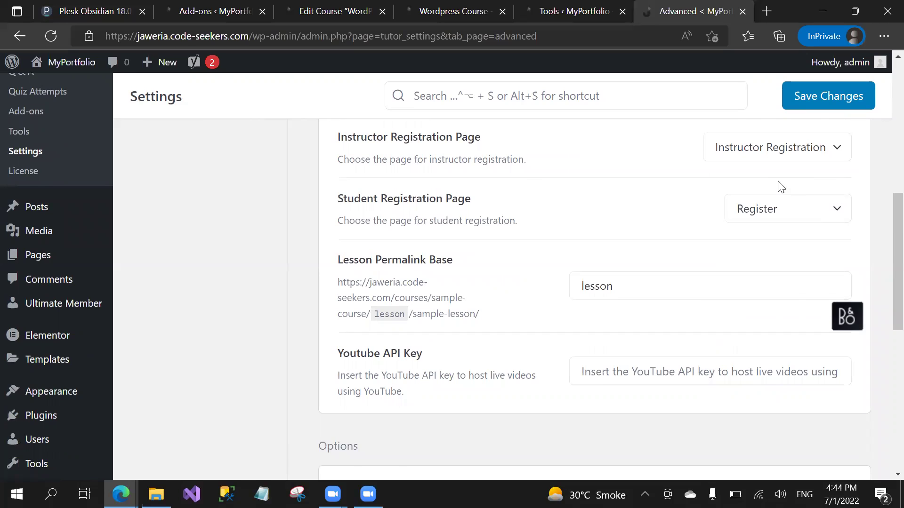
scroll(781, 186, "down", 1)
left_click(710, 259)
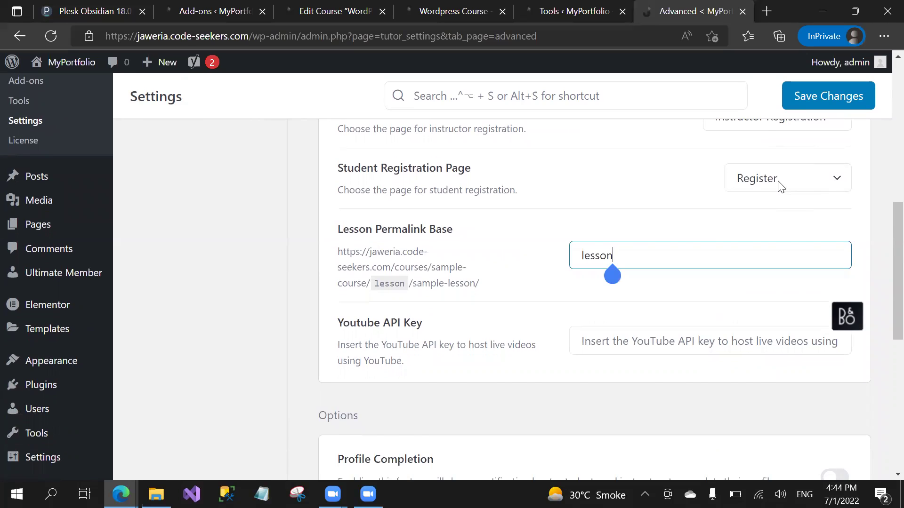
scroll(781, 187, "down", 2)
scroll(781, 187, "down", 1)
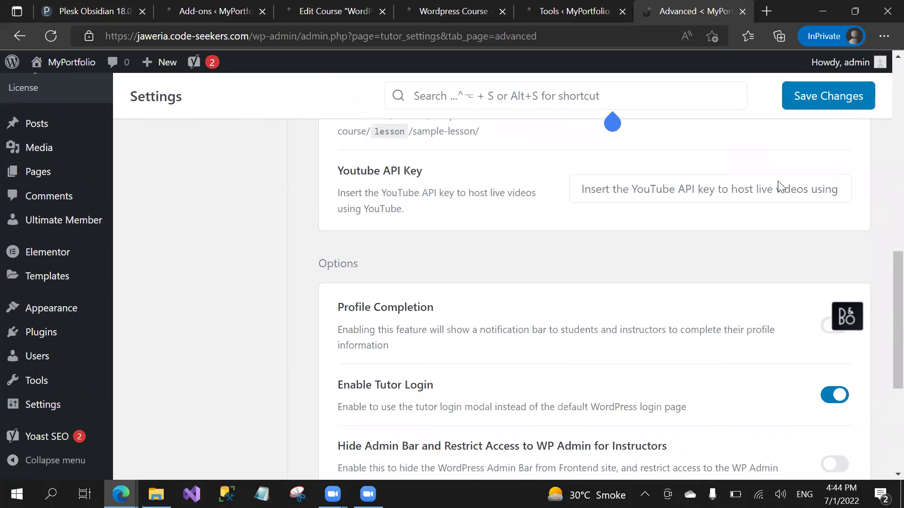
left_click(782, 187)
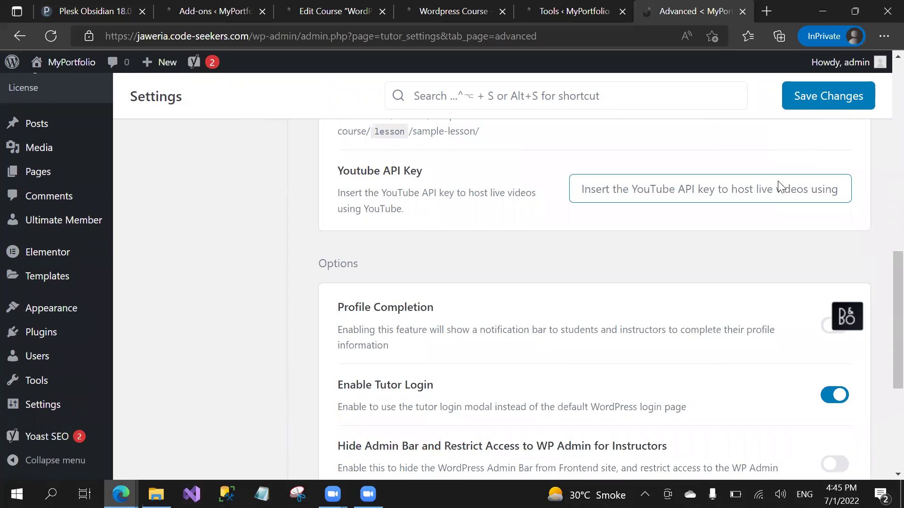
scroll(778, 180, "down", 1)
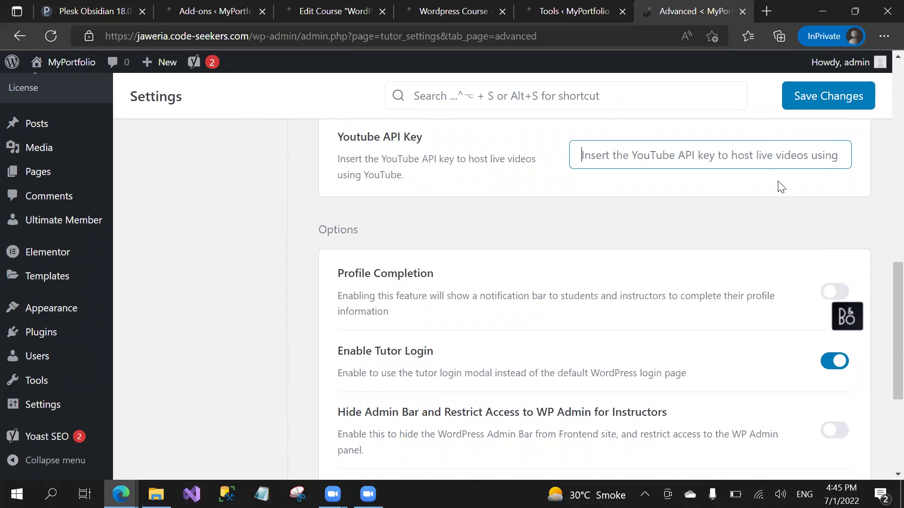
scroll(782, 187, "down", 2)
scroll(781, 187, "down", 3)
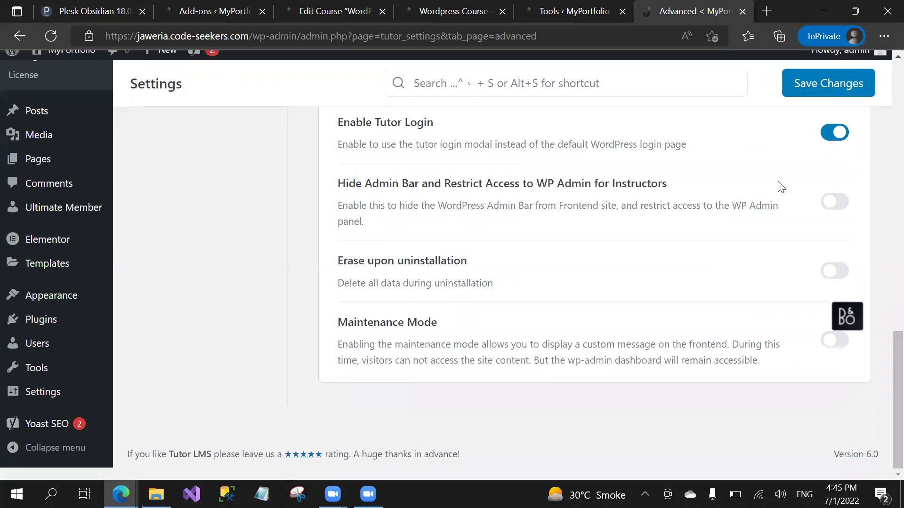
Step: Save the changes made to the Advanced settings
scroll(779, 184, "up", 5)
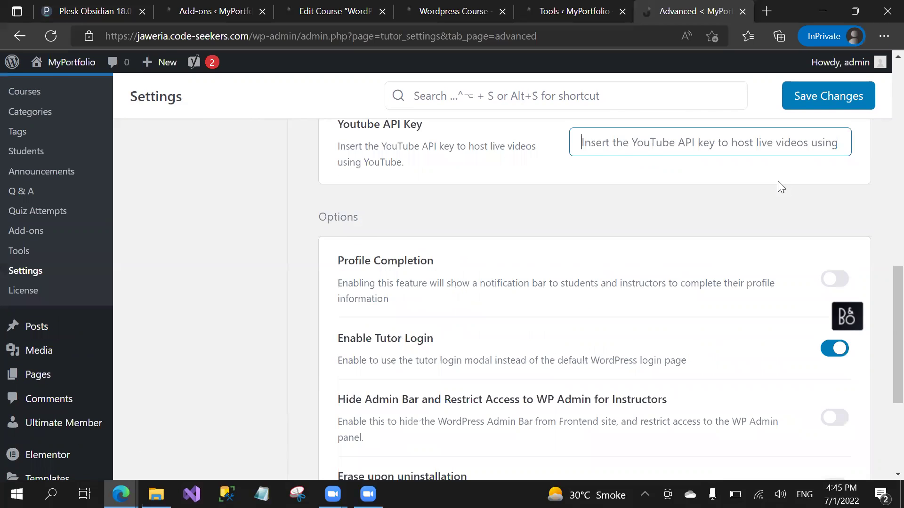
scroll(779, 183, "up", 10)
key("ctrl+s")
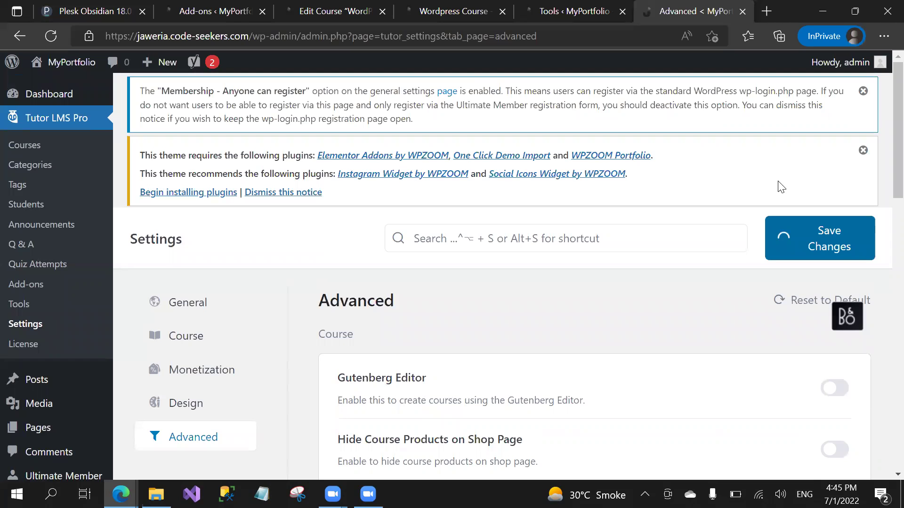
key("ctrl+3")
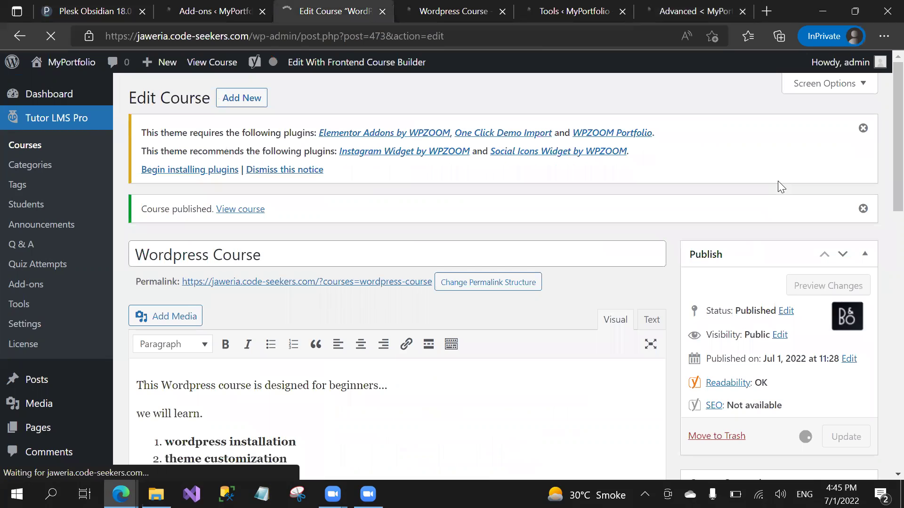
key("ctrl+Tab")
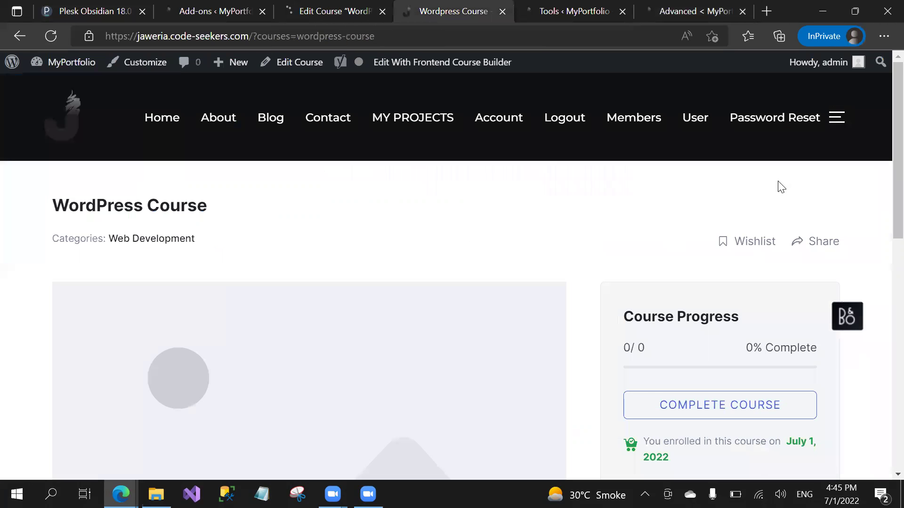
key("ctrl+shift+Tab")
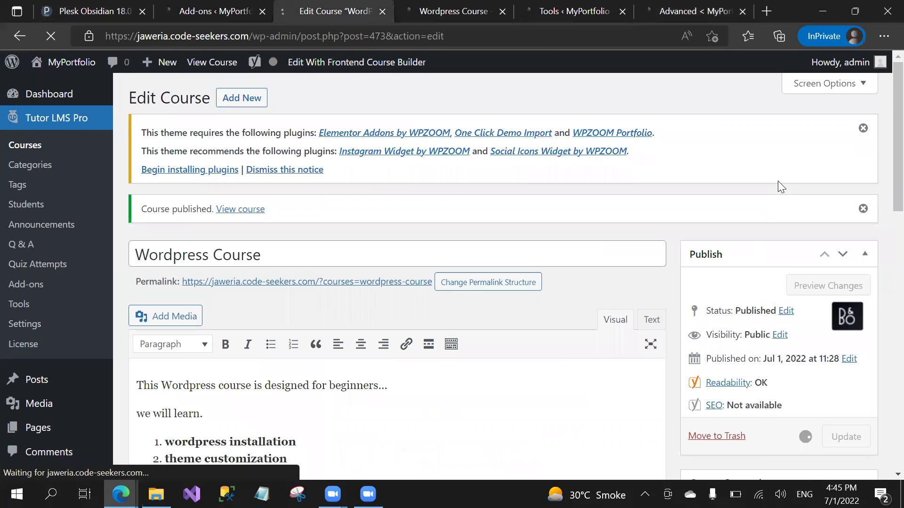
key("ctrl+Tab")
key("ctrl+Tab")
key("ctrl+Tab")
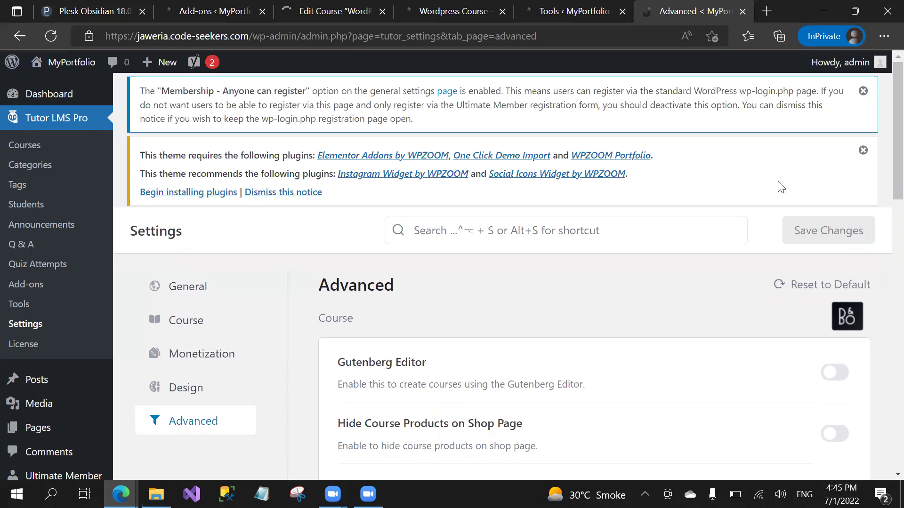
scroll(779, 186, "down", 2)
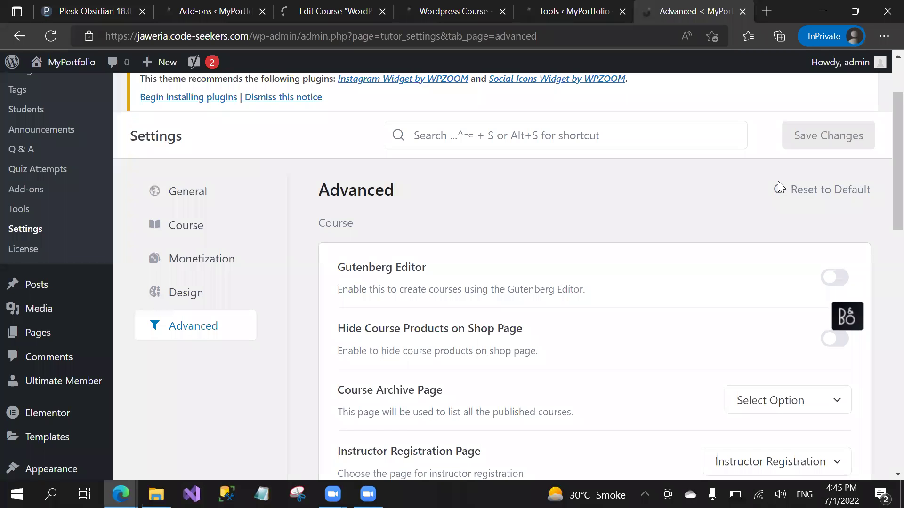
Step: Close the Advanced settings page and return to the editing page of the Wordpress Course
key("ctrl+w")
key("ctrl+shift+Tab")
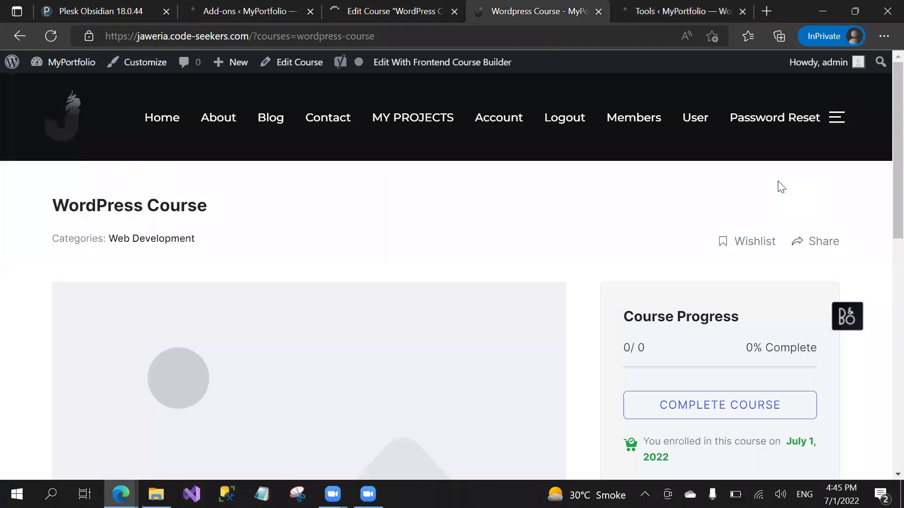
key("ctrl+shift+Tab")
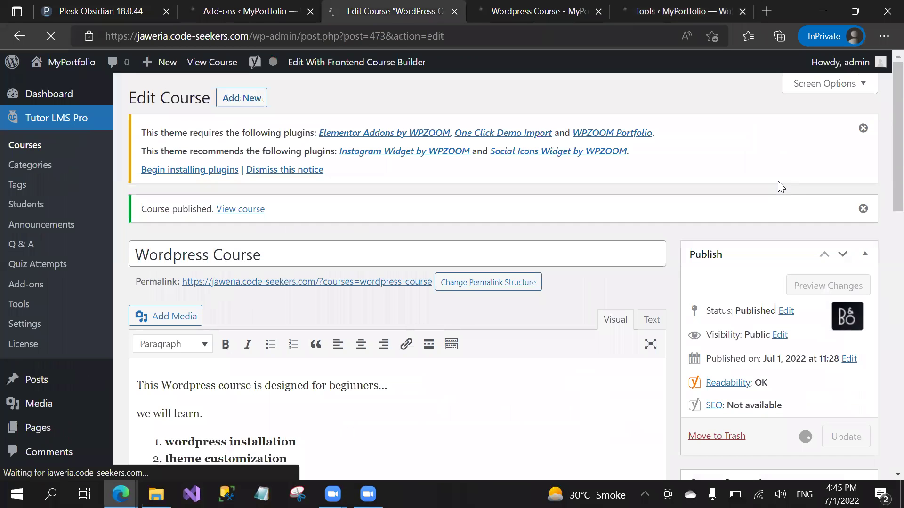
Step: Add a lesson named Theme Customization to the Wordpress Themes topic in the Course Builder
scroll(777, 181, "down", 10)
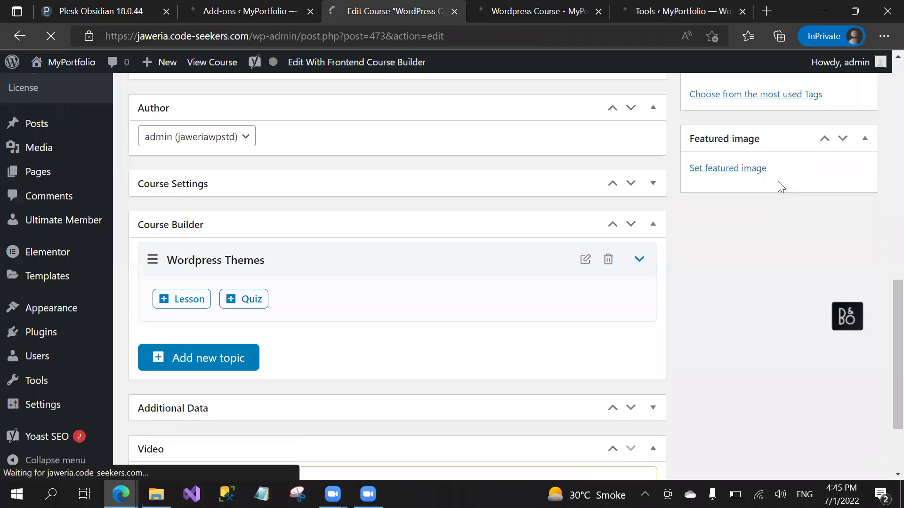
scroll(778, 182, "down", 1)
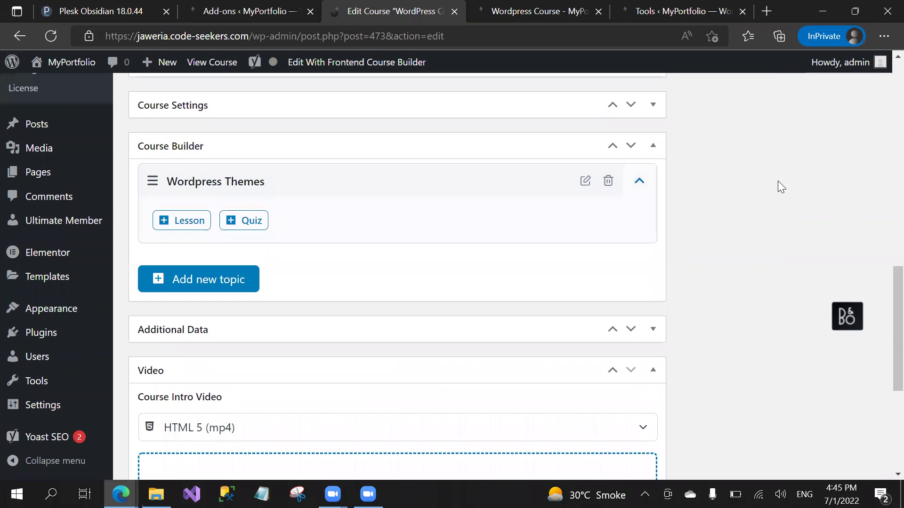
key("Return")
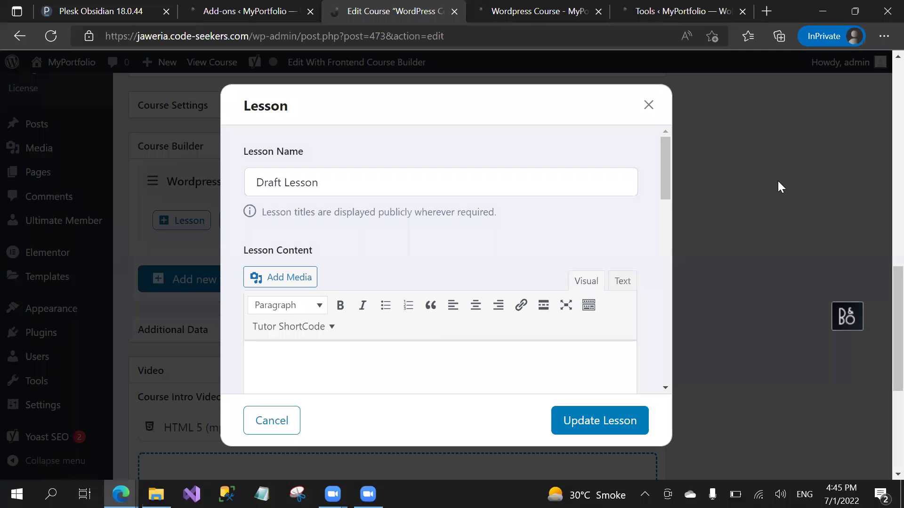
left_click(319, 182)
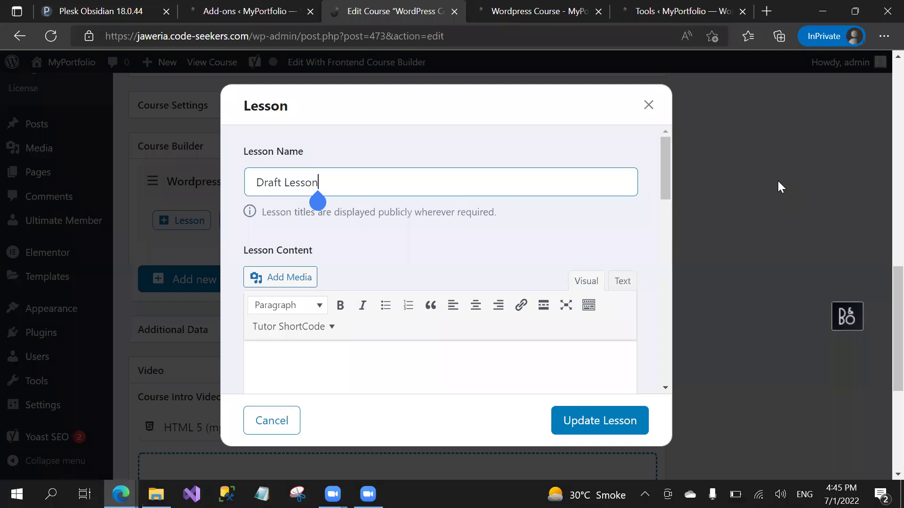
key("ctrl+a")
type("Th")
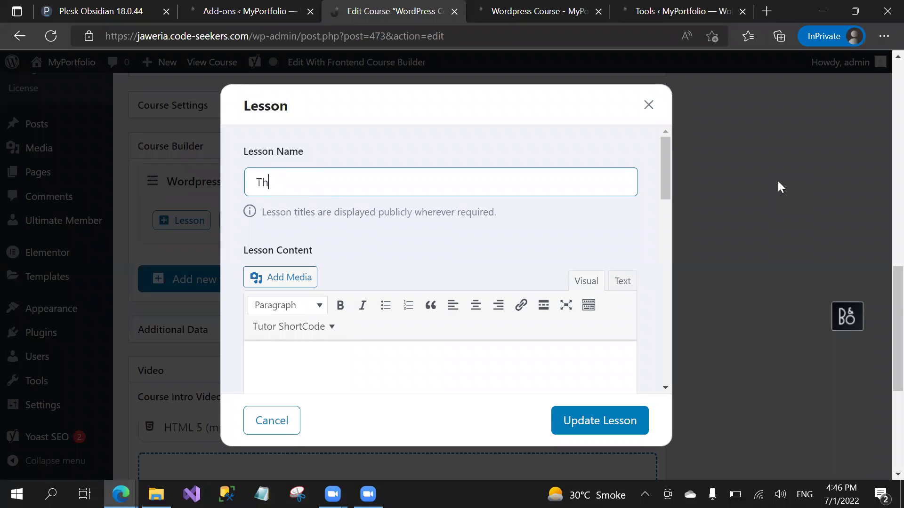
type("eme Cus")
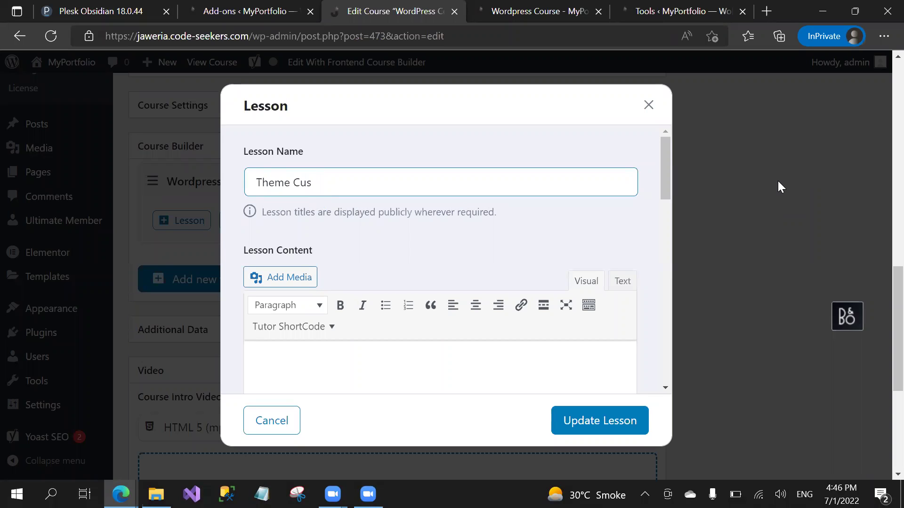
type("tomization")
key("Tab")
Step: Set the lesson's video source to Youtube, ready for a video URL
scroll(777, 182, "down", 5)
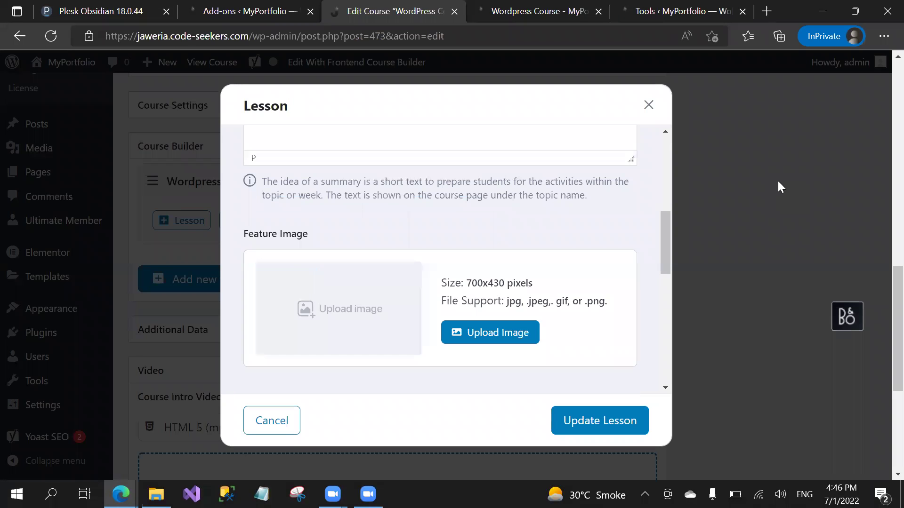
scroll(778, 181, "down", 5)
key("space")
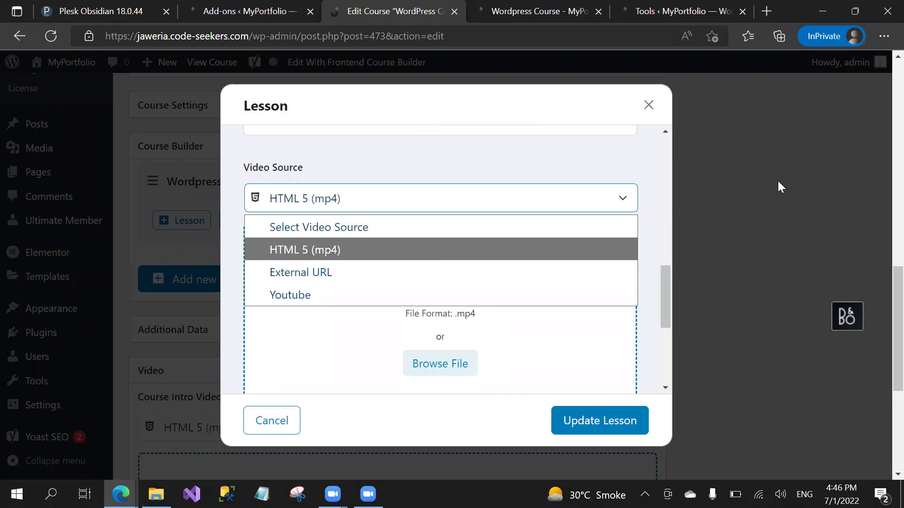
key("Down")
key("Down")
key("Return")
key("Tab")
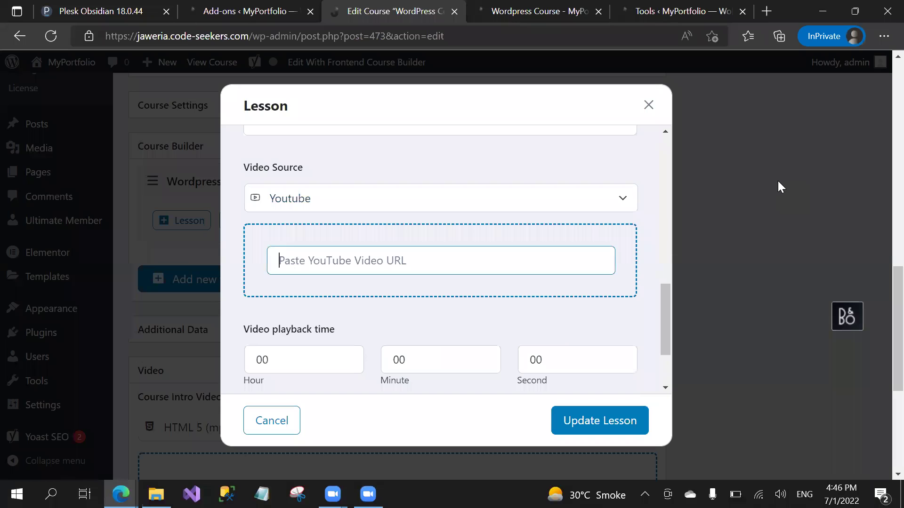
Step: Open youtube.com/codeseekers in a new browser tab and browse the channel's uploaded videos
key("ctrl+t")
type("youtube.com/codeseekers")
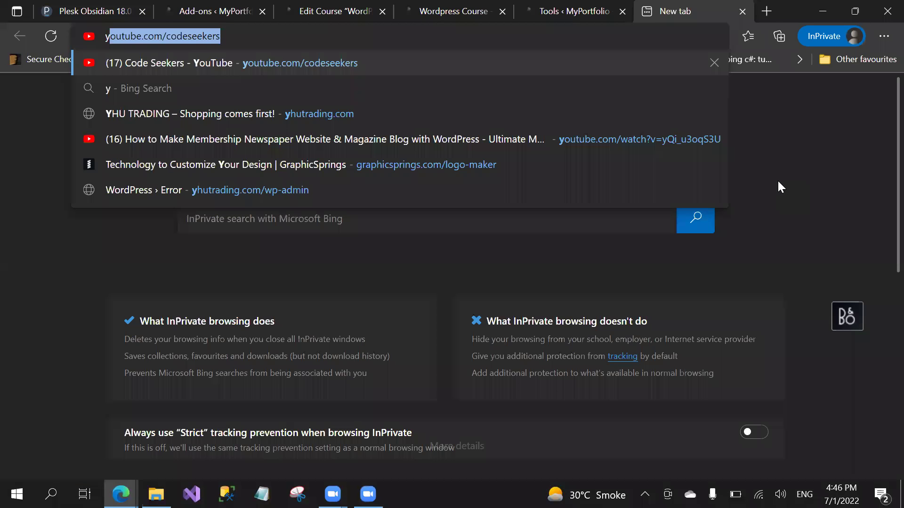
key("Return")
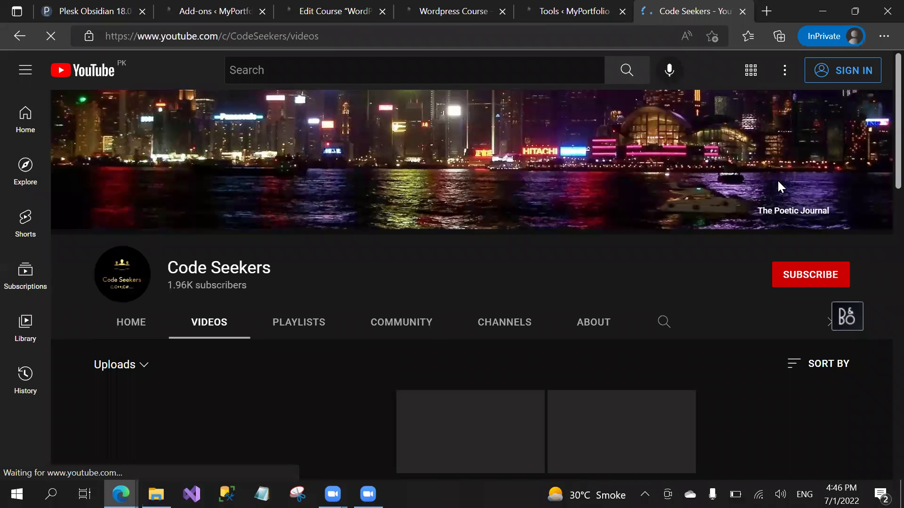
scroll(777, 183, "down", 4)
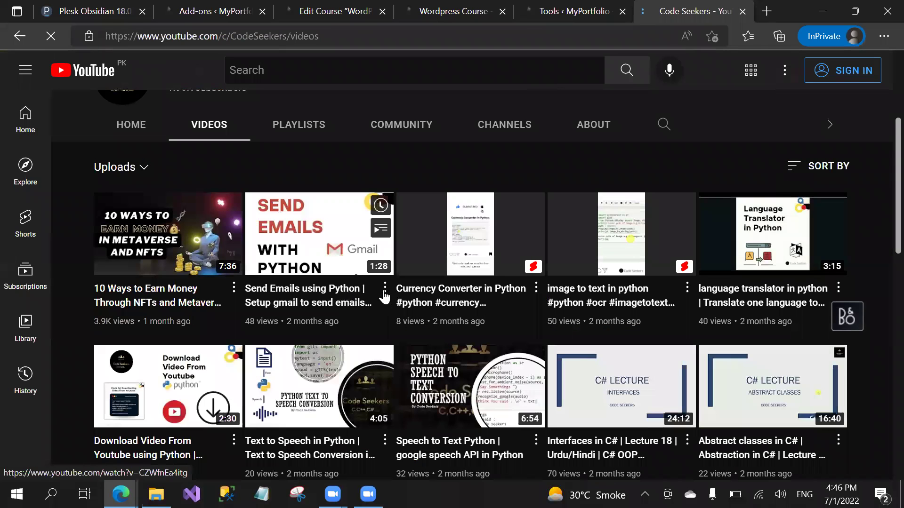
Step: Open the Send Emails using Python video and copy its URL
right_click(325, 255)
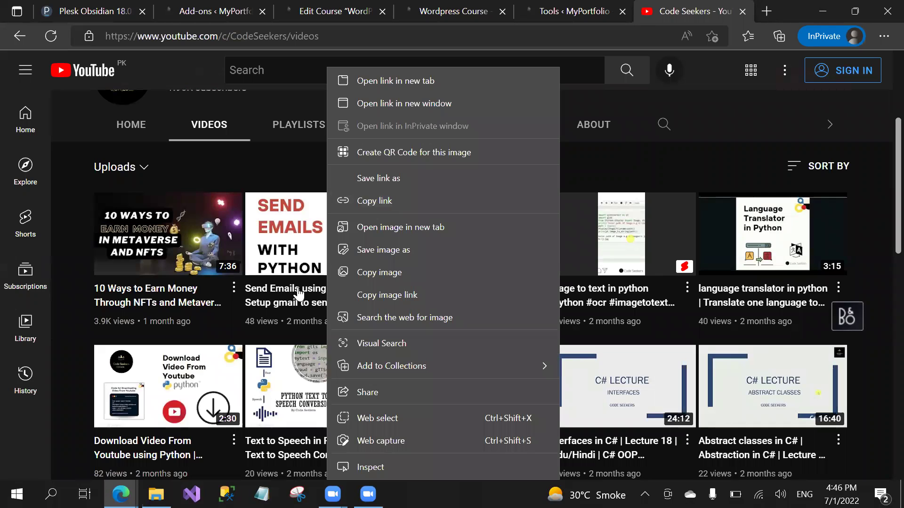
left_click(366, 290)
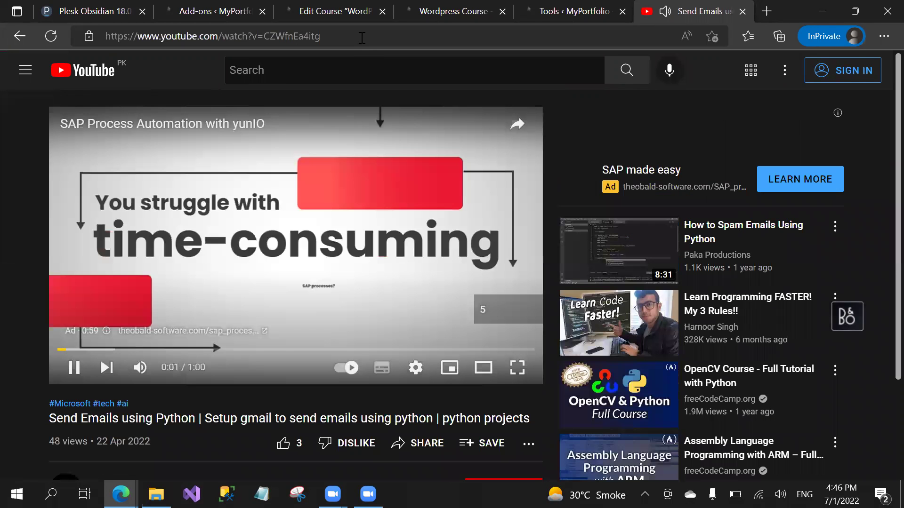
left_click(361, 38)
key("ctrl+c")
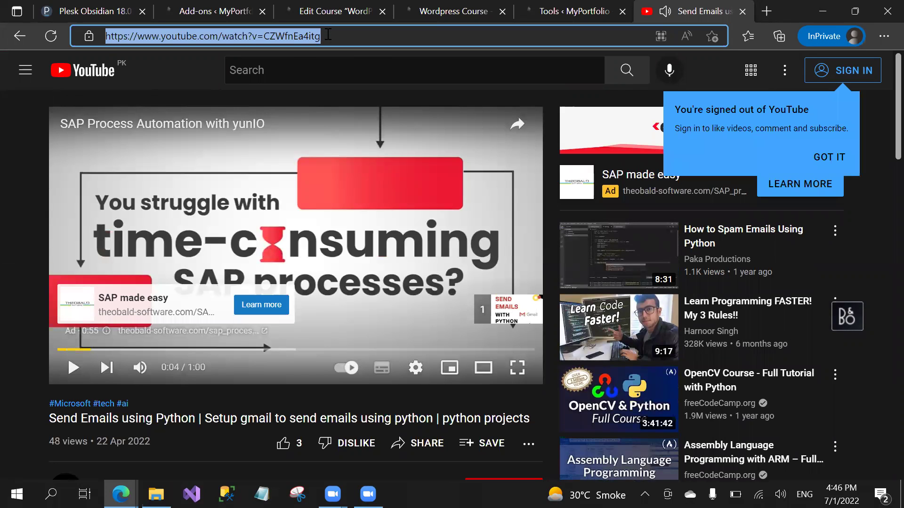
Step: Return to the Wordpress Course and paste the copied URL as the lesson's YouTube video link
left_click(320, 11)
left_click(440, 260)
key("ctrl+v")
left_click(283, 363)
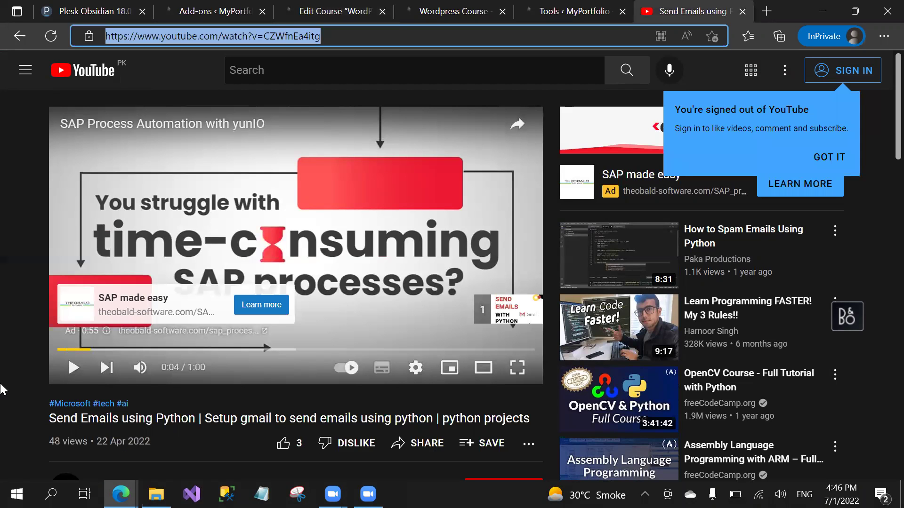
Step: Skip the ad on the Send Emails using Python video to check its duration, pausing playback
left_click(171, 401)
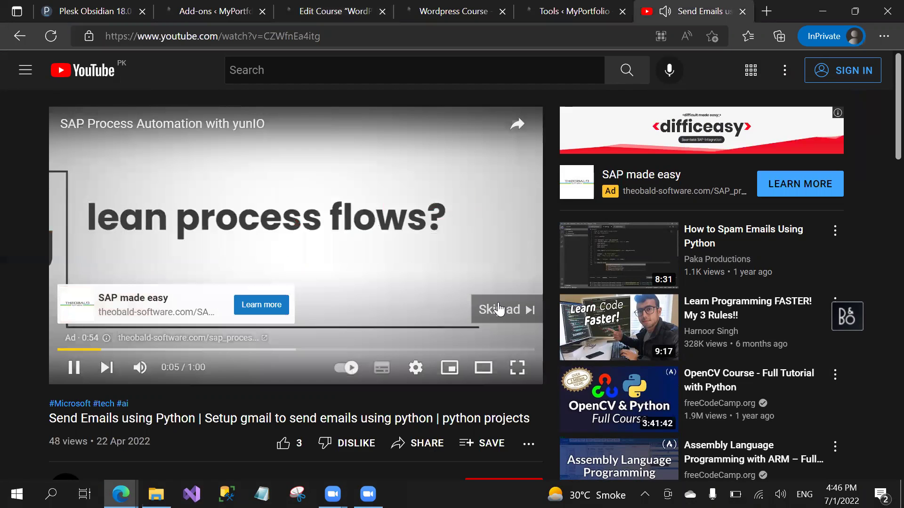
left_click(499, 309)
left_click(64, 376)
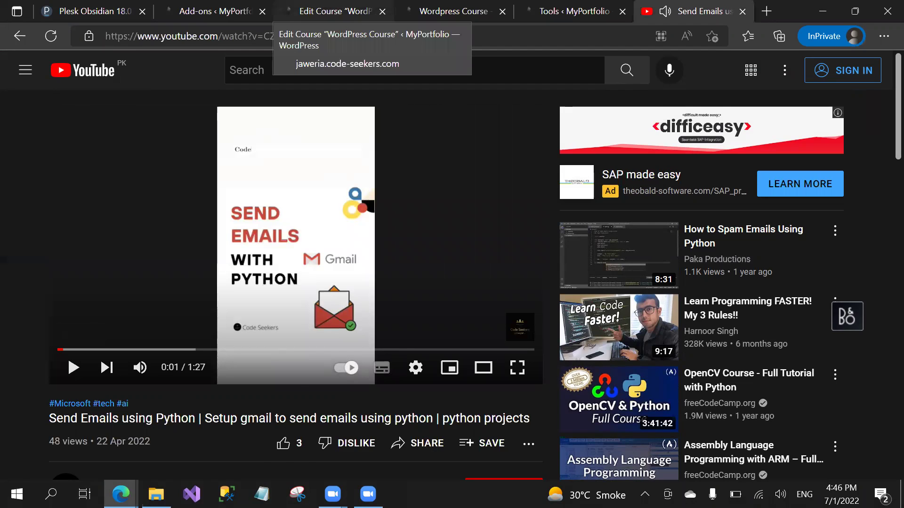
Step: Set the lesson's video playback time to 1 minute 27 seconds and update the lesson
left_click(121, 495)
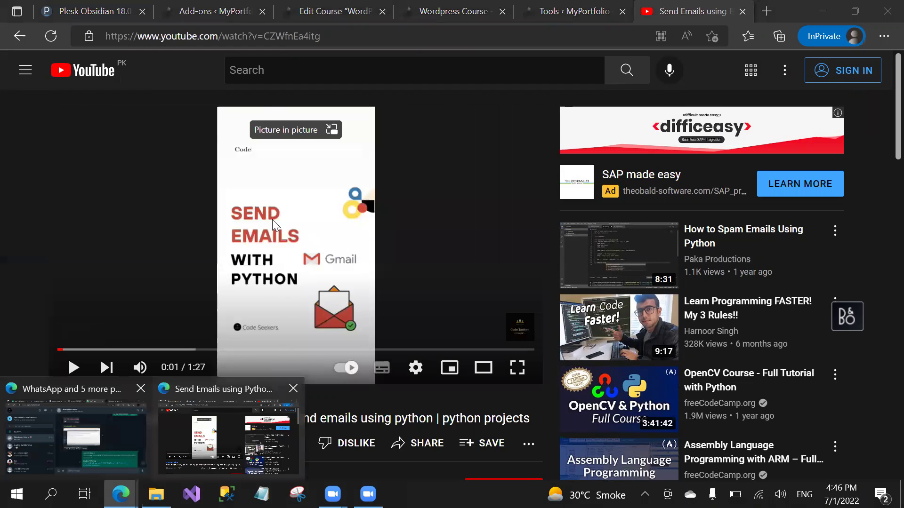
key("alt+Tab")
key("Tab")
type("1")
key("Tab")
type("27")
scroll(272, 220, "down", 2)
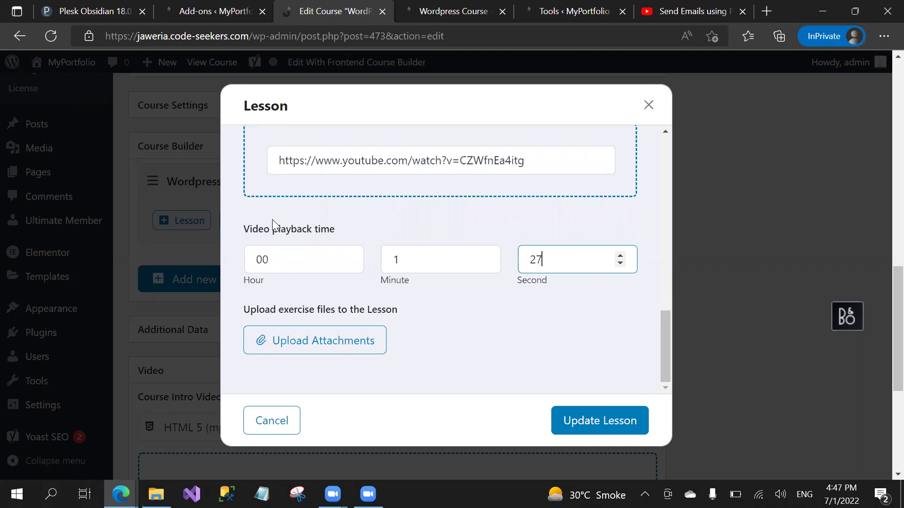
scroll(272, 219, "down", 3)
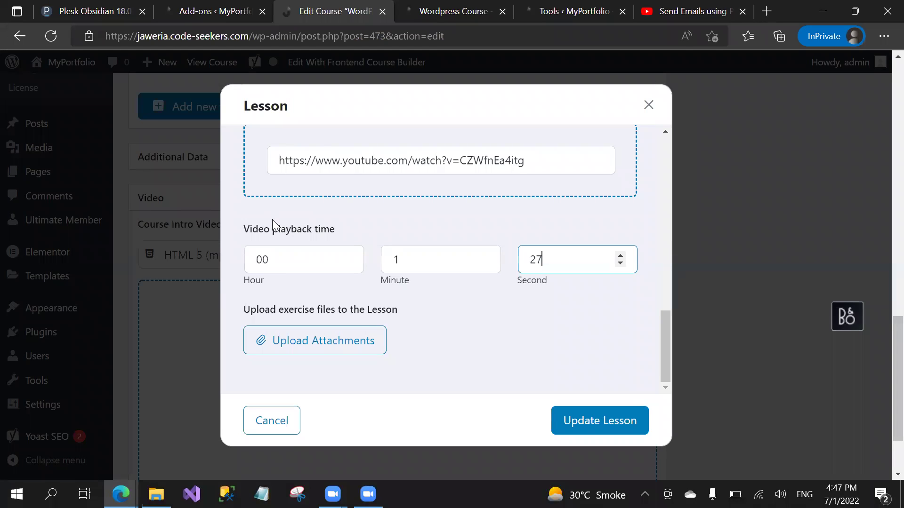
key("Return")
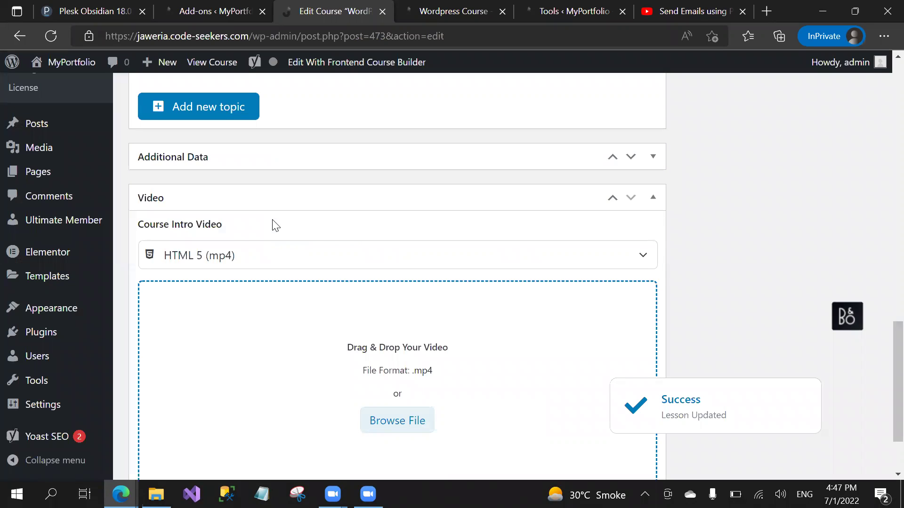
Step: Add a quiz titled Wordpress Themes to the Wordpress Themes topic, leaving its summary empty, and proceed to its questions
scroll(273, 225, "up", 3)
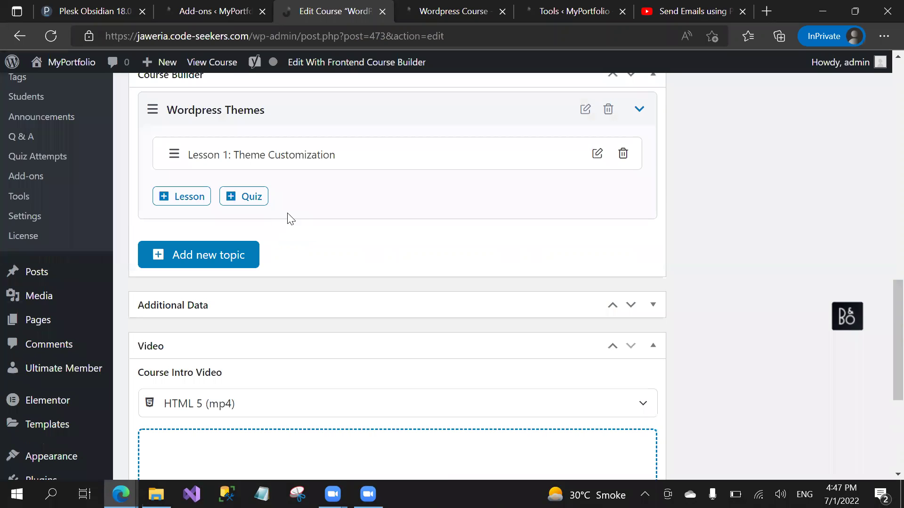
scroll(263, 238, "up", 1)
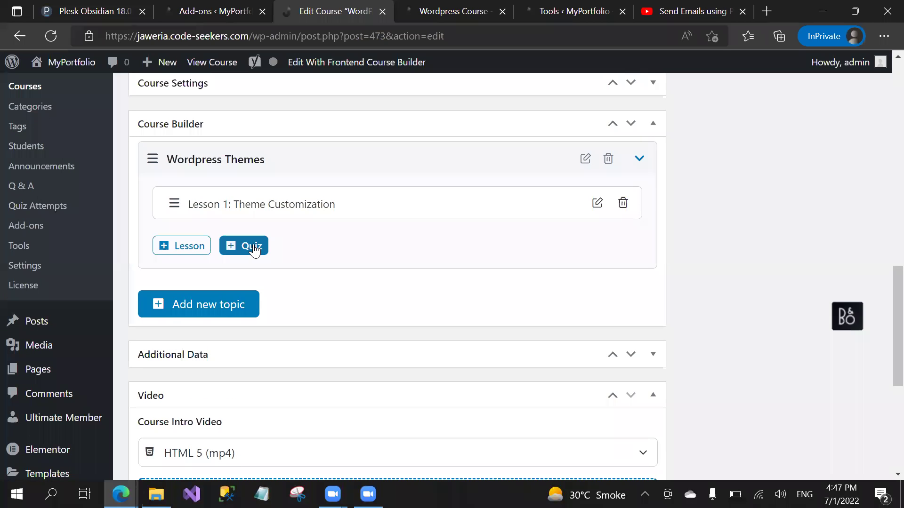
left_click(255, 248)
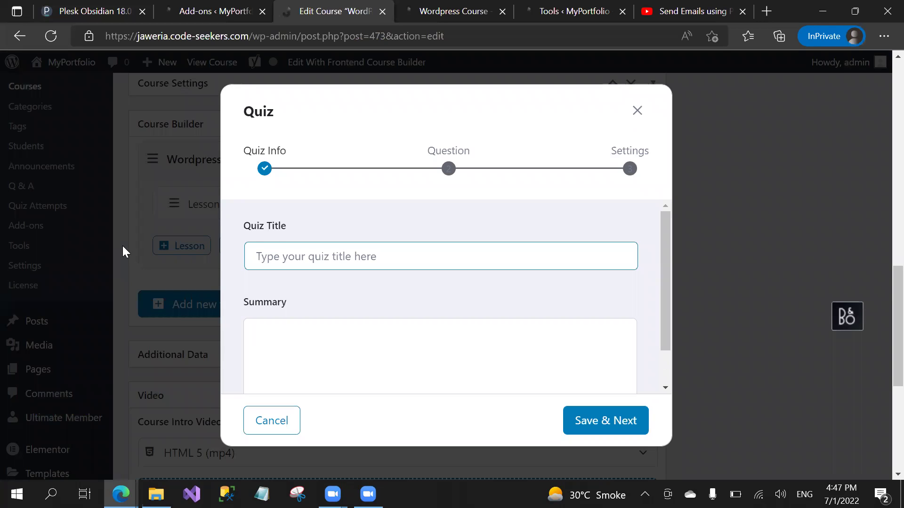
type("Wordpress Themes")
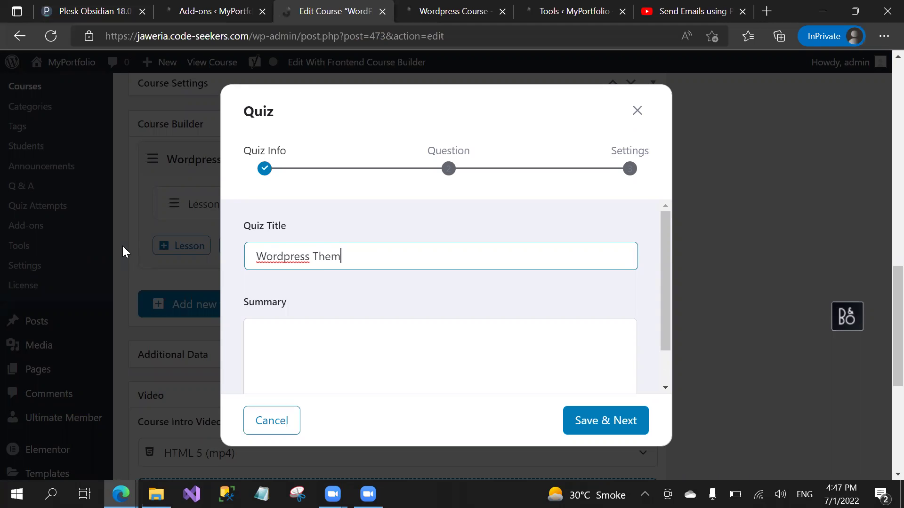
scroll(122, 246, "down", 1)
scroll(122, 245, "down", 5)
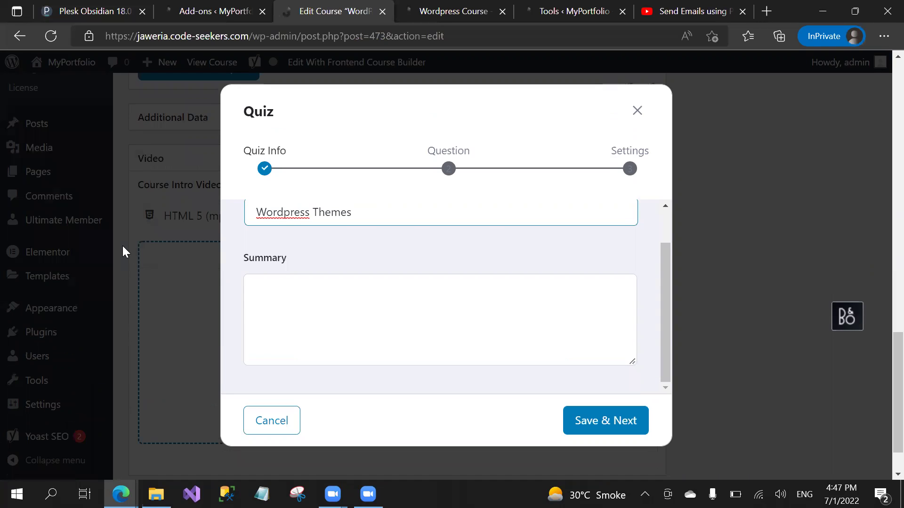
key("Return")
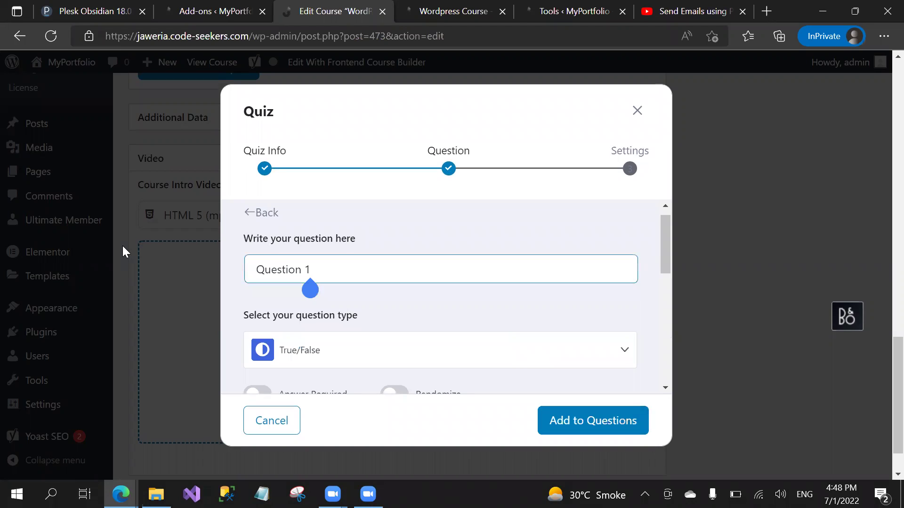
Step: Replace the first quiz question's text with "From Where we can access theme editor files"
key("ctrl+a")
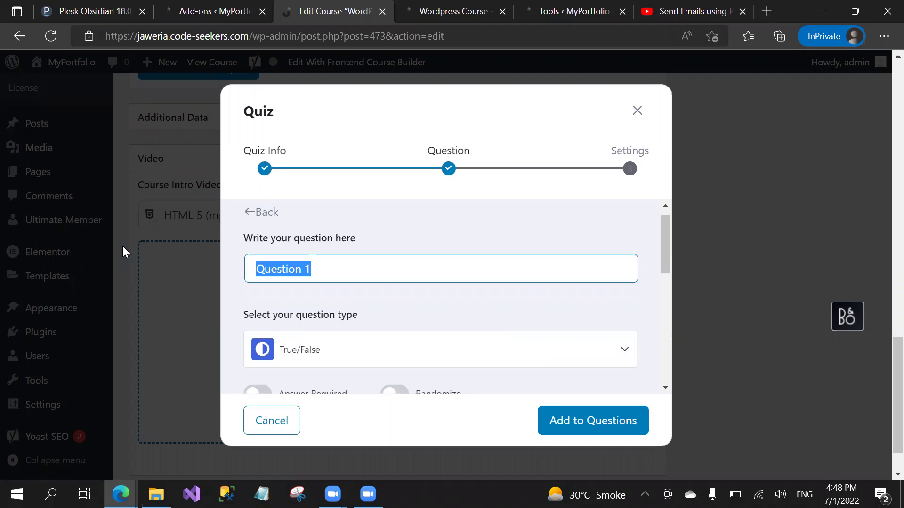
type("From Wh")
type("ere we c")
type("an")
type(" a")
type("cces ")
type("s theme ")
type("edi")
type("tor fie")
type("ls")
Step: Set the theme editor question's type to Multiple Choice
scroll(123, 246, "down", 1)
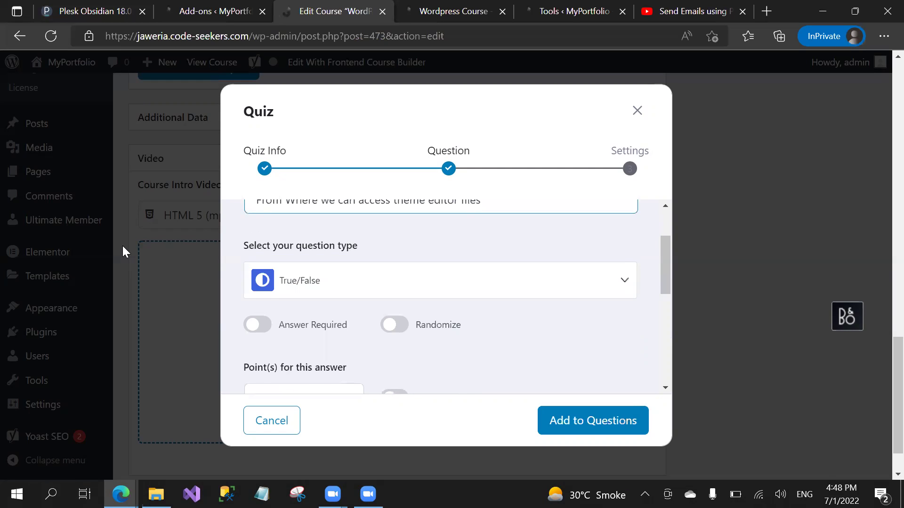
key("Return")
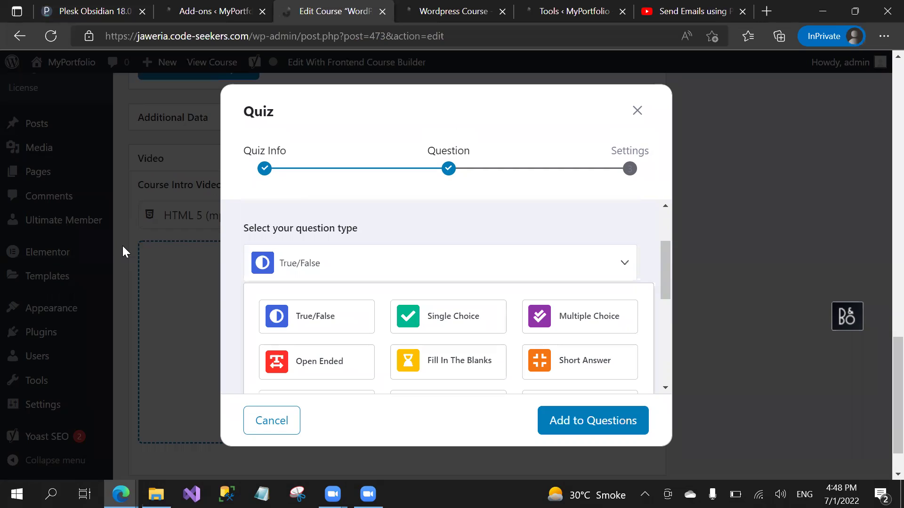
scroll(123, 246, "down", 1)
key("Return")
scroll(122, 246, "down", 2)
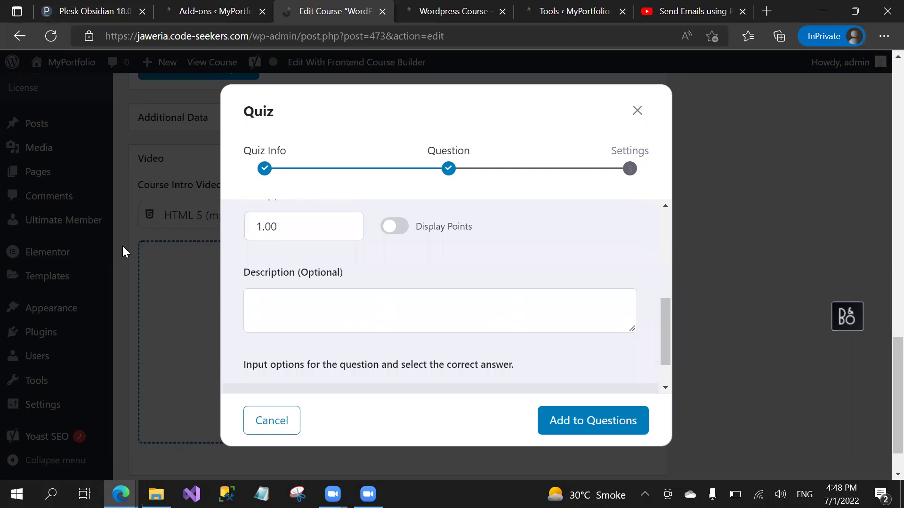
Step: Enable Answer Required and Randomize for the multiple-choice question
scroll(122, 246, "up", 3)
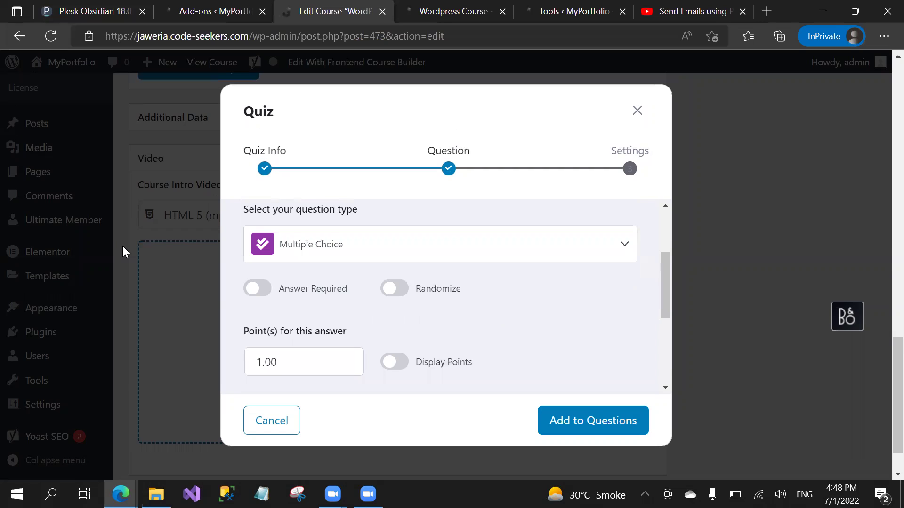
scroll(122, 245, "down", 2)
scroll(122, 246, "down", 1)
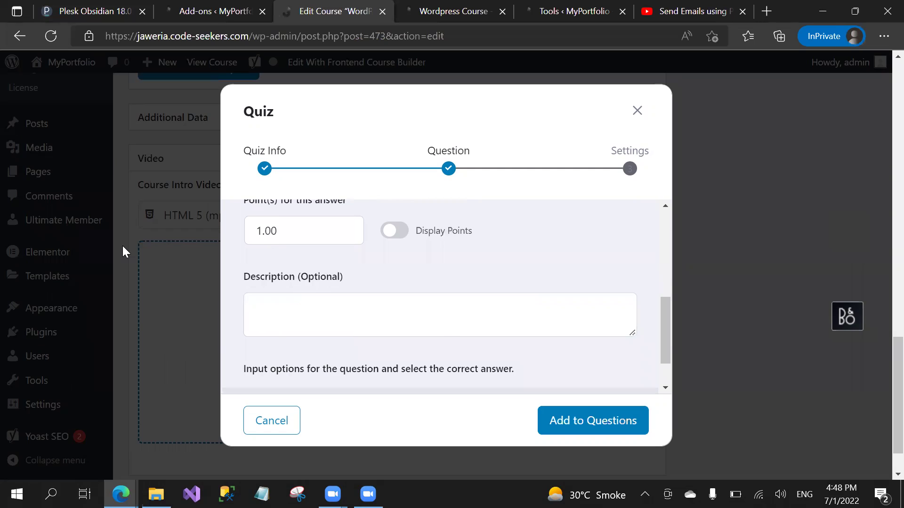
scroll(123, 246, "up", 3)
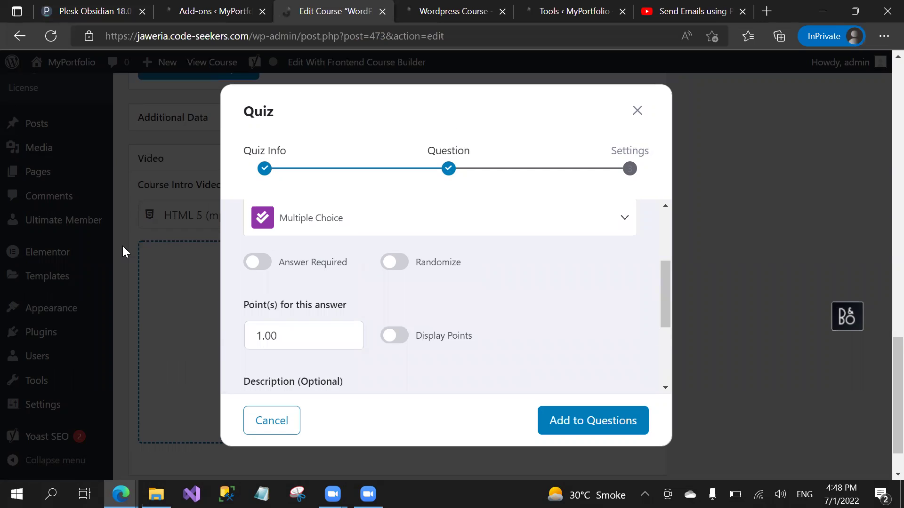
left_click(258, 262)
left_click(395, 262)
scroll(394, 262, "down", 1)
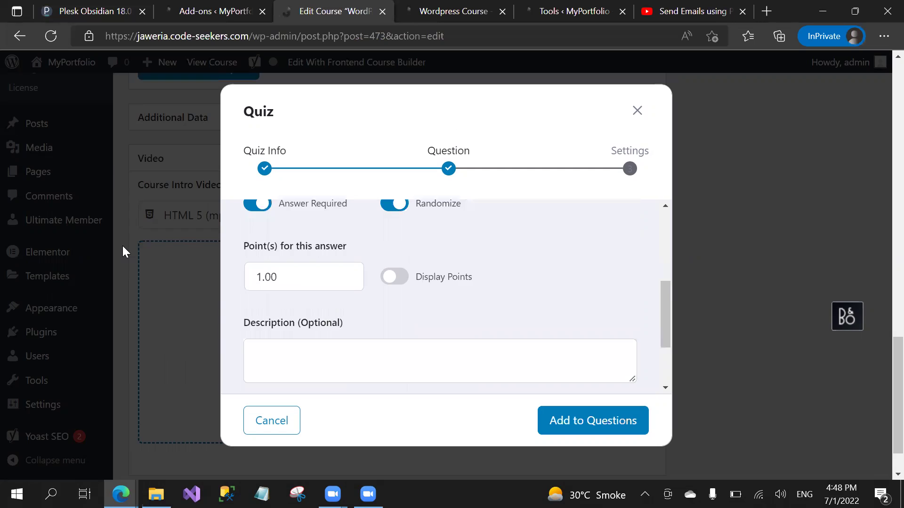
Step: Start adding a new answer option to the theme editor question
scroll(124, 248, "down", 3)
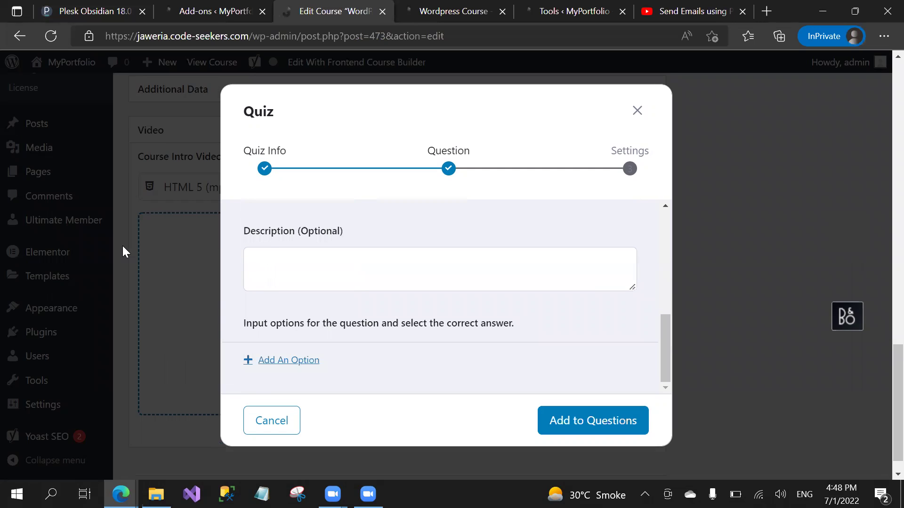
scroll(122, 246, "down", 1)
left_click(289, 360)
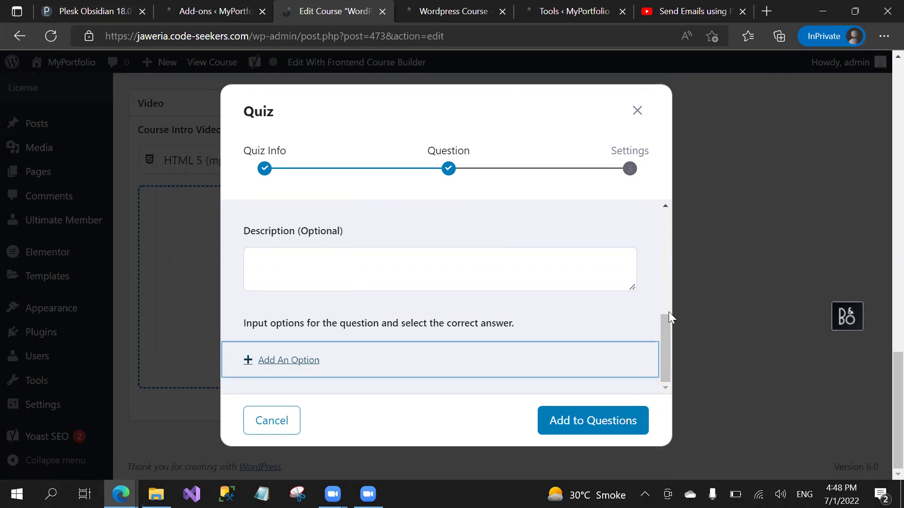
Step: Examine the new answer option's fields, the question settings above it and the available question types
scroll(668, 301, "up", 2)
scroll(666, 307, "up", 1)
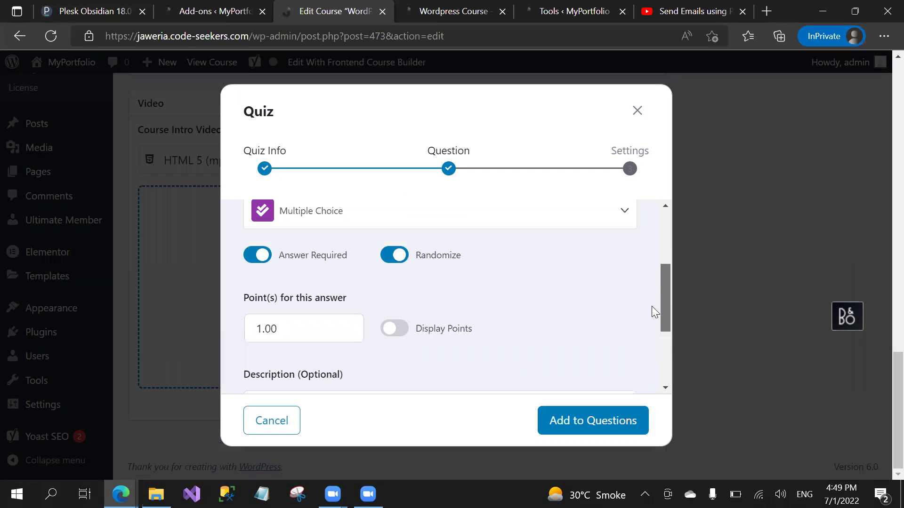
scroll(650, 357, "down", 4)
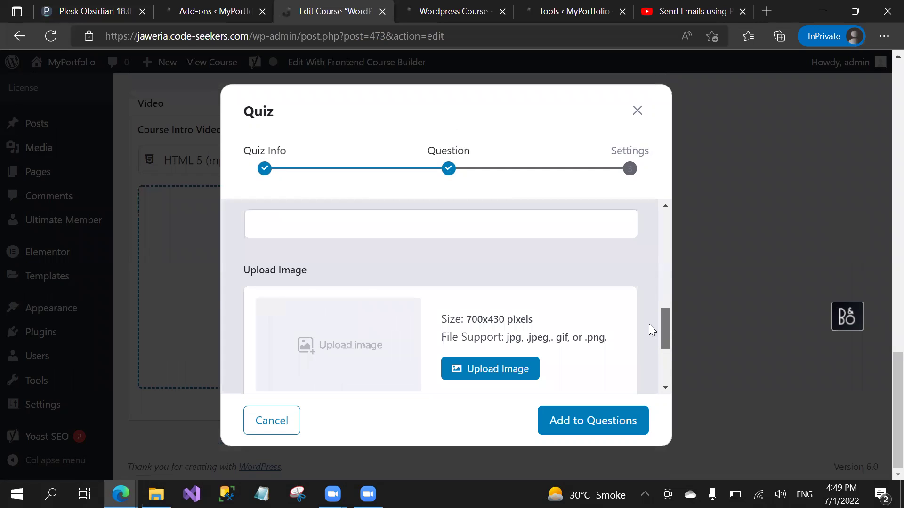
scroll(649, 325, "up", 3)
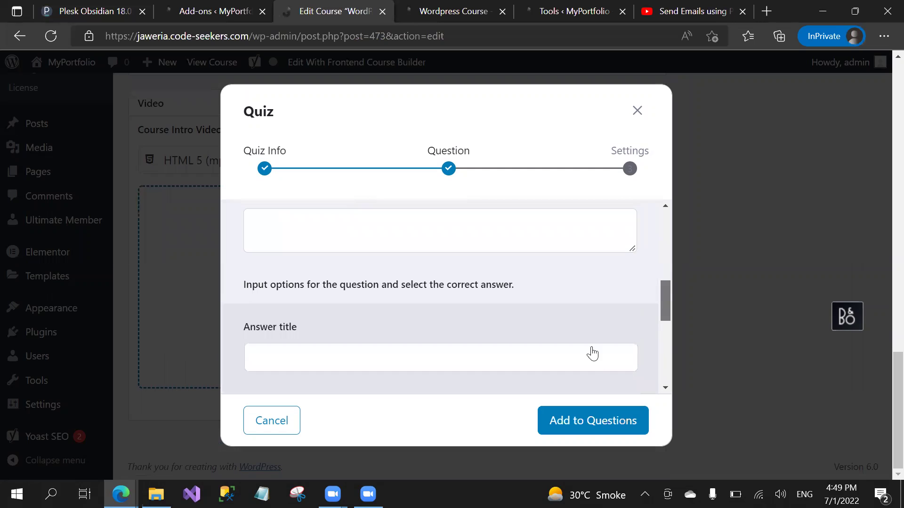
scroll(593, 354, "down", 1)
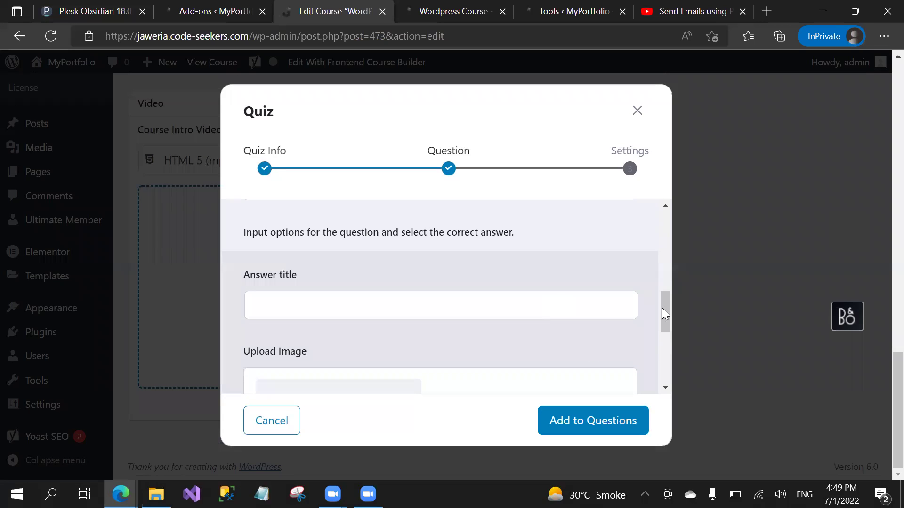
left_click(667, 360)
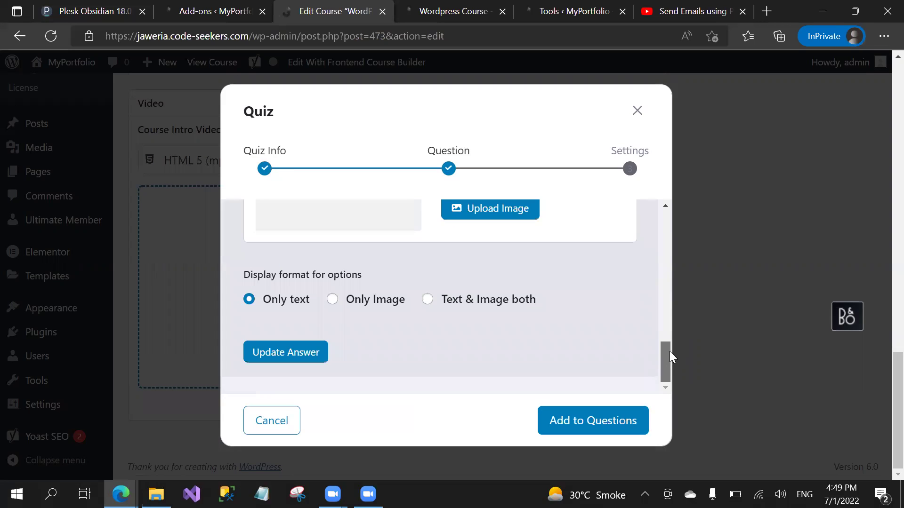
scroll(658, 279, "up", 4)
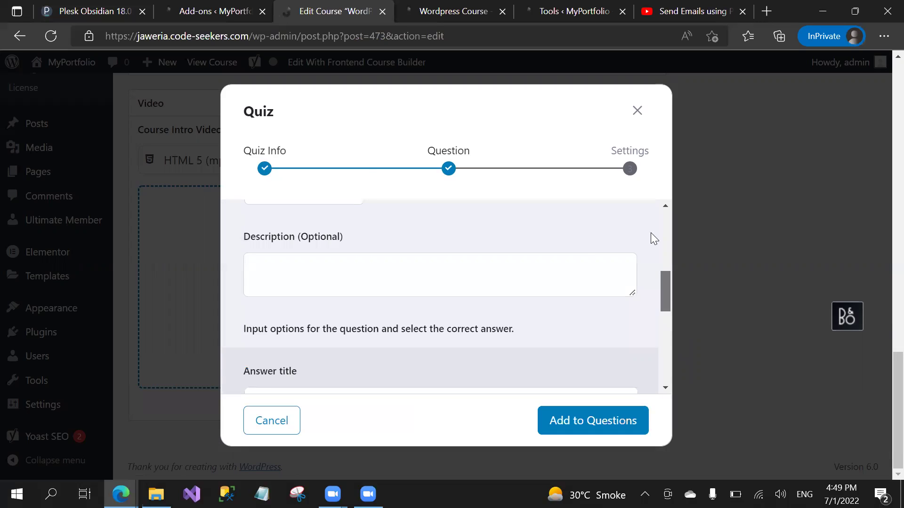
scroll(651, 232, "up", 4)
scroll(576, 346, "down", 1)
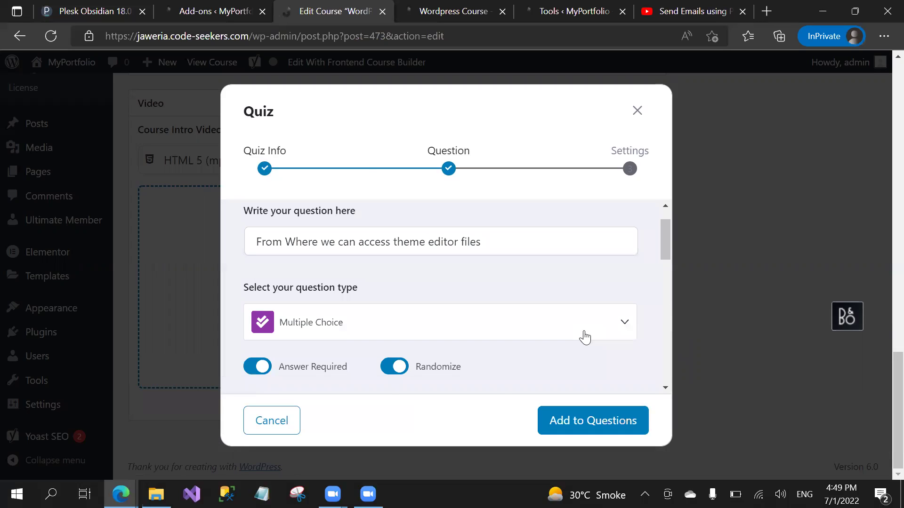
left_click(585, 336)
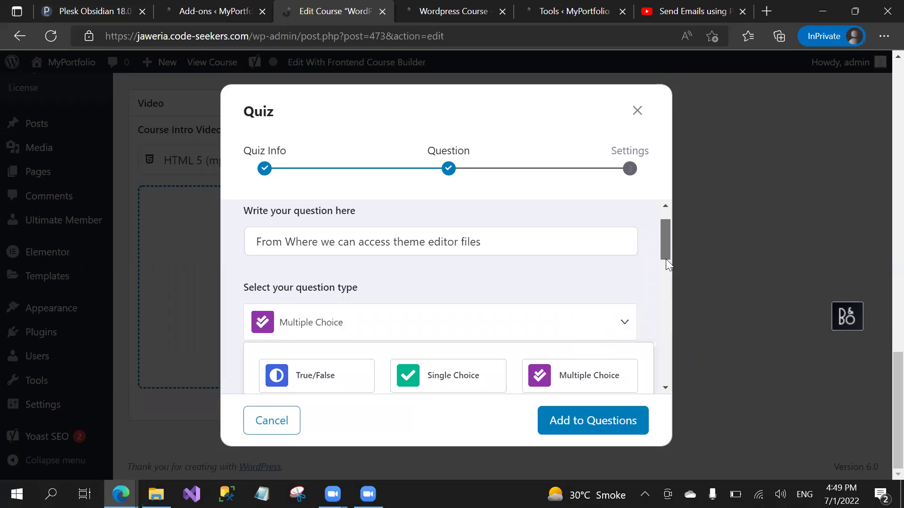
scroll(665, 259, "down", 2)
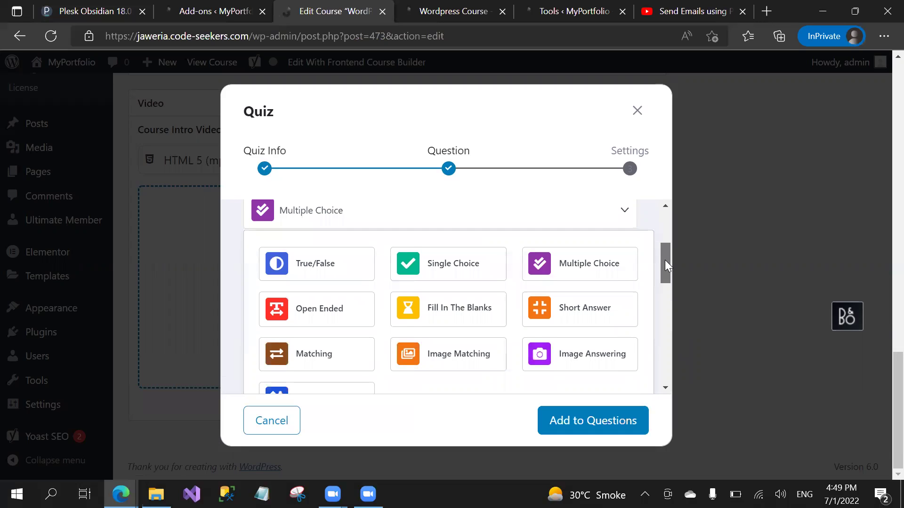
left_click(665, 260)
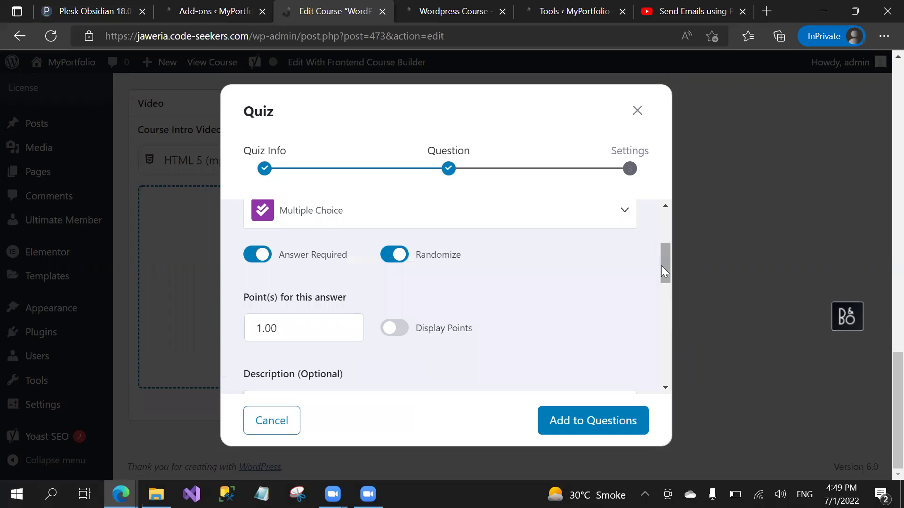
Step: Title the first answer option "Theme Customization", keep its display format as Only text, and save it
left_click(665, 313)
scroll(571, 267, "down", 1)
left_click(572, 267)
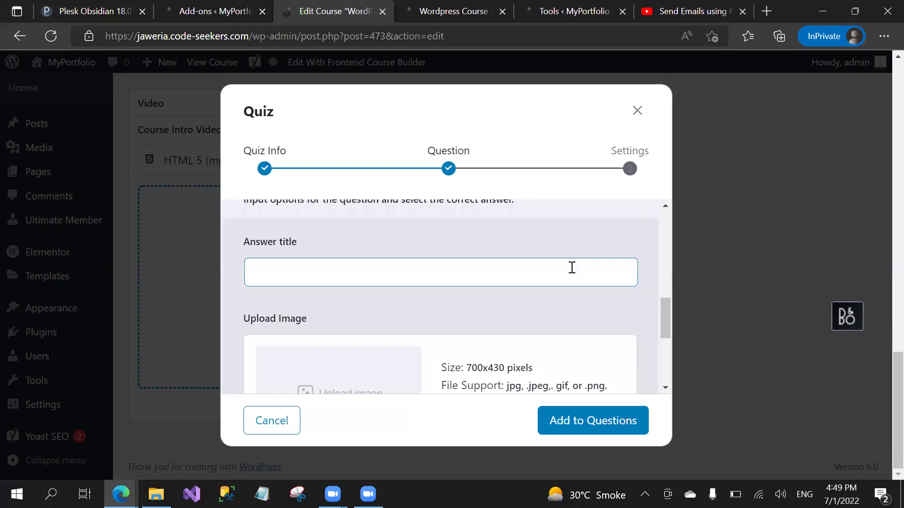
type("Theme Customia")
key("BackSpace")
type("zation")
scroll(572, 268, "down", 3)
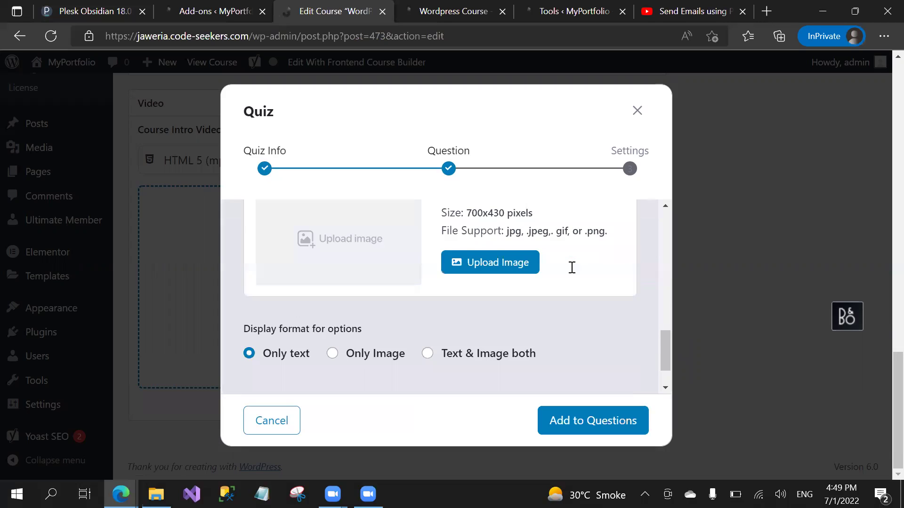
scroll(572, 268, "down", 1)
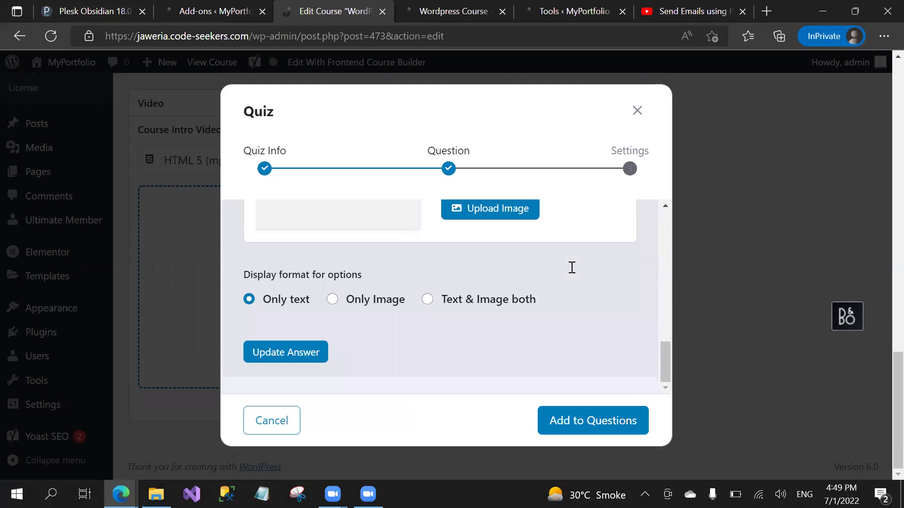
key("Return")
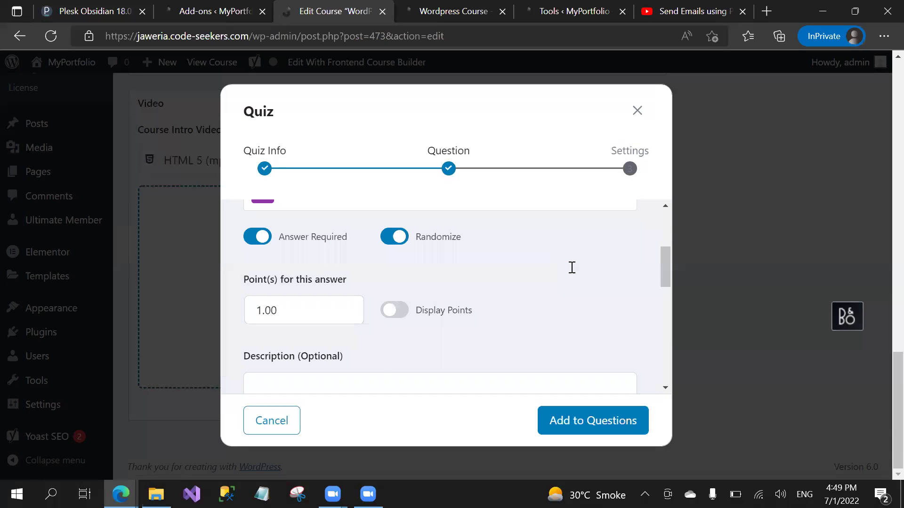
scroll(572, 268, "up", 1)
left_click(572, 267)
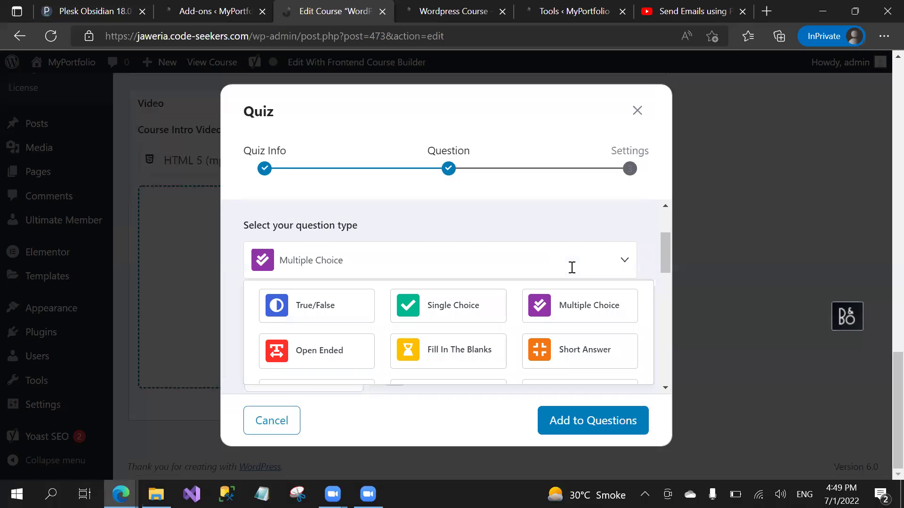
scroll(572, 268, "down", 3)
scroll(572, 268, "up", 1)
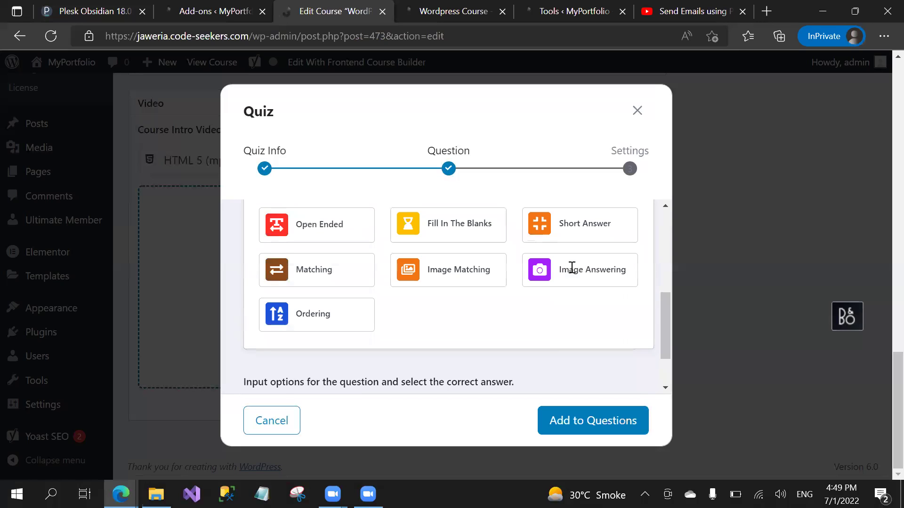
scroll(572, 267, "up", 1)
scroll(571, 267, "up", 1)
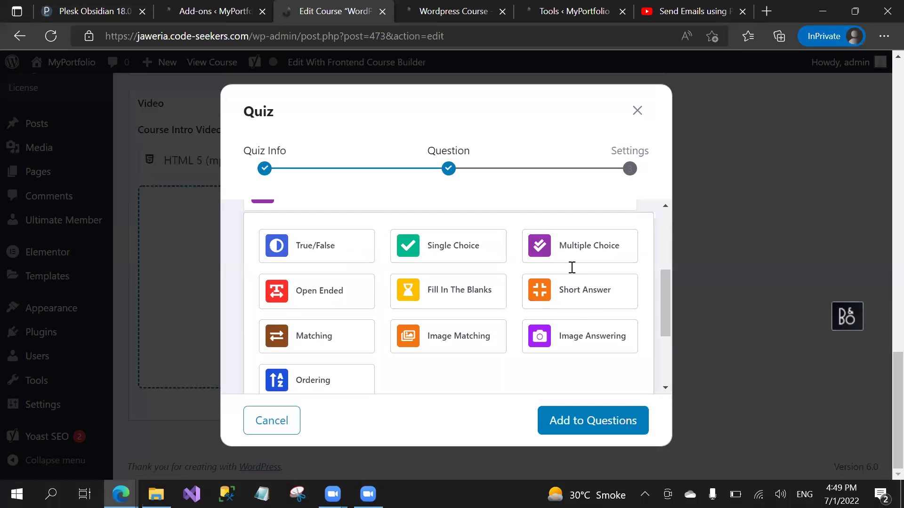
scroll(572, 267, "up", 1)
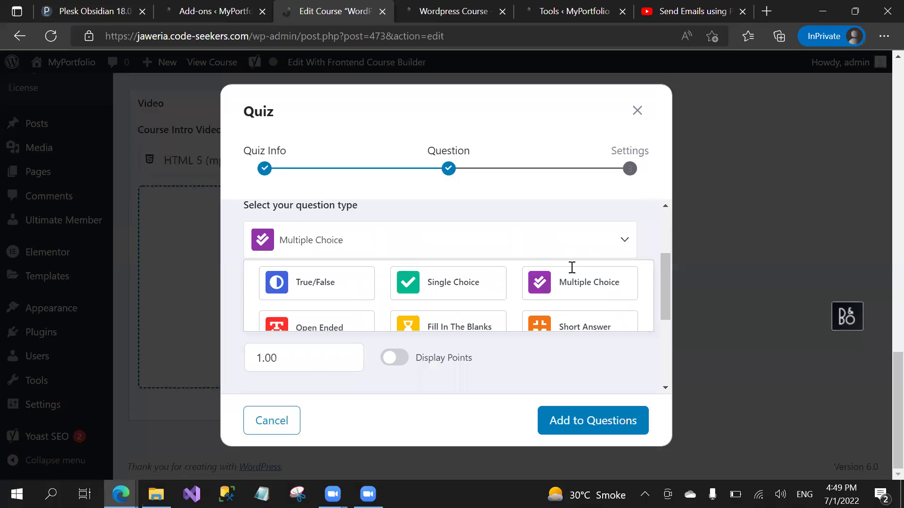
Step: Add a second answer option titled "Appearance -> theme file editor" with the Only text format and save it
scroll(572, 267, "down", 5)
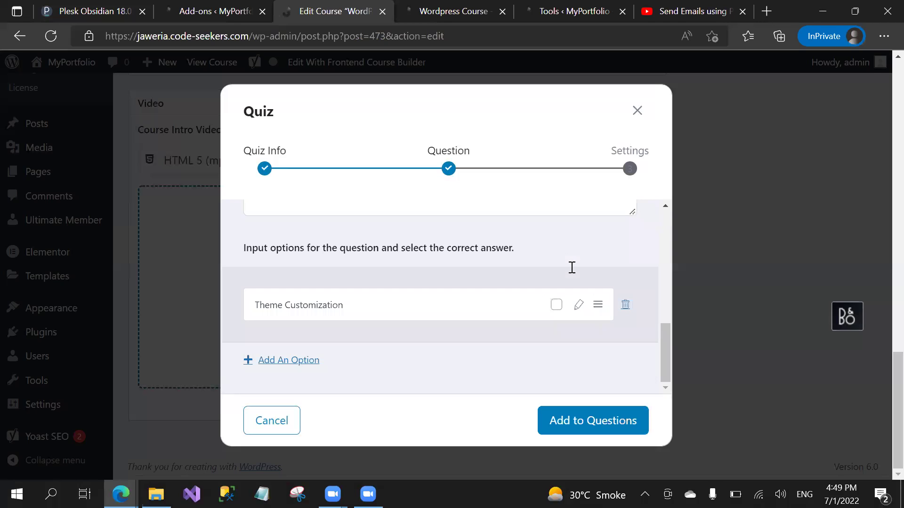
key("Tab")
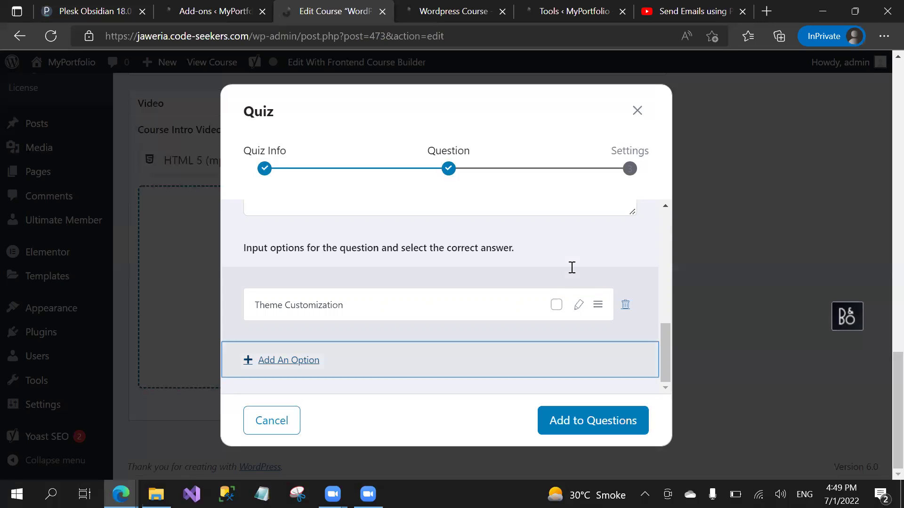
key("Return")
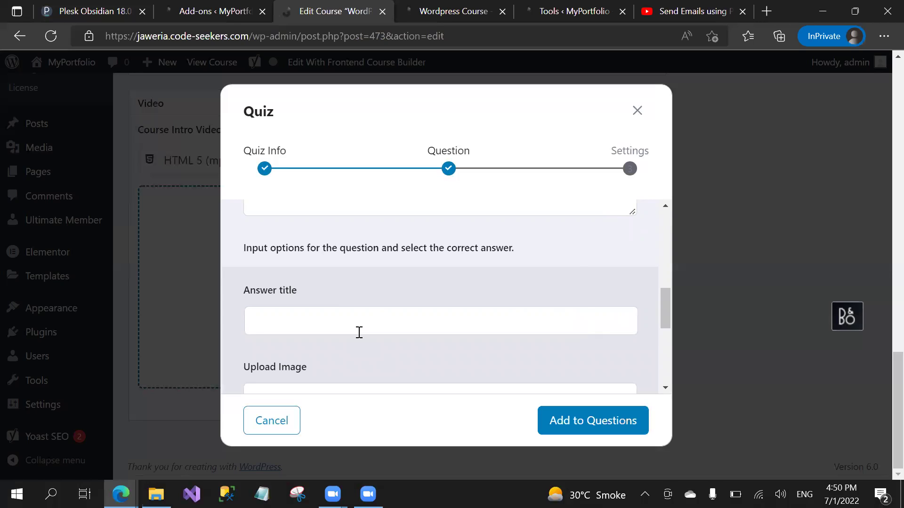
left_click(300, 319)
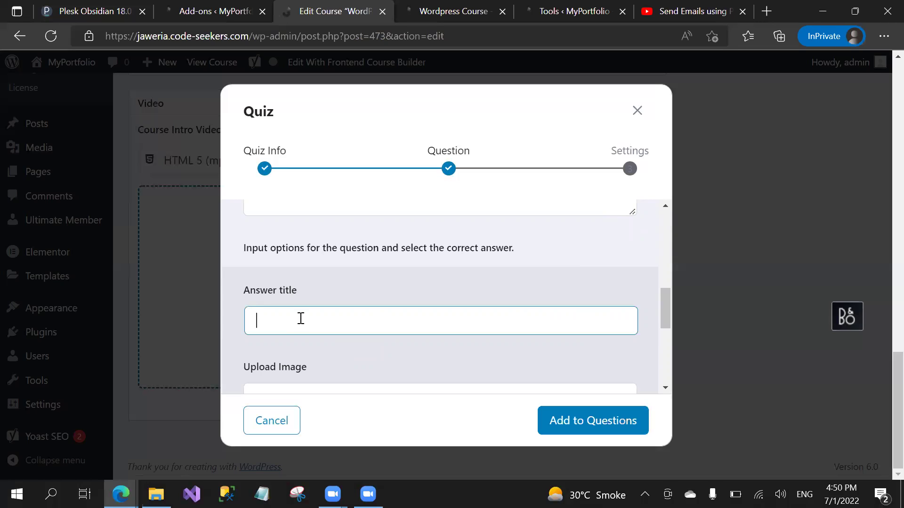
type("Appearance -> theme file edit")
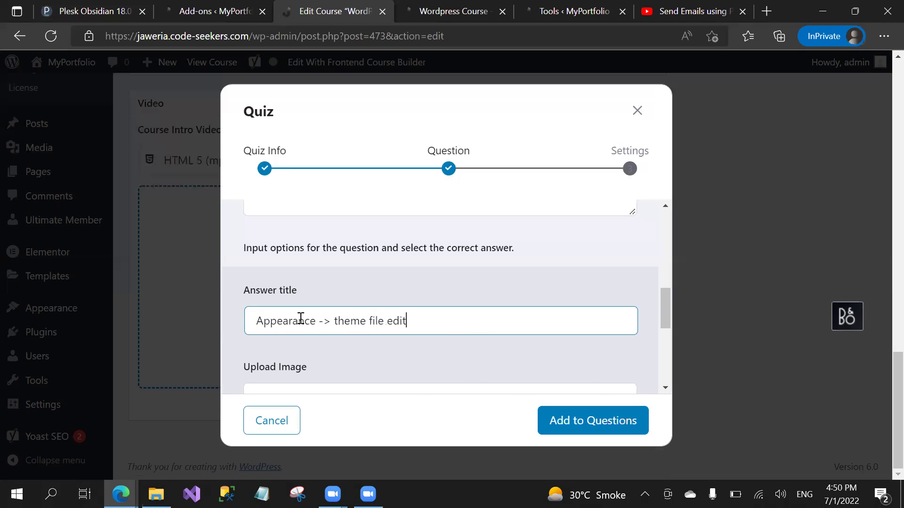
type("or")
scroll(301, 319, "down", 2)
scroll(301, 319, "down", 4)
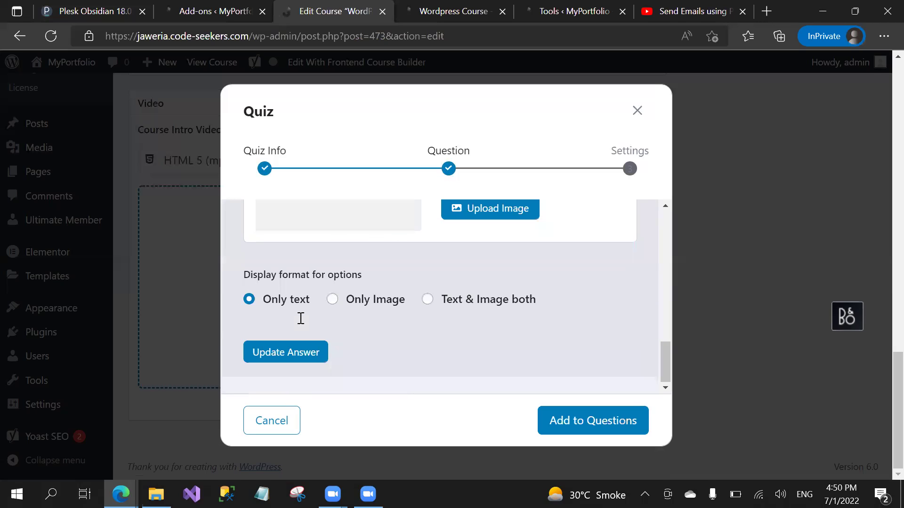
key("Return")
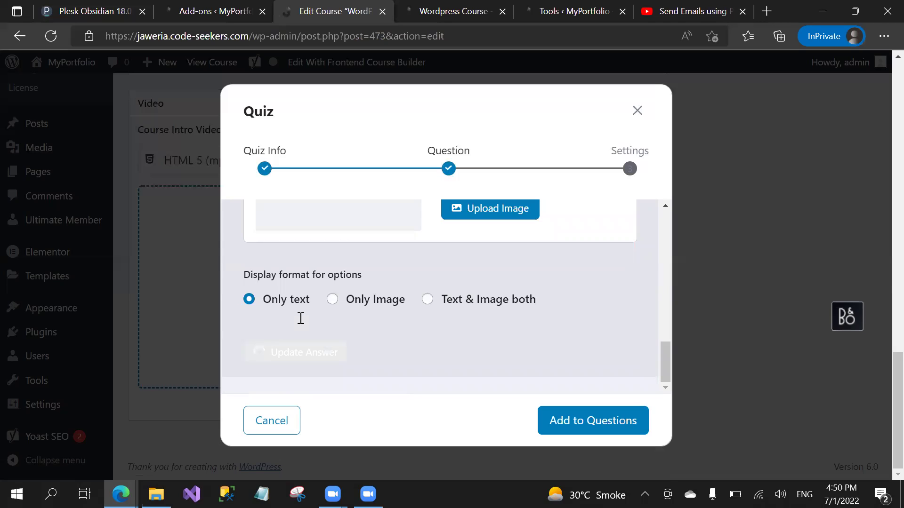
Step: Mark "Appearance -> theme file editor" as the correct answer to the question
scroll(301, 318, "up", 4)
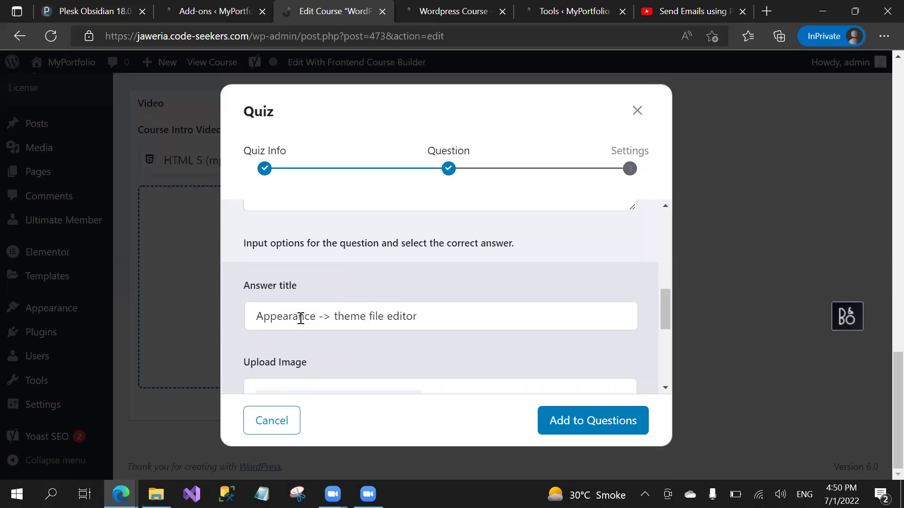
scroll(301, 319, "up", 2)
scroll(301, 319, "up", 5)
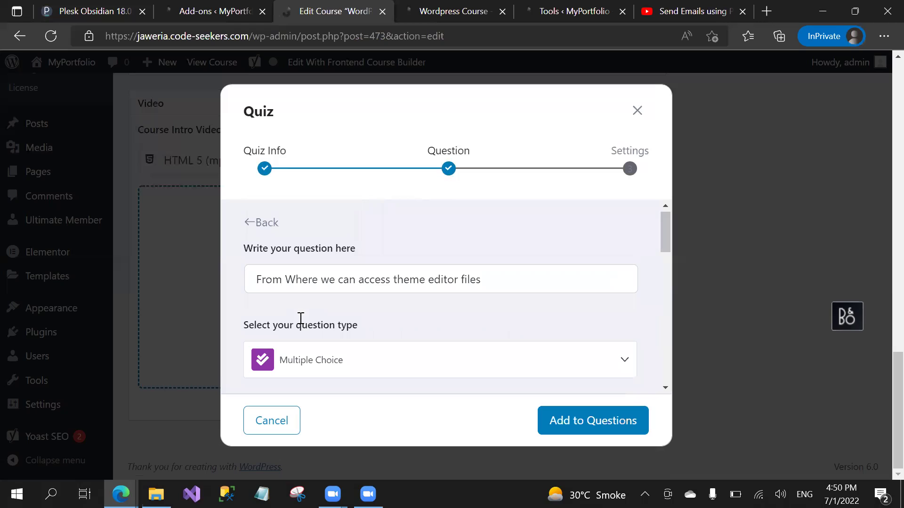
scroll(301, 319, "down", 4)
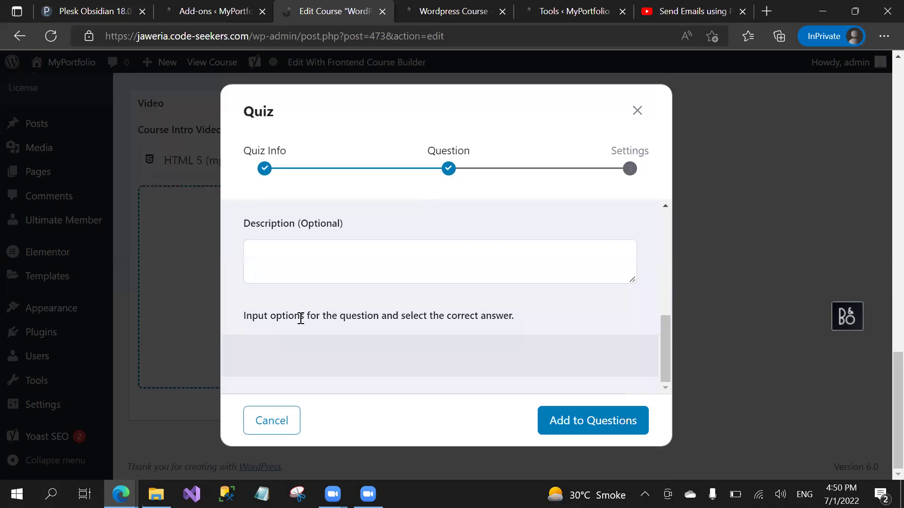
scroll(301, 319, "up", 1)
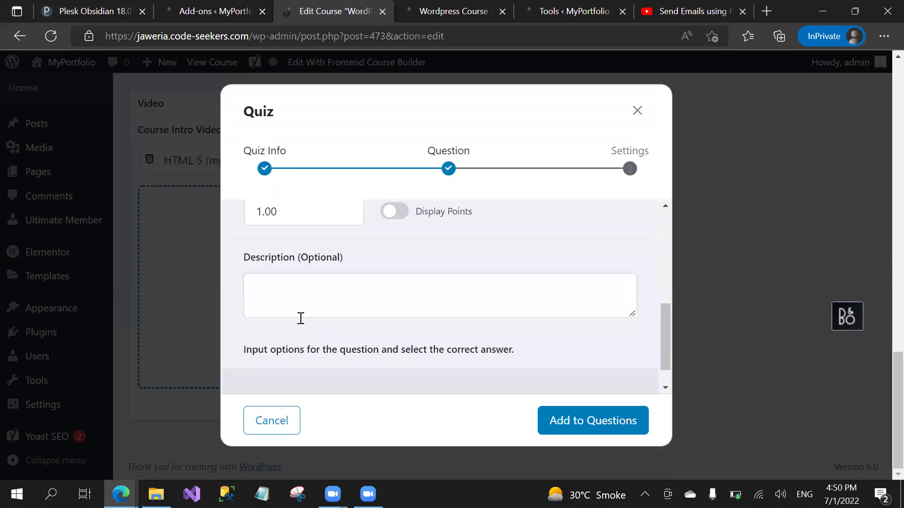
scroll(301, 318, "up", 5)
scroll(301, 319, "down", 5)
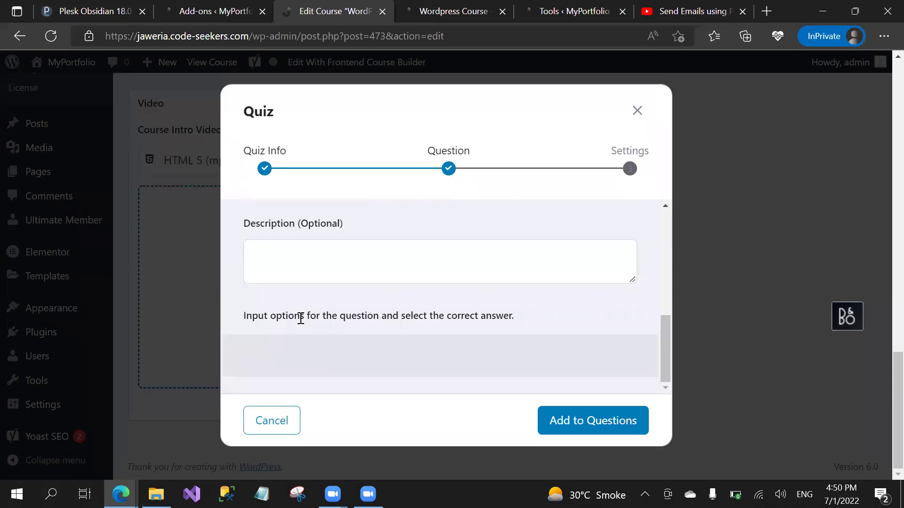
scroll(301, 319, "down", 3)
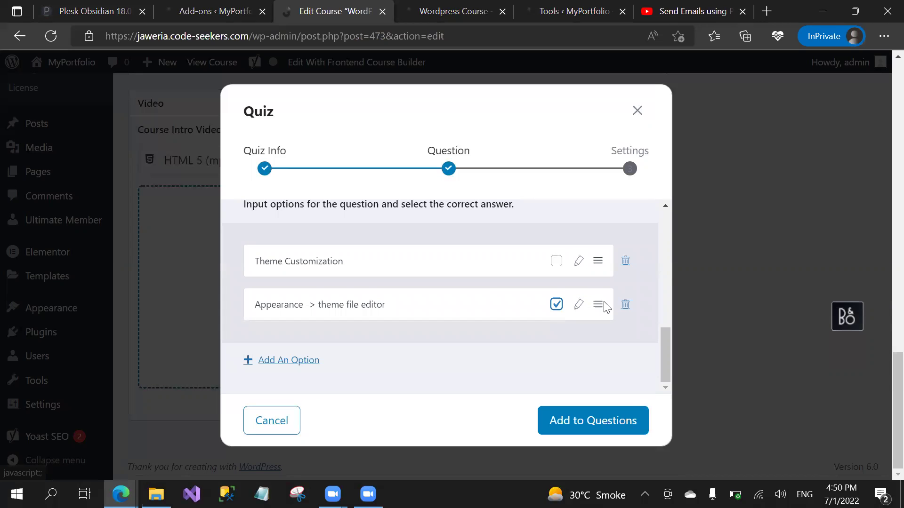
left_click_drag(599, 304, 607, 334)
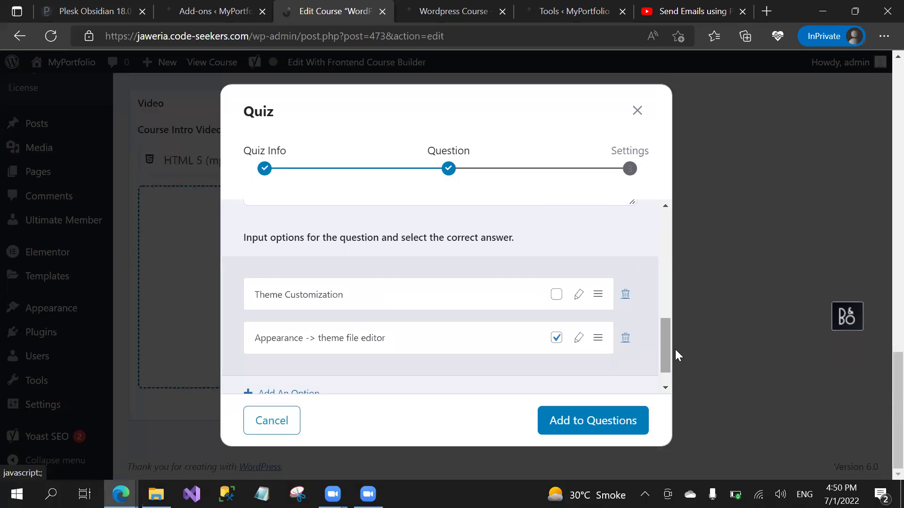
left_click_drag(666, 356, 664, 375)
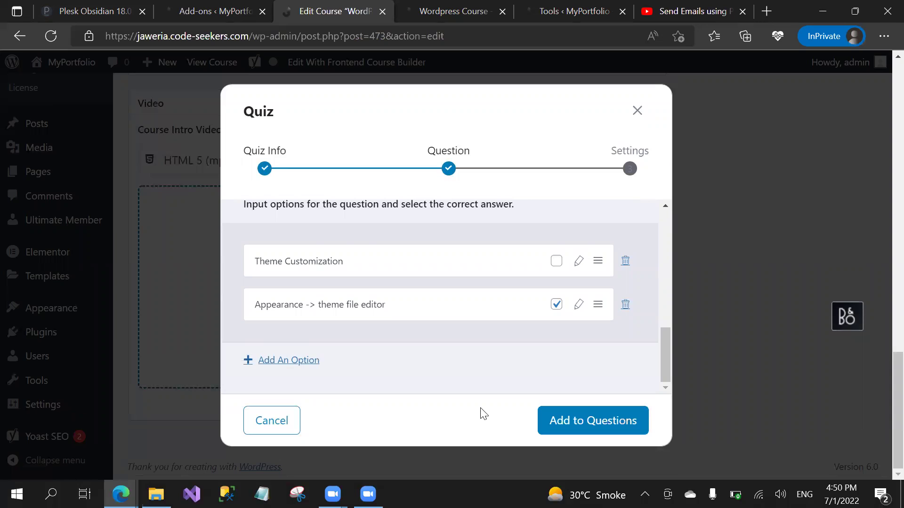
Step: Add the completed multiple-choice question about accessing theme editor files to the quiz
left_click(556, 421)
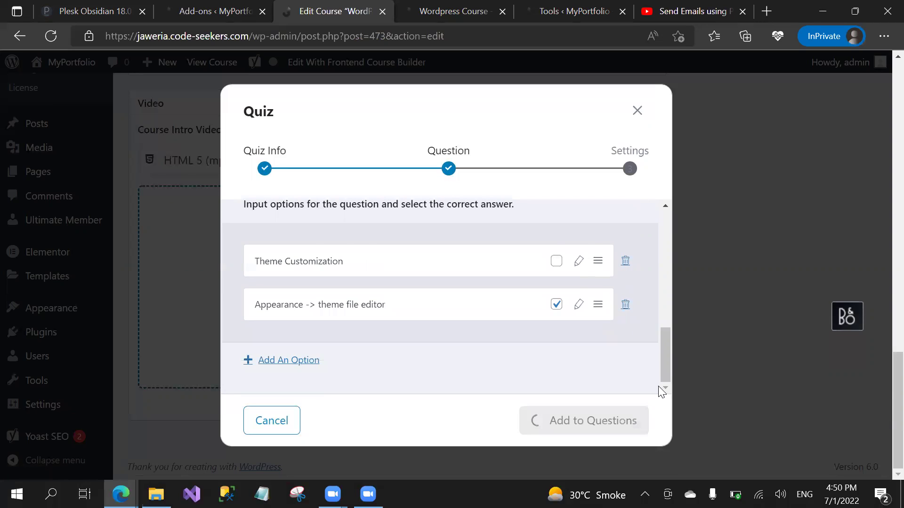
scroll(662, 288, "up", 5)
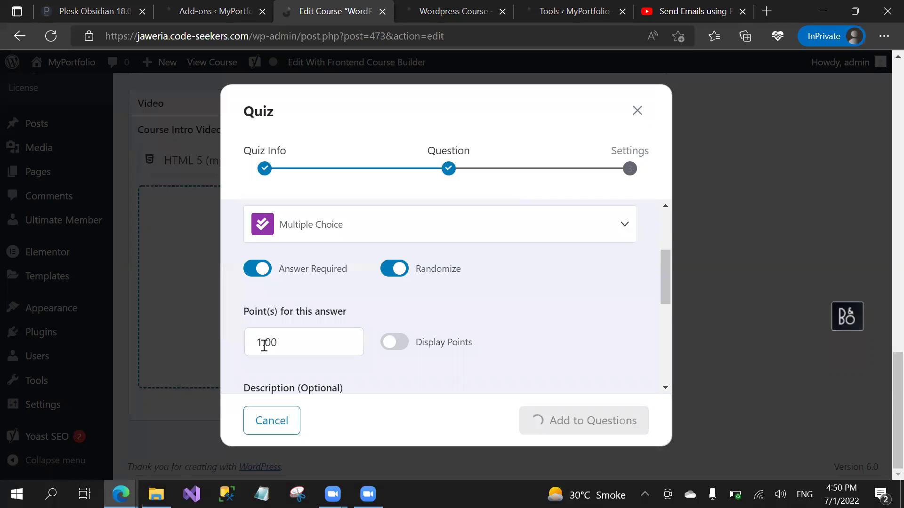
left_click(315, 339)
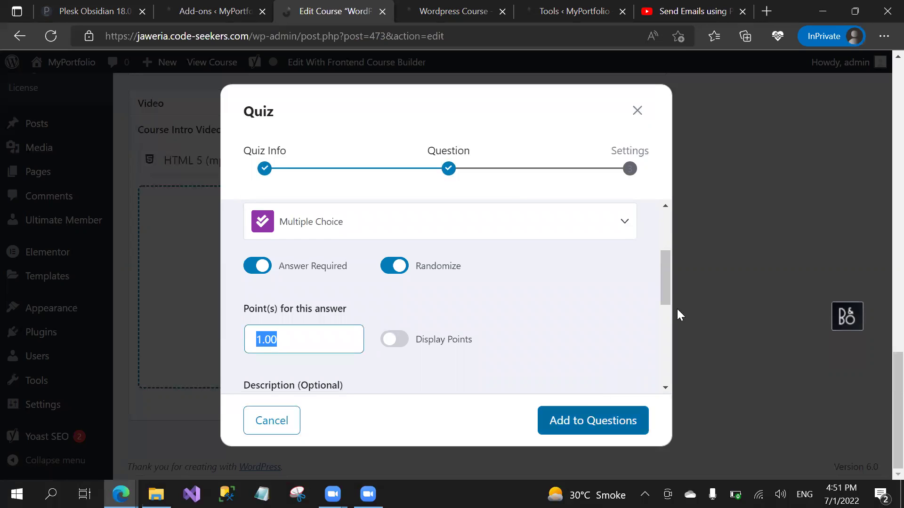
left_click_drag(667, 288, 663, 368)
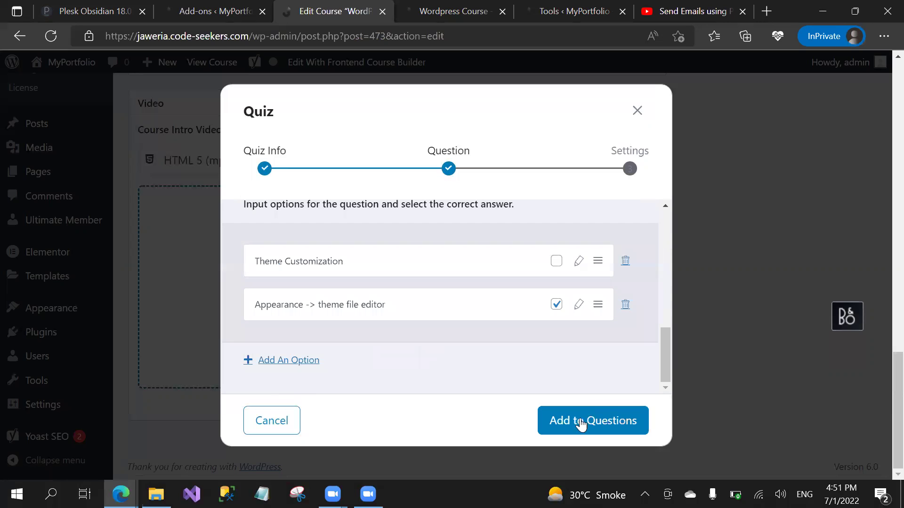
left_click(582, 422)
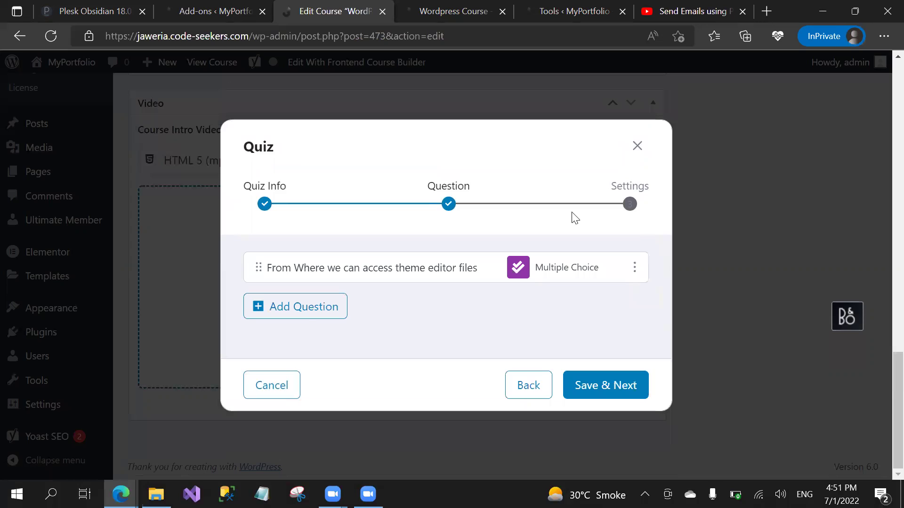
Step: Create a second quiz question titled "is wordpress paid"
left_click(321, 306)
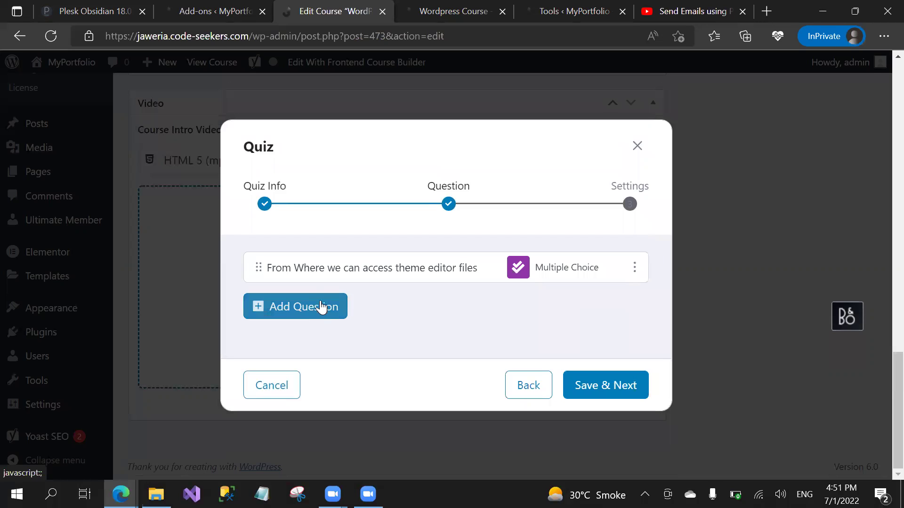
left_click(342, 307)
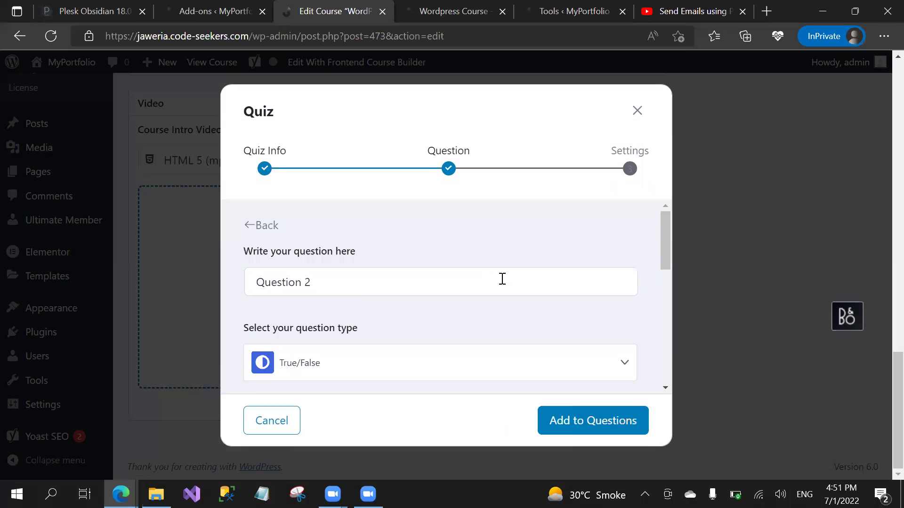
left_click(540, 273)
key("ctrl+a")
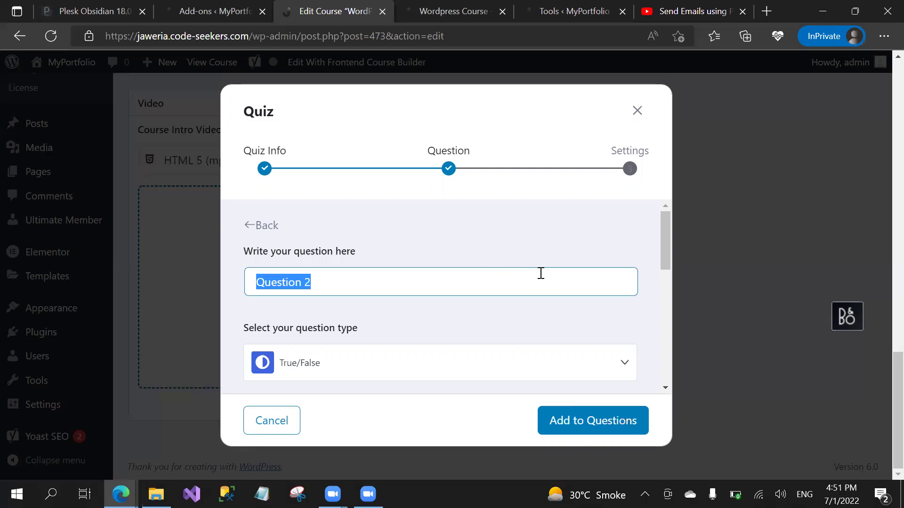
type("is w")
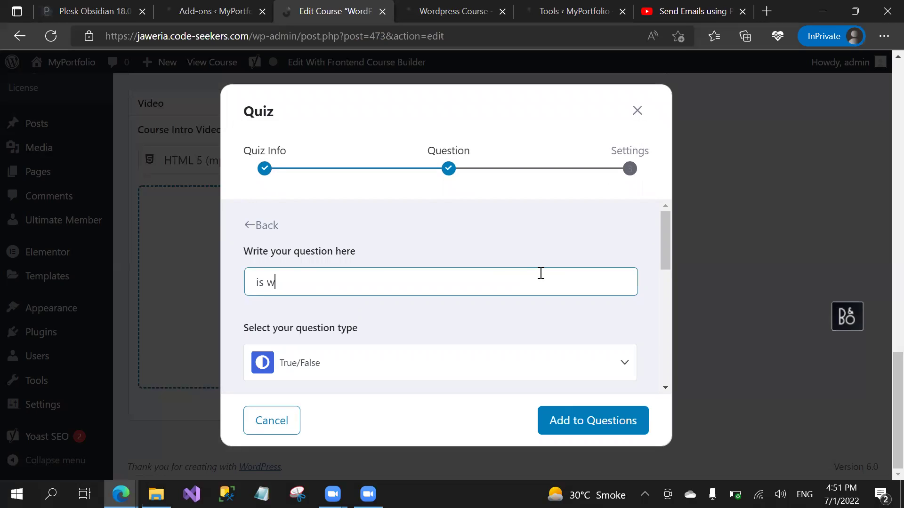
type("ordpress p")
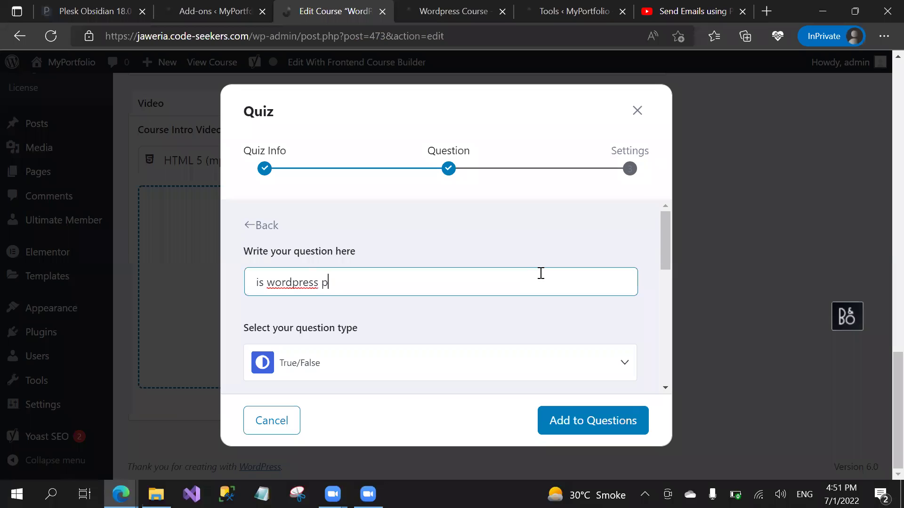
type("aid")
Step: Keep True/False as the second question's type and make its answer required
key("Tab")
key("Tab")
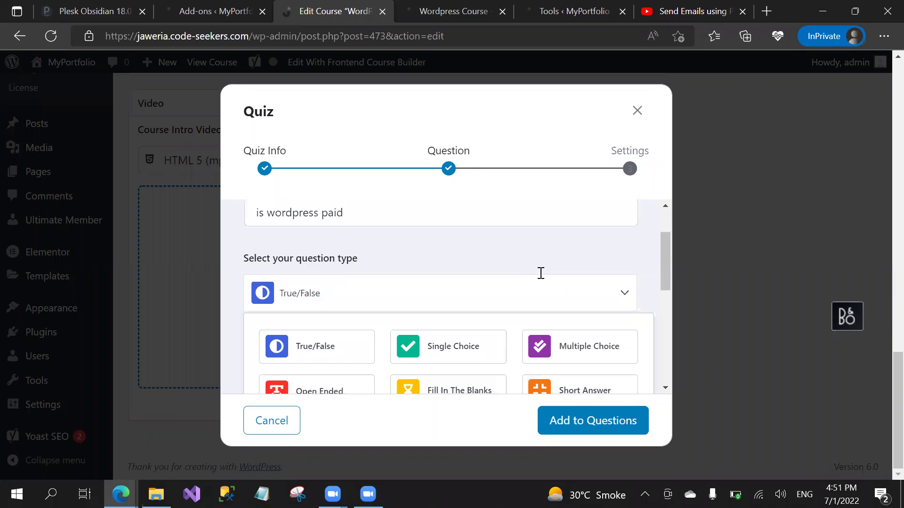
scroll(541, 273, "down", 2)
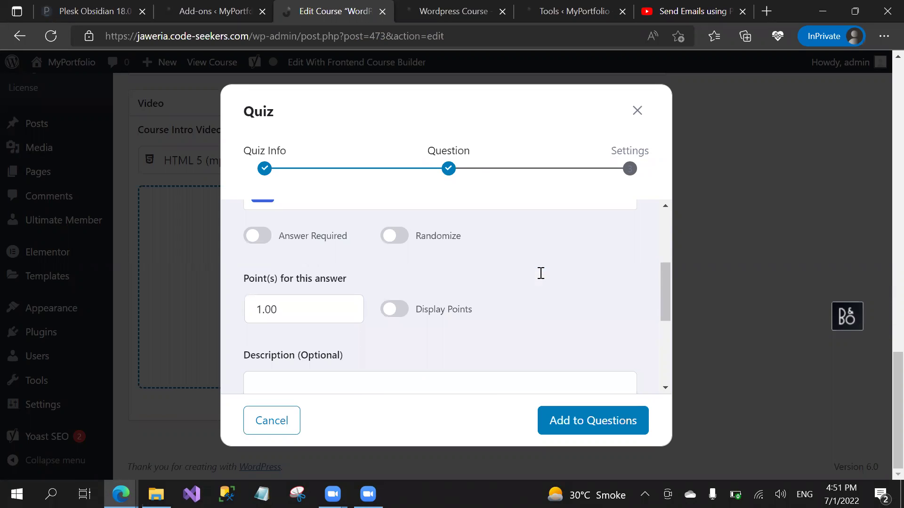
key("space")
scroll(541, 273, "down", 1)
scroll(541, 273, "down", 1)
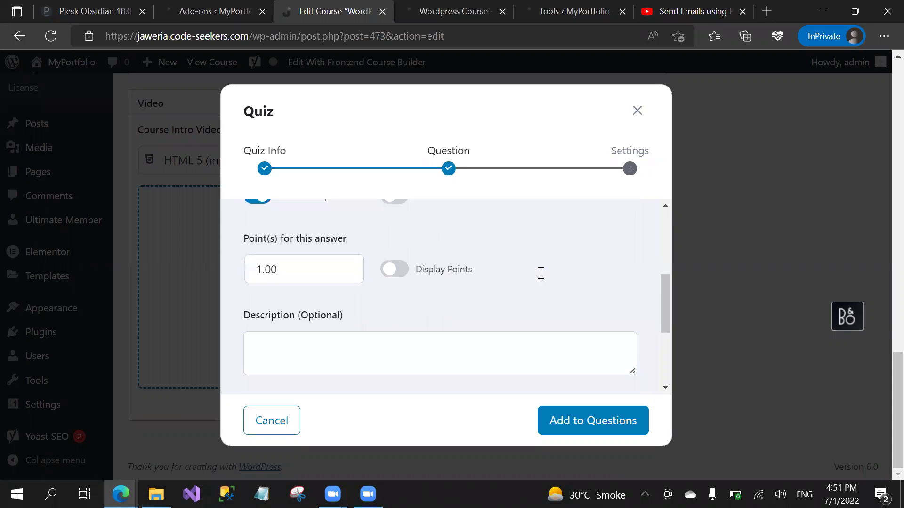
Step: Mark False as the correct answer to "is wordpress paid" and add the question to the quiz
scroll(541, 273, "down", 3)
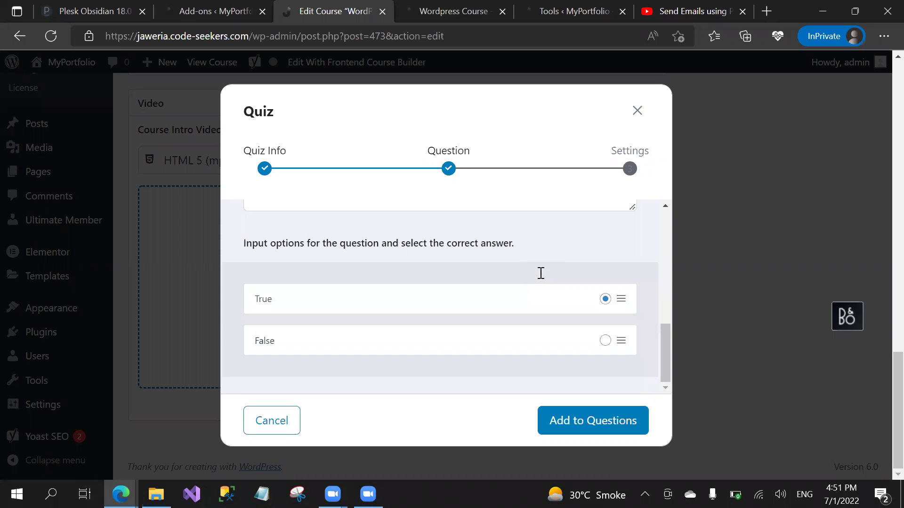
key("Down")
scroll(541, 273, "down", 1)
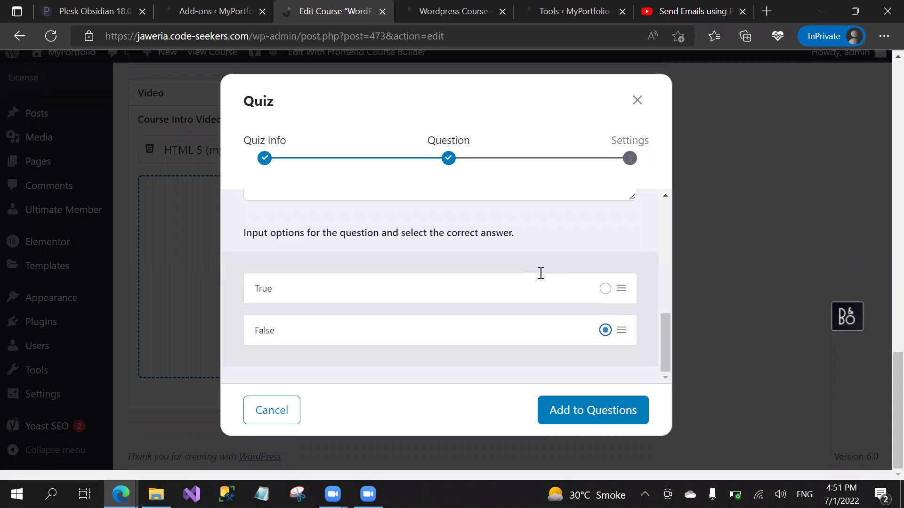
key("Return")
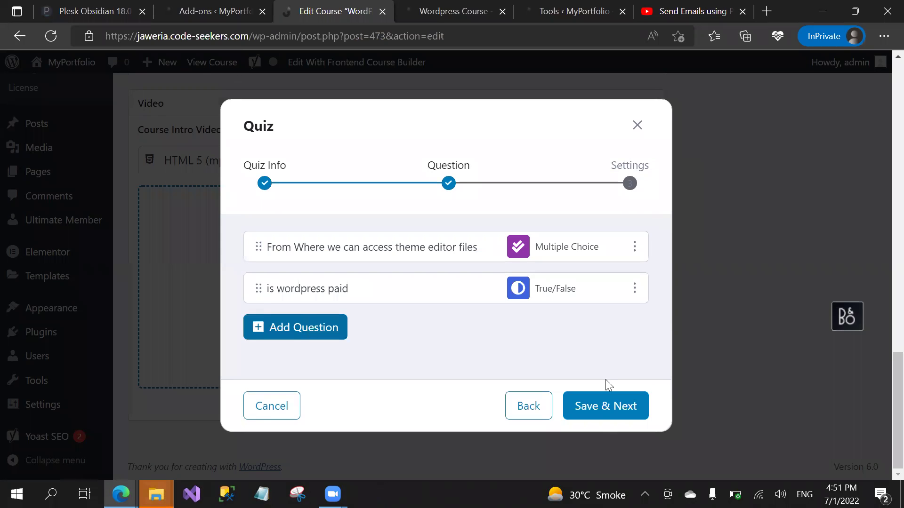
Step: Save the quiz's question list and check the time limit options in the quiz settings
left_click(608, 416)
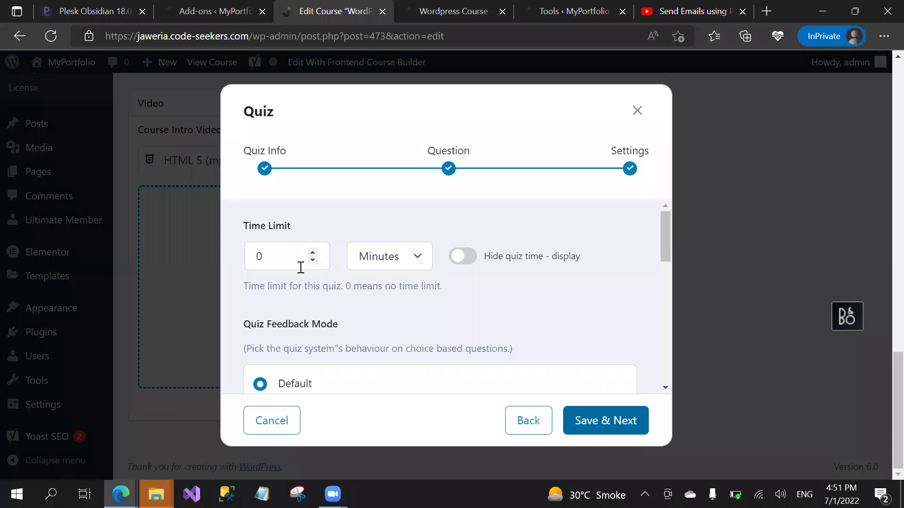
double_click(247, 264)
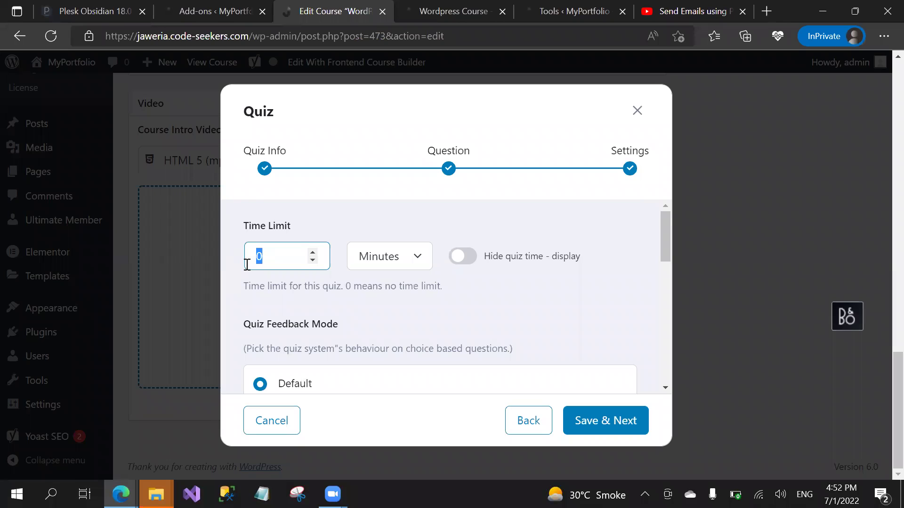
key("Tab")
key("Tab")
key("space")
key("space")
scroll(246, 265, "down", 1)
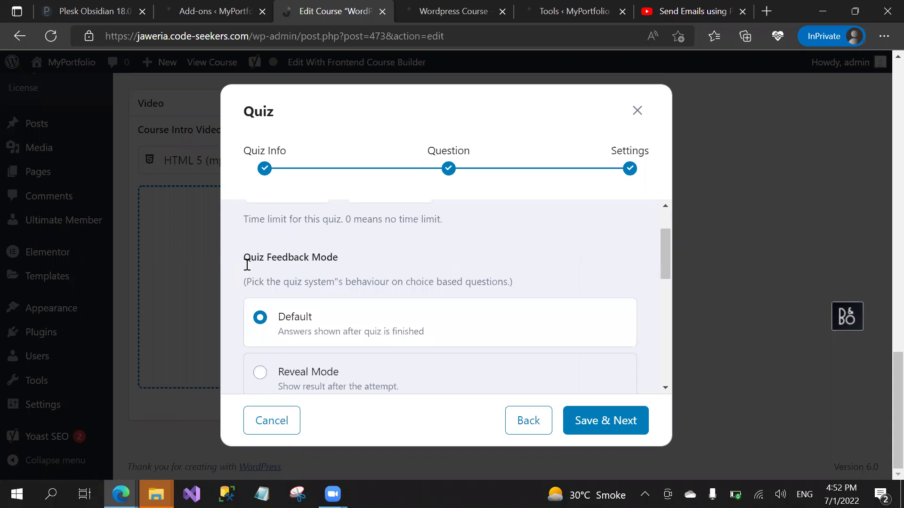
Step: Examine the quiz feedback modes, the passing grade and the maximum number of questions allowed to answer
scroll(247, 265, "down", 1)
scroll(247, 265, "down", 1)
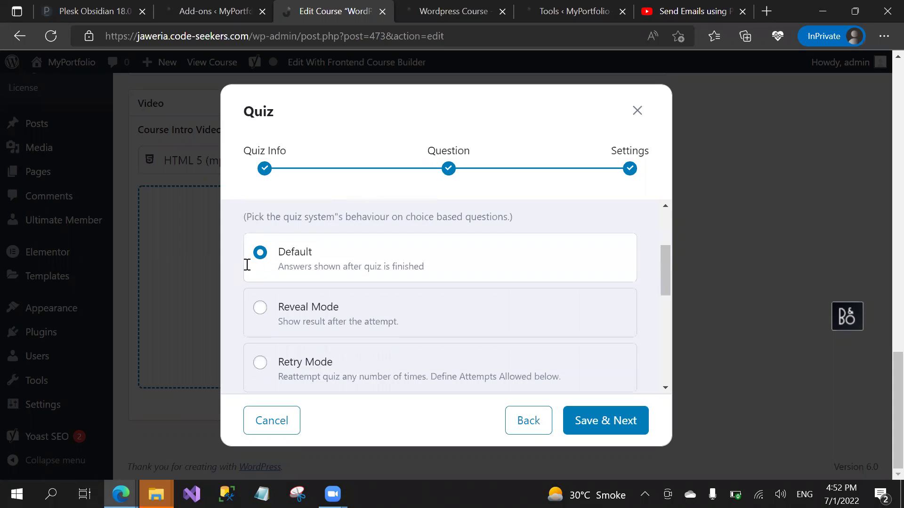
scroll(246, 264, "down", 1)
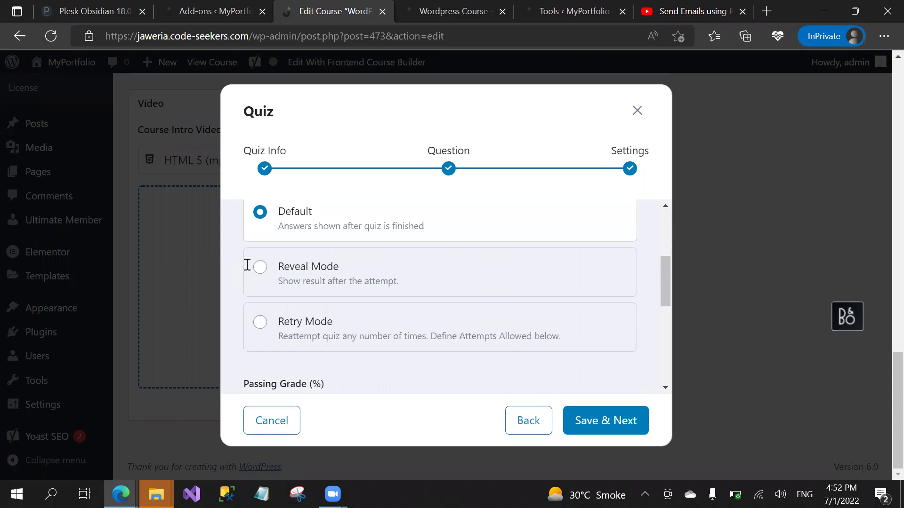
scroll(247, 265, "down", 1)
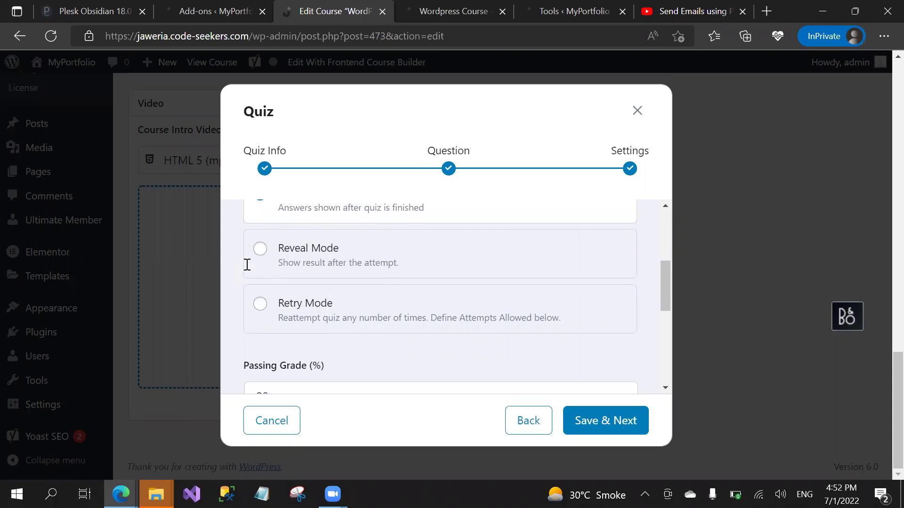
scroll(246, 265, "up", 1)
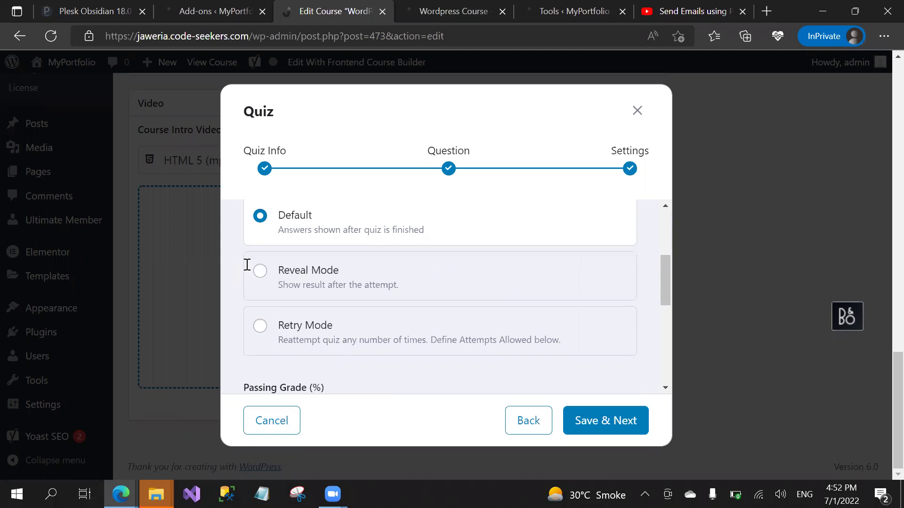
left_click(368, 482)
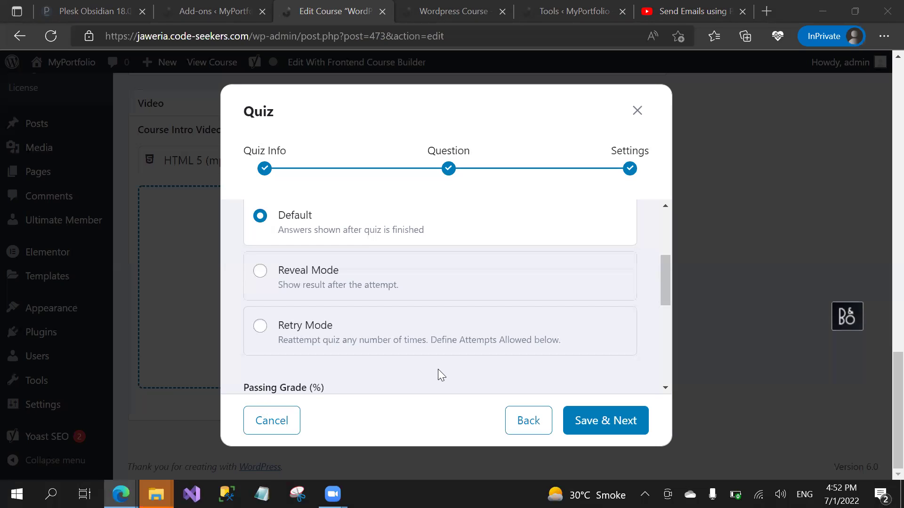
scroll(438, 370, "down", 3)
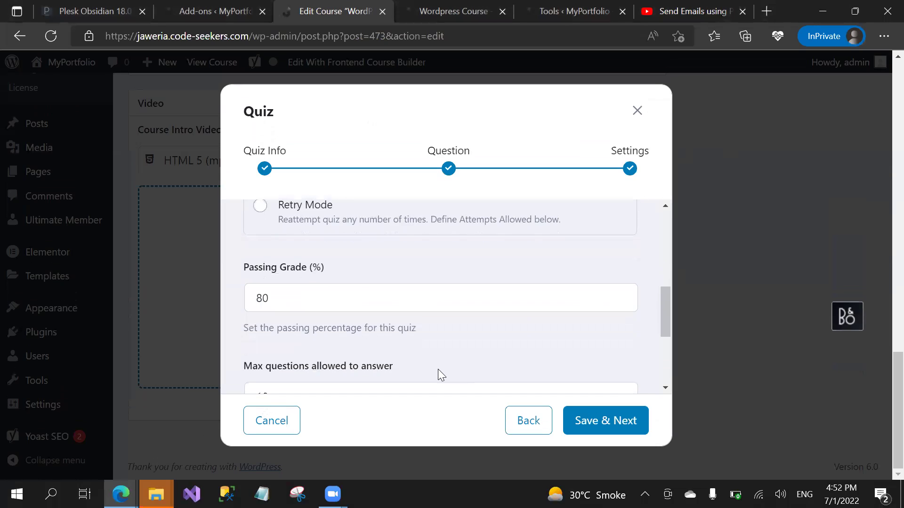
scroll(437, 375, "down", 1)
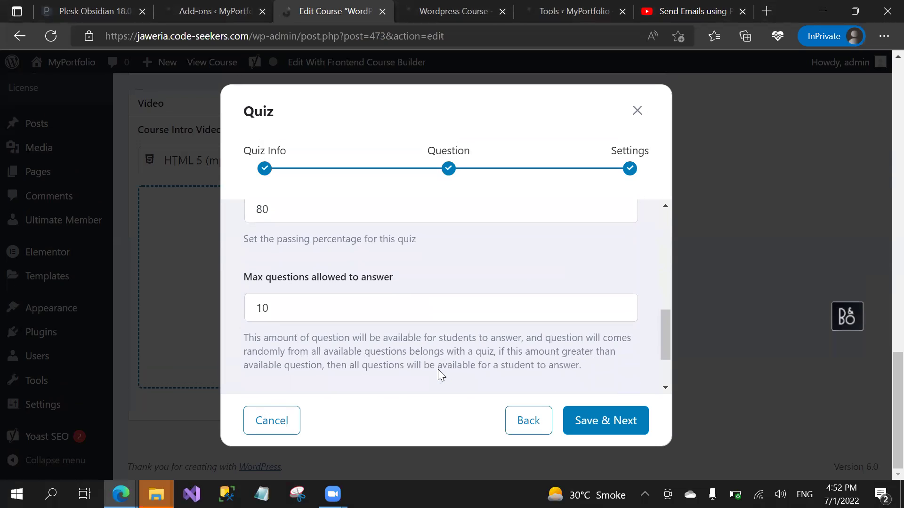
scroll(438, 375, "down", 1)
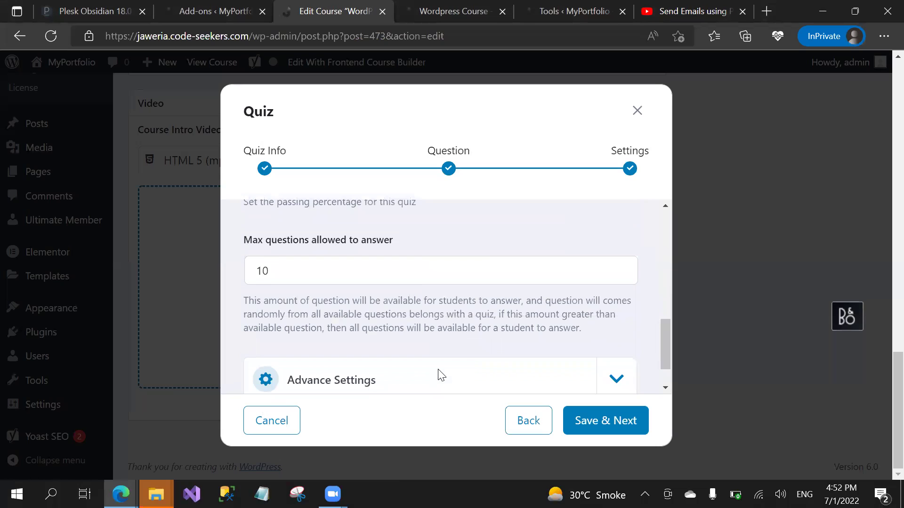
scroll(441, 375, "down", 1)
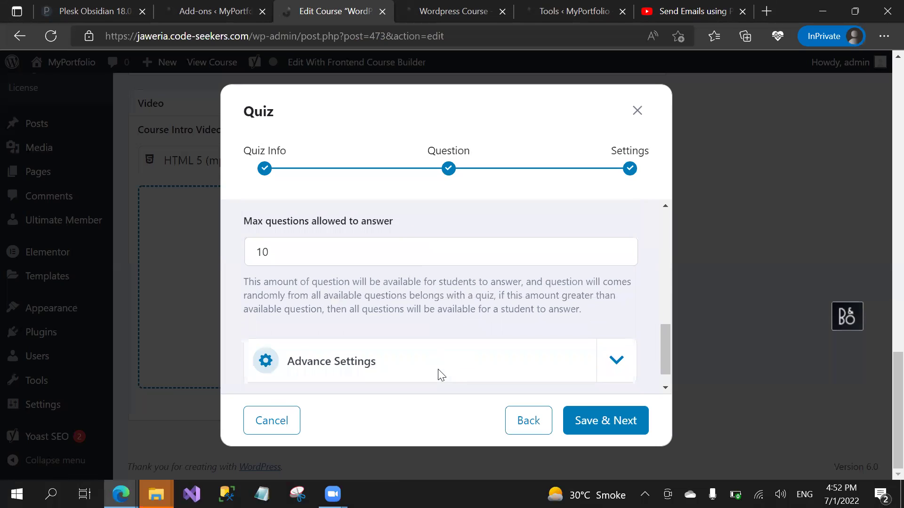
Step: Review the quiz's advanced settings, including question layout, order and character limits, and save the quiz
left_click(440, 375)
scroll(440, 375, "down", 3)
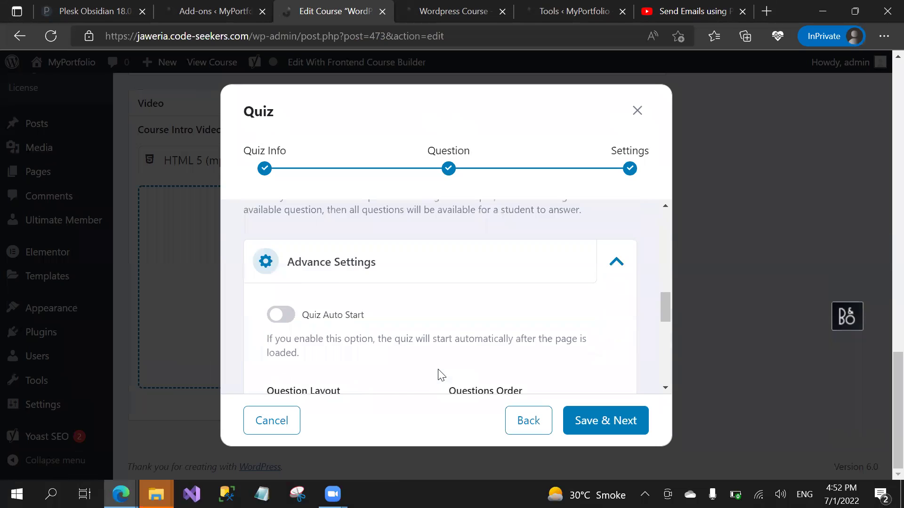
scroll(438, 375, "down", 2)
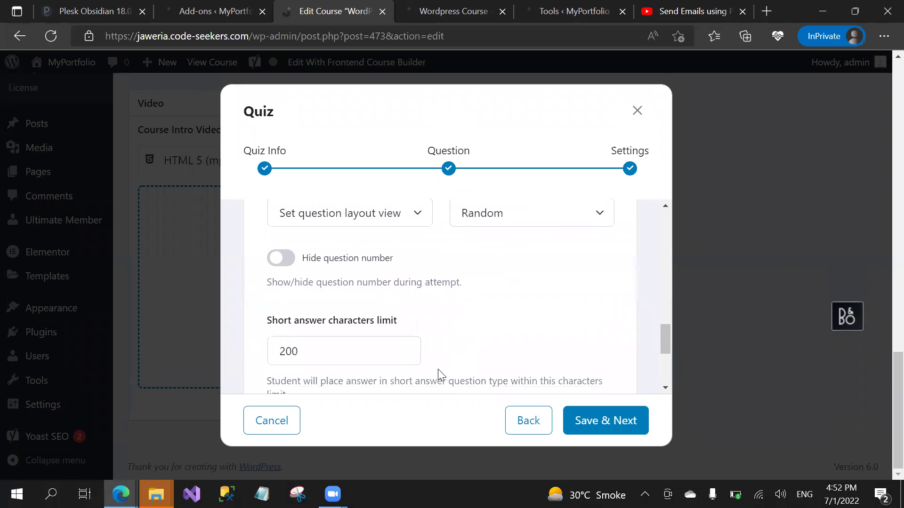
scroll(440, 376, "down", 2)
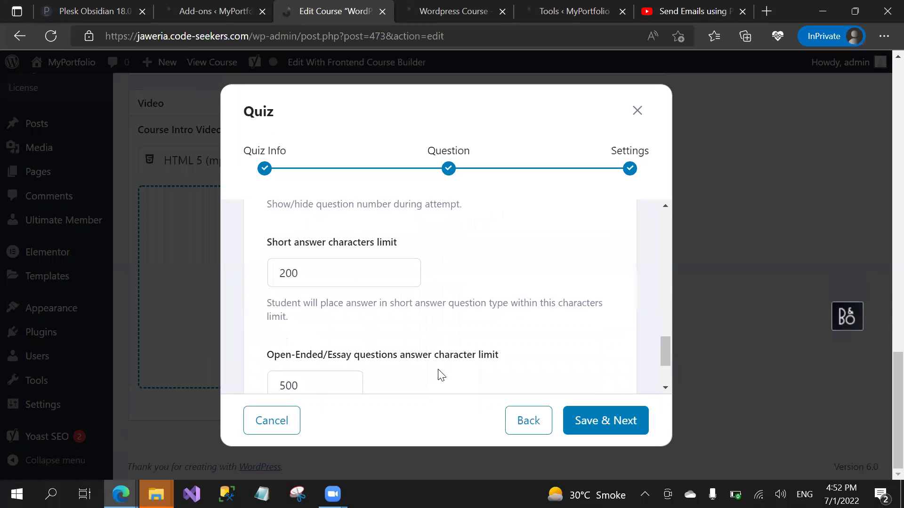
scroll(440, 375, "down", 1)
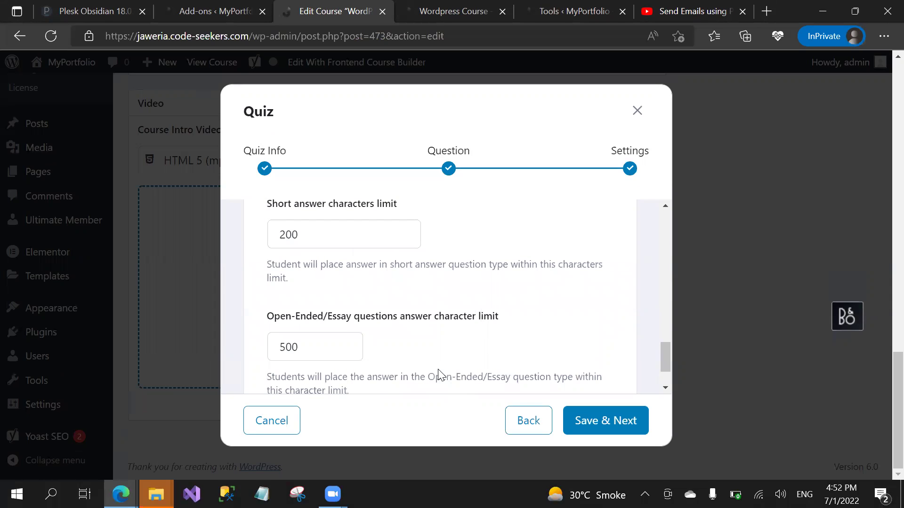
scroll(439, 376, "down", 2)
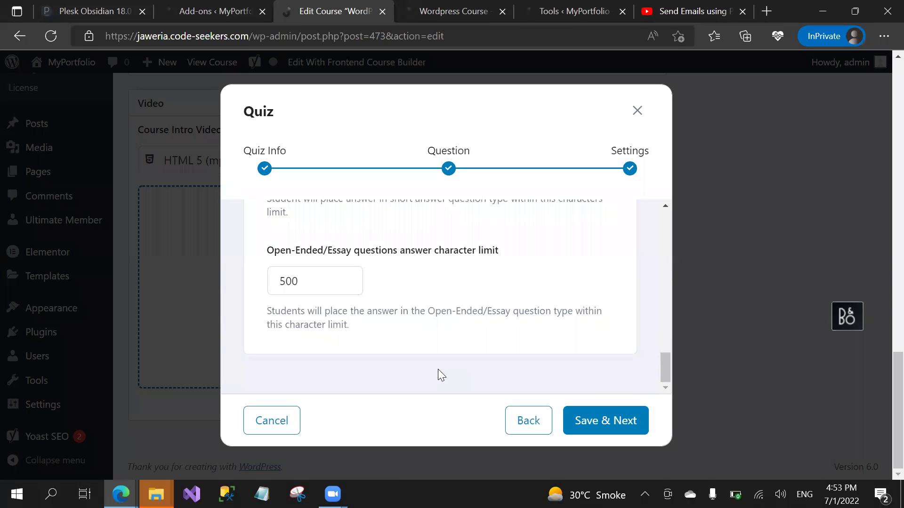
key("Return")
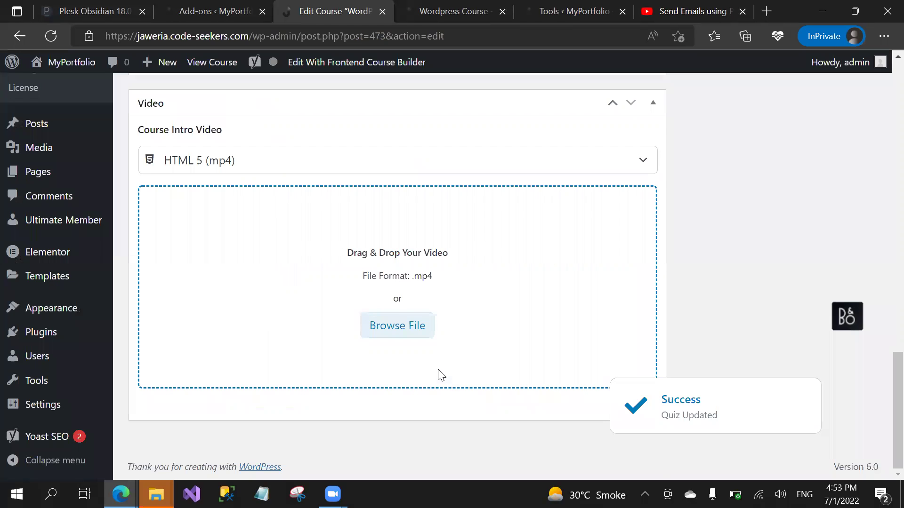
scroll(441, 376, "up", 10)
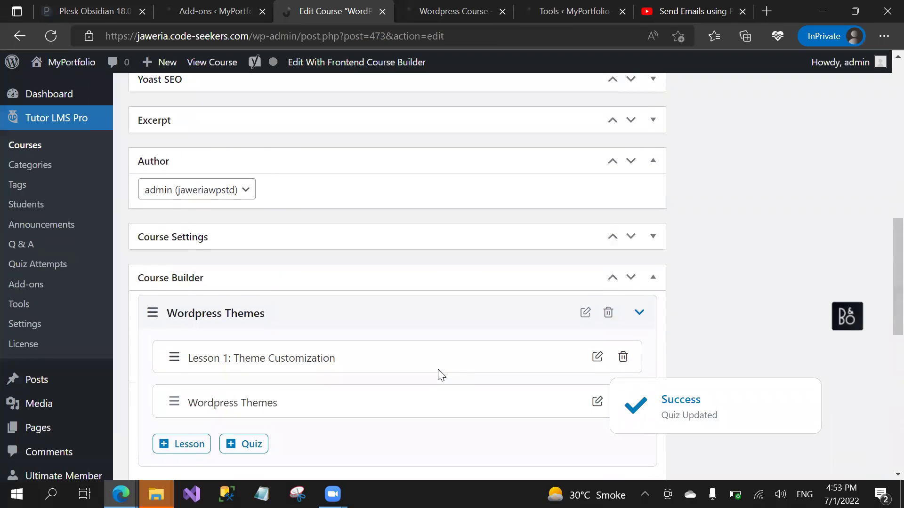
scroll(441, 375, "down", 4)
scroll(441, 375, "up", 15)
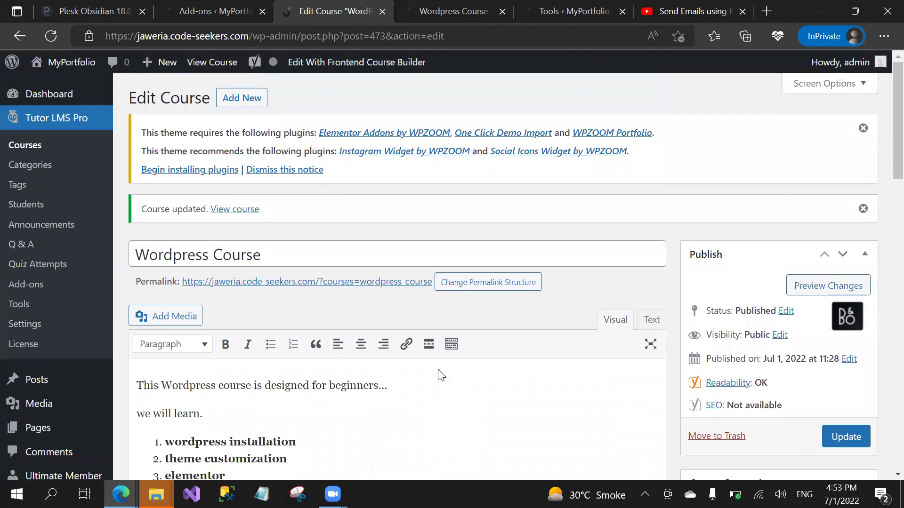
key("Return")
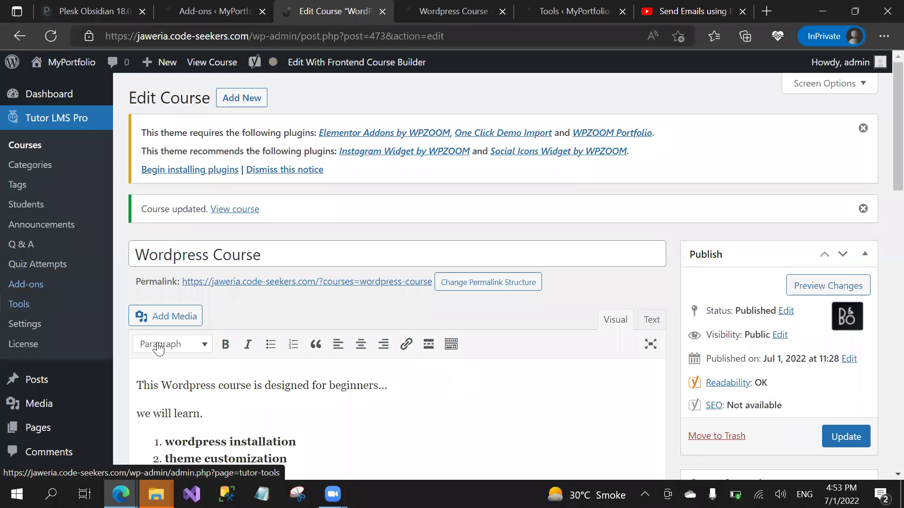
scroll(159, 349, "down", 15)
scroll(158, 349, "up", 20)
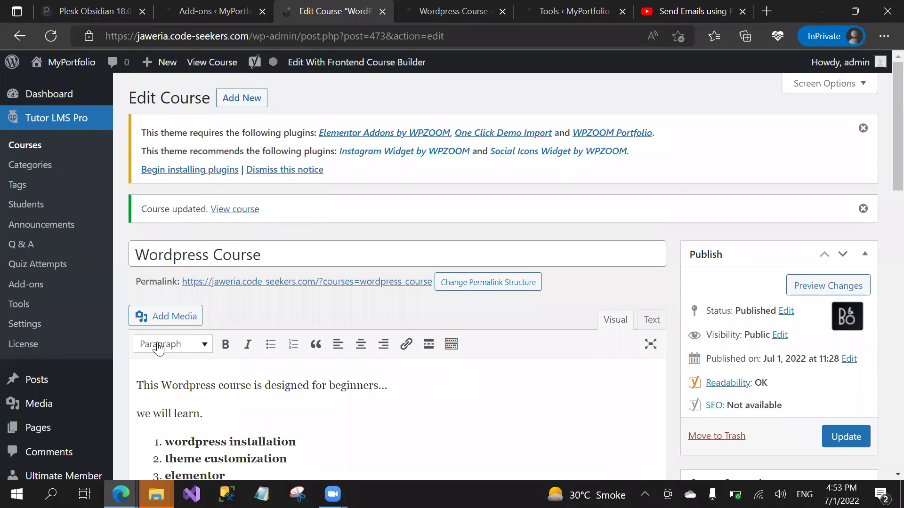
Step: Enable the Certificate add-on in Tutor LMS and look through the remaining available add-ons
left_click(20, 288)
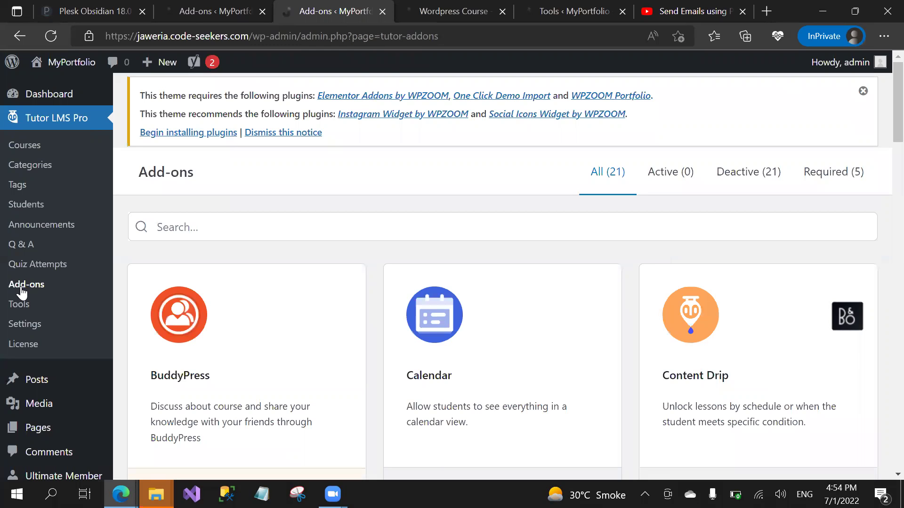
scroll(21, 291, "down", 9)
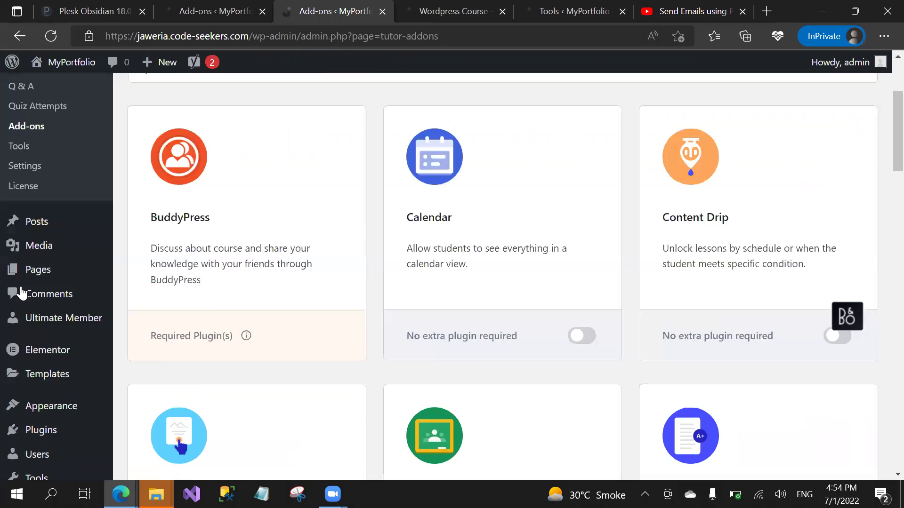
scroll(21, 293, "down", 3)
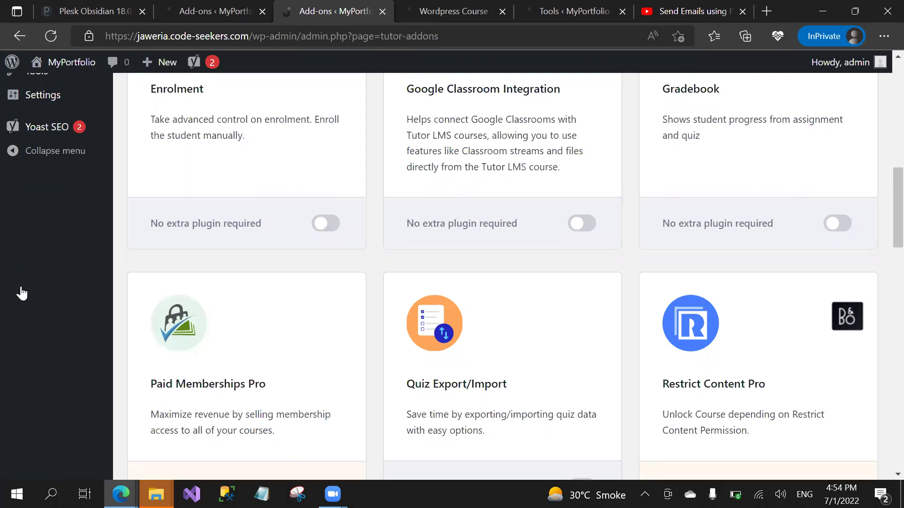
scroll(21, 293, "down", 2)
scroll(21, 293, "down", 1)
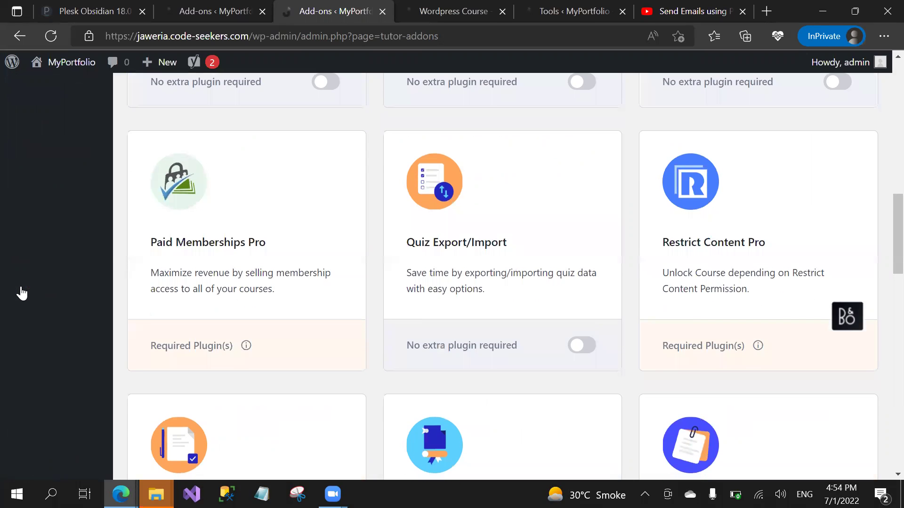
scroll(21, 293, "down", 1)
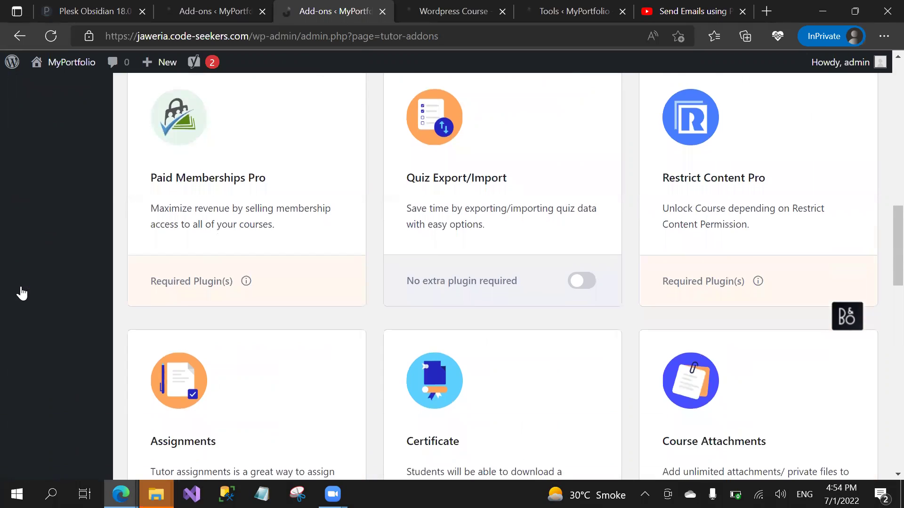
scroll(21, 293, "down", 1)
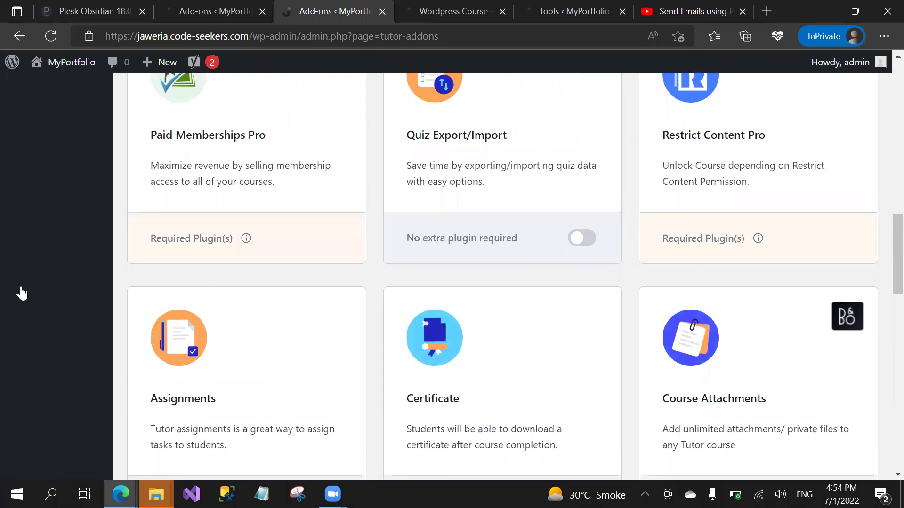
scroll(21, 293, "down", 2)
key("space")
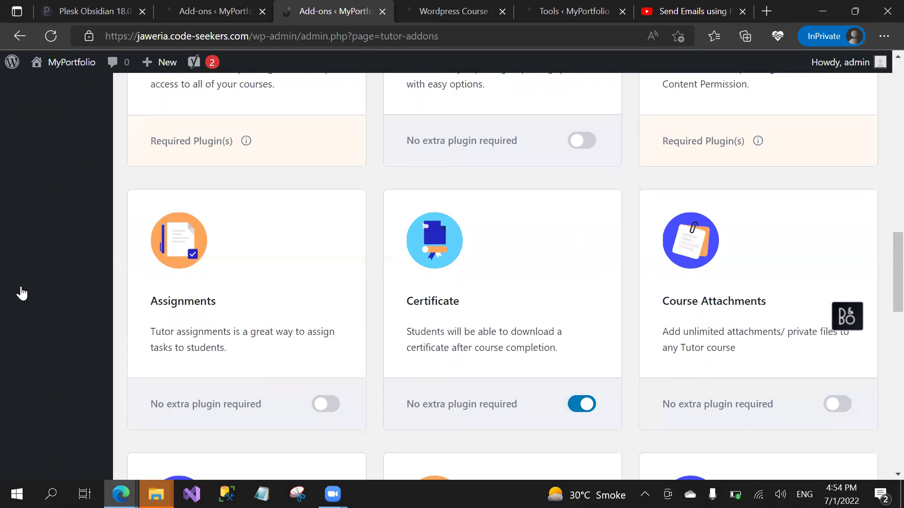
scroll(21, 293, "down", 4)
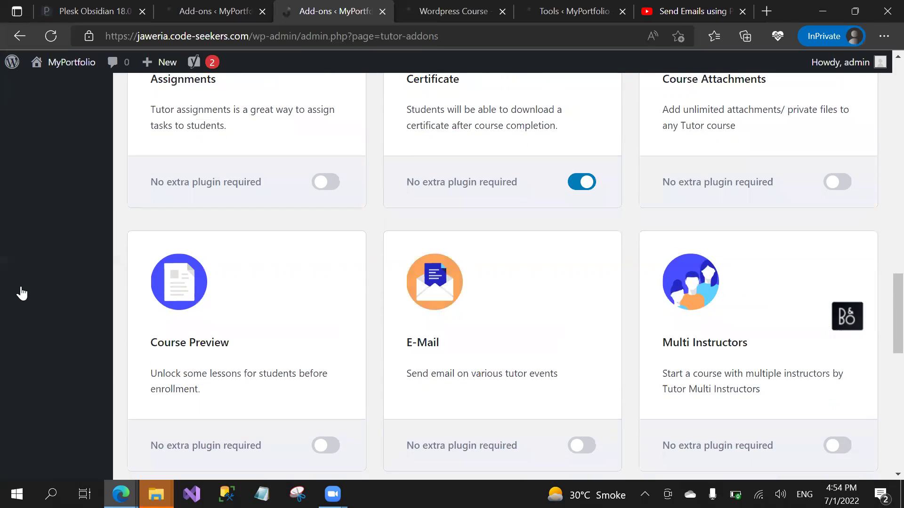
scroll(22, 293, "down", 11)
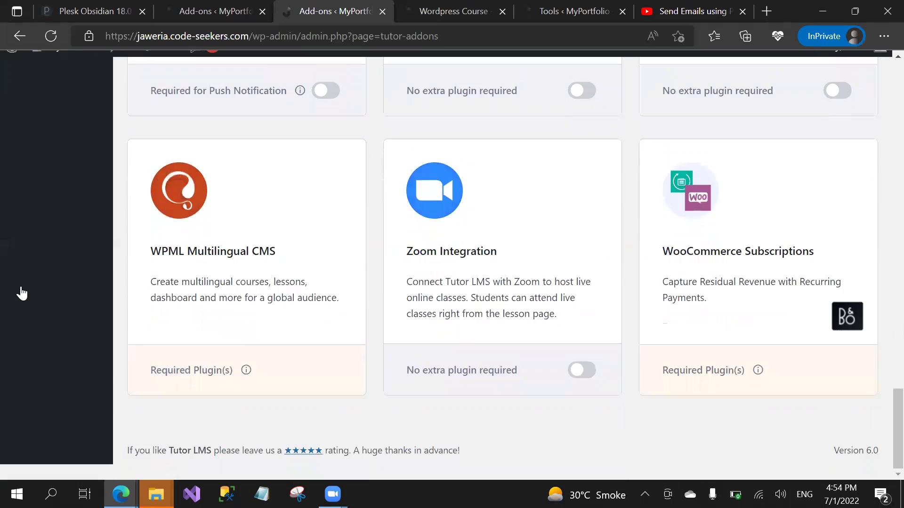
scroll(22, 293, "up", 10)
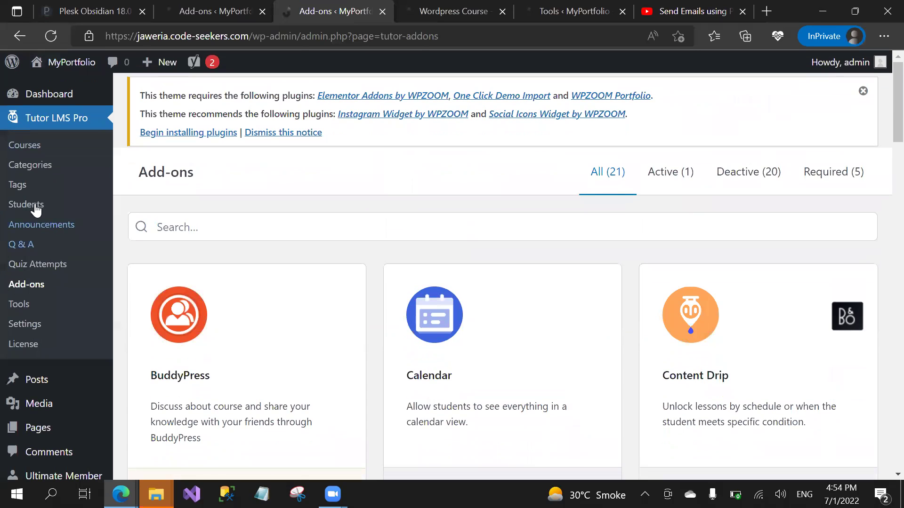
Step: Open the Wordpress Course for editing from the Tutor LMS course list
left_click(29, 156)
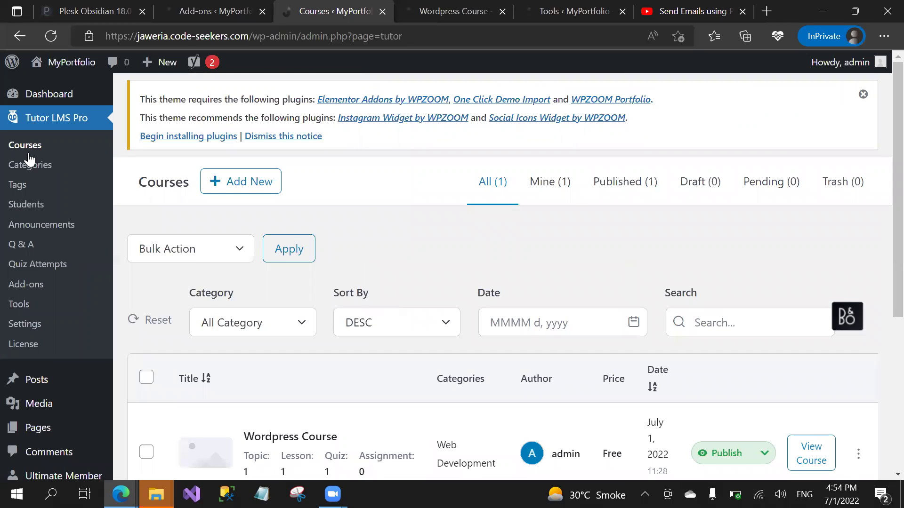
scroll(28, 158, "down", 4)
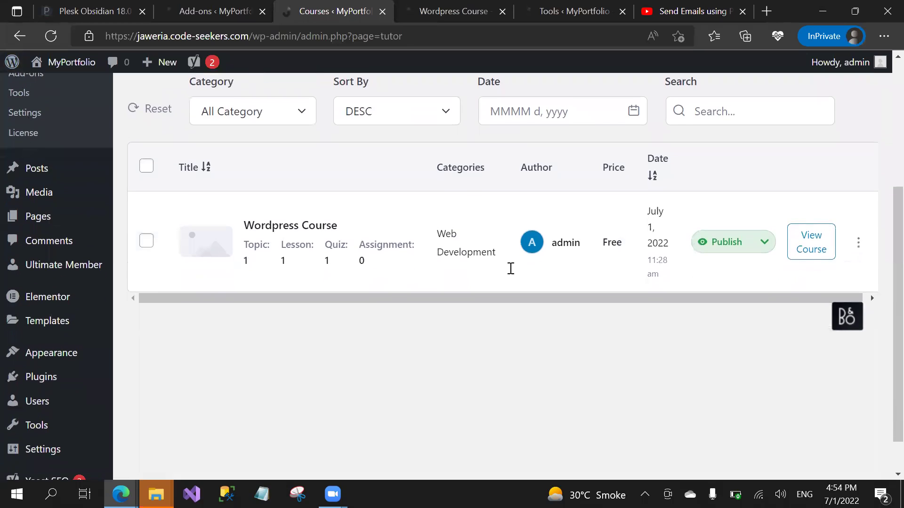
scroll(654, 389, "up", 3)
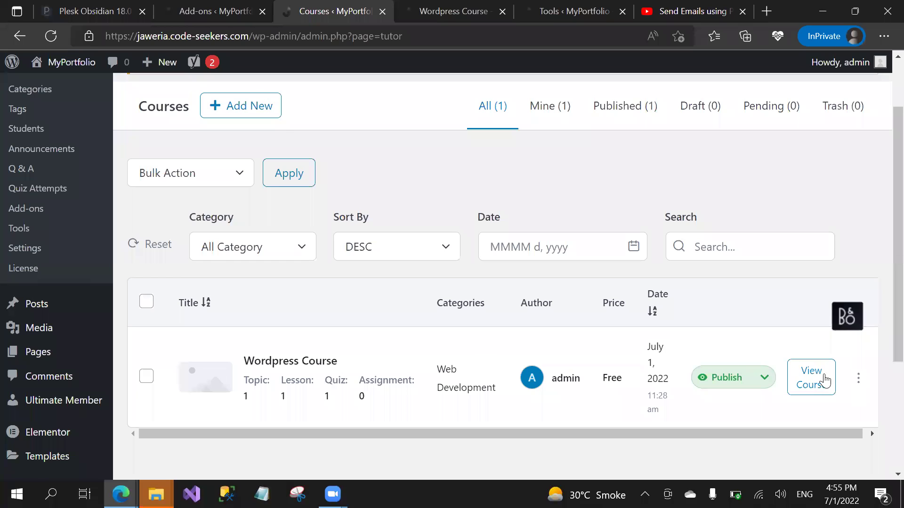
left_click(858, 379)
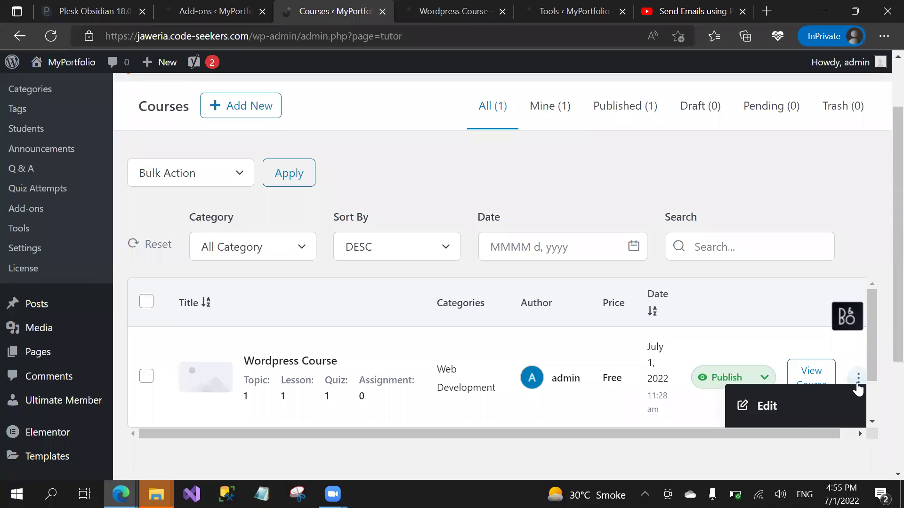
left_click(801, 413)
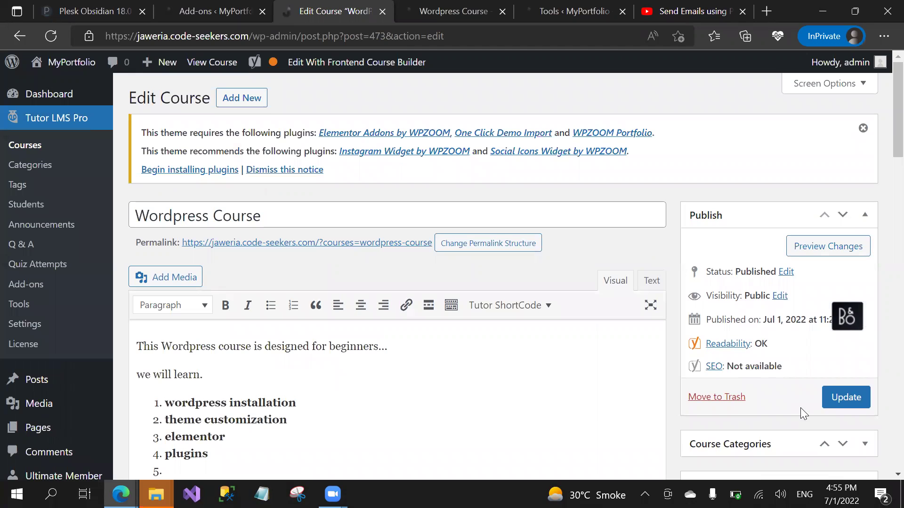
Step: Compare the landscape and portrait certificate templates and select the landscape design with orange and purple diagonal stripes for the course
scroll(800, 409, "down", 2)
scroll(803, 414, "down", 15)
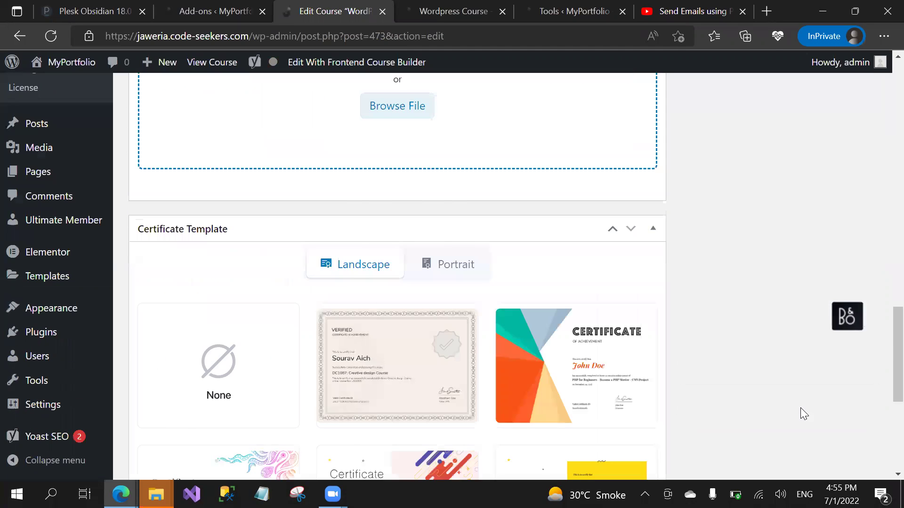
scroll(803, 414, "up", 5)
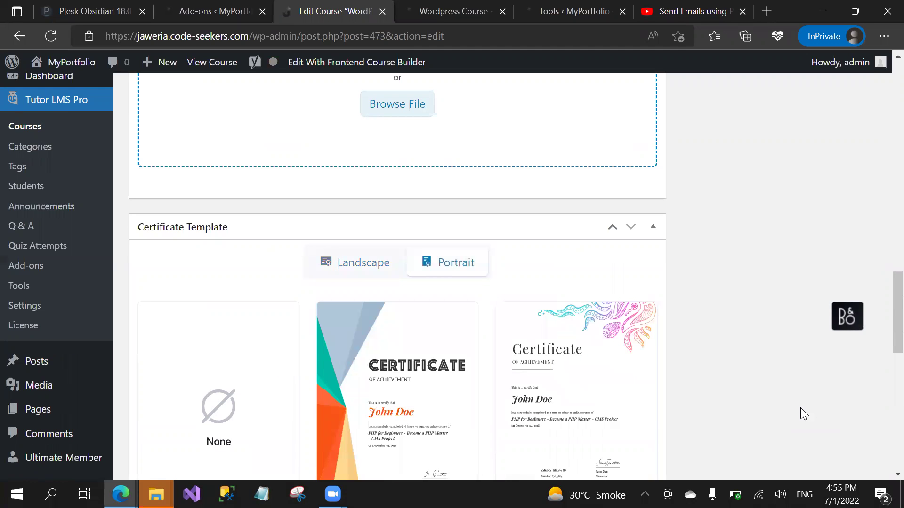
scroll(800, 408, "down", 1)
scroll(800, 407, "down", 6)
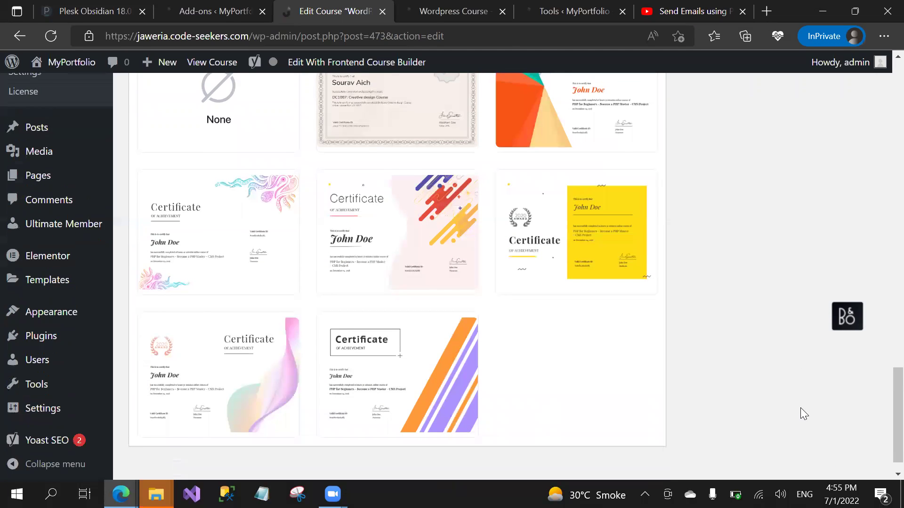
scroll(801, 408, "down", 1)
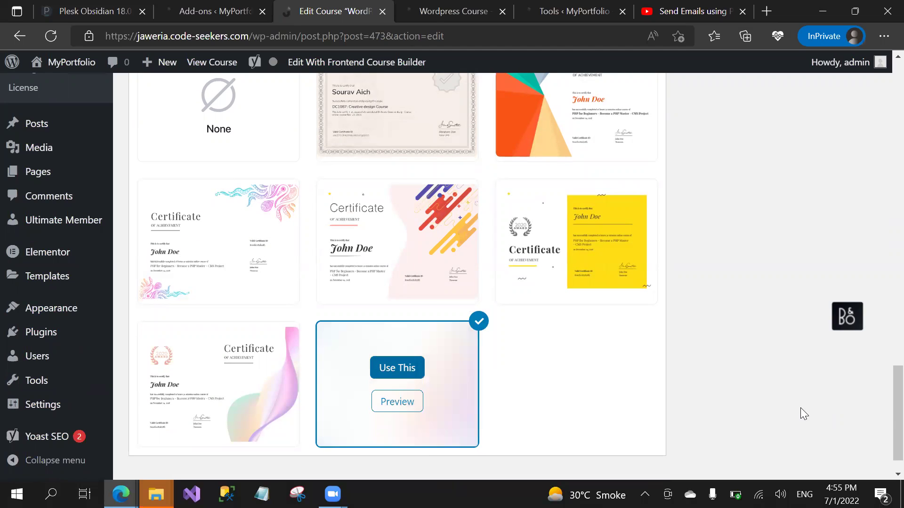
scroll(801, 408, "up", 1)
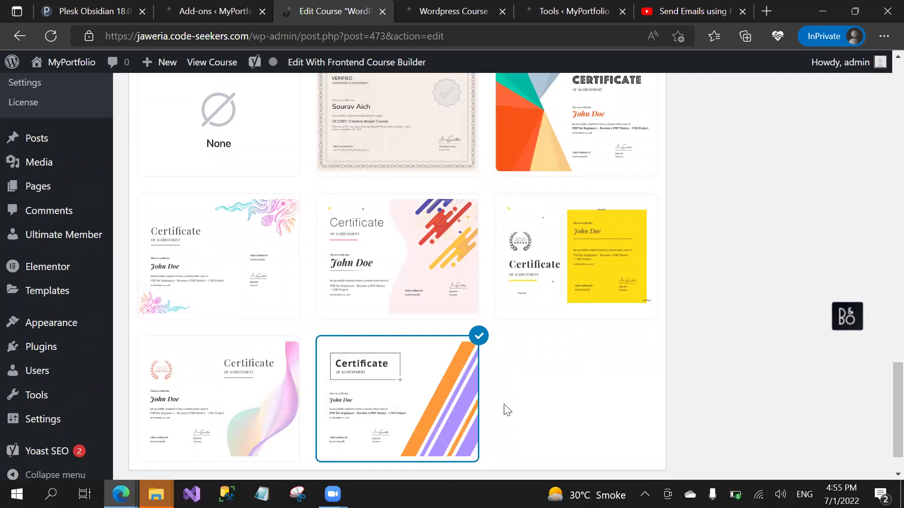
mouse_move(462, 347)
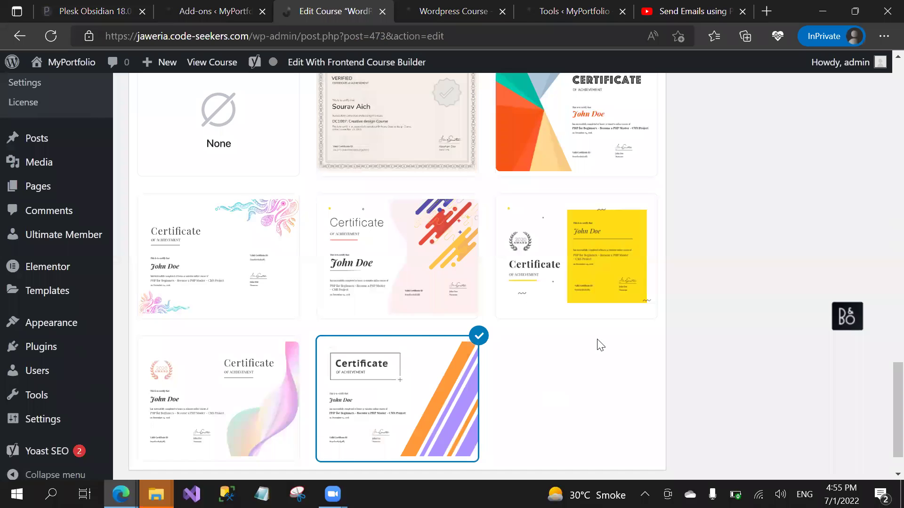
scroll(887, 396, "down", 1)
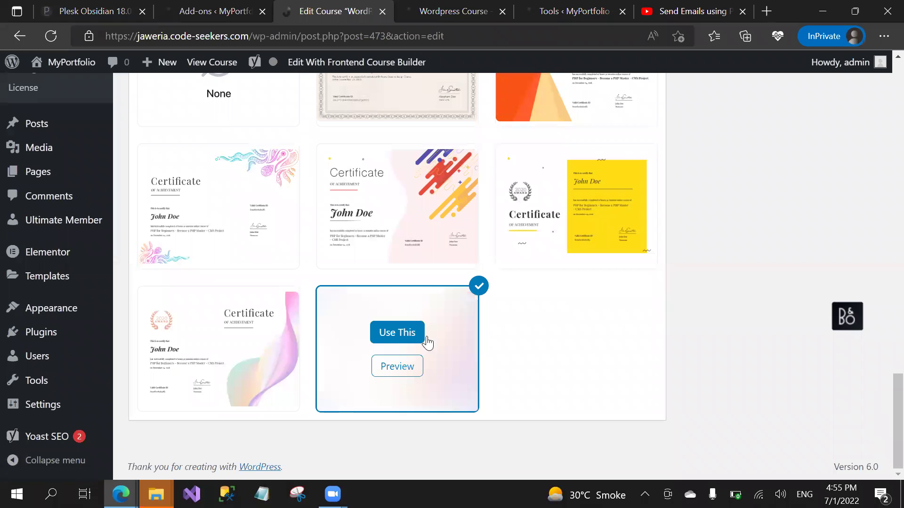
Step: Update the published course to save its certificate template choice
left_click_drag(894, 393, 871, 489)
left_click_drag(885, 425, 881, 120)
left_click(845, 206)
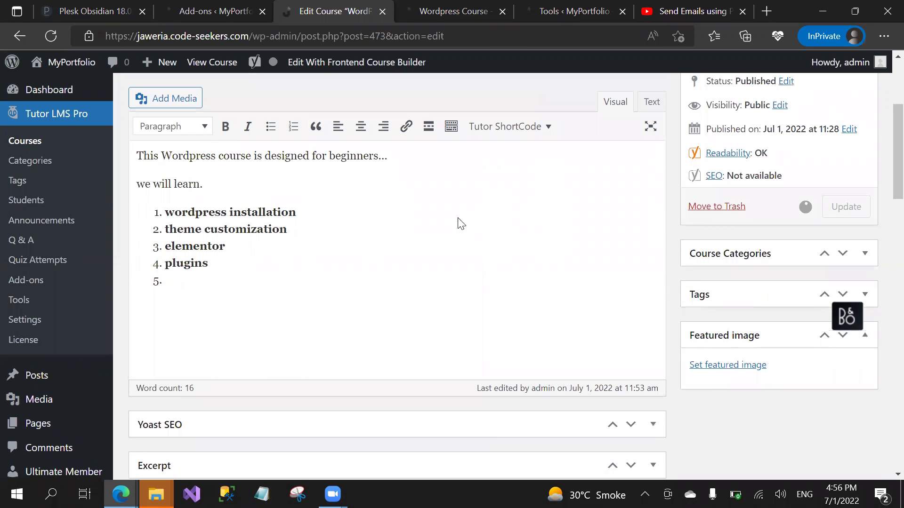
Step: Open the Tutor LMS settings in a new tab and mark the course complete on its public page
right_click(10, 319)
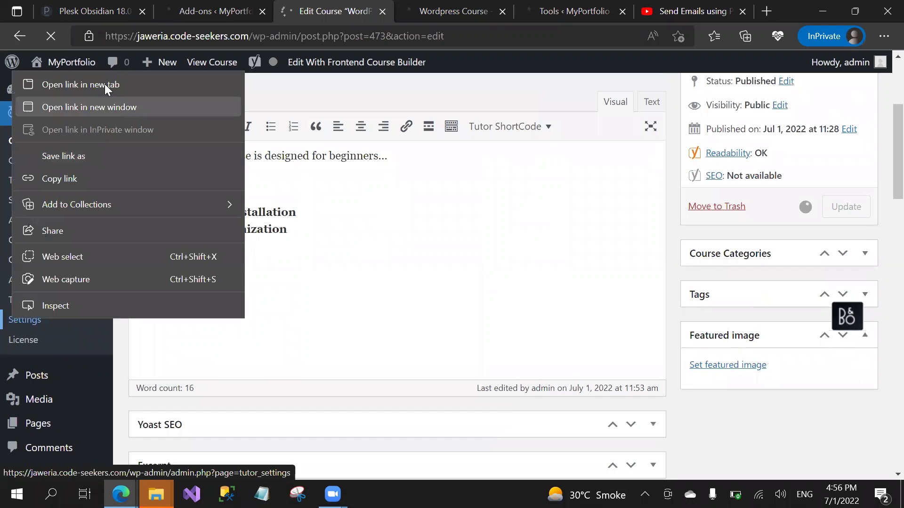
left_click(80, 84)
left_click(501, 7)
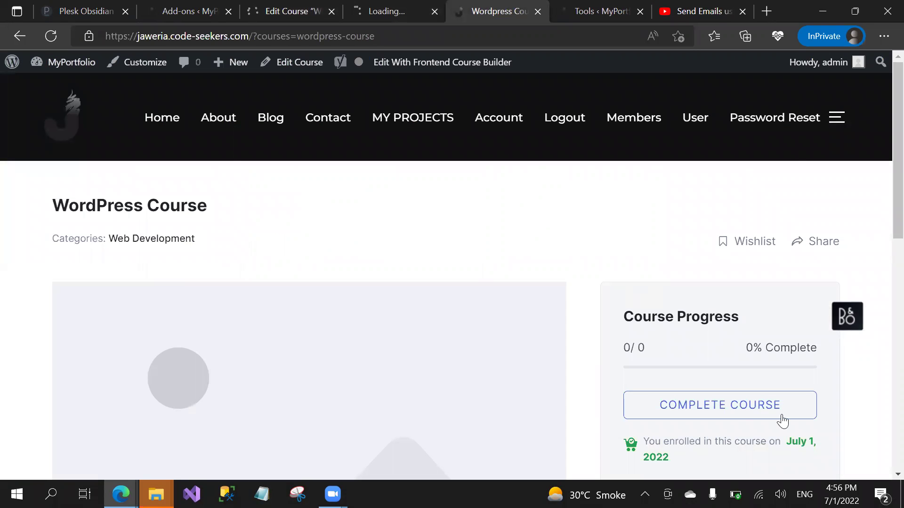
left_click(737, 404)
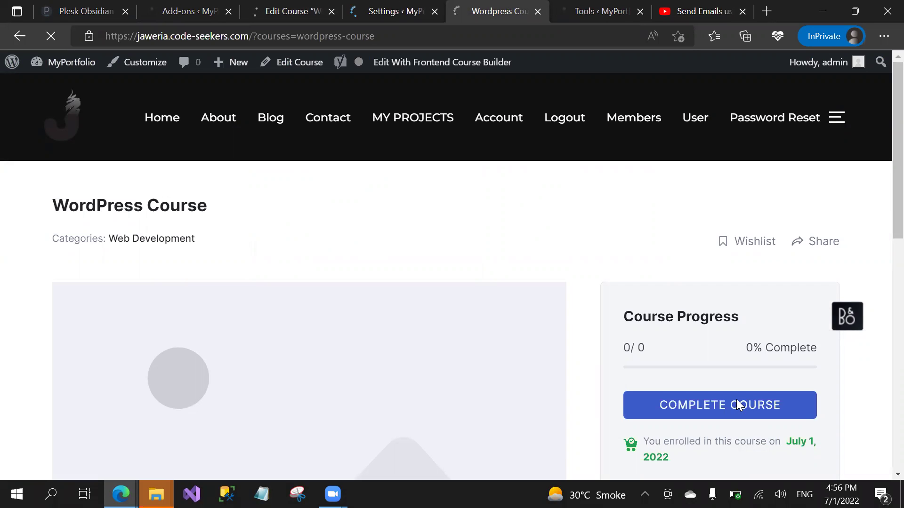
Step: In the Tutor LMS certificate settings, fill in the authorised person's name and set the authorised company name to "Code seekers"
left_click(384, 9)
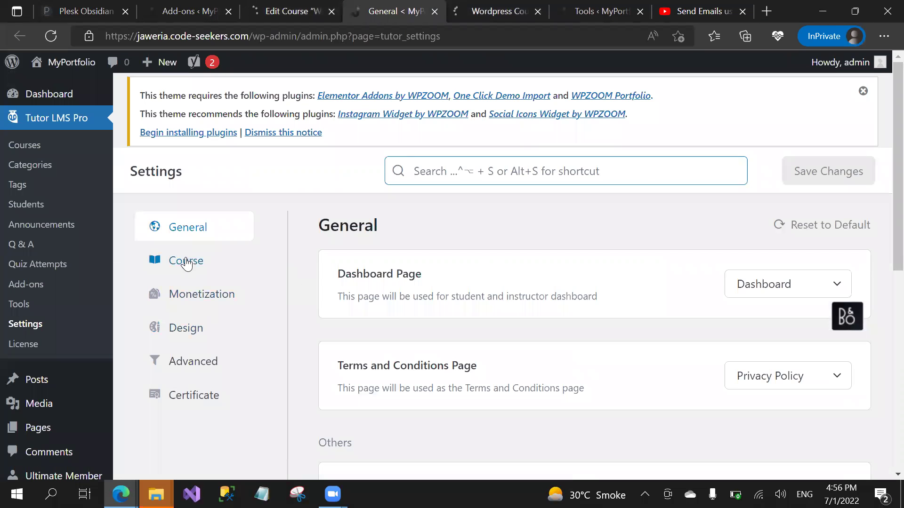
left_click(196, 405)
scroll(198, 408, "down", 1)
left_click(678, 269)
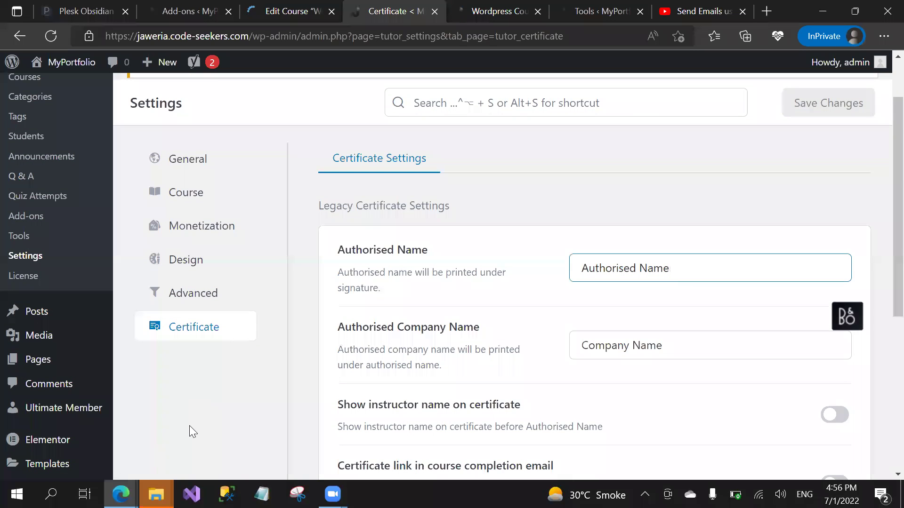
key("ctrl+a")
type("Javeria")
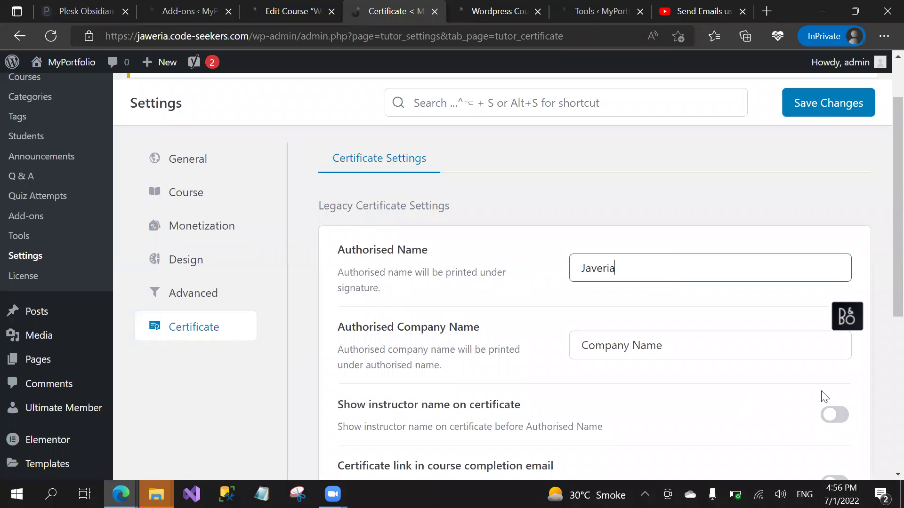
key("Tab")
type("Cod")
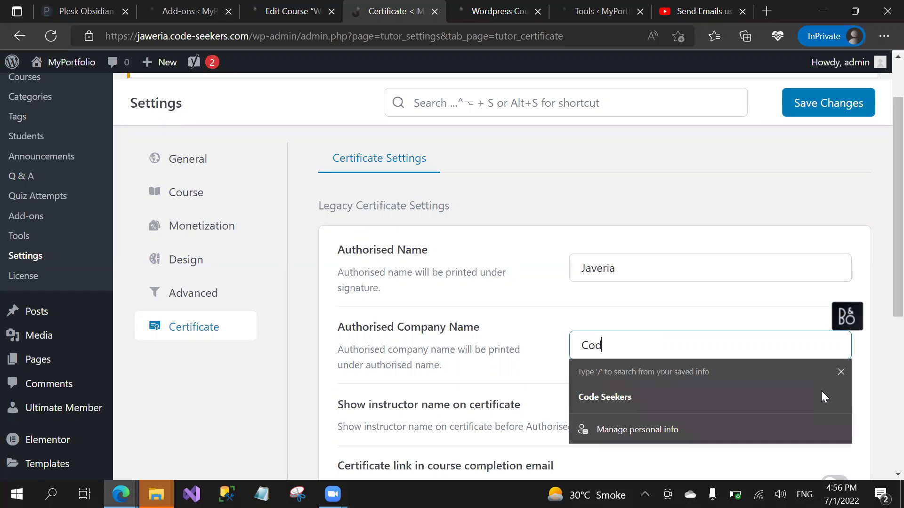
type("e seekers")
Step: Enable showing the instructor name on the certificate
scroll(821, 390, "down", 3)
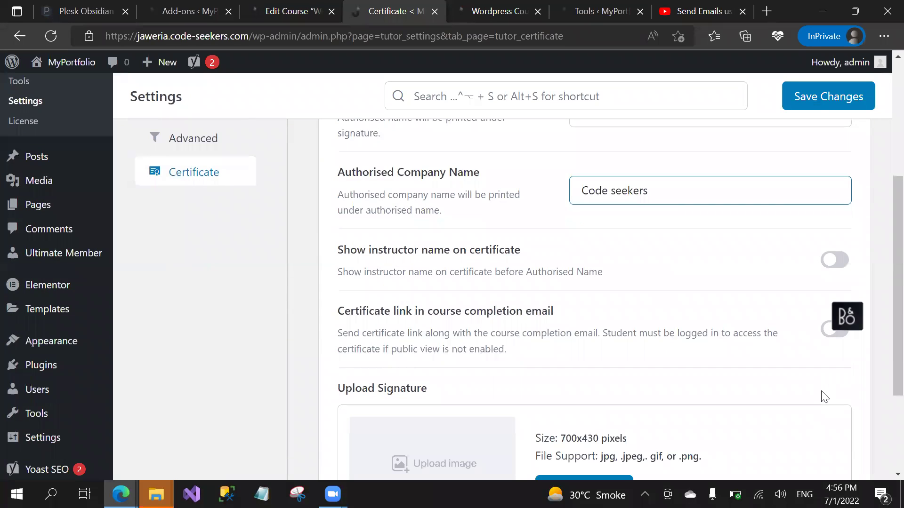
key("Tab")
key("space")
scroll(825, 397, "down", 1)
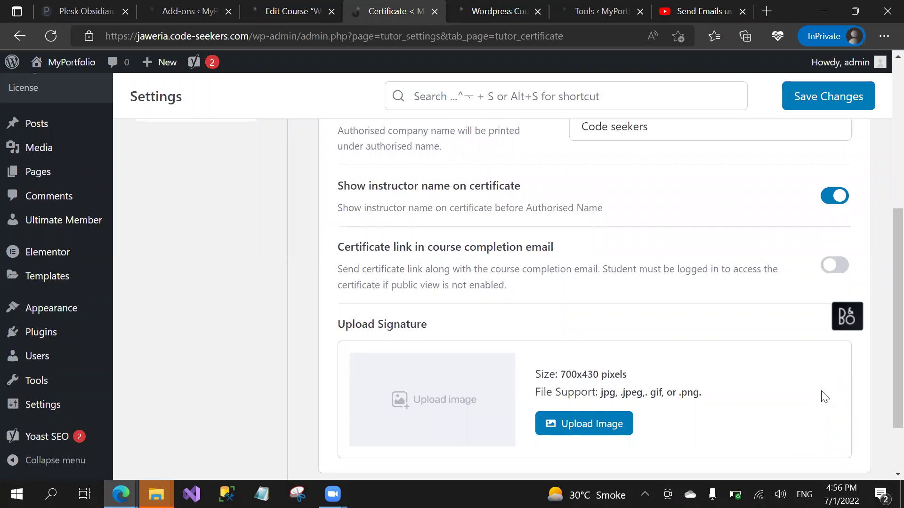
Step: Enable sending the certificate link in the course completion email
key("Tab")
key("space")
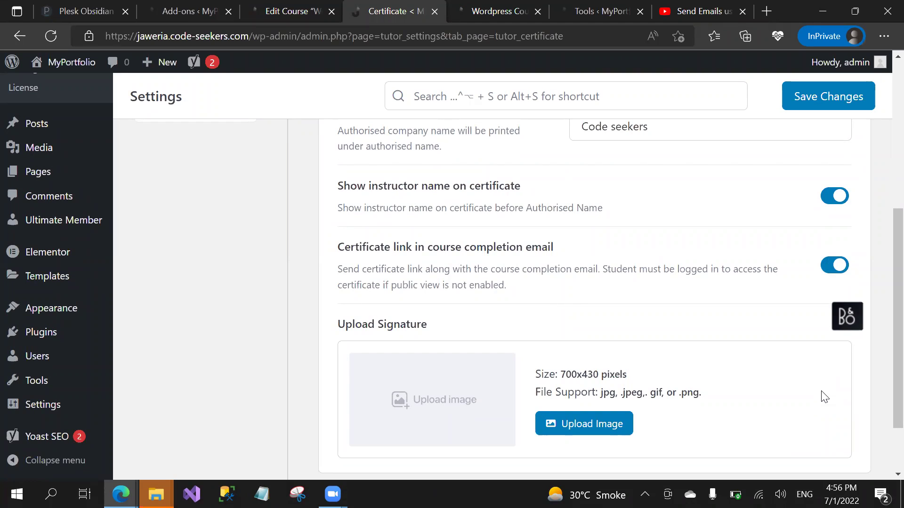
scroll(824, 397, "down", 1)
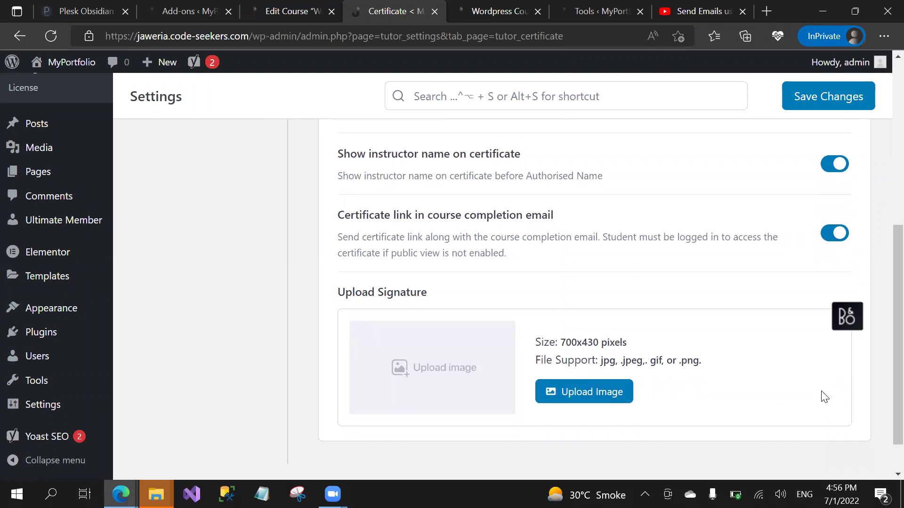
scroll(824, 396, "down", 1)
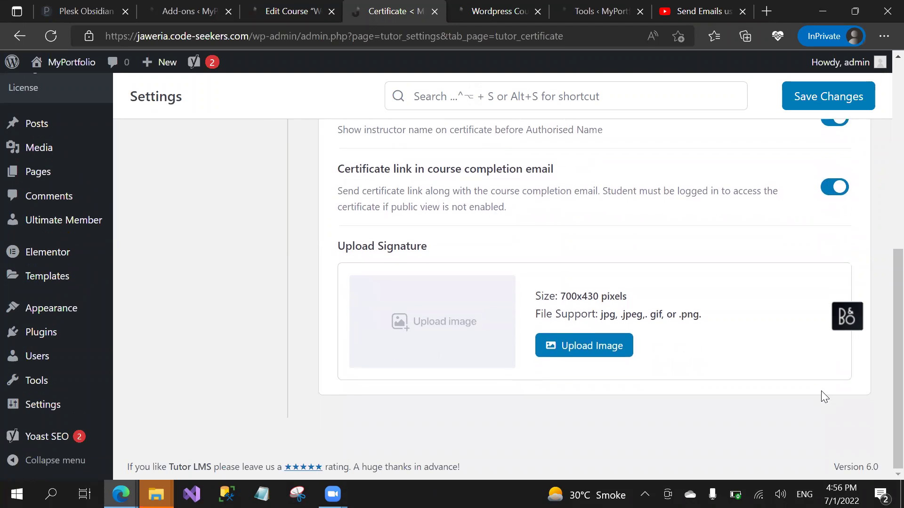
scroll(824, 397, "down", 1)
key("Return")
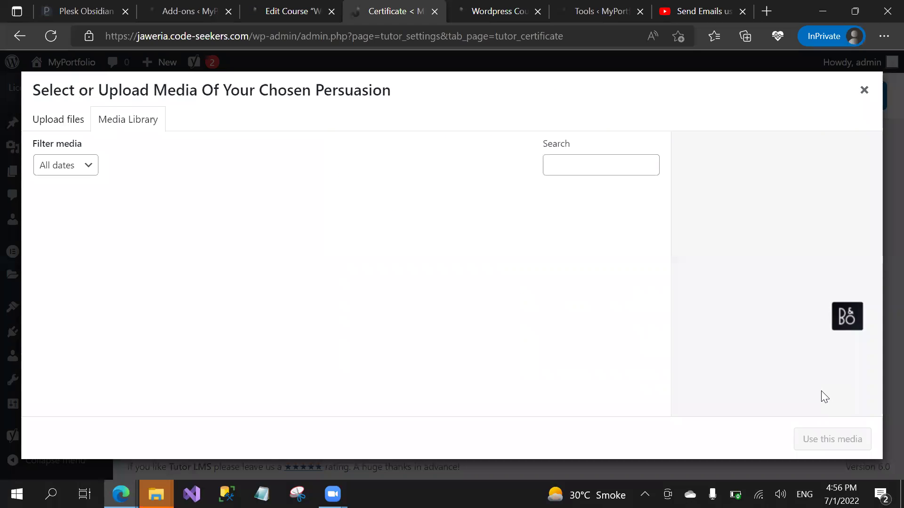
key("Escape")
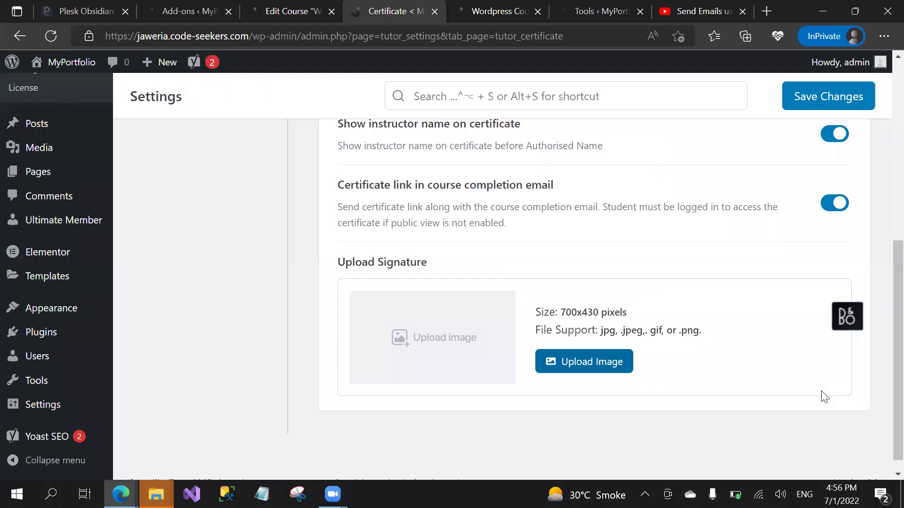
Step: Return to the course's public page and submit the course rating with the review text "it was good I leaarned alot"
key("ctrl+9")
key("ctrl+shift+Tab")
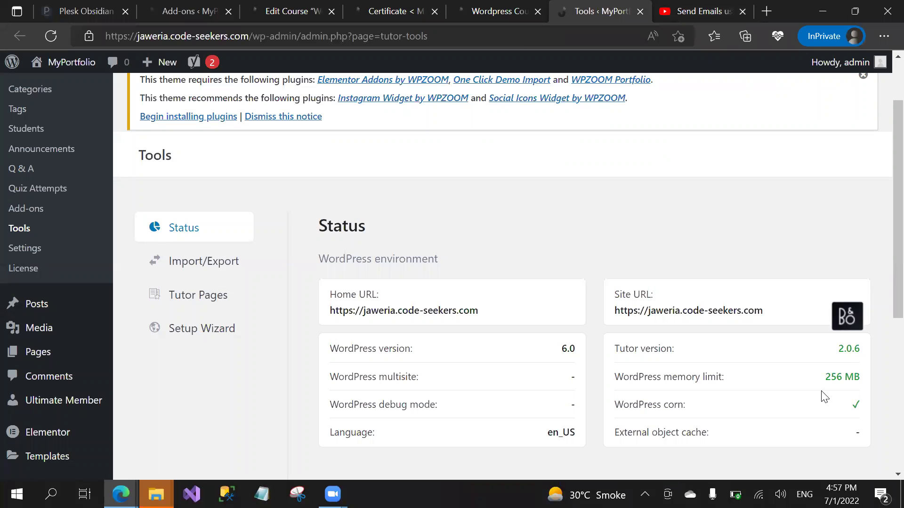
scroll(825, 397, "down", 3)
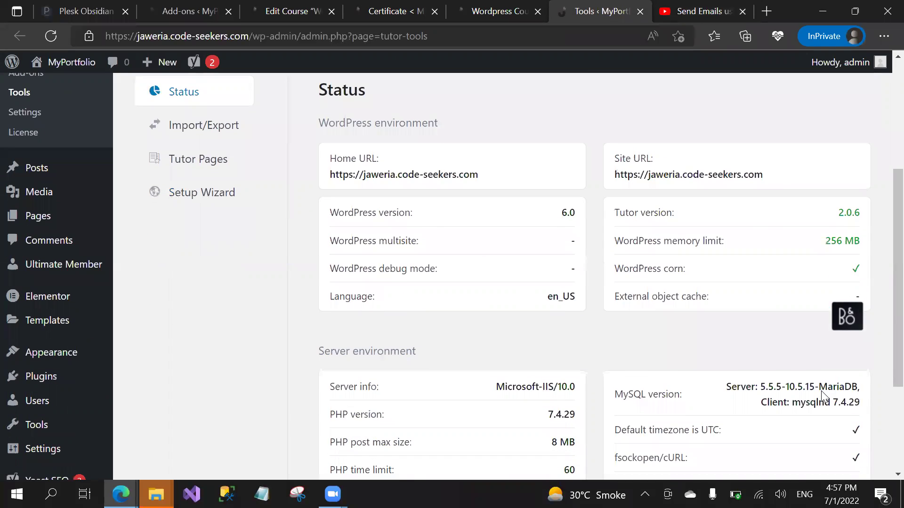
scroll(823, 397, "up", 3)
key("ctrl+shift+Tab")
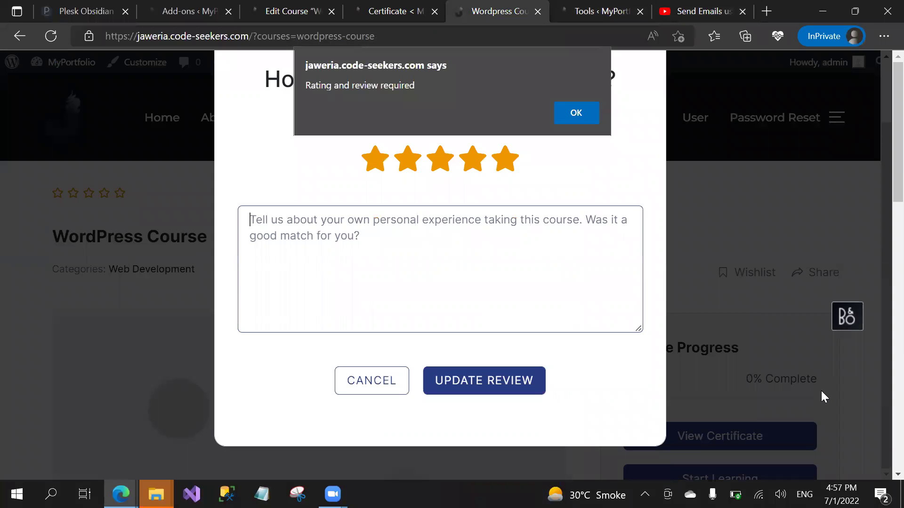
key("Return")
type("it was good I leaarne")
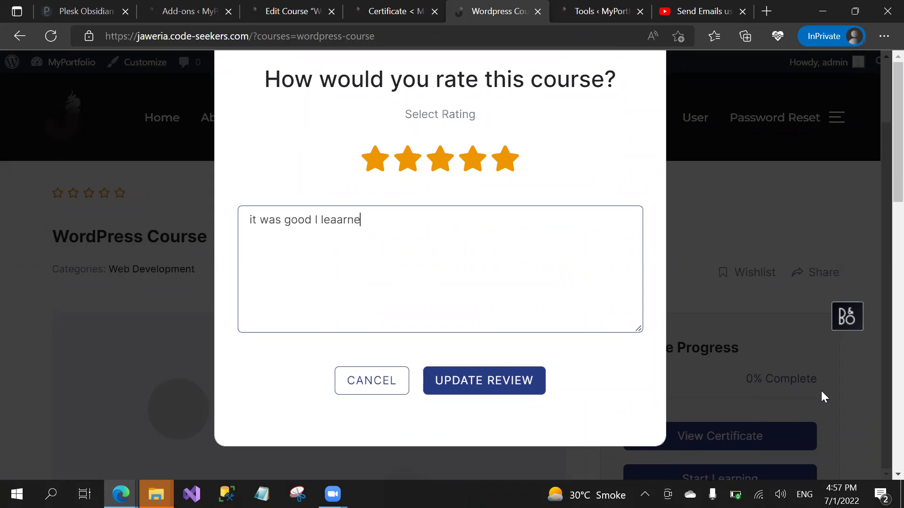
type("d alot")
key("Return")
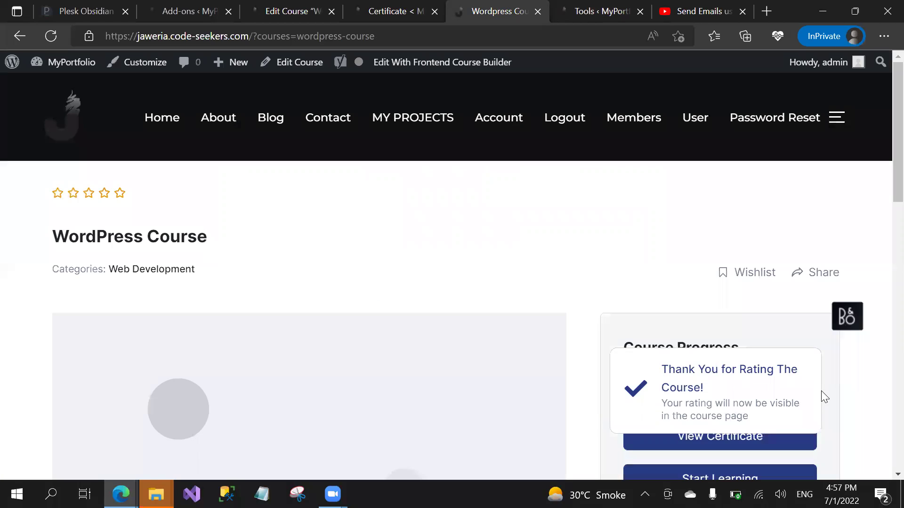
Step: Open the completion certificate from the WordPress Course page and go to its certificate section
scroll(821, 398, "down", 4)
scroll(821, 398, "up", 1)
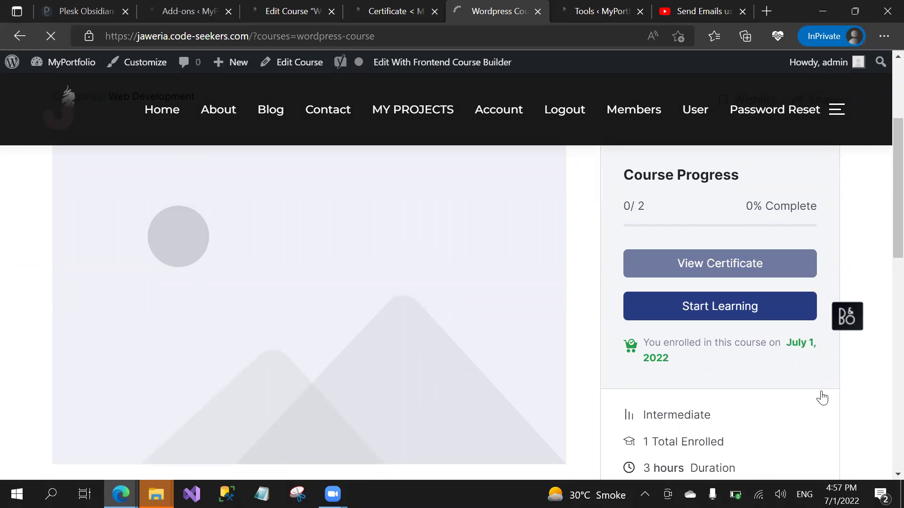
scroll(822, 397, "down", 4)
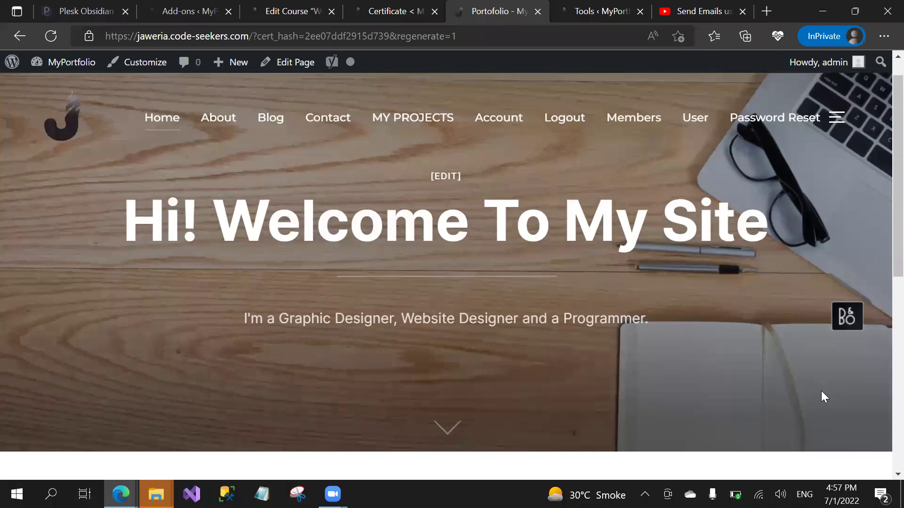
scroll(821, 392, "down", 8)
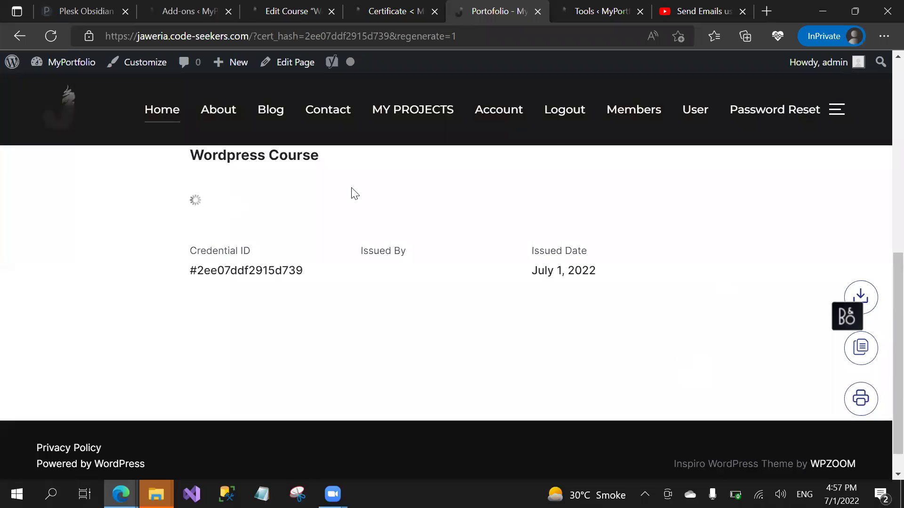
Step: Save the Tutor LMS certificate settings and update the WordPress course
left_click(357, 5)
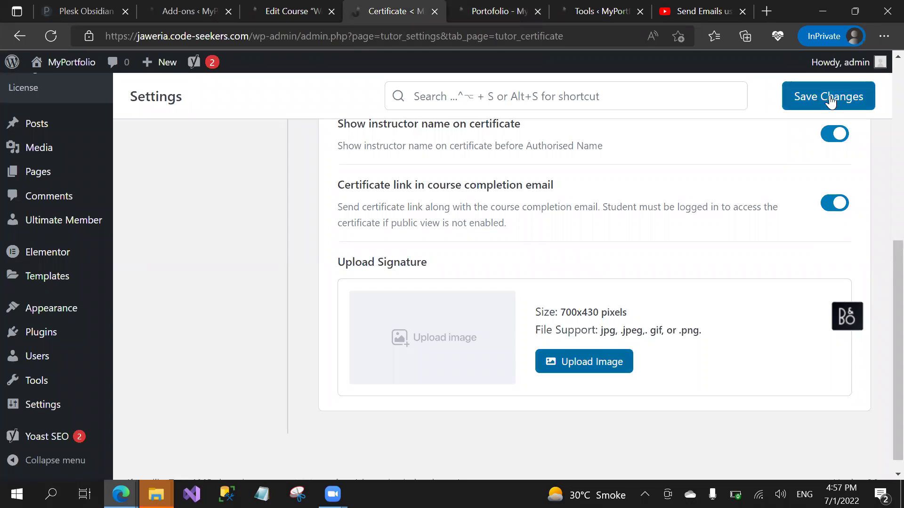
left_click(503, 2)
left_click(277, 6)
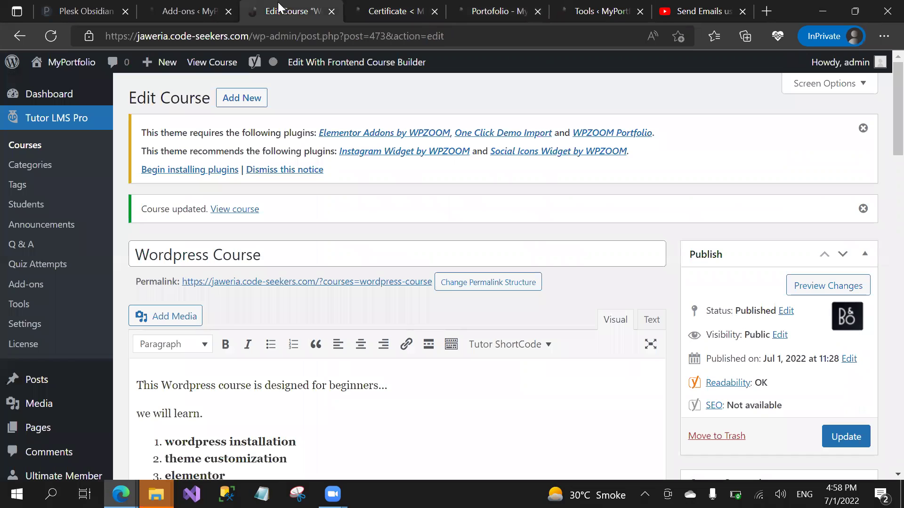
left_click(843, 435)
left_click(353, 7)
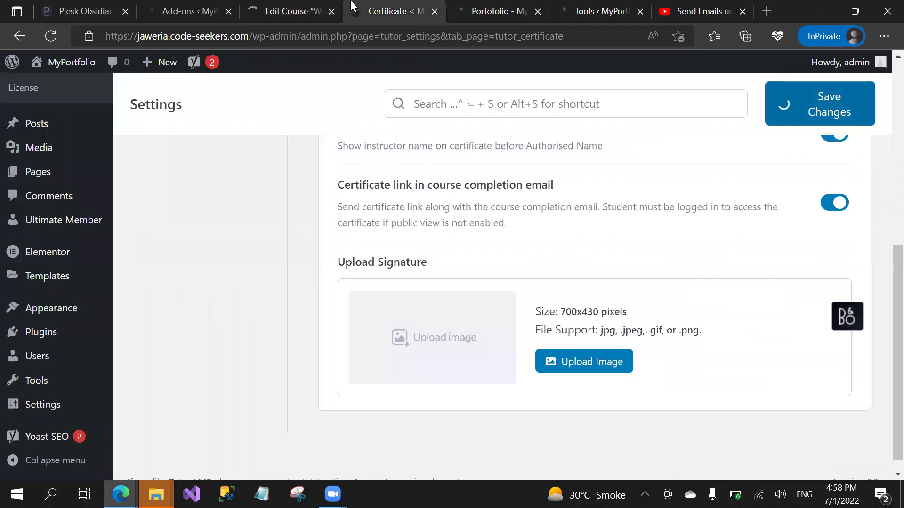
Step: Reload the certificate page and close the course editor and certificate settings tabs
left_click(459, 6)
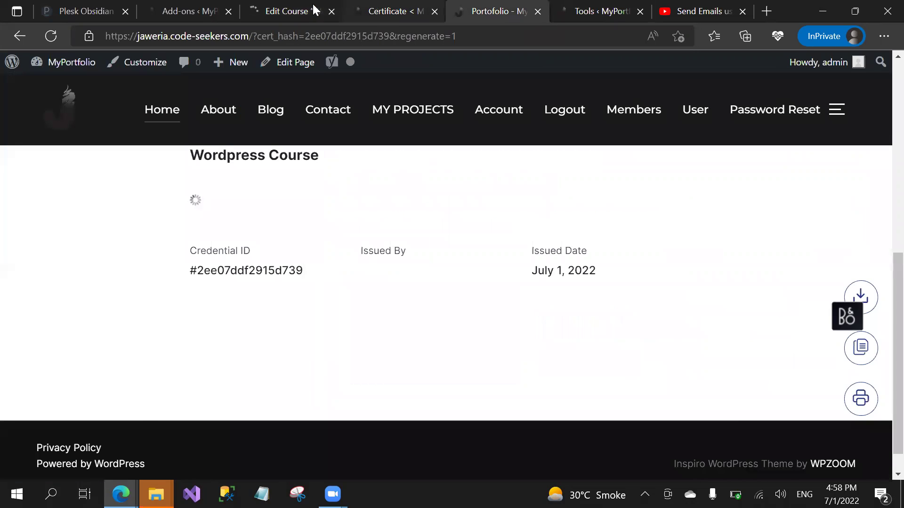
left_click(288, 9)
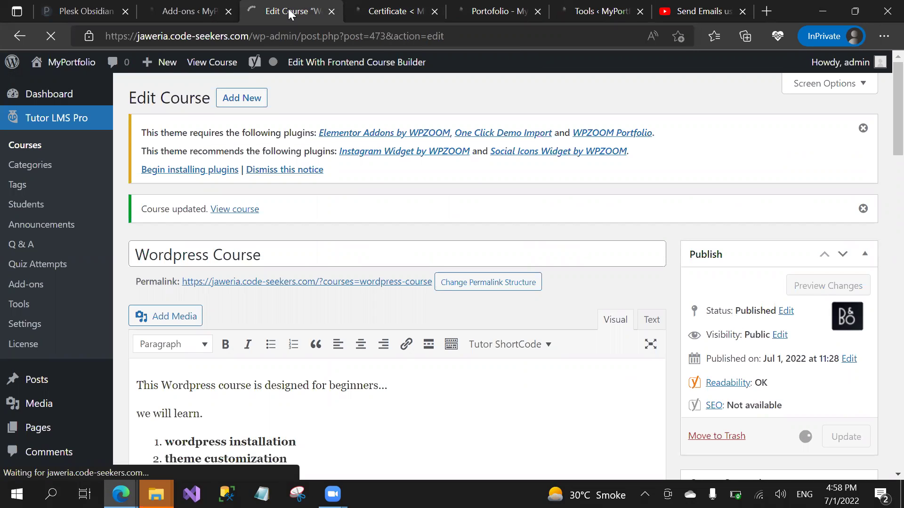
left_click(333, 11)
left_click(383, 9)
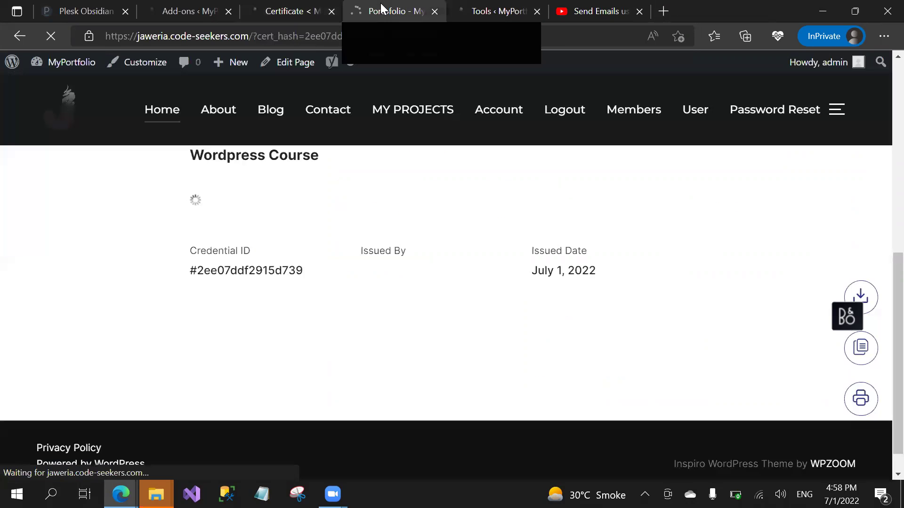
left_click(307, 7)
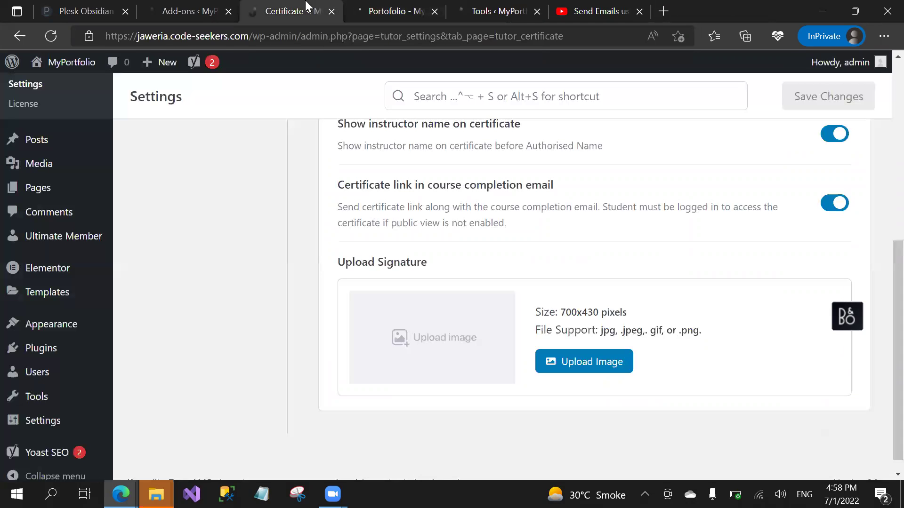
left_click(332, 10)
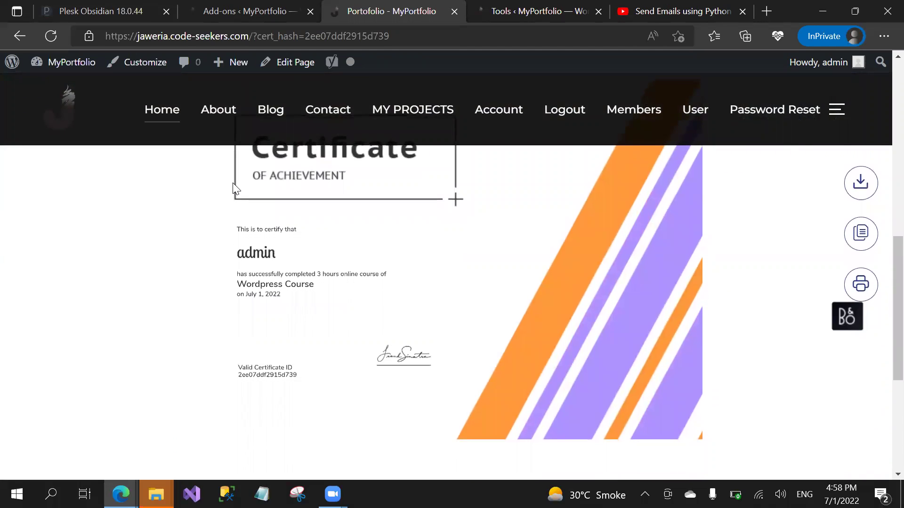
Step: Examine the generated certificate's recipient, course, date and signature, along with the credential ID, issuer and issue date listed below it
scroll(233, 186, "down", 2)
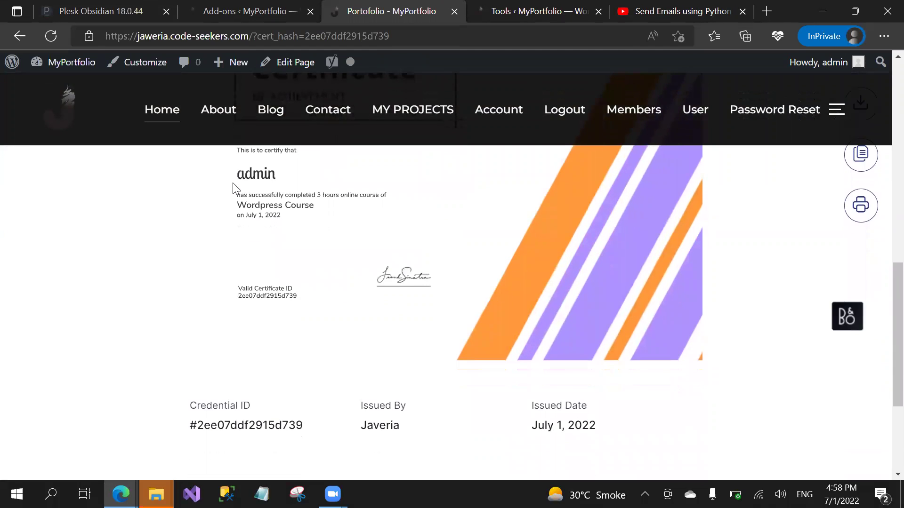
scroll(232, 188, "down", 1)
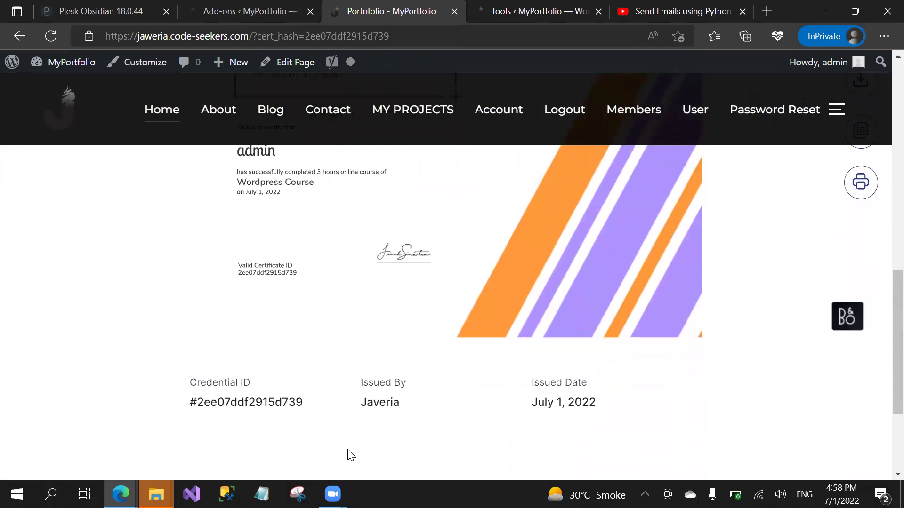
double_click(378, 397)
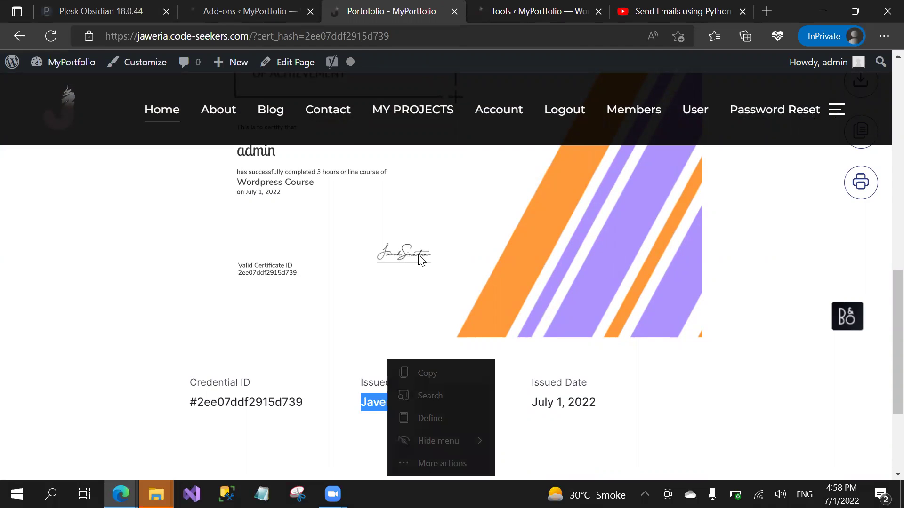
key("ctrl+c")
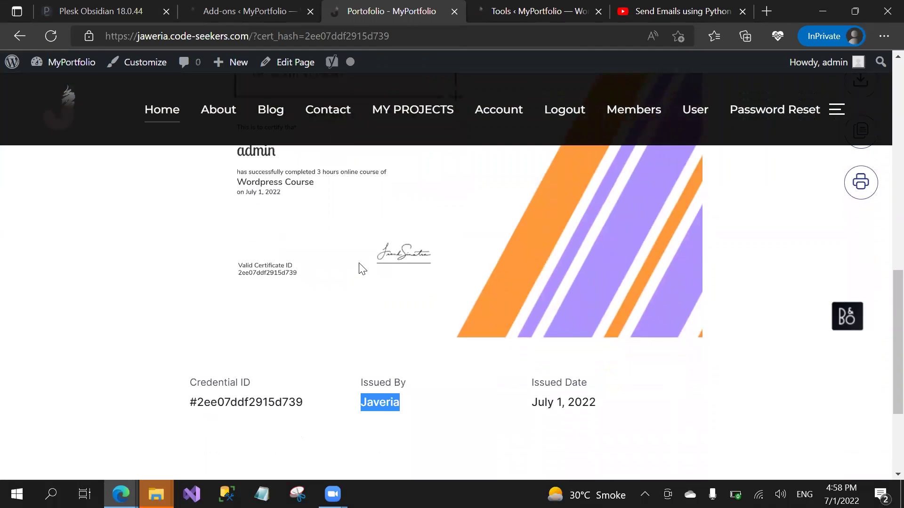
scroll(260, 329, "down", 2)
scroll(260, 329, "up", 7)
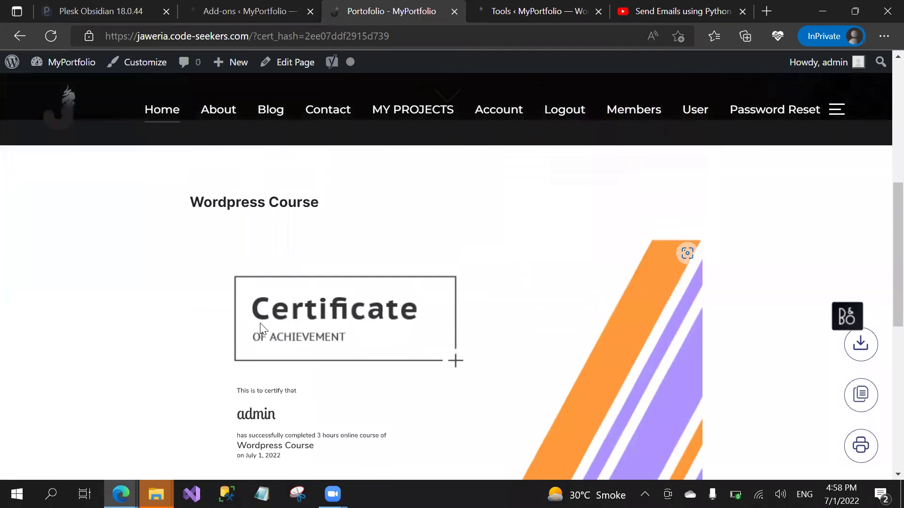
scroll(261, 329, "down", 2)
scroll(263, 329, "down", 4)
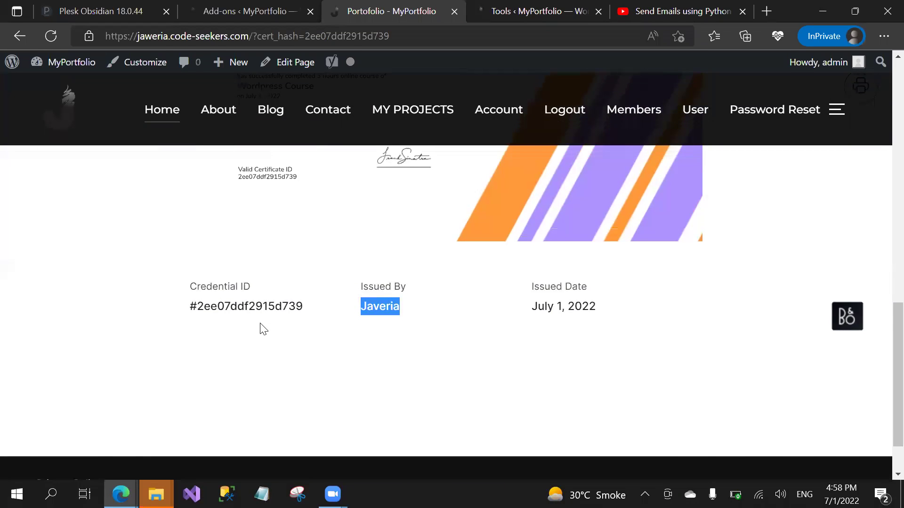
scroll(263, 329, "down", 1)
scroll(263, 329, "up", 4)
scroll(263, 329, "up", 1)
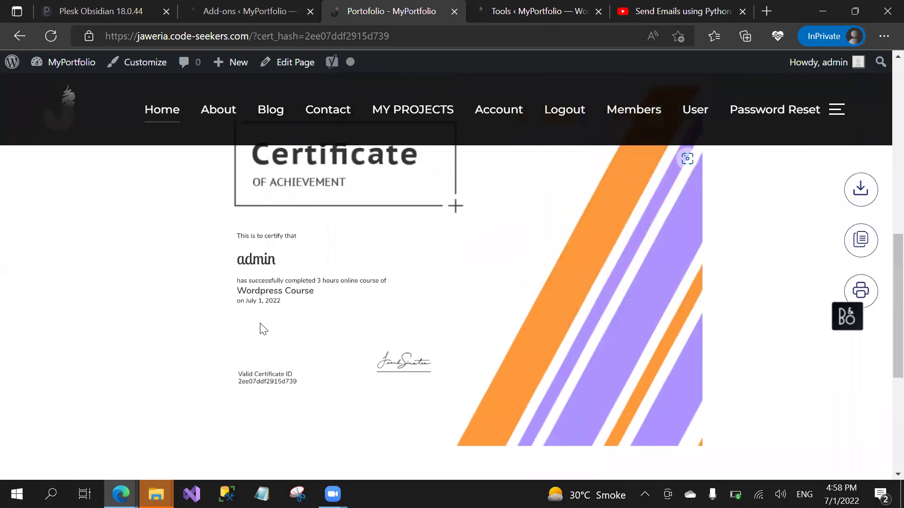
scroll(263, 329, "down", 1)
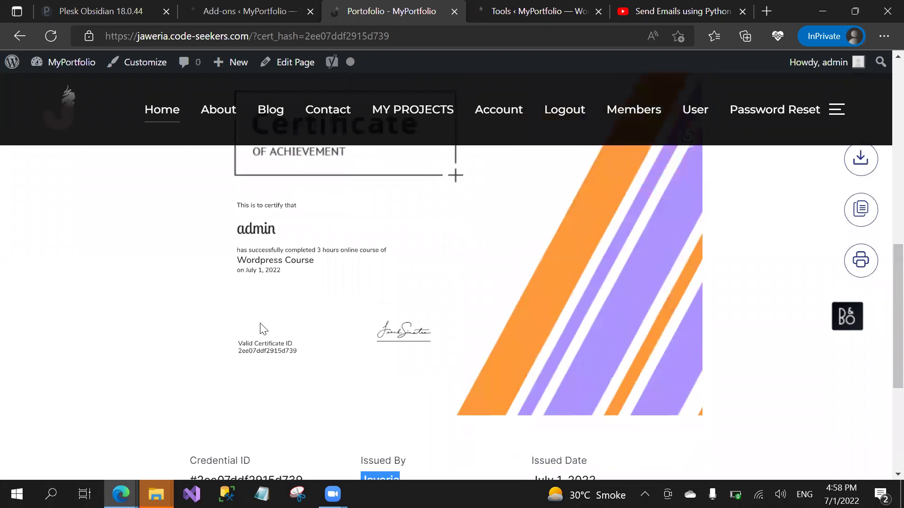
scroll(263, 329, "up", 8)
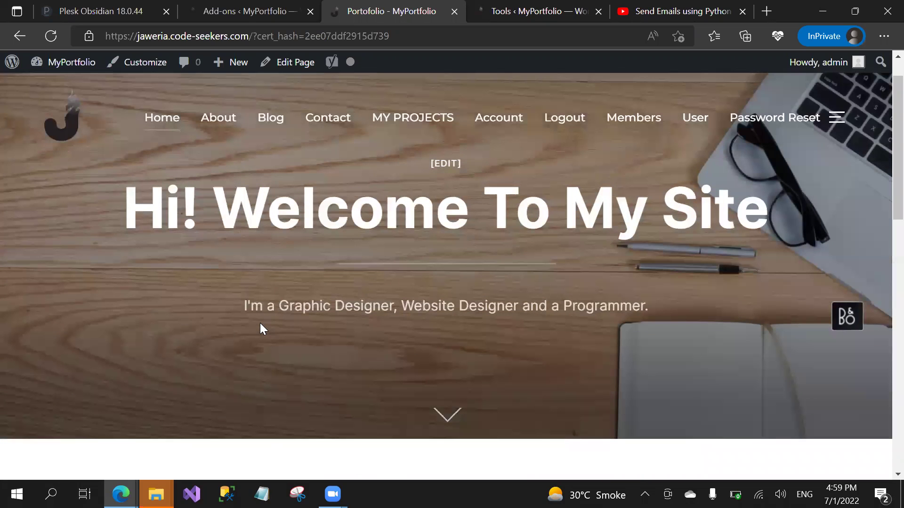
scroll(260, 324, "down", 6)
scroll(263, 329, "down", 5)
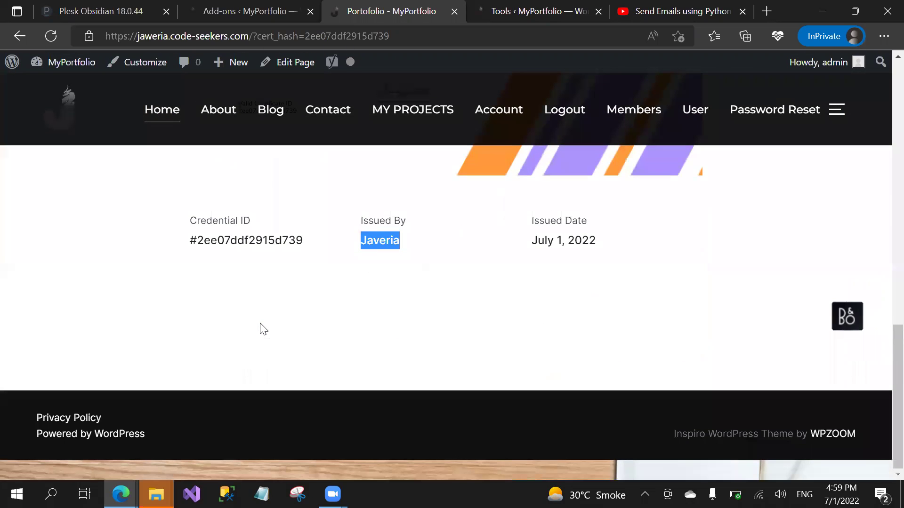
Step: Return to the Tutor LMS add-ons tab, look over the available add-ons and open the Quiz Attempts page
key("ctrl+shift+Tab")
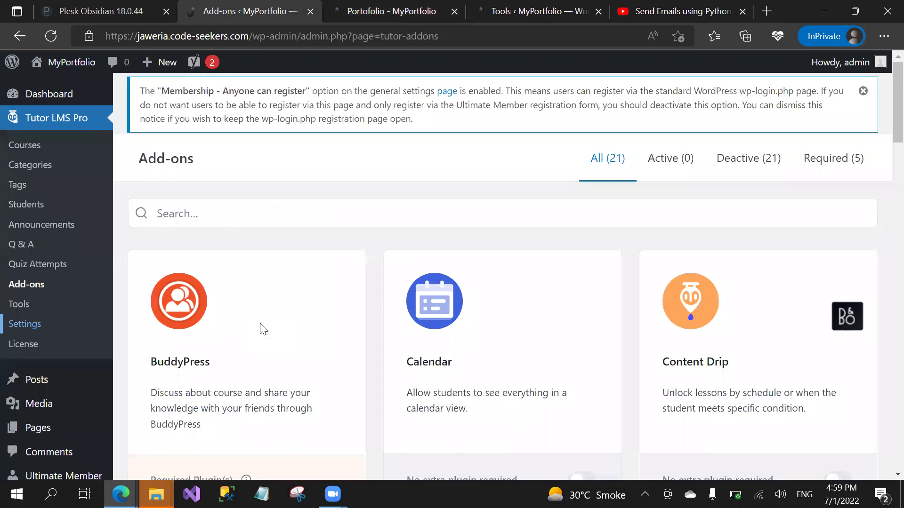
scroll(263, 329, "down", 10)
scroll(264, 329, "up", 5)
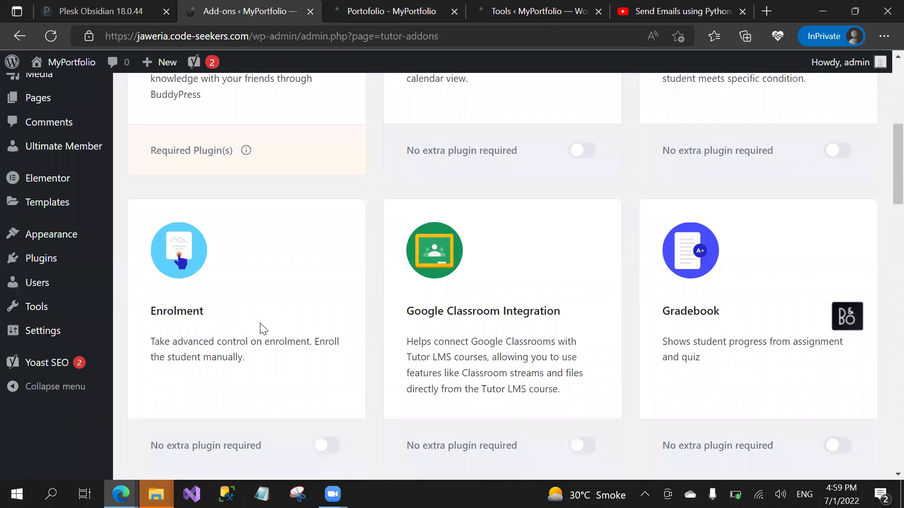
scroll(263, 329, "up", 5)
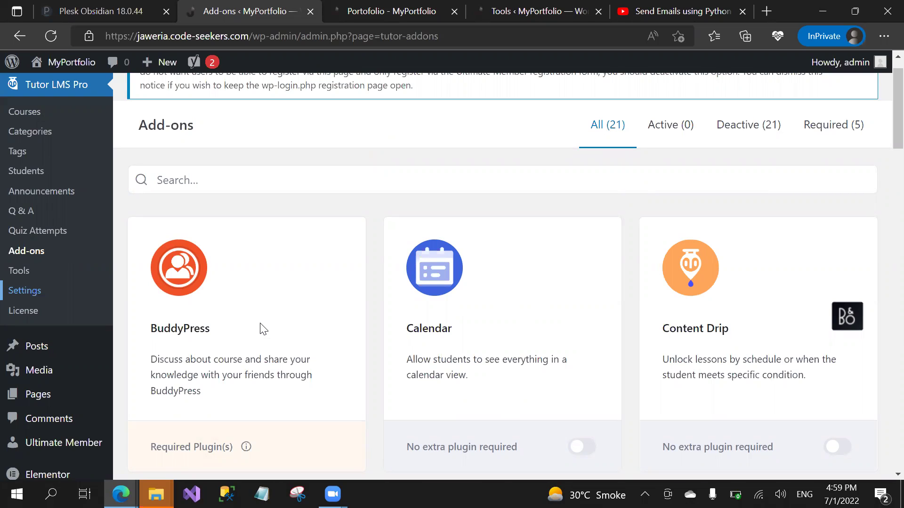
left_click(31, 233)
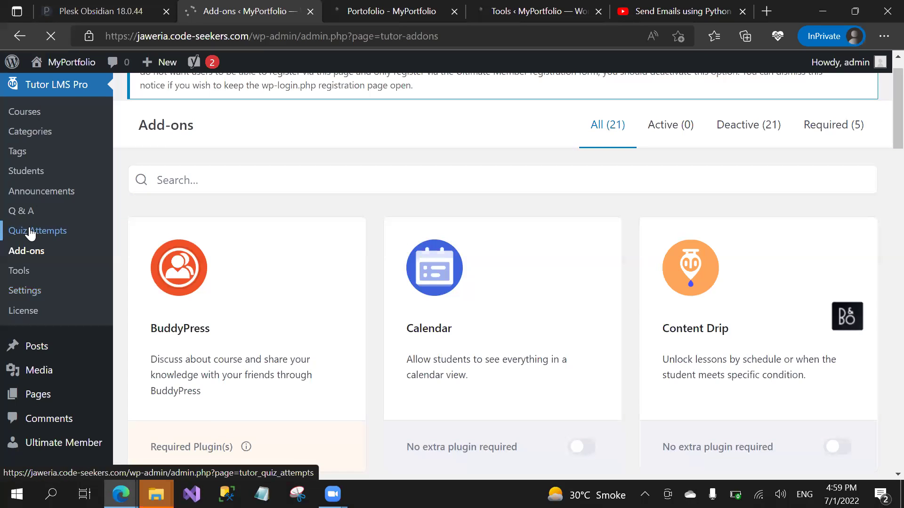
Step: Switch to the regular browser window and load the Plesk login page in a new tab
mouse_move(121, 494)
left_click(69, 428)
key("ctrl+shift+Tab")
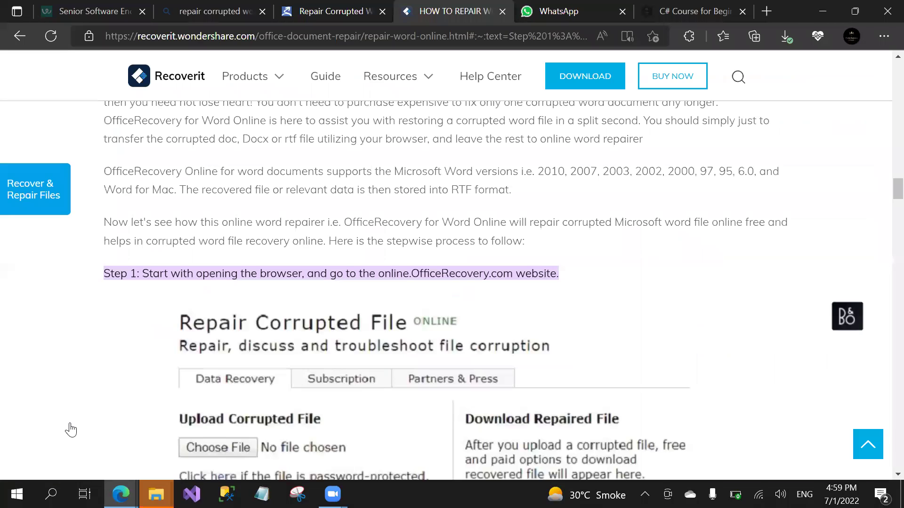
key("ctrl+Tab")
key("ctrl+Tab")
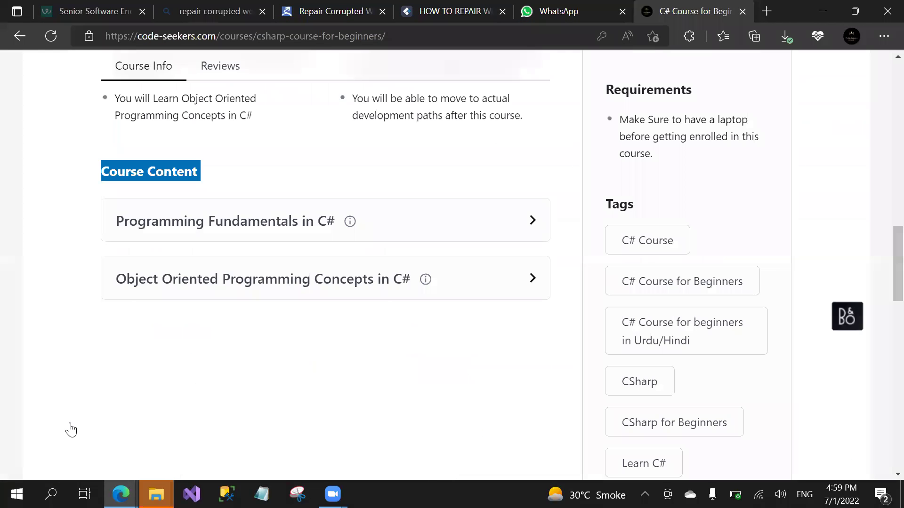
key("ctrl+t")
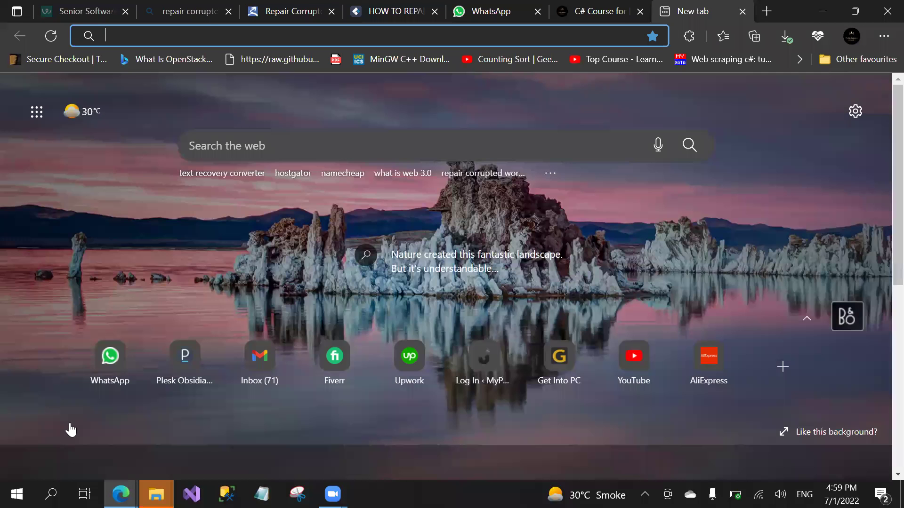
type("1")
key("Return")
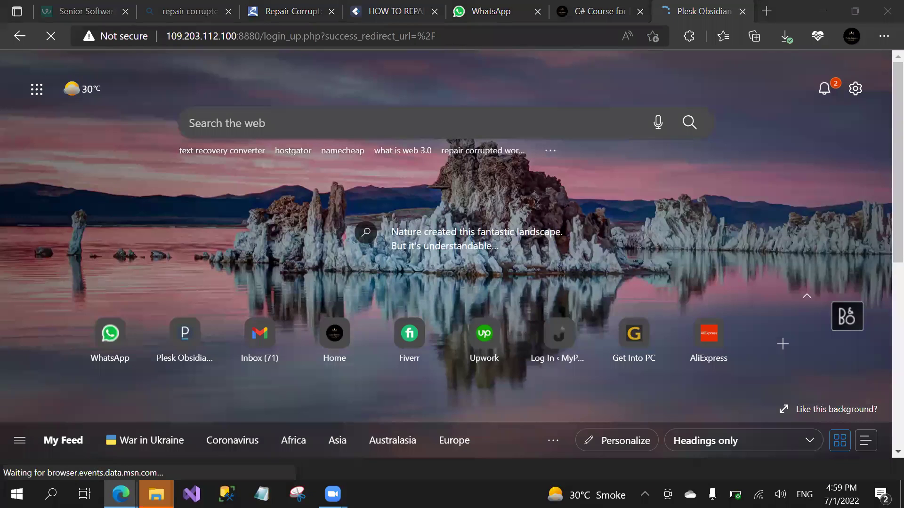
Step: Log in to Plesk with the saved username and password
mouse_move(121, 494)
left_click(184, 439)
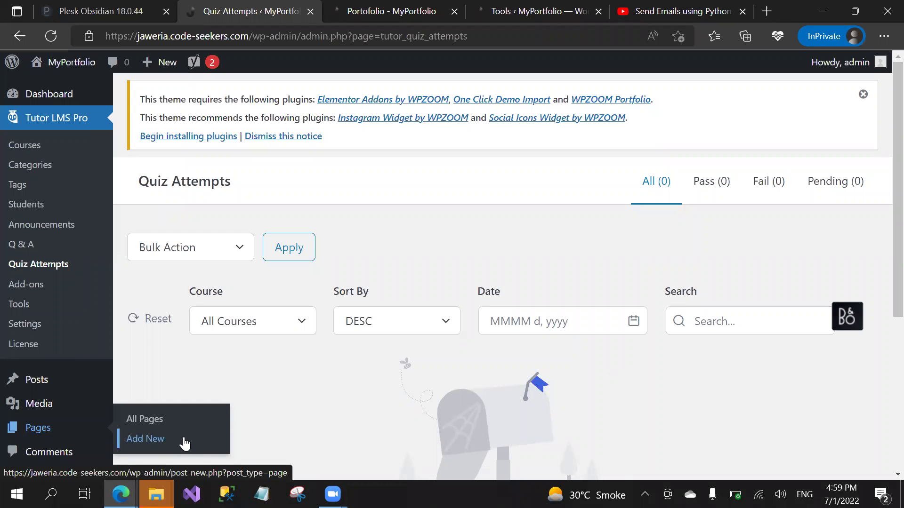
key("alt+Tab")
type("w")
key("Down")
key("Return")
key("Return")
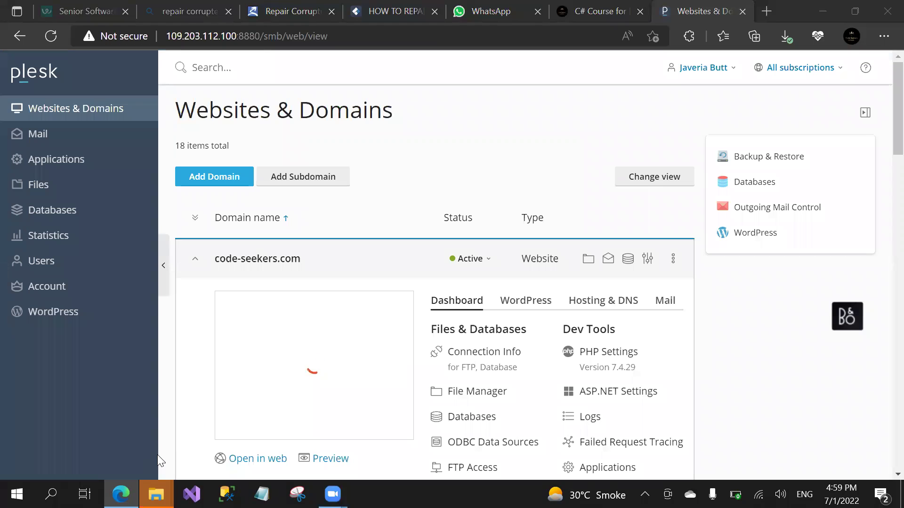
left_click(526, 301)
left_click(525, 305)
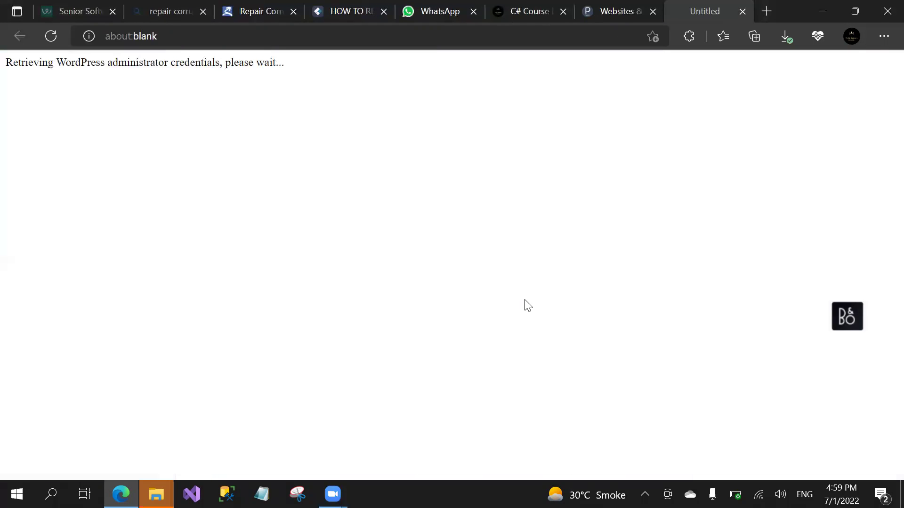
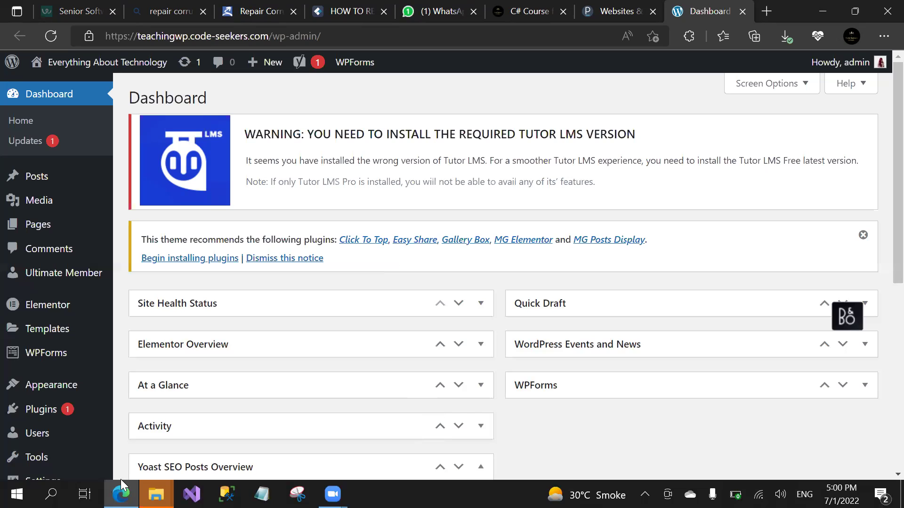
left_click(742, 14)
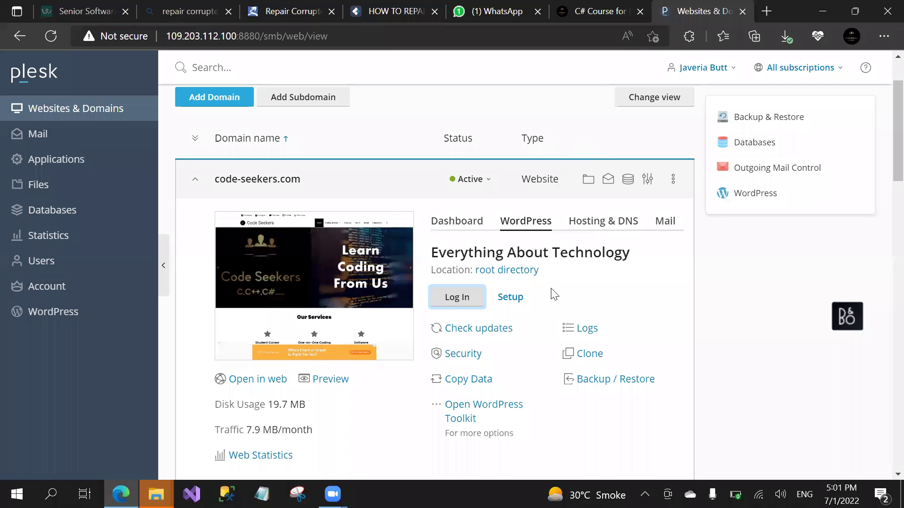
left_click(453, 298)
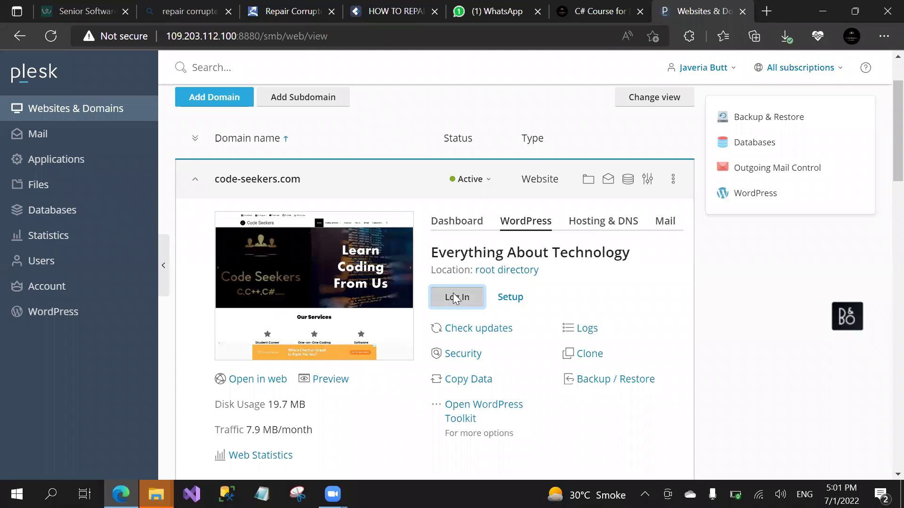
left_click(610, 9)
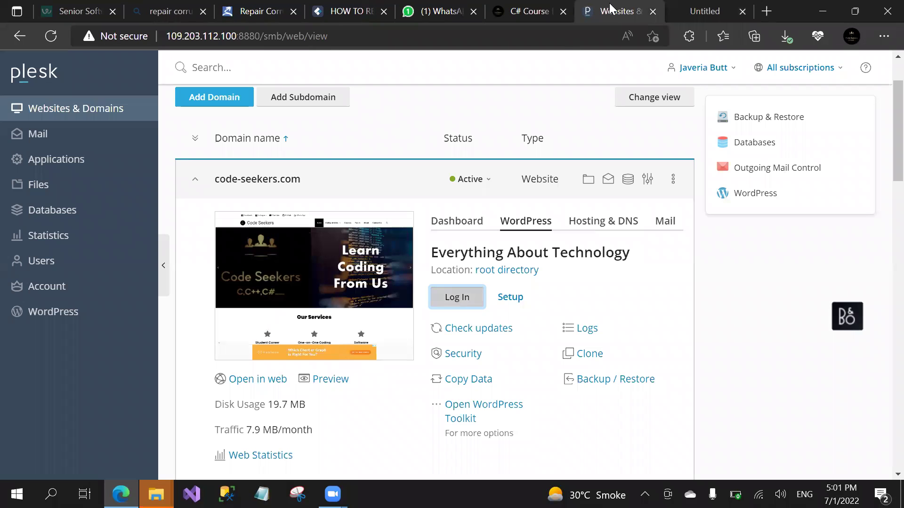
left_click(724, 7)
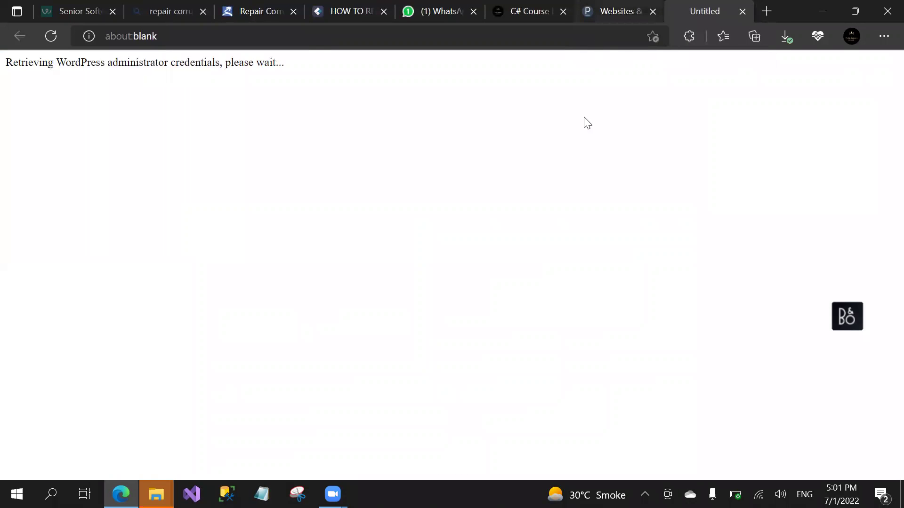
left_click(606, 13)
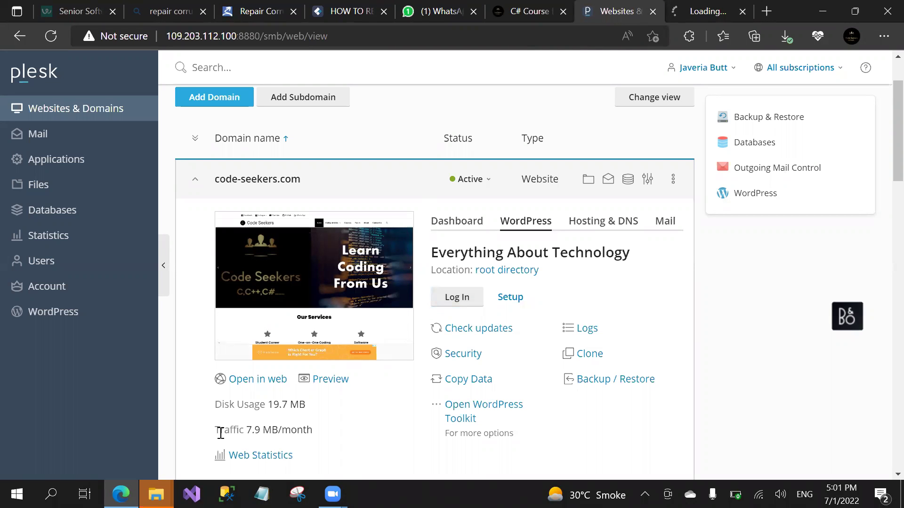
left_click(455, 231)
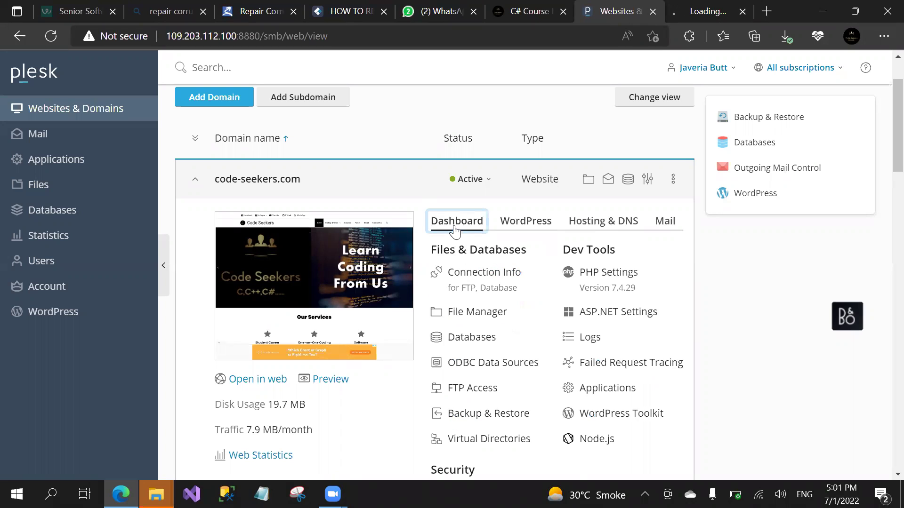
left_click(523, 221)
left_click(692, 5)
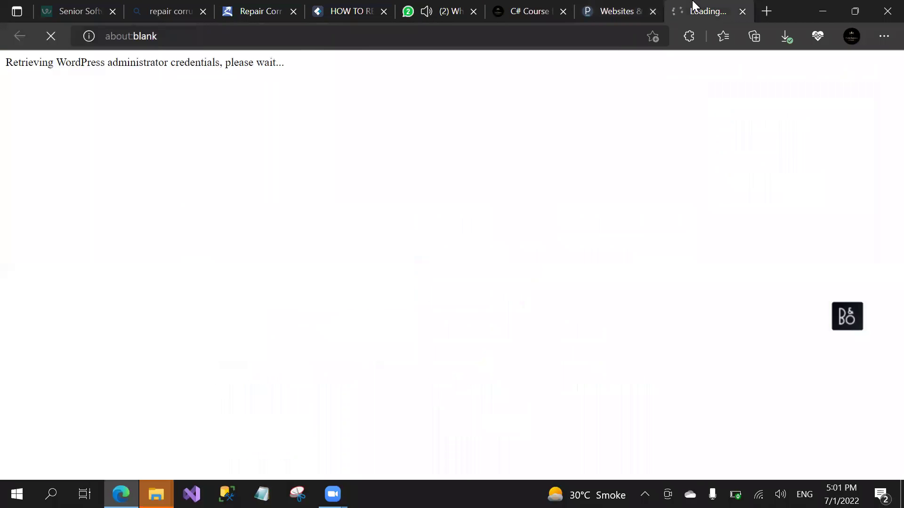
left_click(628, 7)
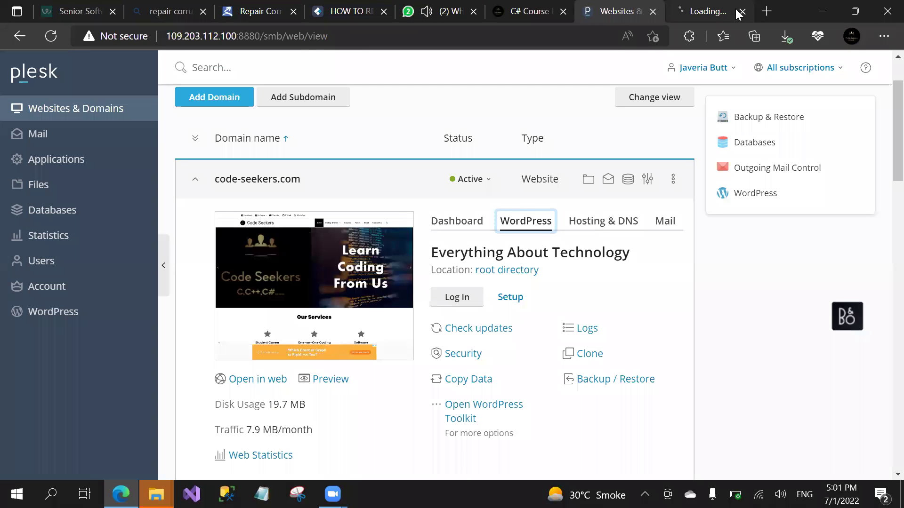
left_click(696, 11)
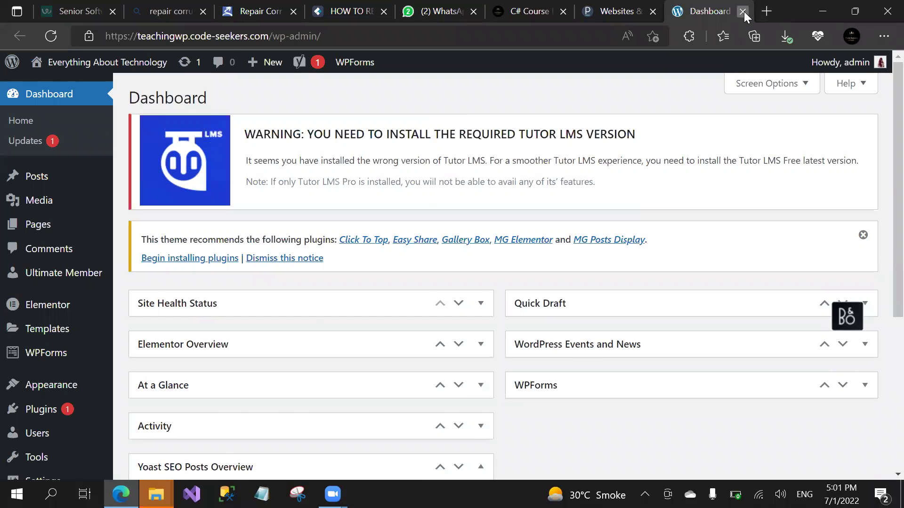
left_click(743, 11)
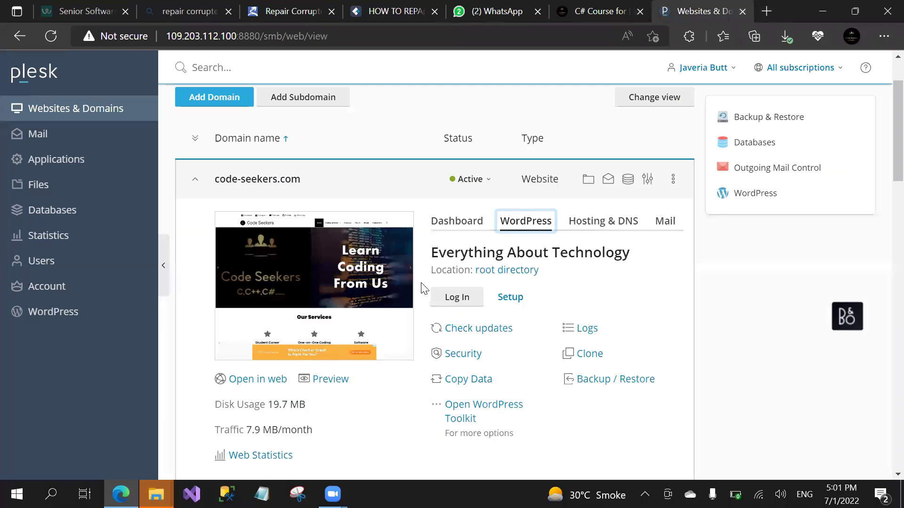
Step: Reload the Websites & Domains page and log in to the Code Seekers WordPress installation of code-seekers.com
left_click(113, 120)
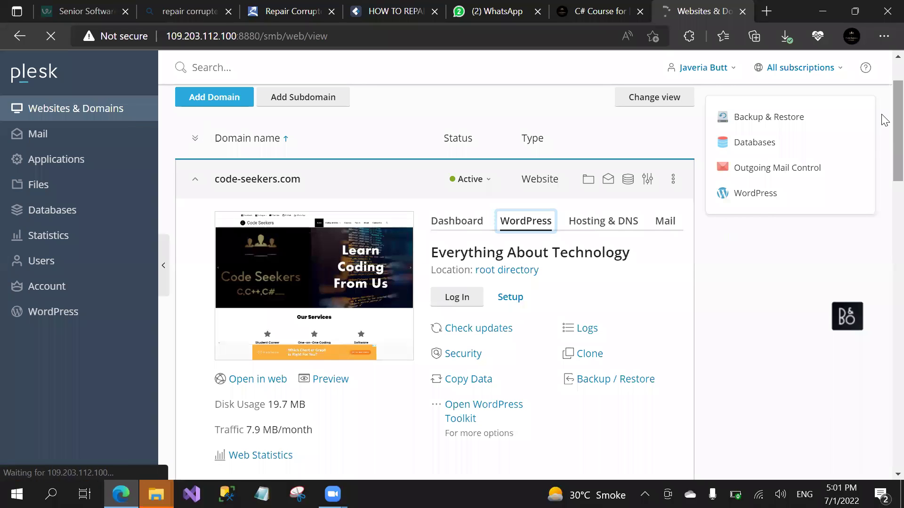
scroll(882, 98, "up", 2)
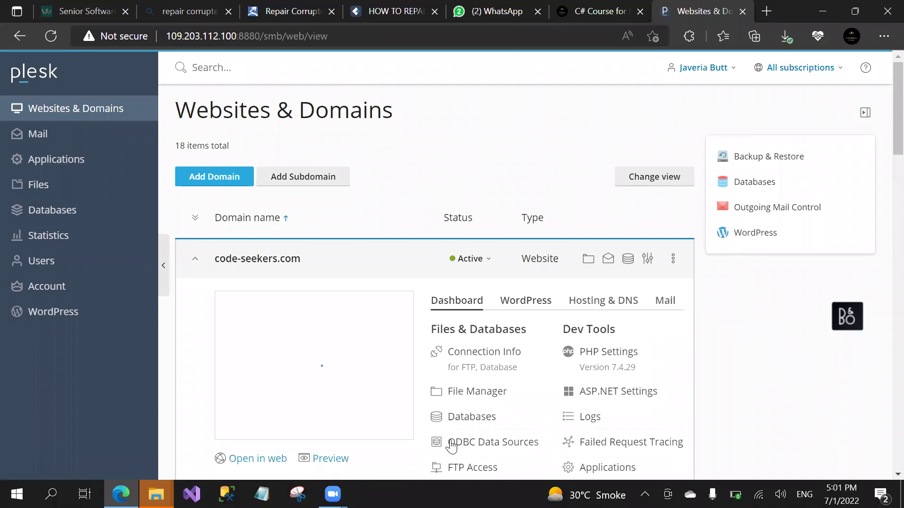
left_click(520, 306)
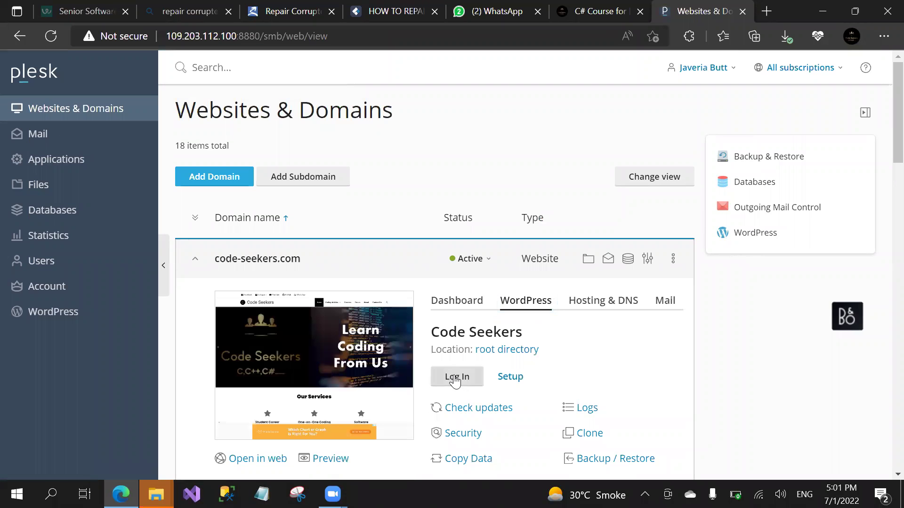
left_click(456, 376)
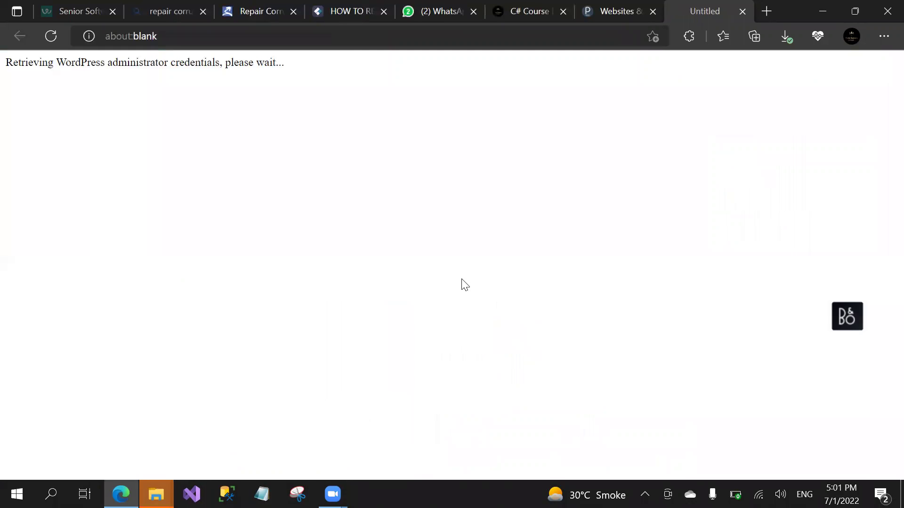
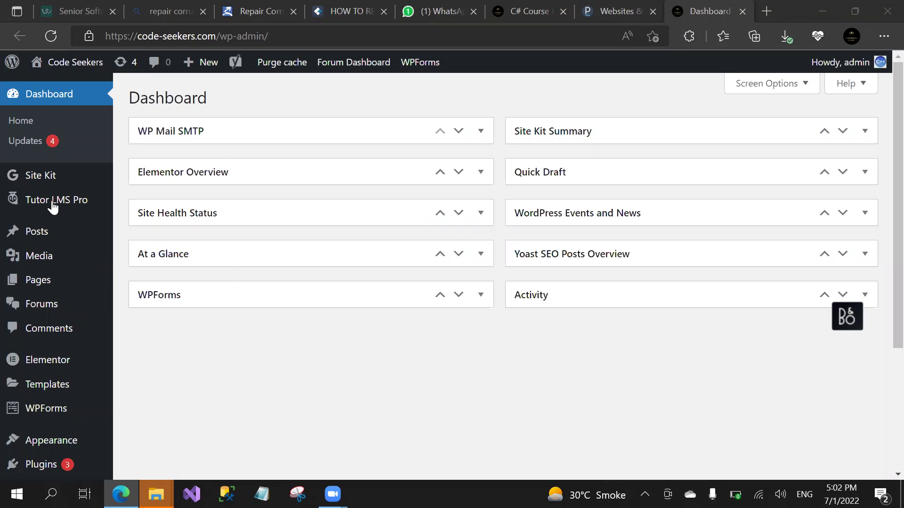
Step: Open the Tutor LMS Pro Quiz Attempts page and examine the listed attempts with their marks, answers and results
mouse_move(56, 205)
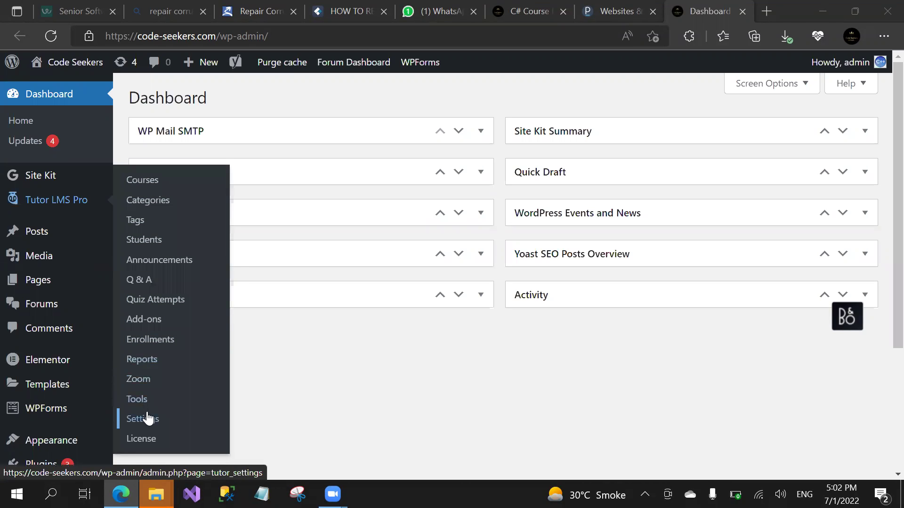
left_click(157, 301)
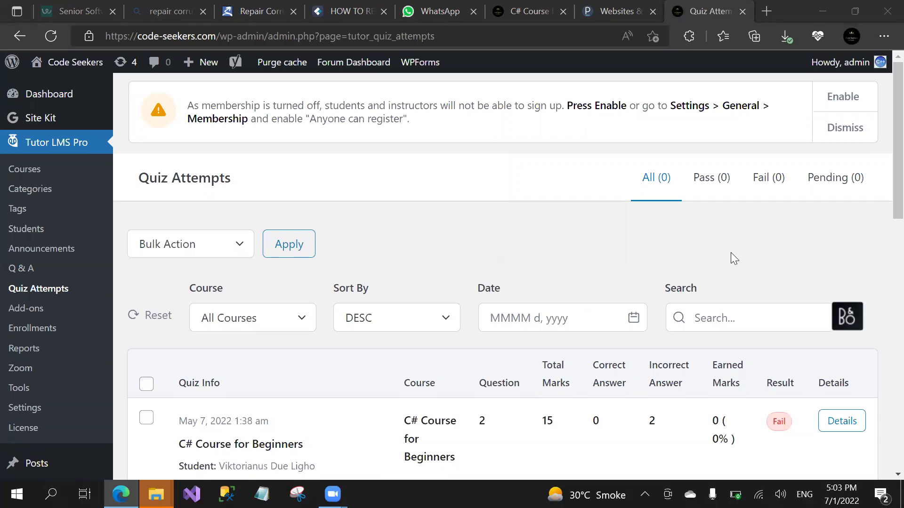
scroll(862, 197, "down", 7)
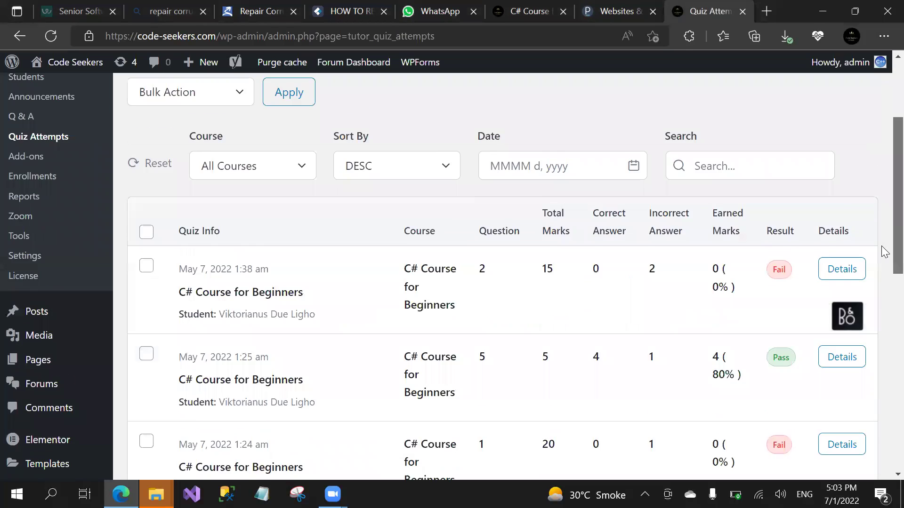
scroll(884, 316, "down", 7)
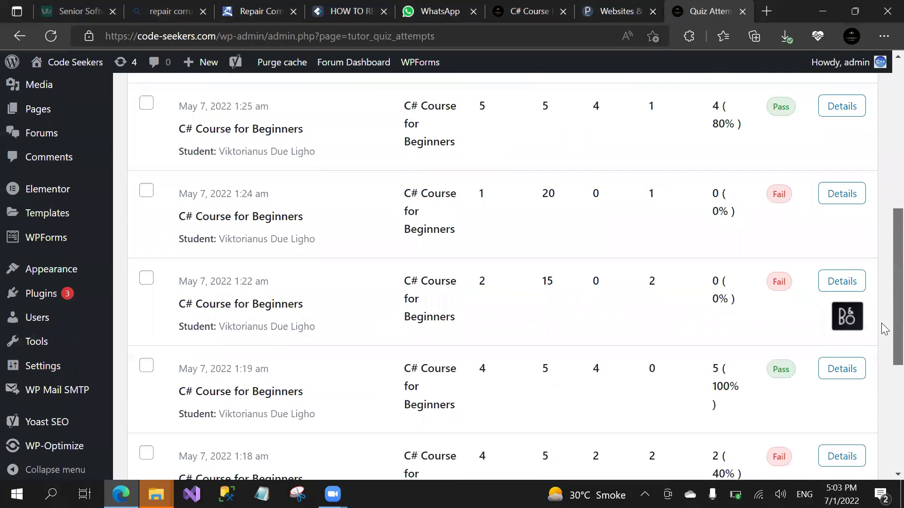
scroll(884, 433, "up", 10)
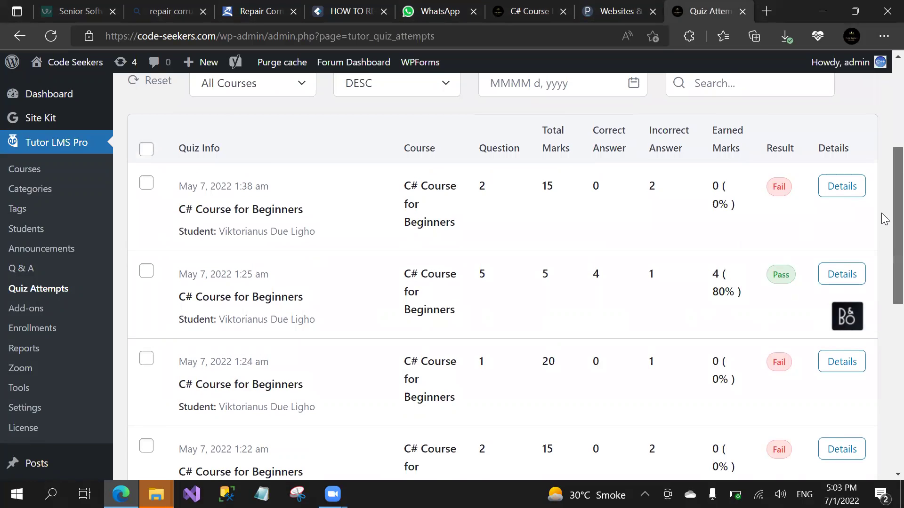
scroll(882, 254, "down", 10)
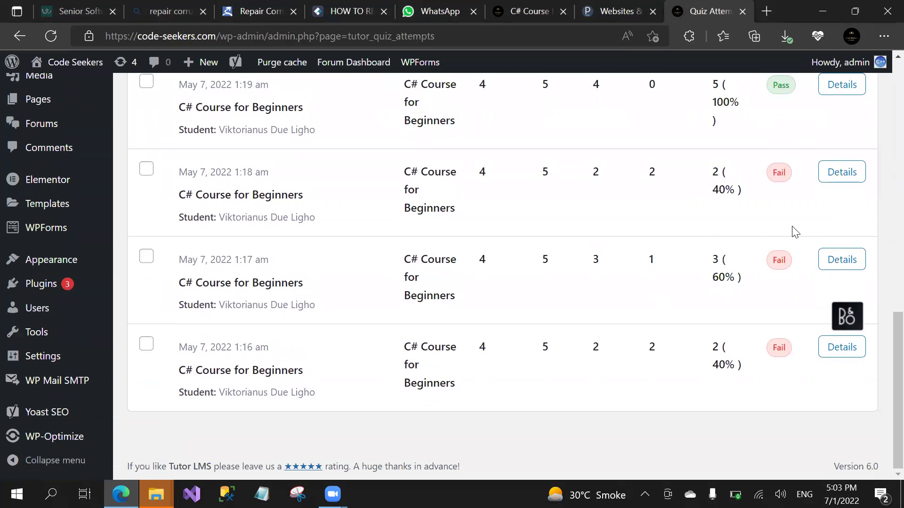
scroll(882, 296, "up", 8)
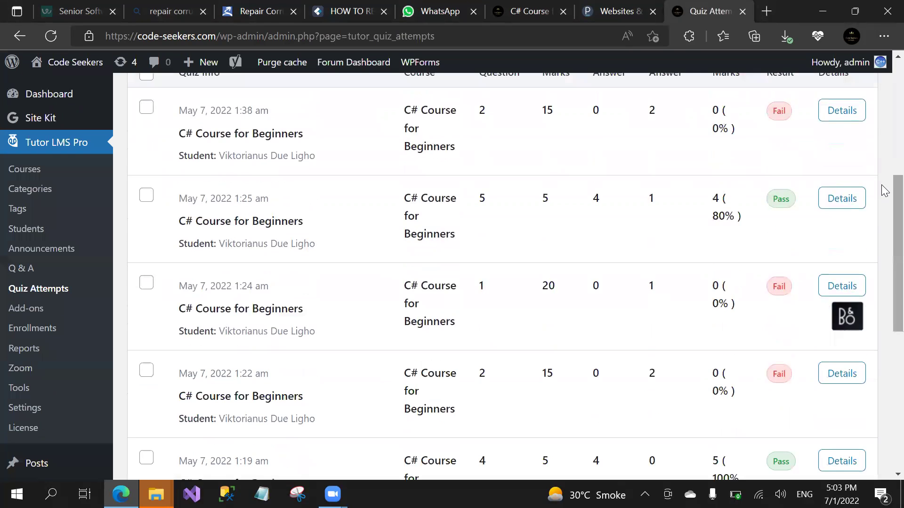
scroll(883, 142, "up", 6)
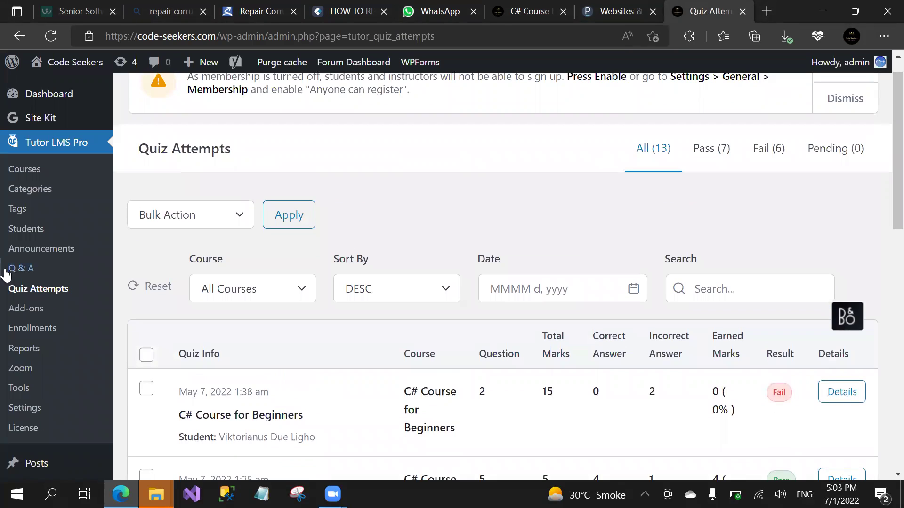
Step: Open the Students page, load Q & A and Enrollments in new tabs, and switch to the Q & A tab
left_click(20, 234)
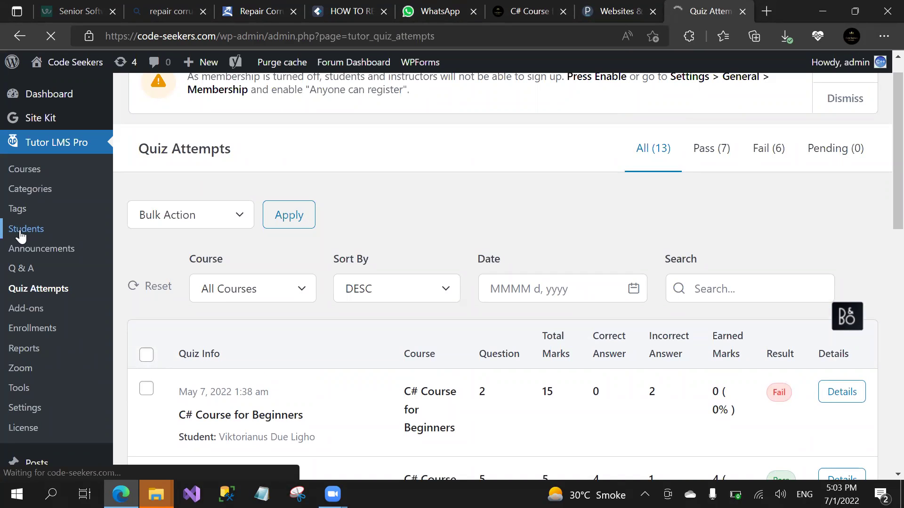
right_click(22, 269)
left_click(120, 40)
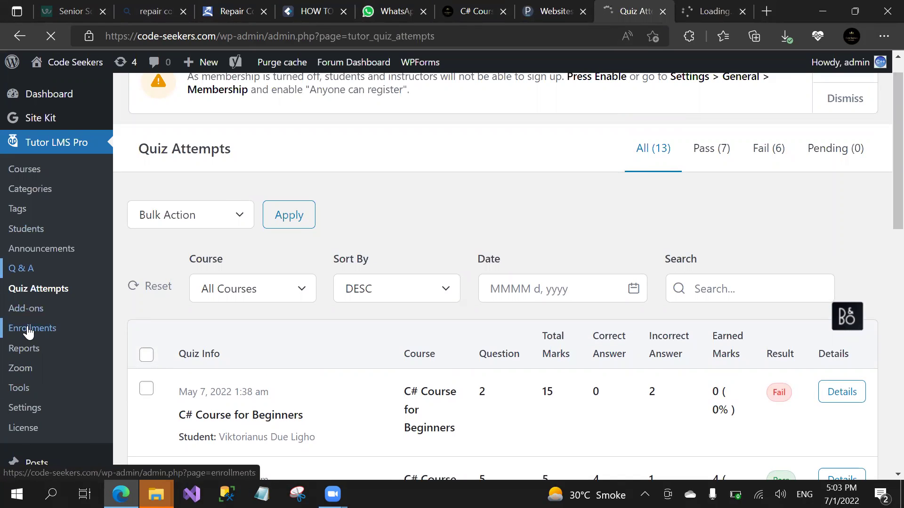
right_click(27, 327)
left_click(135, 96)
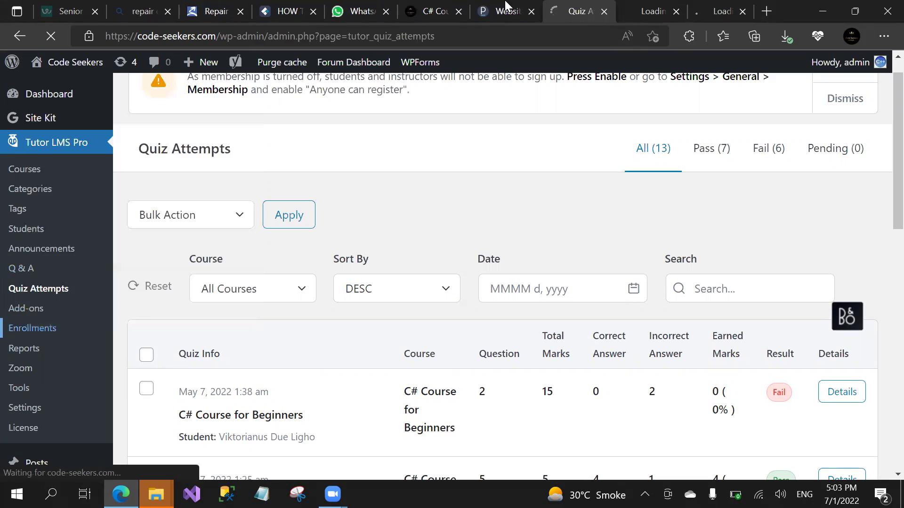
left_click(661, 6)
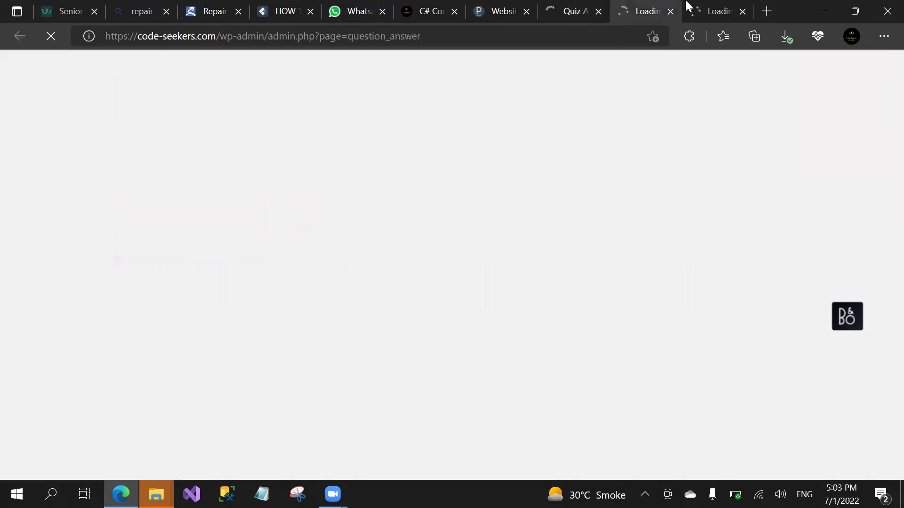
Step: Examine the Students list with its registration dates and courses taken, and close that browser tab
left_click(703, 6)
left_click(639, 6)
left_click(580, 6)
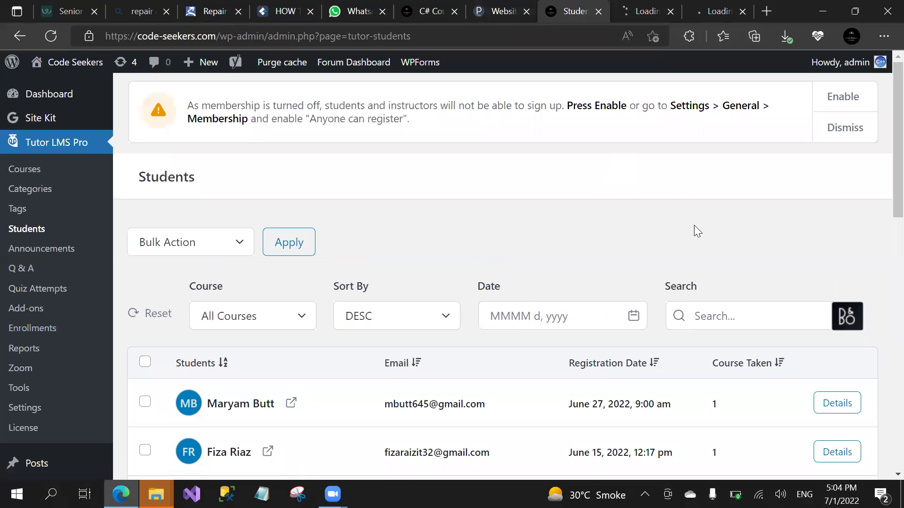
scroll(884, 194, "down", 1)
scroll(884, 194, "down", 6)
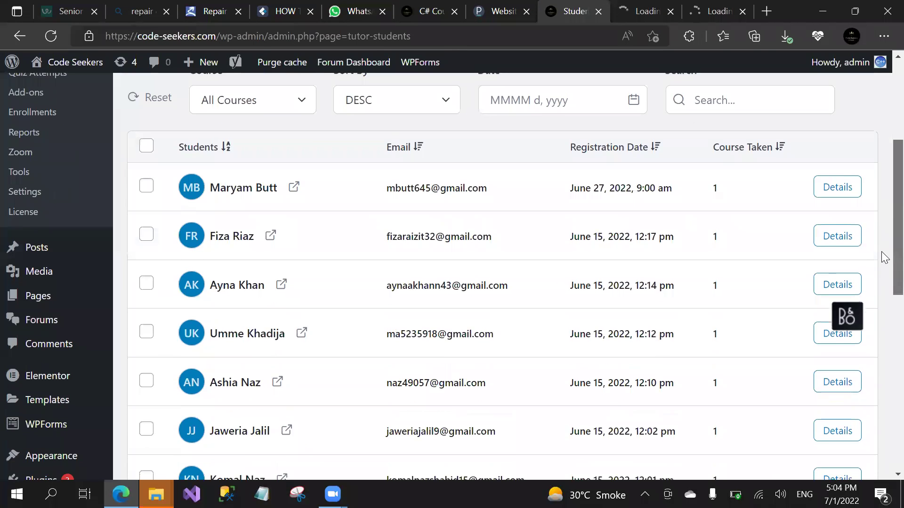
scroll(883, 358, "down", 5)
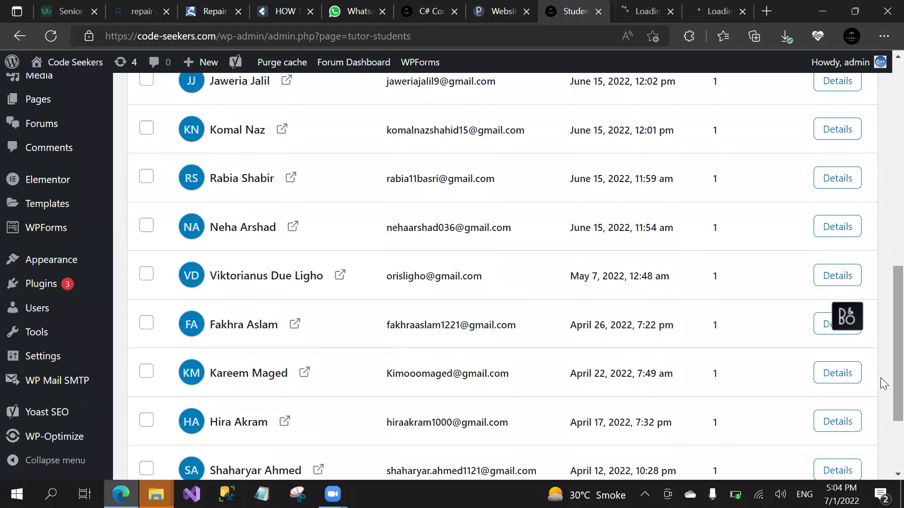
scroll(885, 452, "down", 2)
scroll(884, 454, "down", 1)
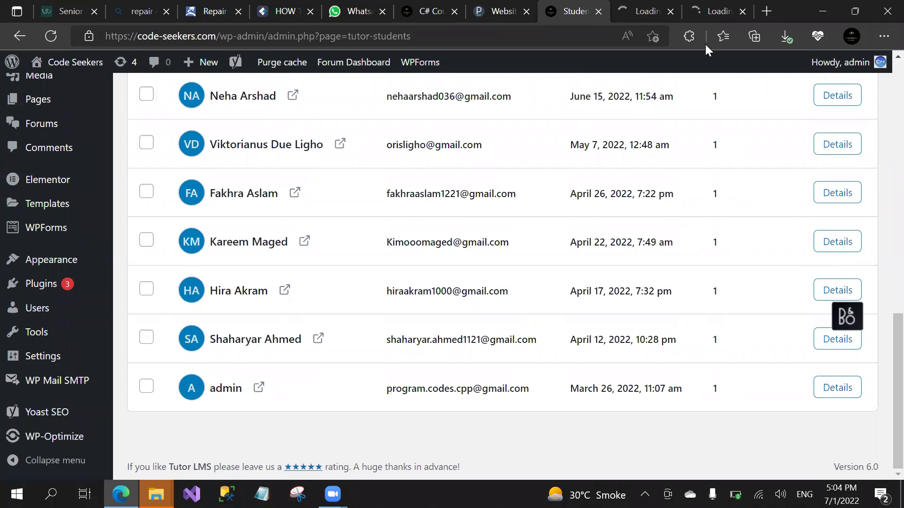
left_click(599, 11)
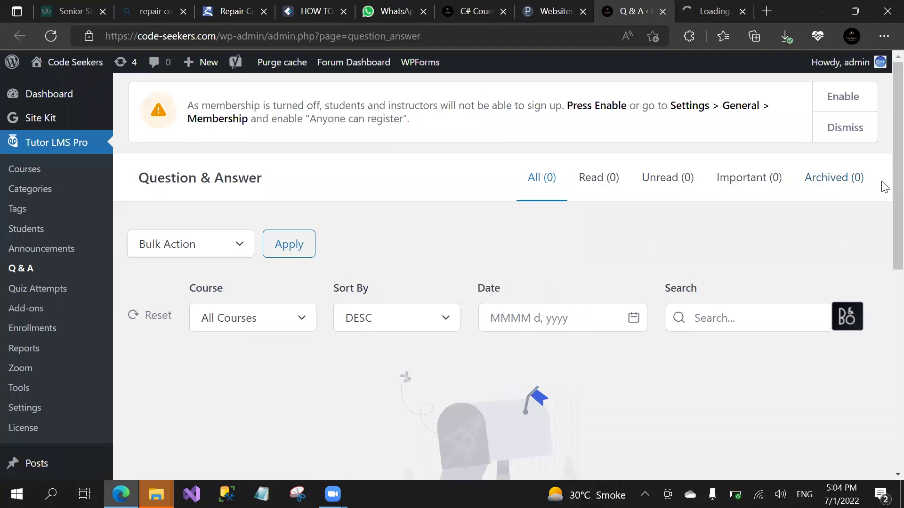
Step: Look through the Question & Answer page for any student questions and close its browser tab
scroll(884, 270, "down", 7)
scroll(868, 113, "up", 7)
left_click(663, 12)
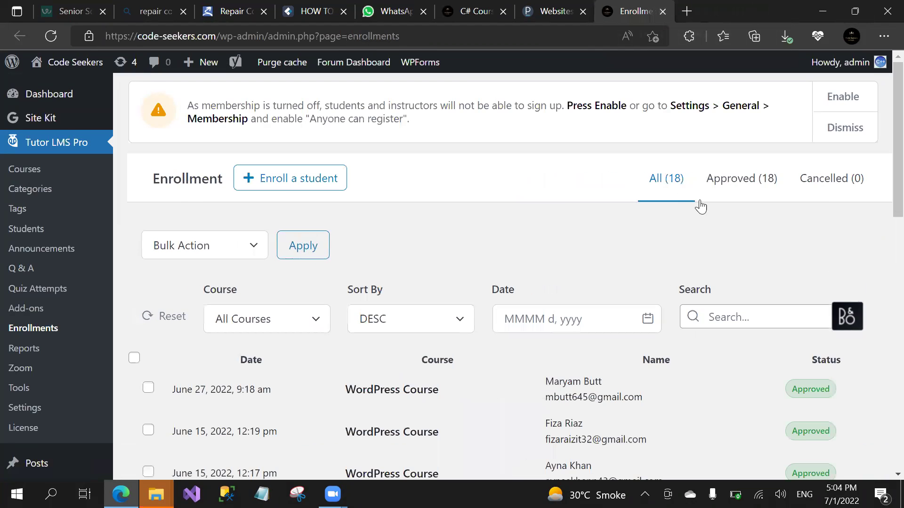
Step: Examine the Enrollment list with its dates, courses, students and statuses, dismissing the low-battery notice
scroll(883, 170, "down", 13)
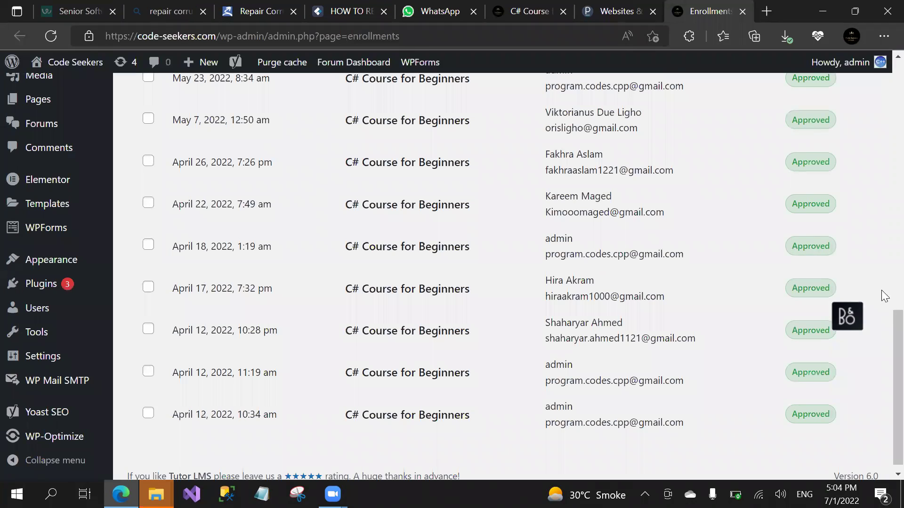
scroll(885, 311, "up", 2)
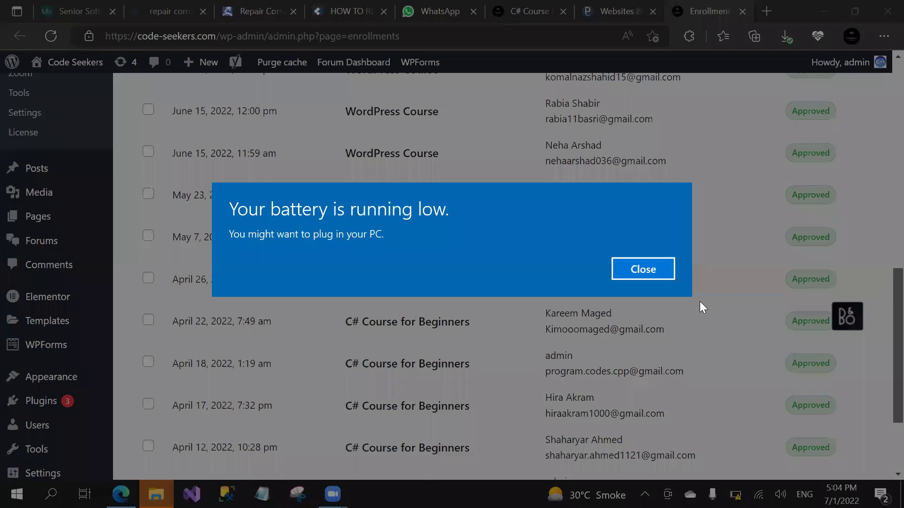
left_click(648, 268)
scroll(649, 264, "up", 10)
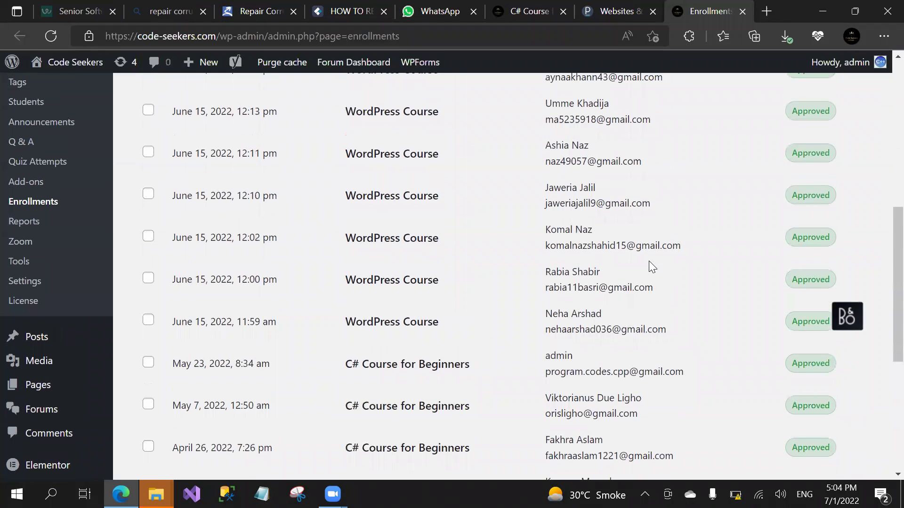
scroll(650, 266, "up", 2)
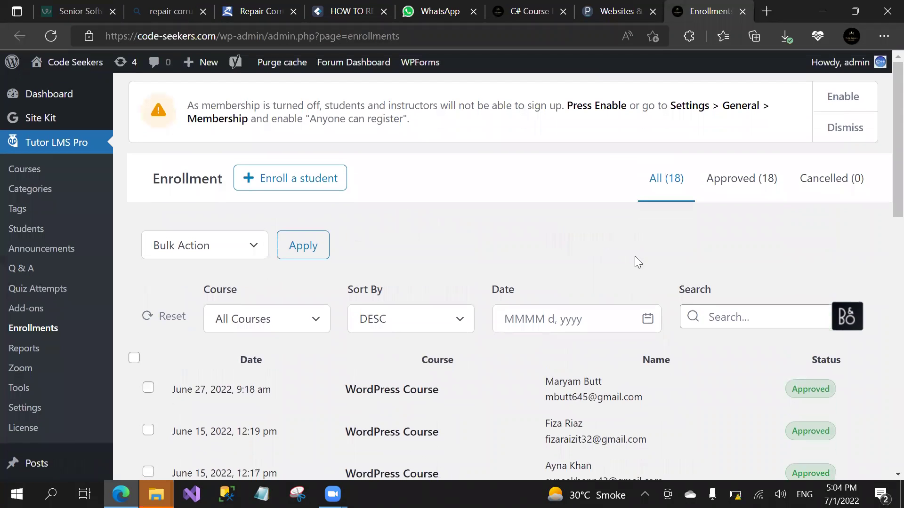